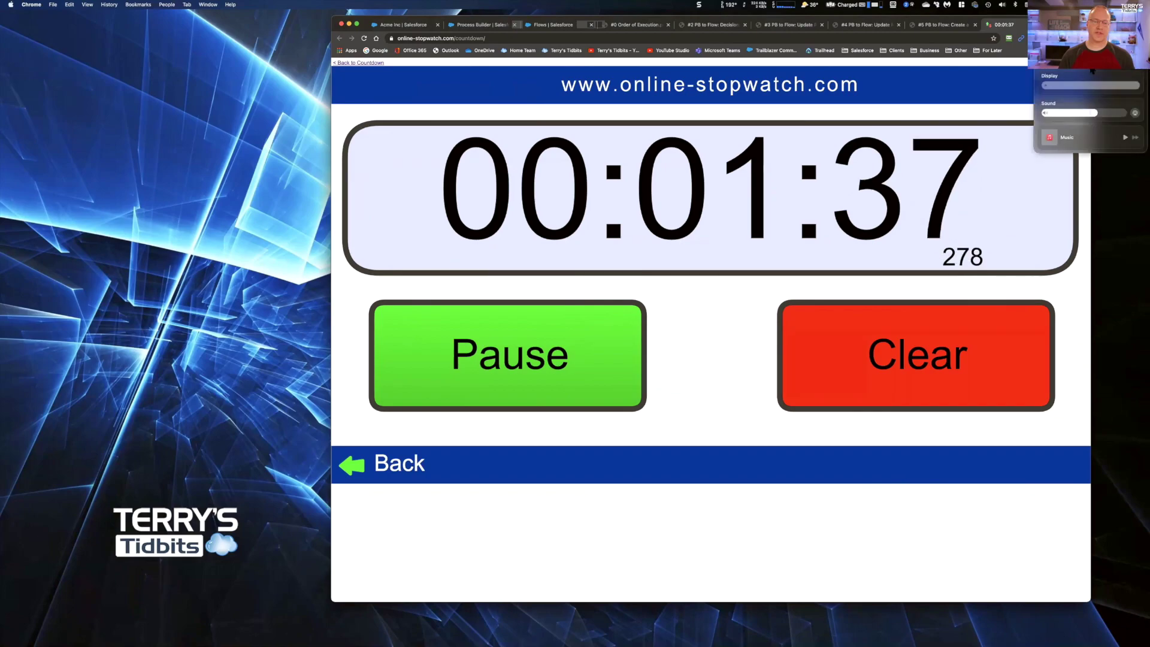
# Open the display preferences and set both CB282K displays to the second-largest text option under Scaled resolution
pyautogui.click(1127, 80)
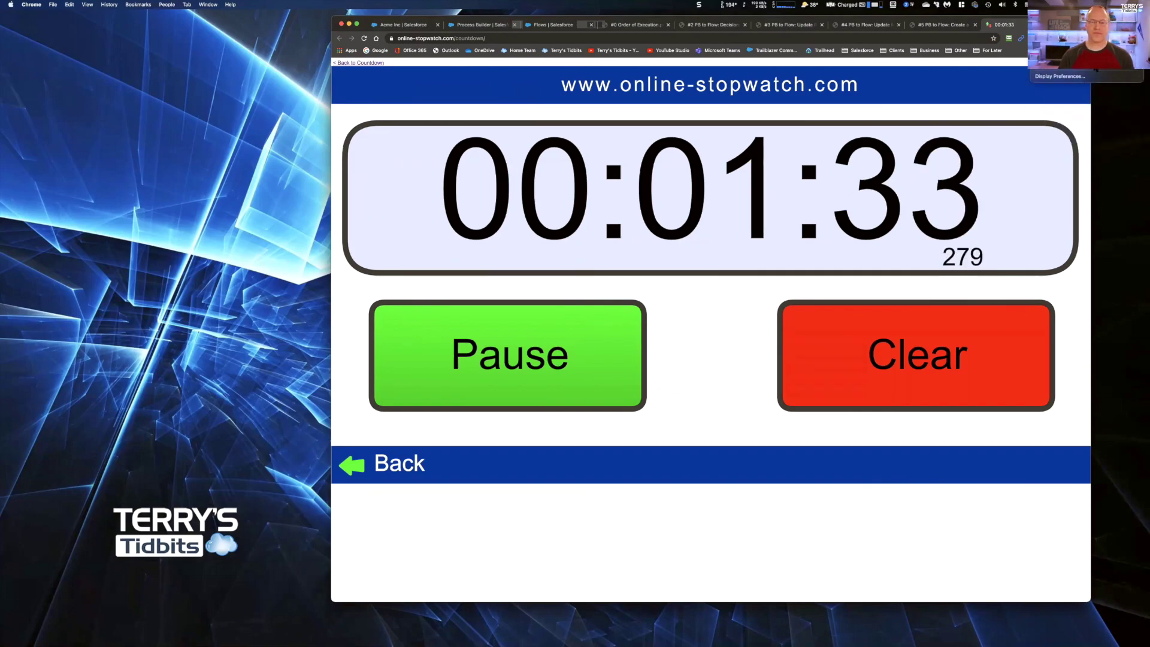
pyautogui.click(1059, 76)
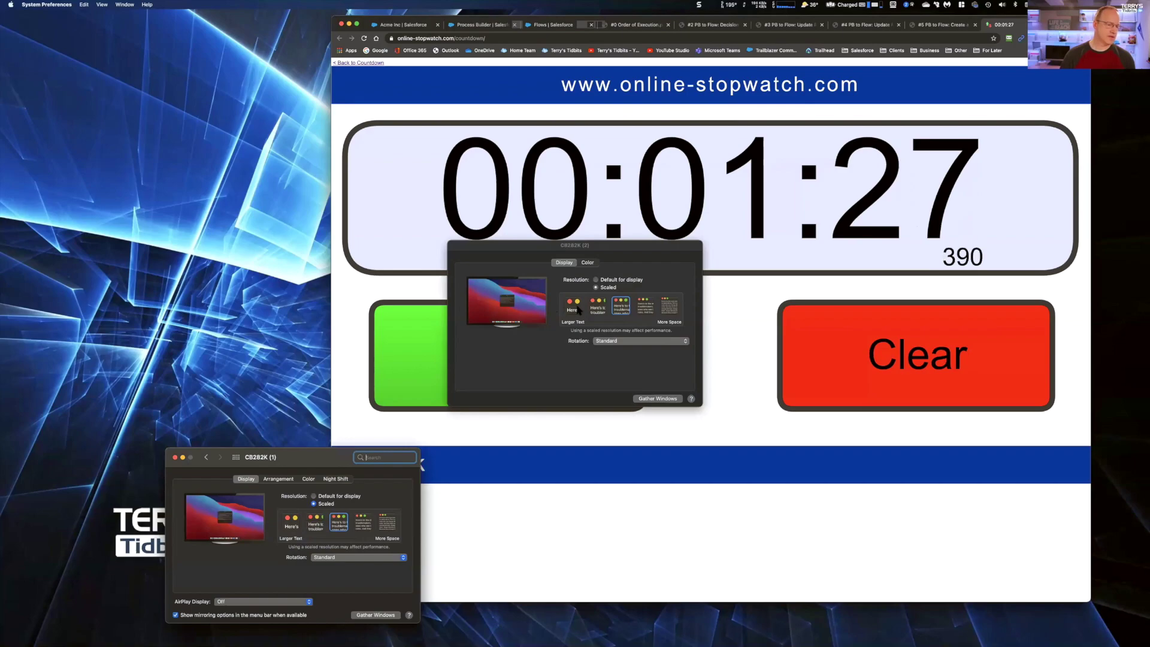
pyautogui.click(579, 310)
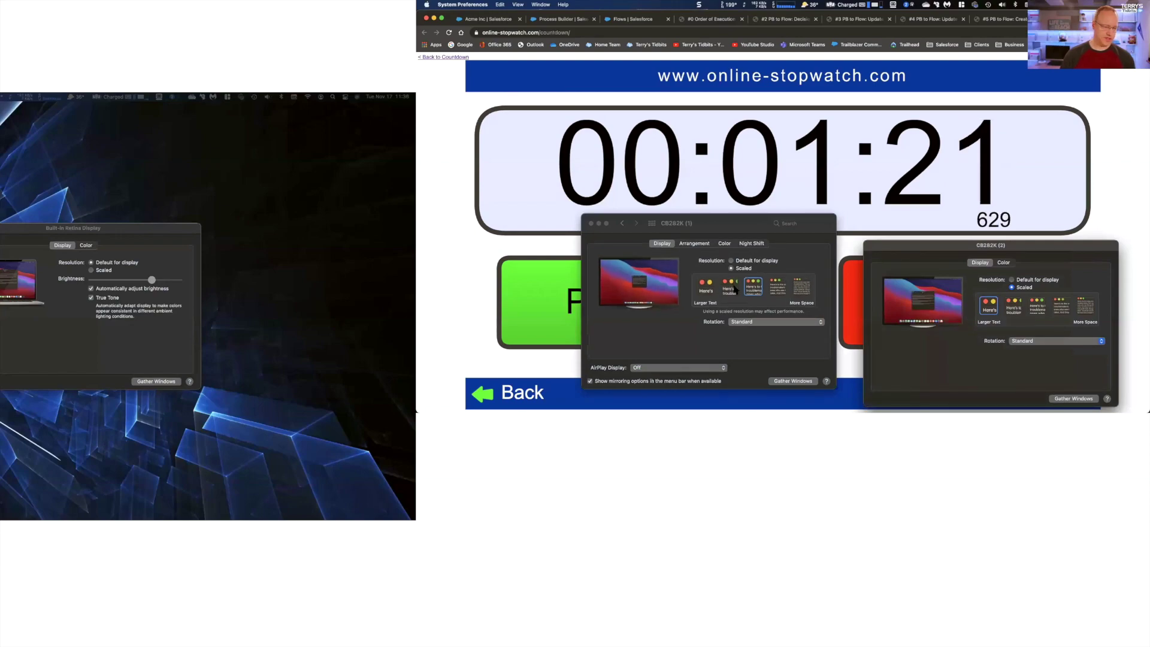
pyautogui.click(732, 289)
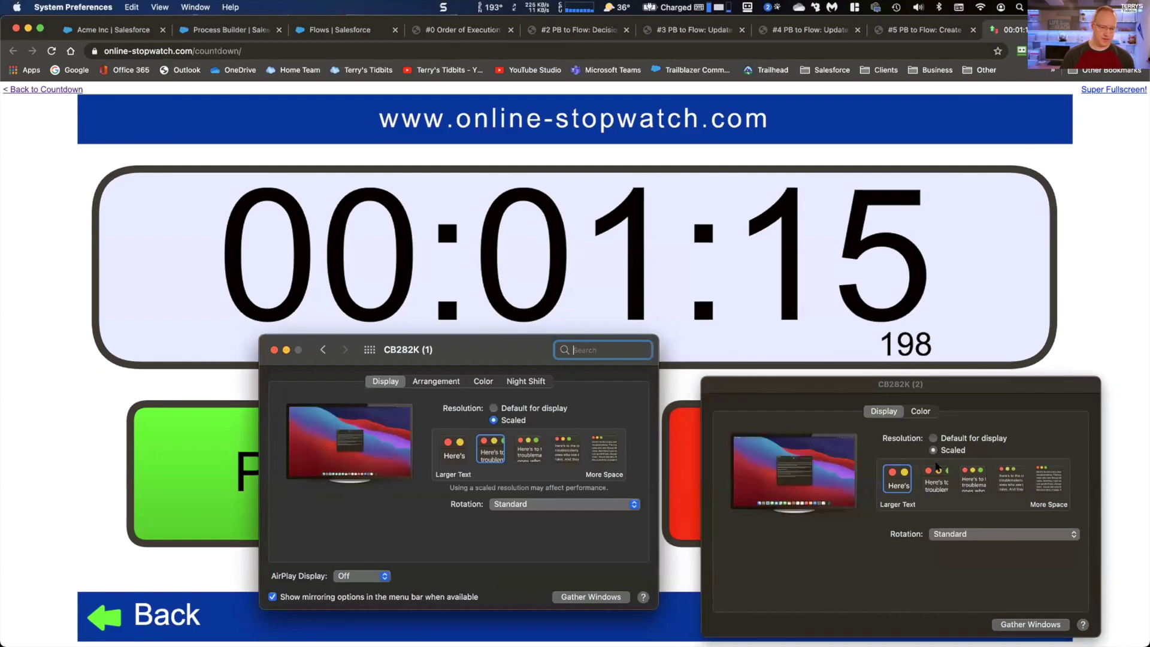
pyautogui.click(936, 476)
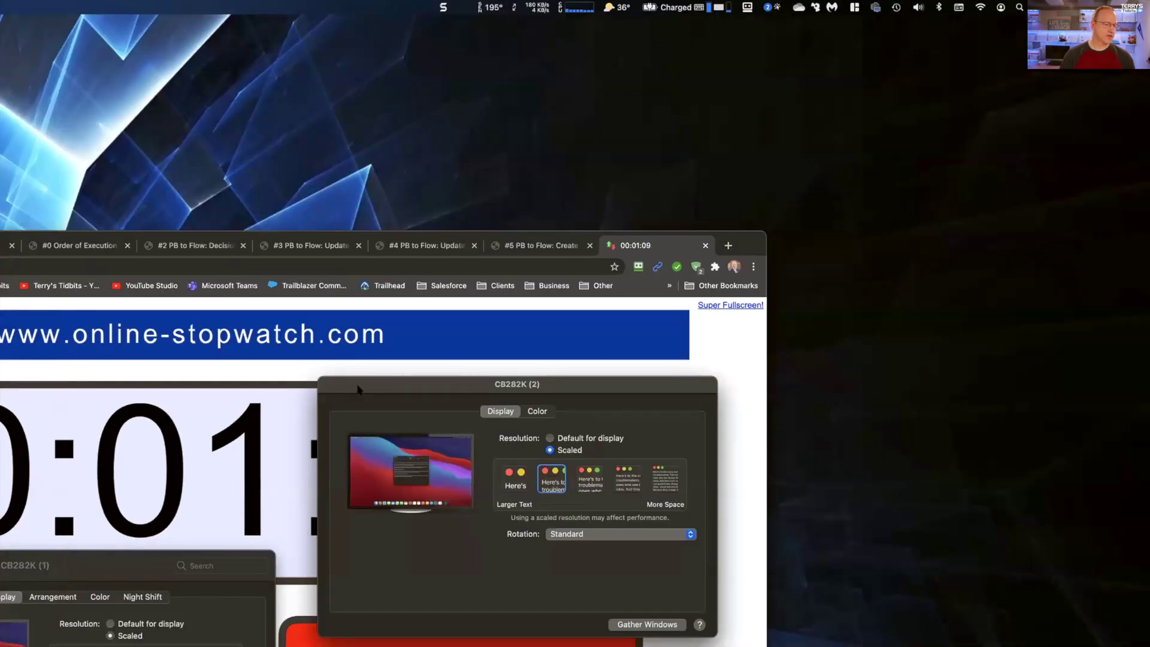
# Move the CB282K (2) settings window aside and quit System Preferences
pyautogui.moveTo(390, 383); pyautogui.dragTo(1033, 296)
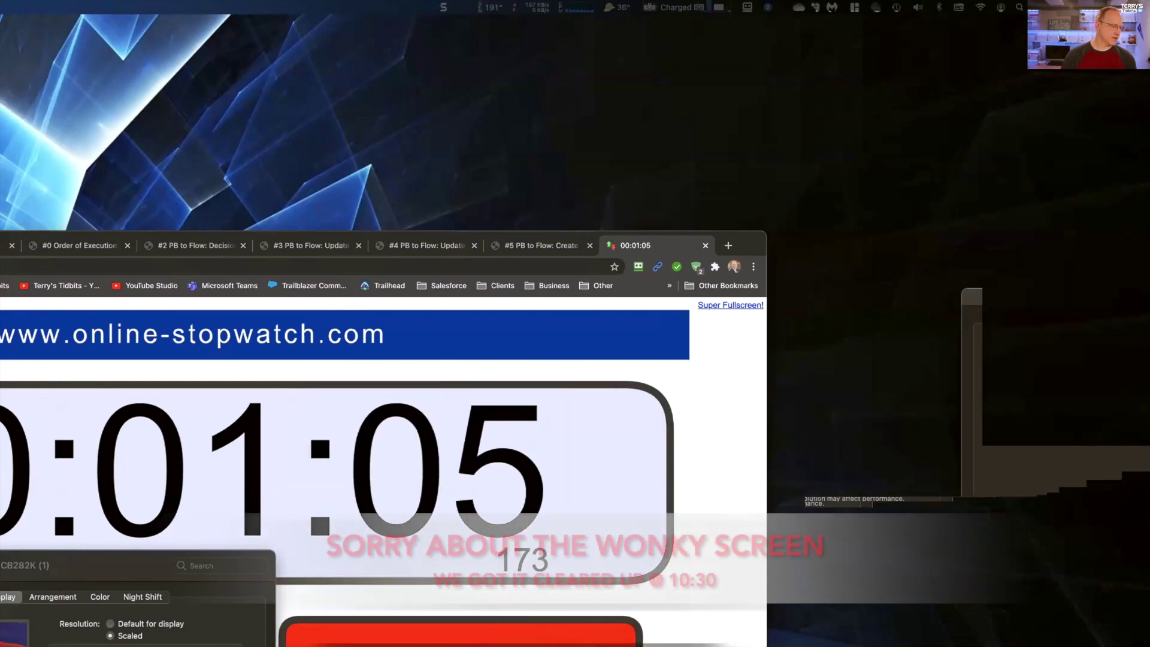
pyautogui.click(200, 566)
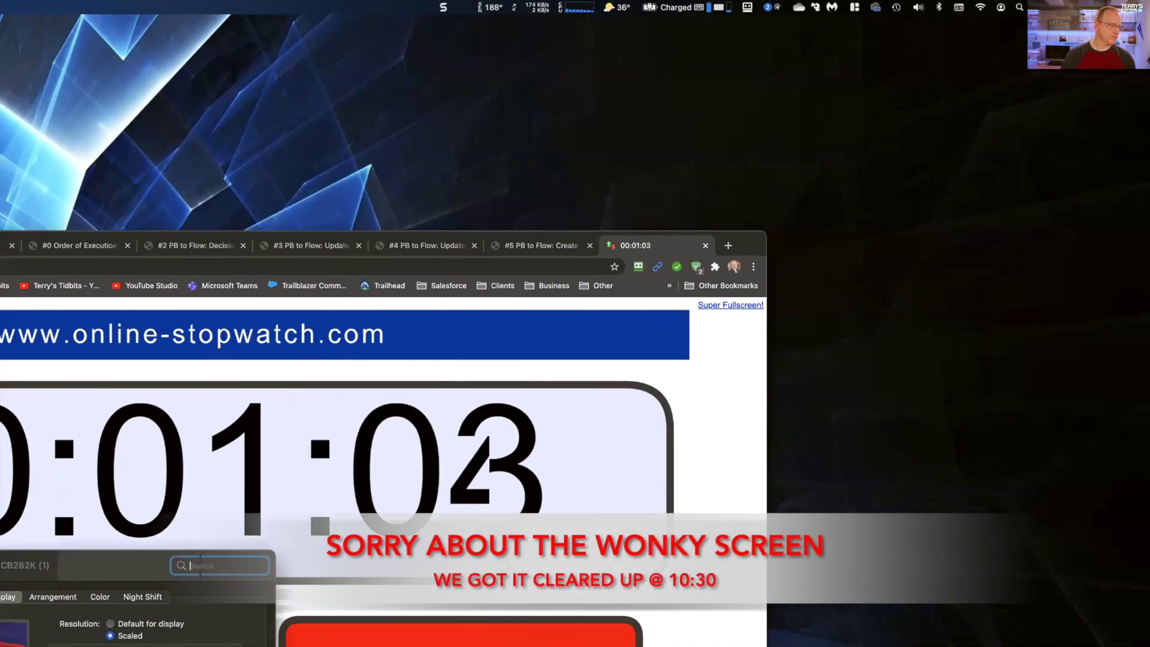
pyautogui.press('super+q')
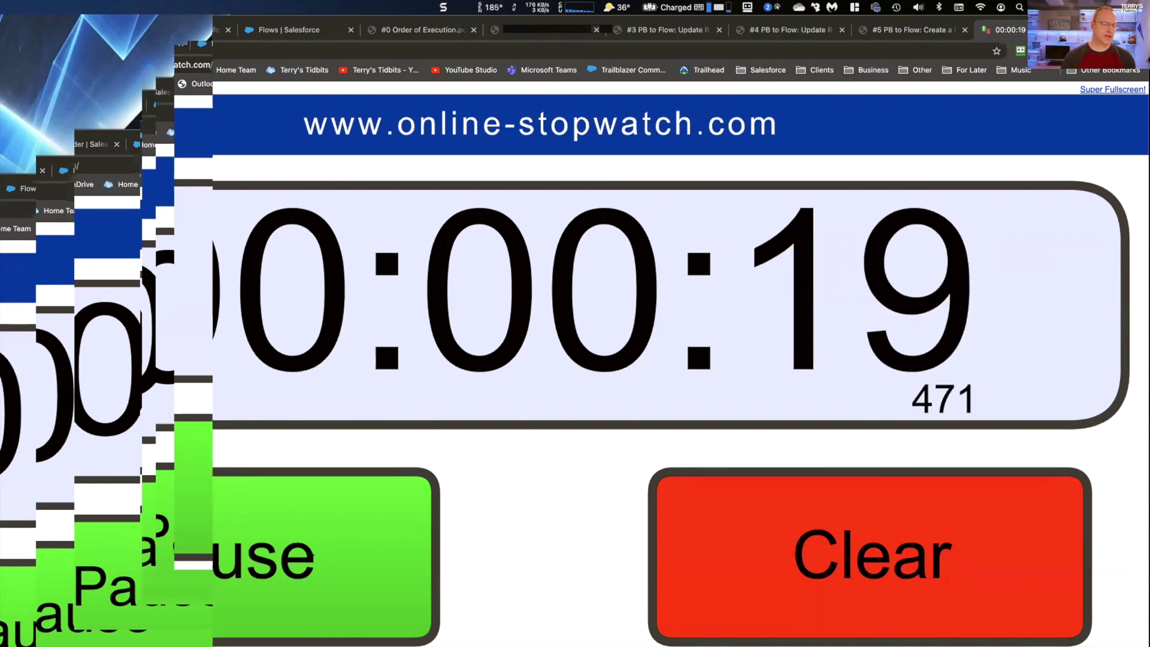
# Pause and resume the countdown timer, and once it runs out, clear it and close its page
pyautogui.click(374, 545)
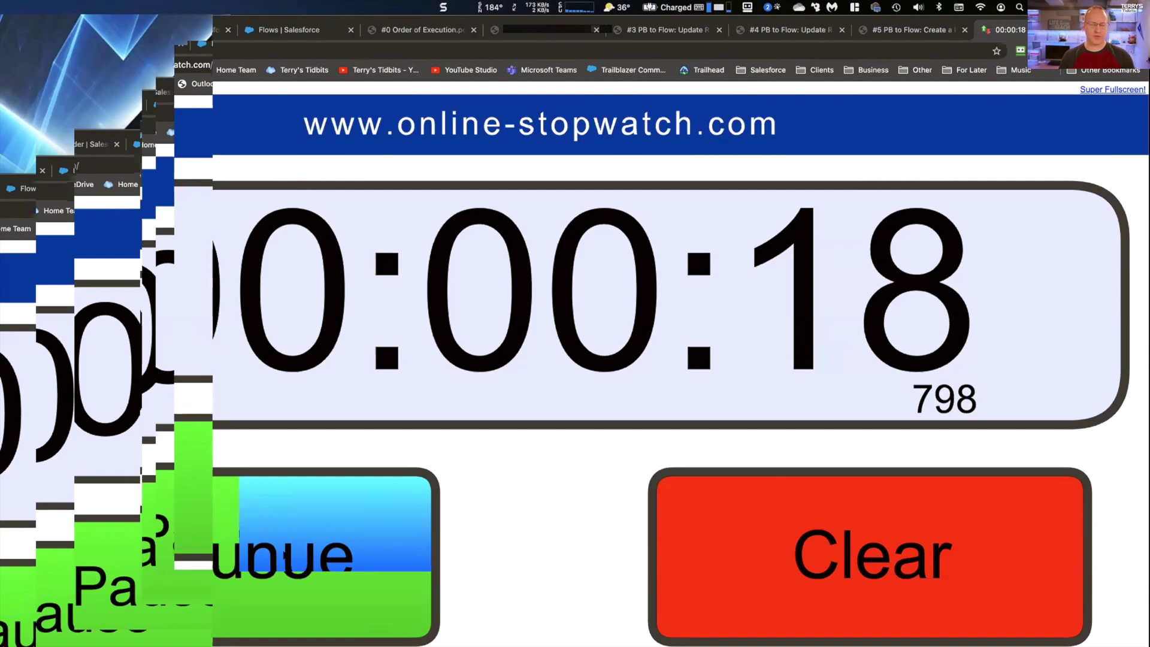
pyautogui.click(285, 554)
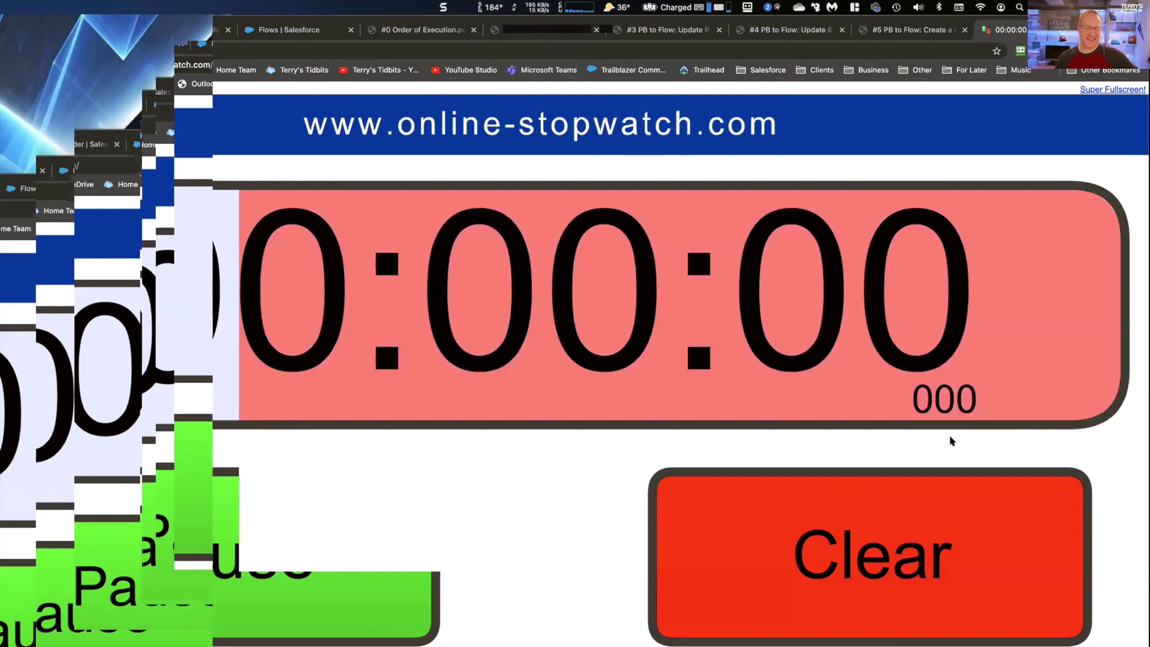
pyautogui.click(913, 550)
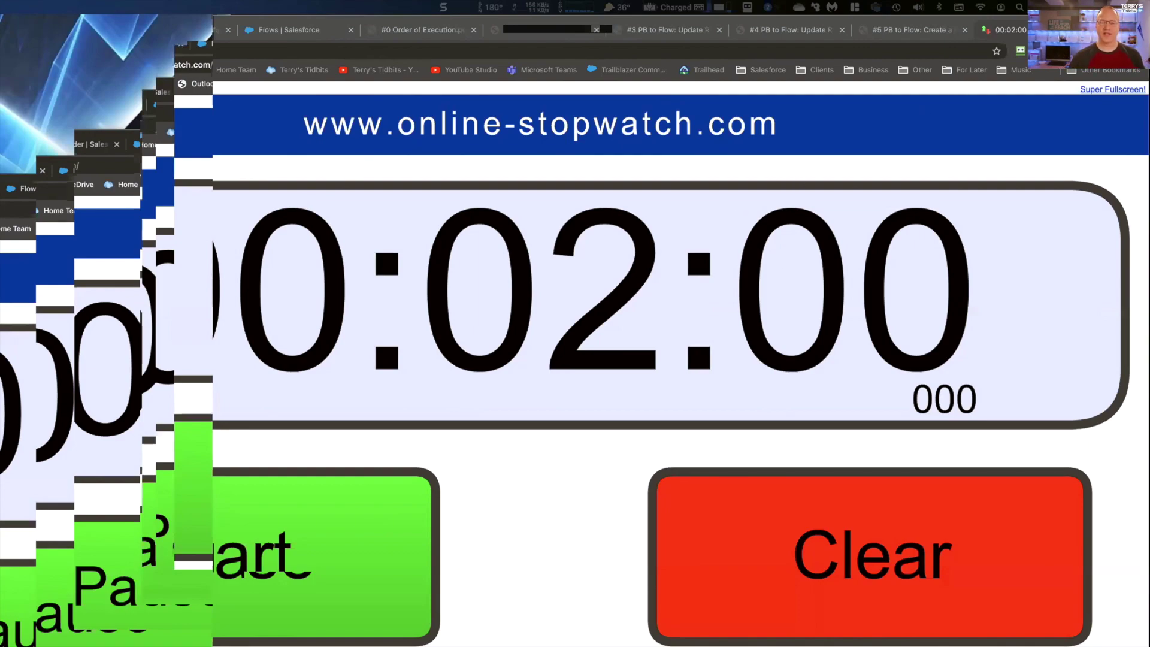
pyautogui.click(1087, 30)
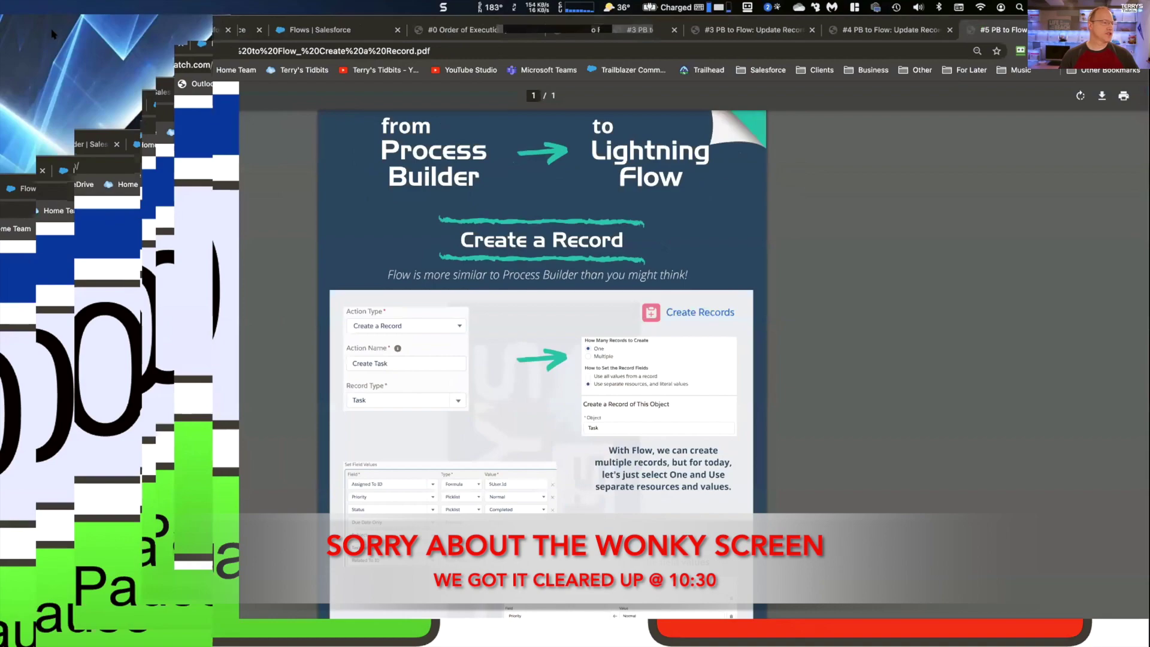
# Open the Acme Inc account record and change its CSAT Rating to Unsatisfied
pyautogui.click(52, 30)
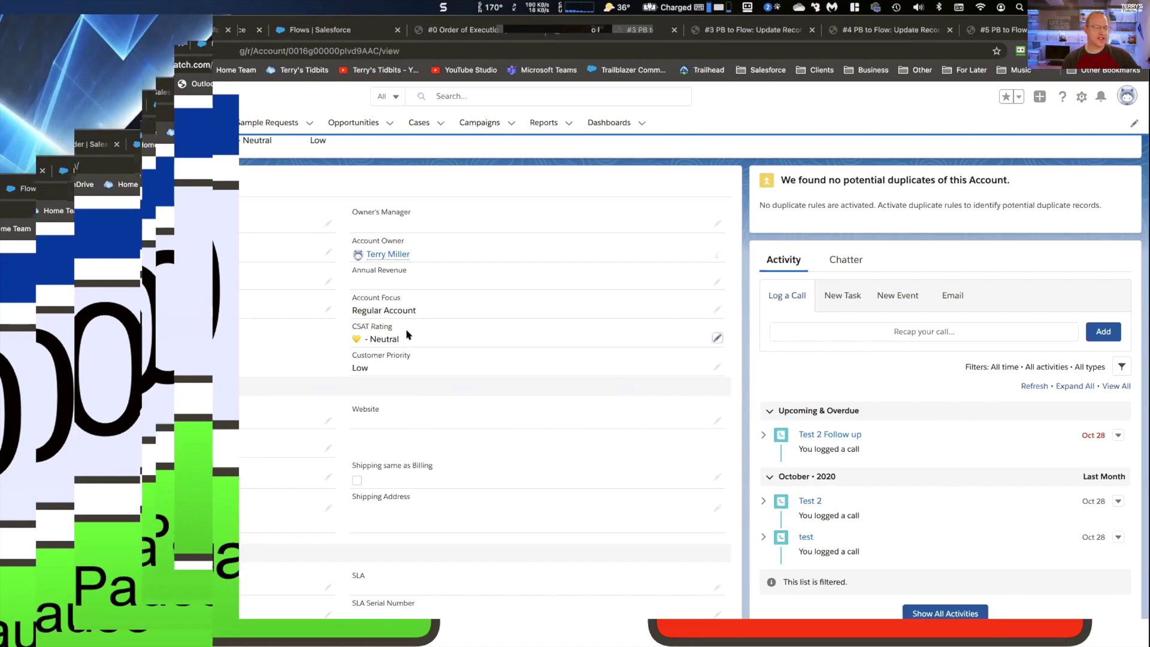
pyautogui.click(712, 336)
pyautogui.click(663, 377)
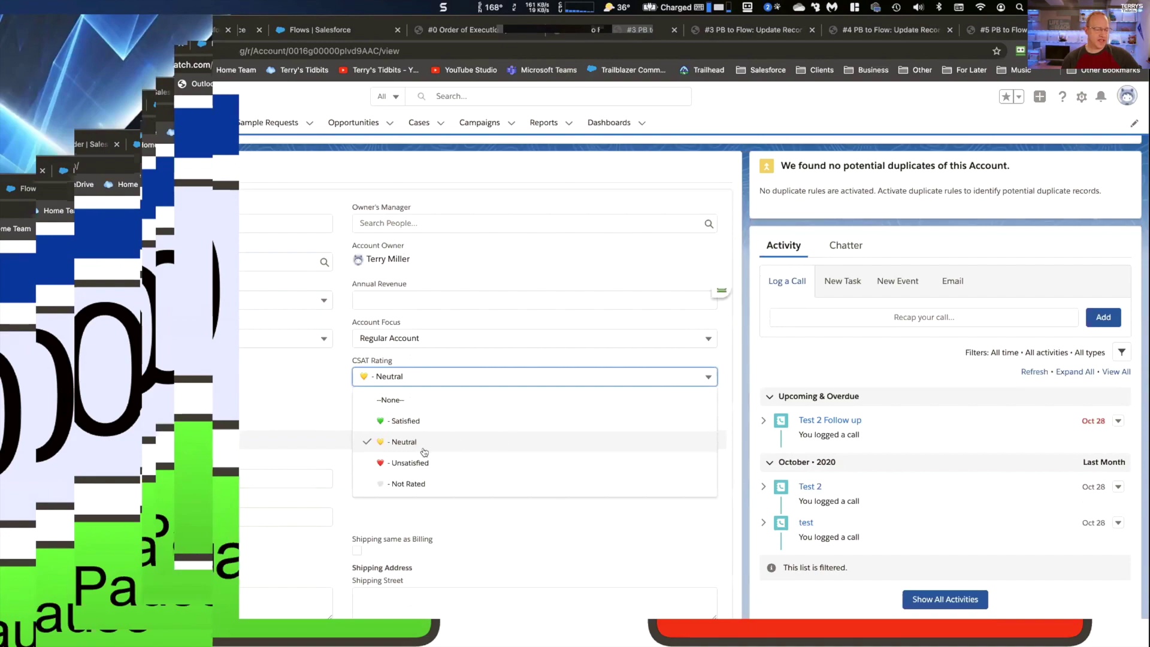
pyautogui.click(581, 471)
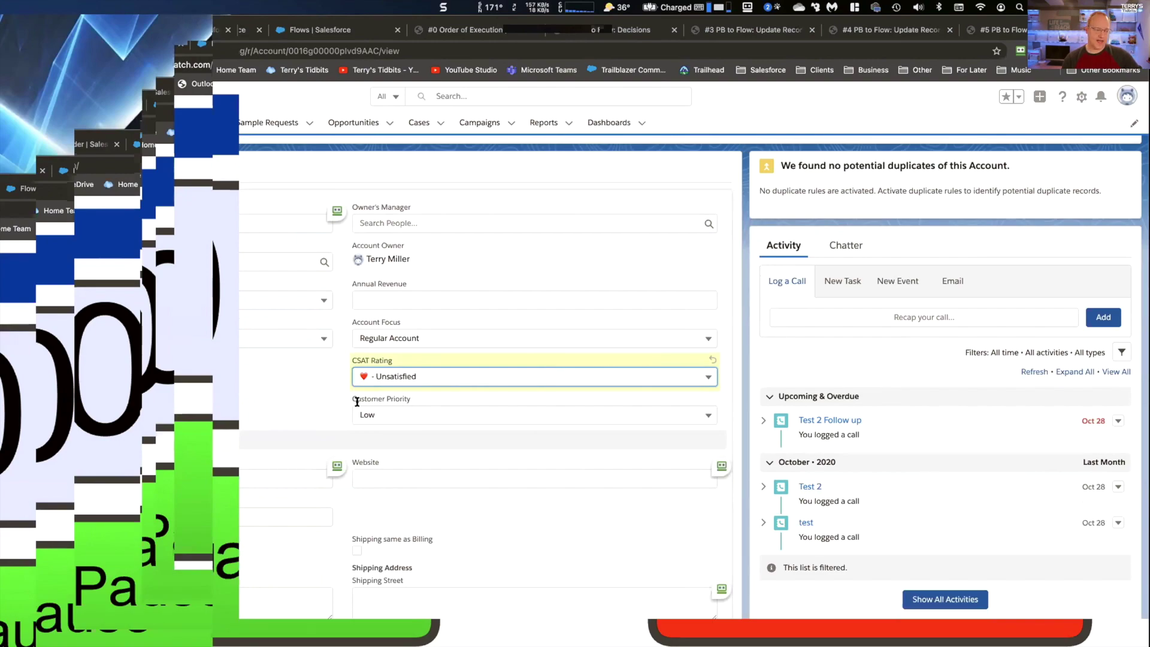
# Enable Update All Contact Addresses on the account, fill in the billing address, and save the record
pyautogui.scroll(-1, 102, 590)
pyautogui.scroll(-3, 102, 590)
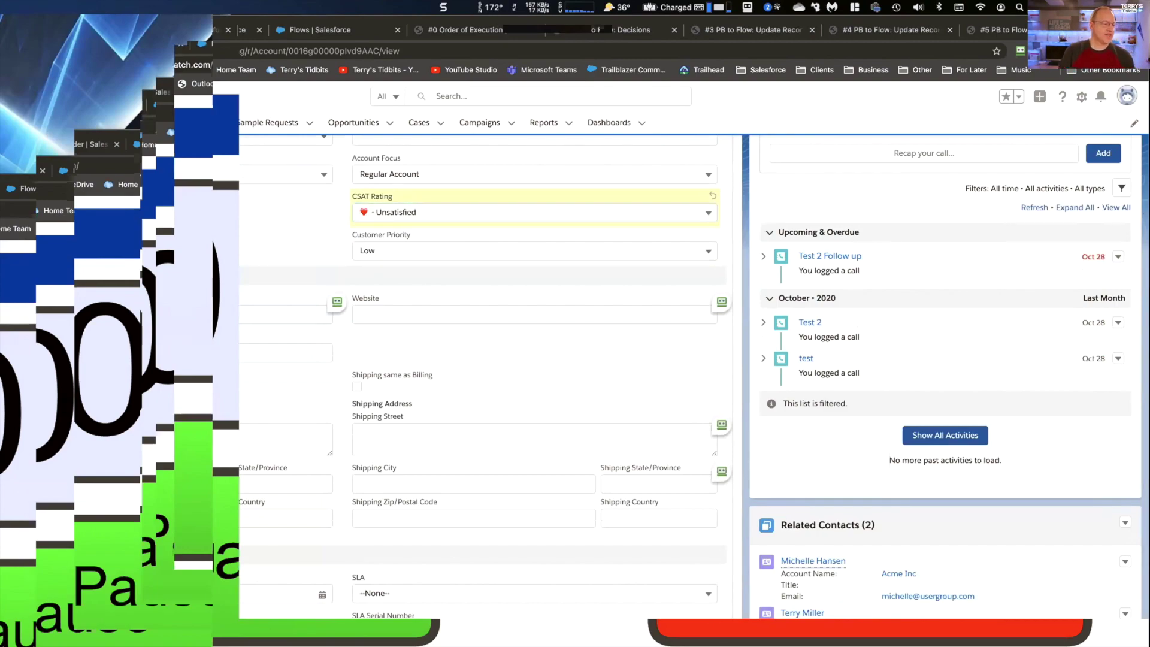
pyautogui.click(1, 387)
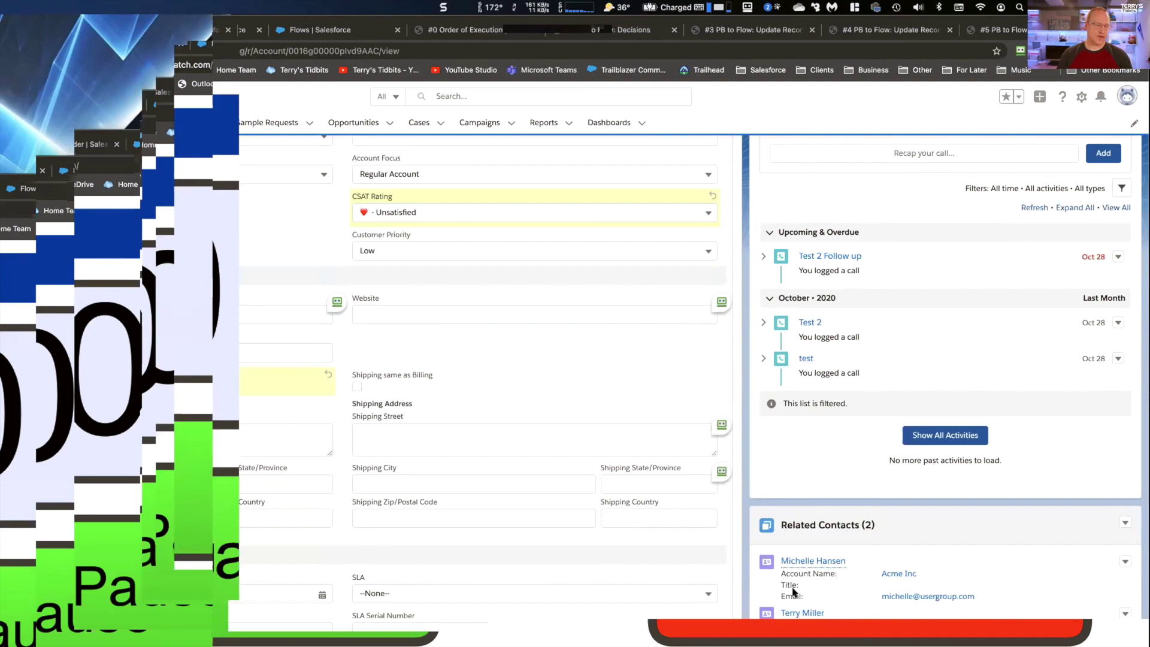
pyautogui.click(2, 429)
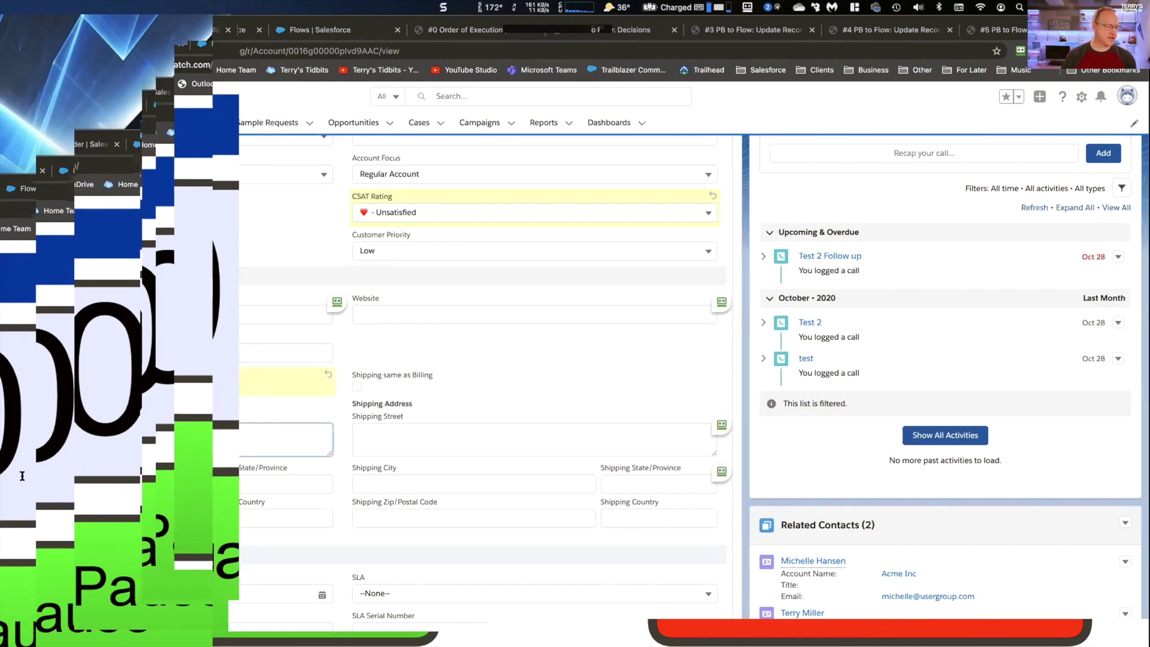
pyautogui.write('1')
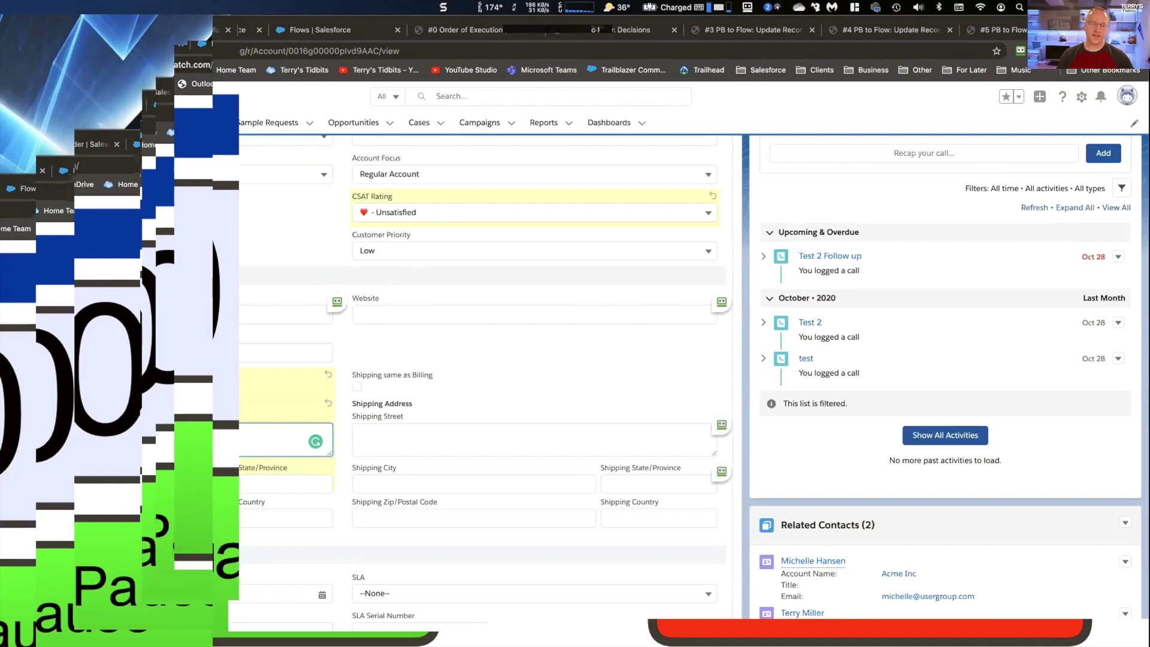
pyautogui.press('super+s')
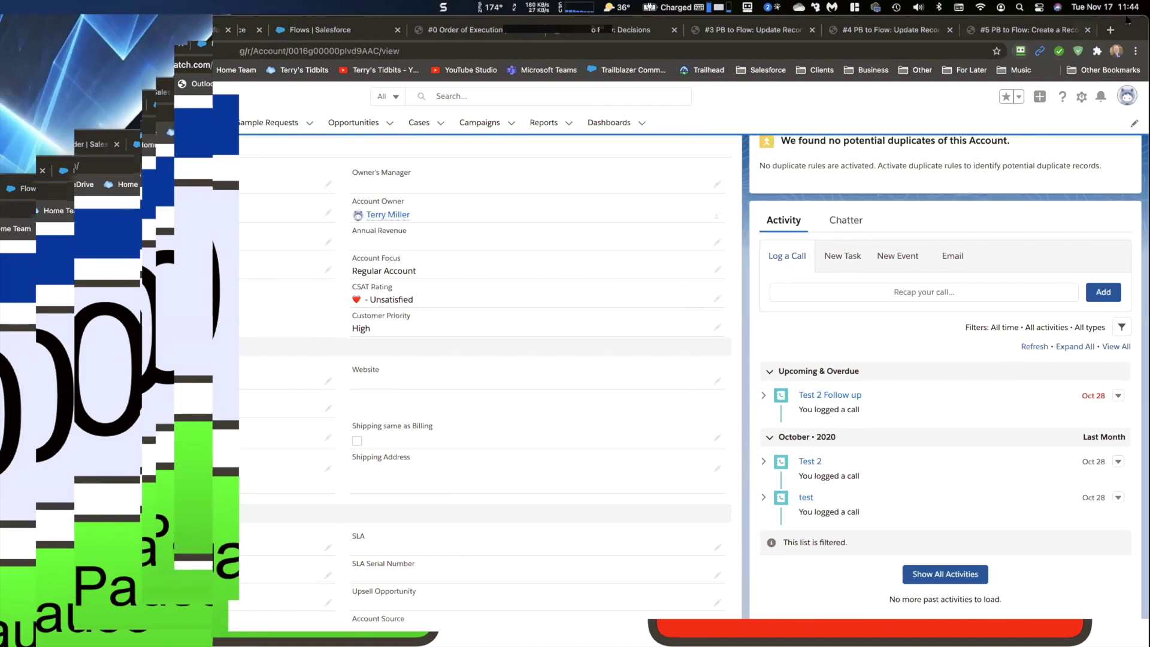
# Examine the CSAT Rating Unsatisfied criteria and its Customer Priority action in the Account Automations process
pyautogui.moveTo(1129, 21); pyautogui.dragTo(1001, 20)
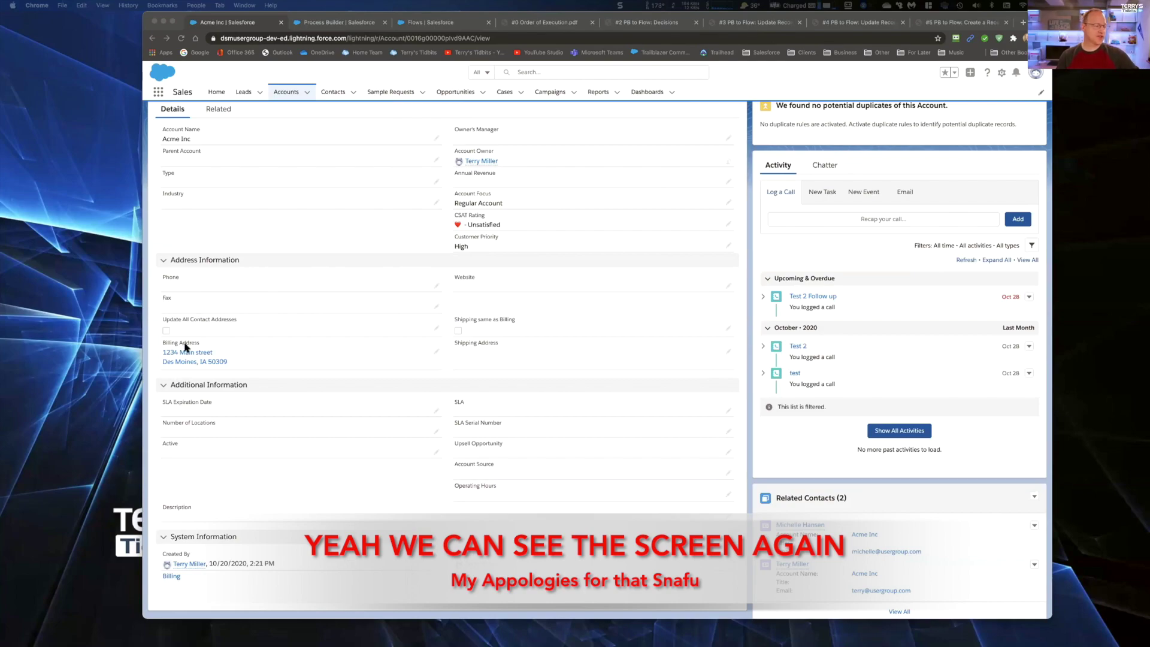
pyautogui.click(342, 23)
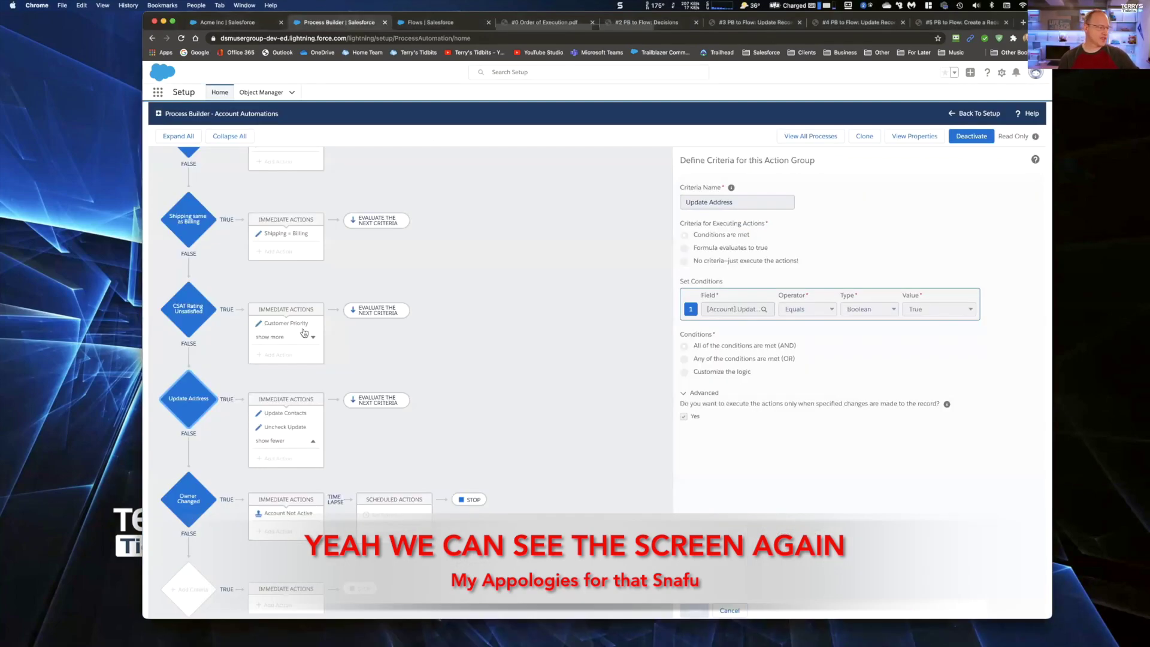
pyautogui.scroll(1, 289, 210)
pyautogui.scroll(-2, 289, 209)
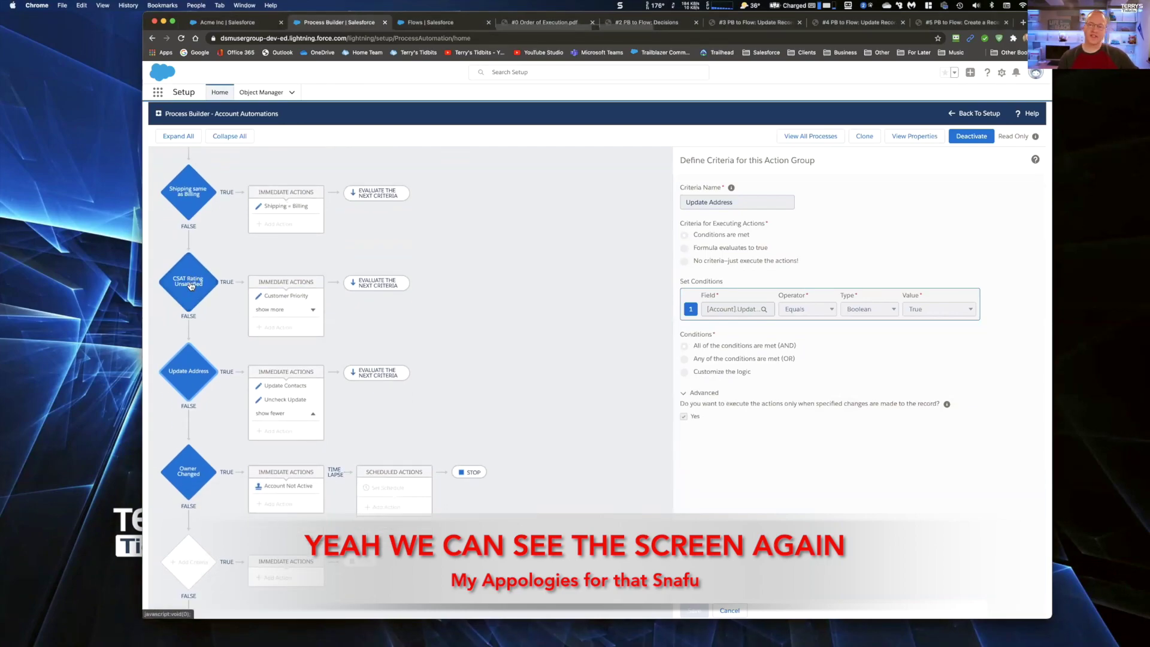
pyautogui.click(191, 285)
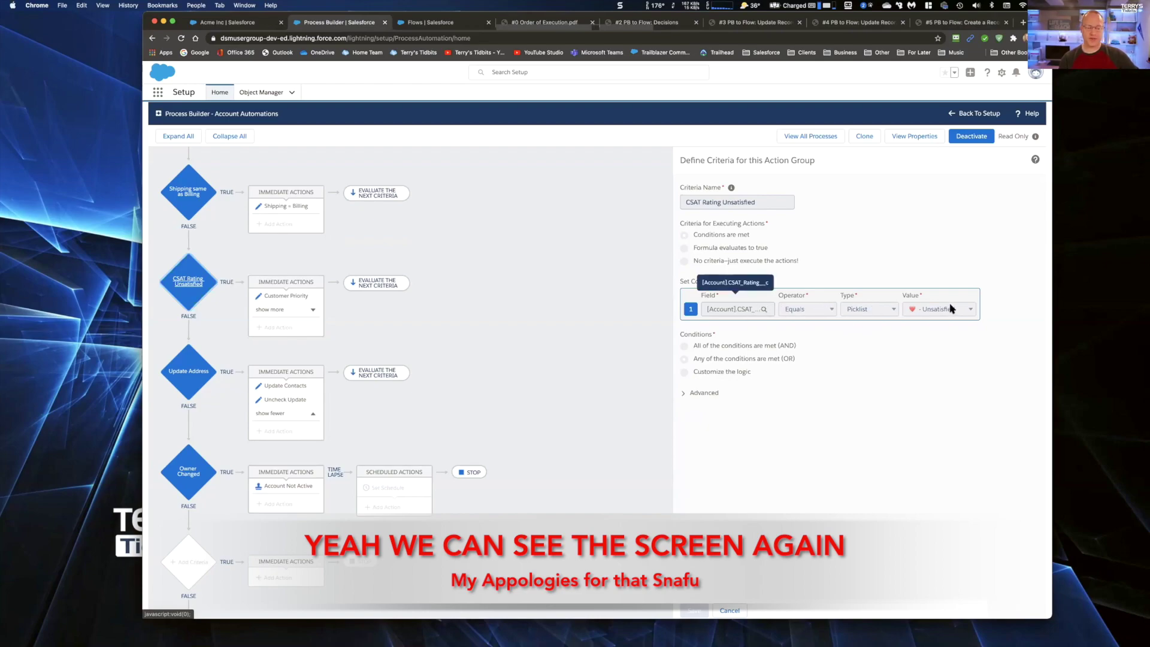
pyautogui.click(295, 297)
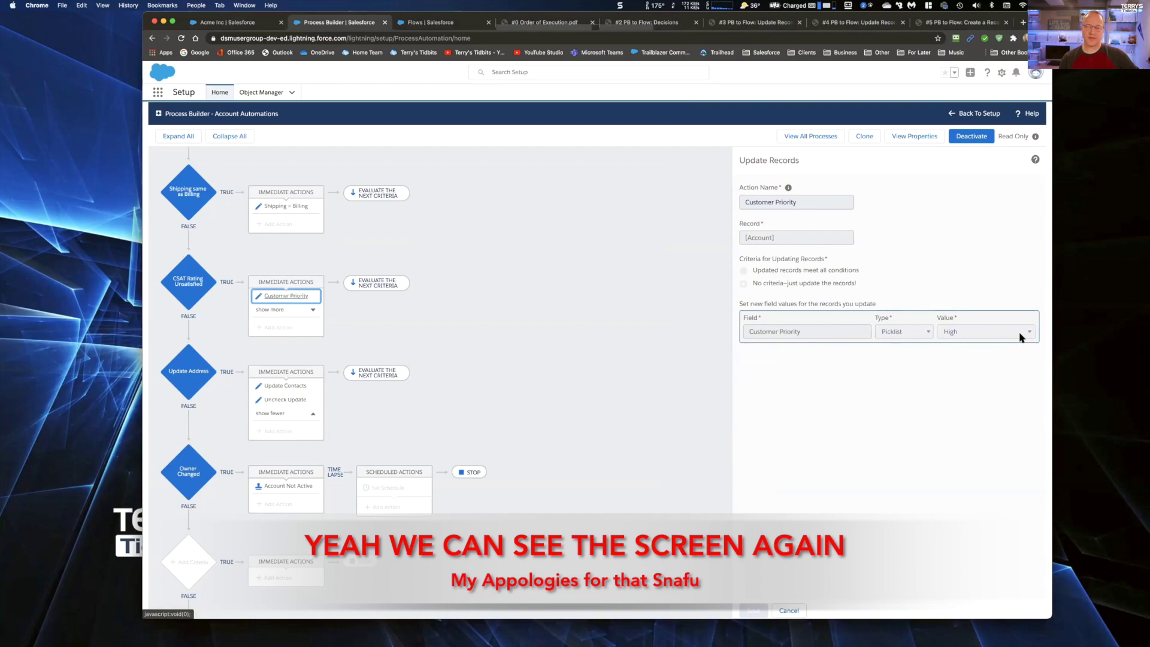
# Examine the Update Address criteria with its Update Contacts and Uncheck Update actions
pyautogui.click(189, 372)
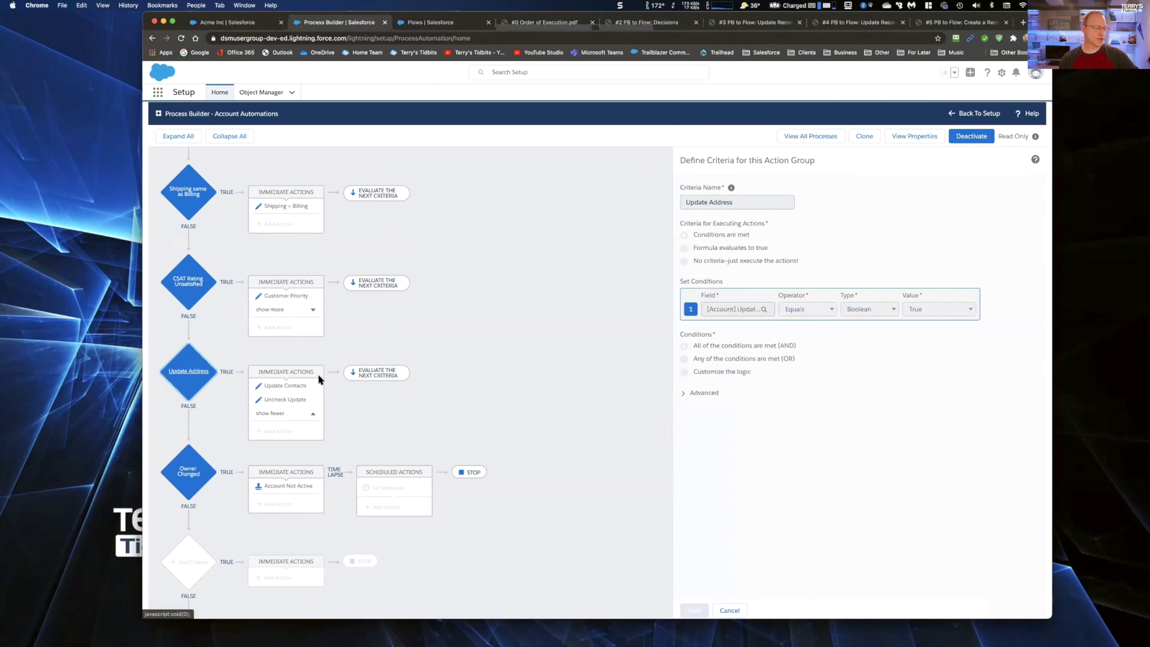
pyautogui.click(295, 384)
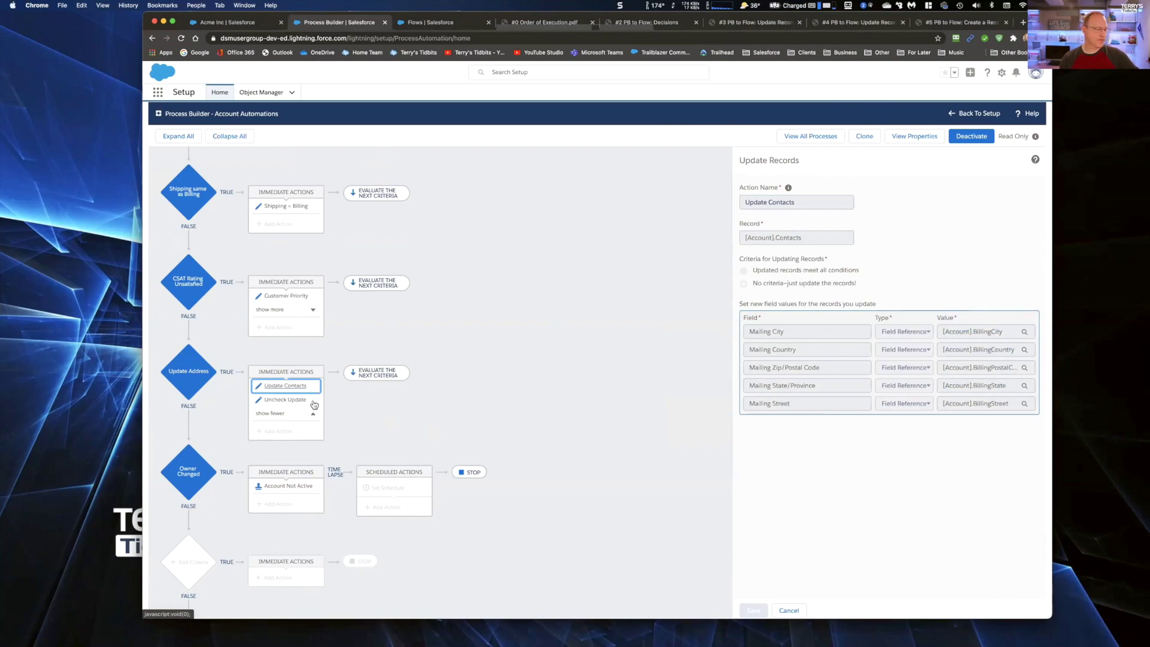
pyautogui.click(298, 405)
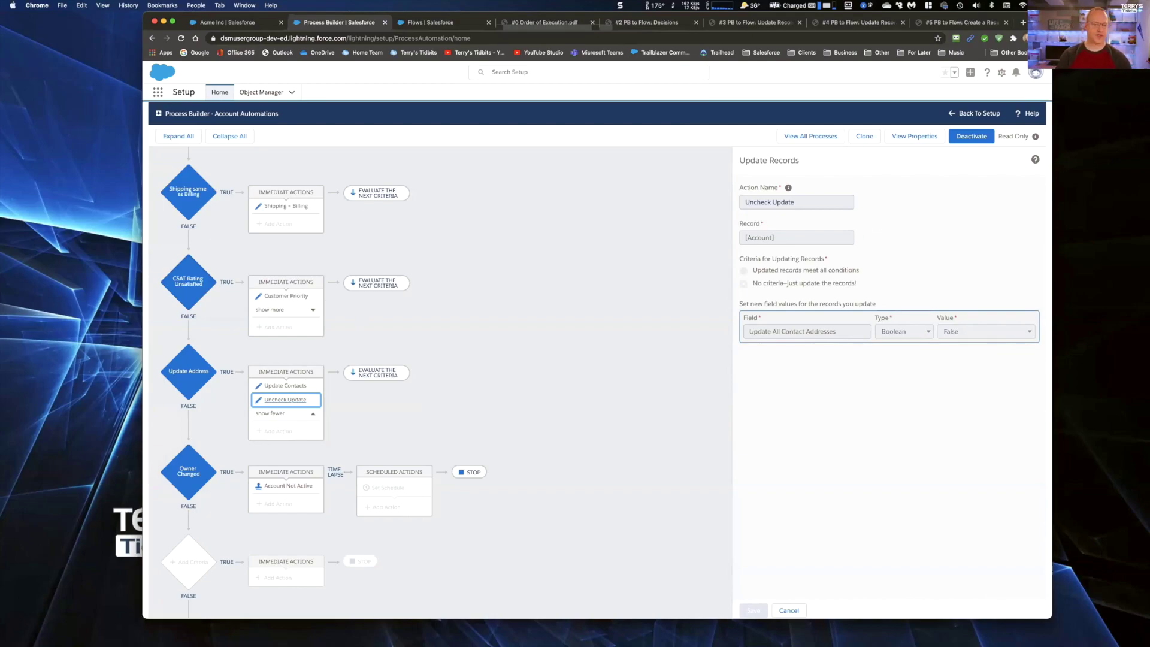
# Deactivate the current version of the Account Automations process
pyautogui.click(966, 138)
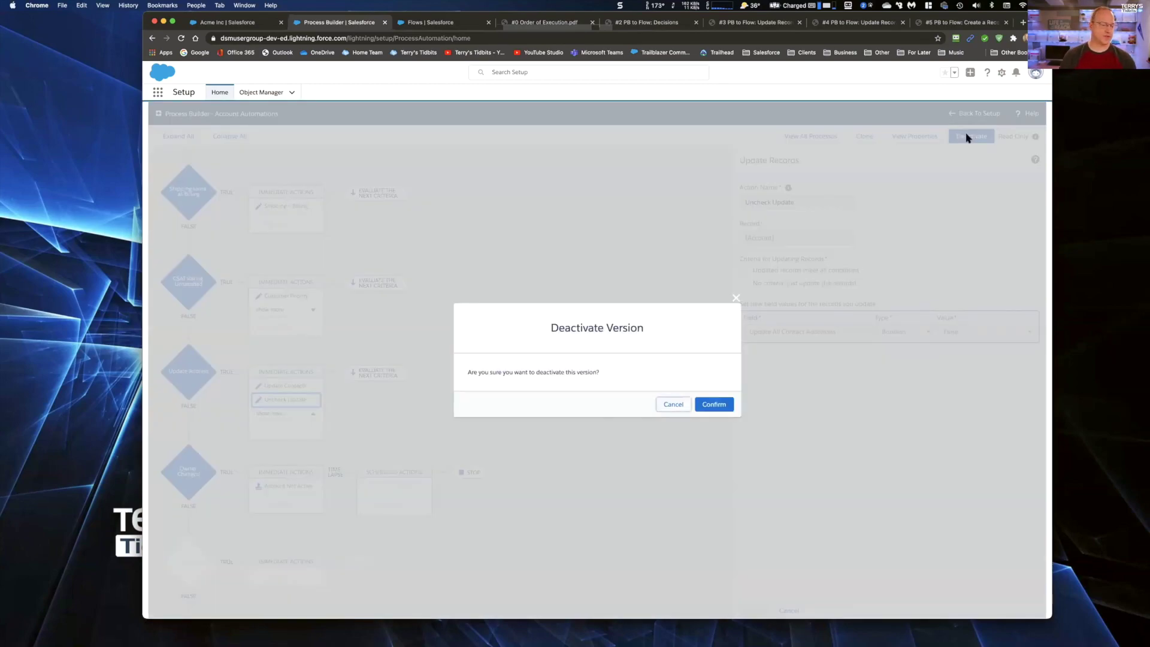
pyautogui.click(706, 405)
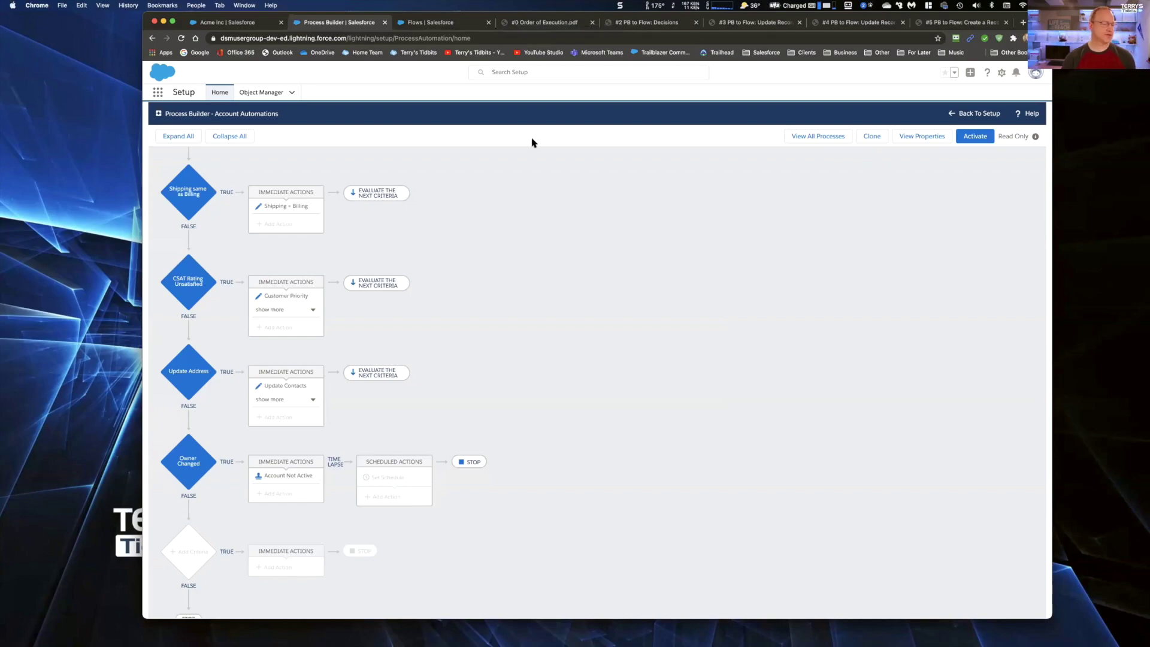
# Create a new Record-Triggered Flow from the Flows setup page, using the Auto-Layout canvas
pyautogui.click(443, 23)
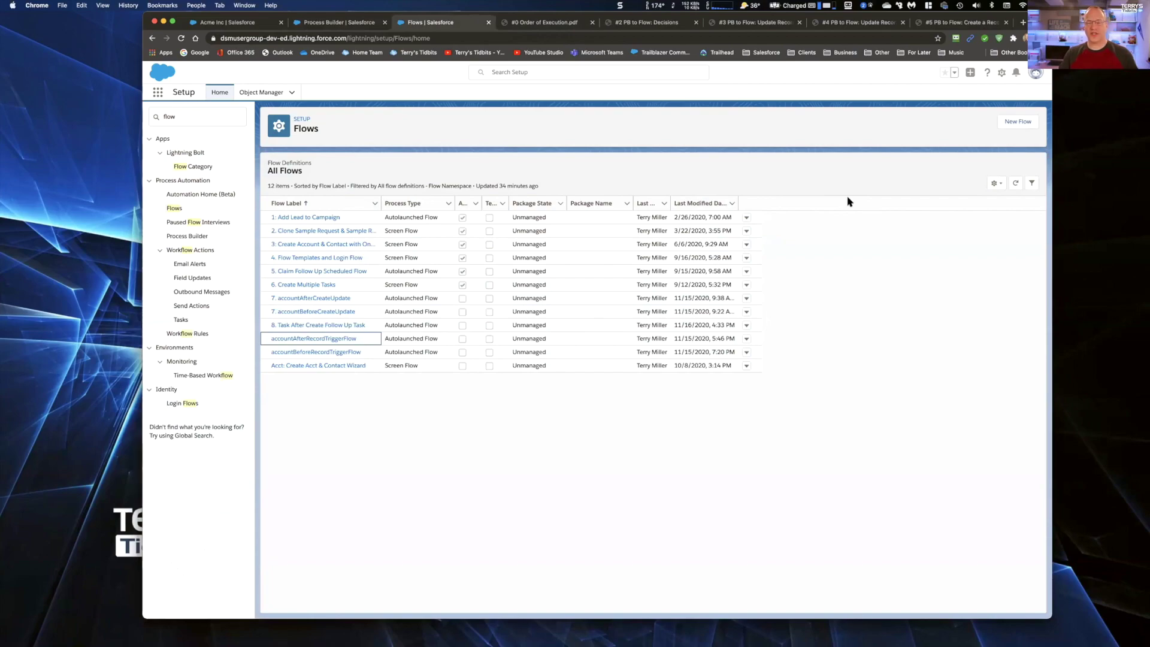
pyautogui.click(1013, 122)
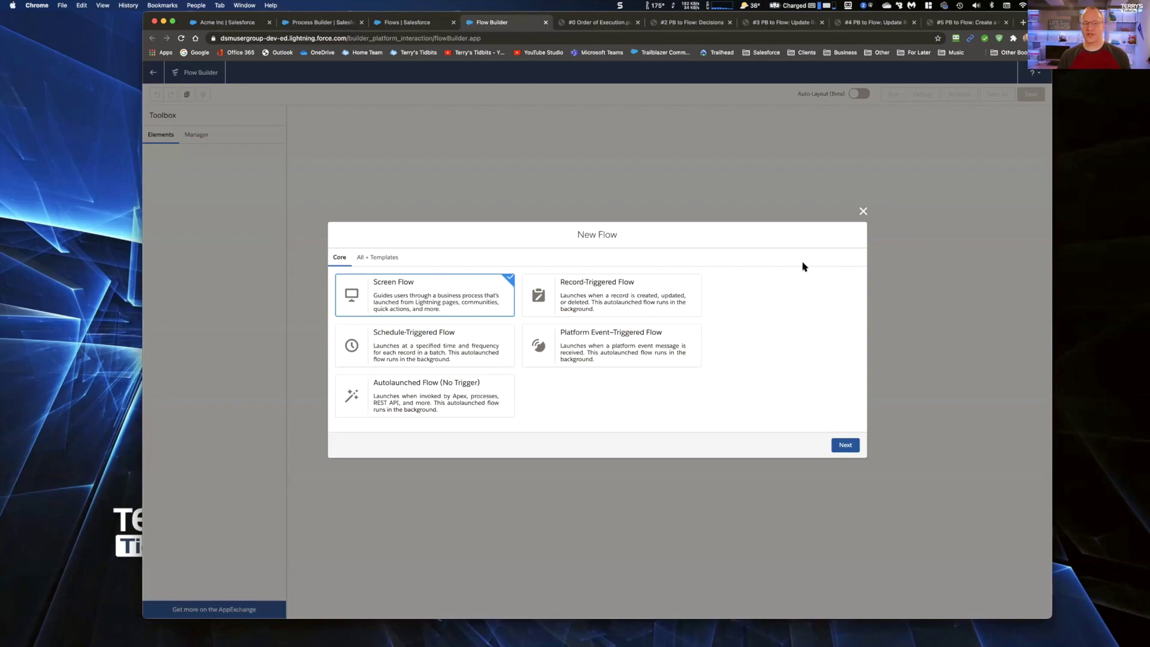
pyautogui.click(654, 290)
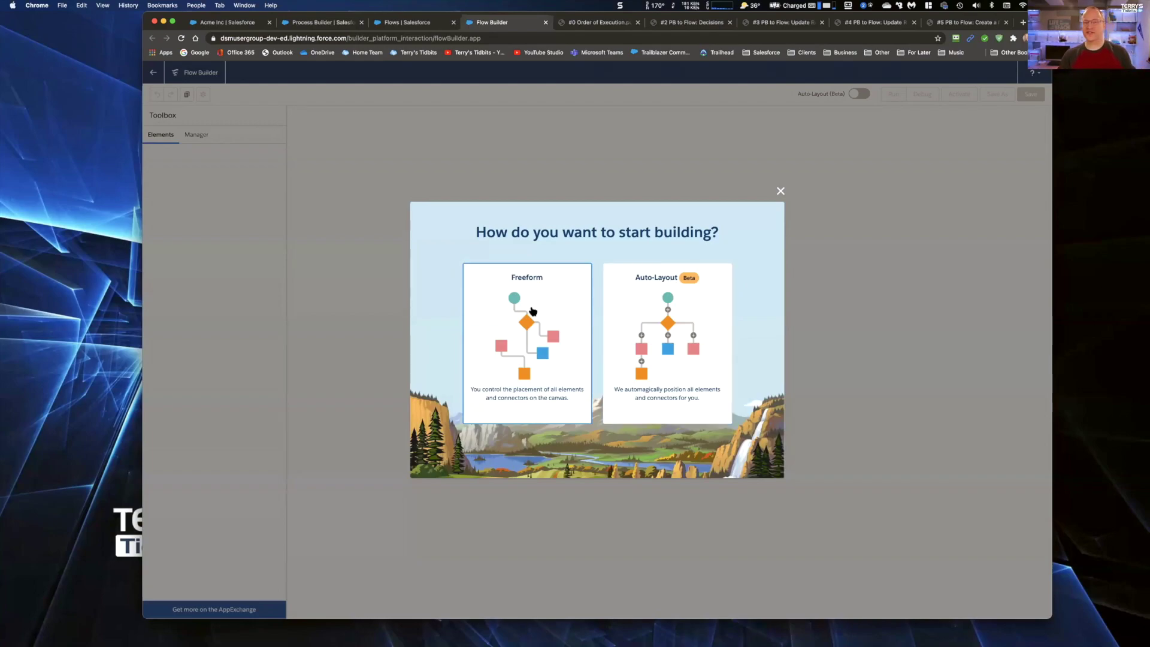
pyautogui.click(666, 327)
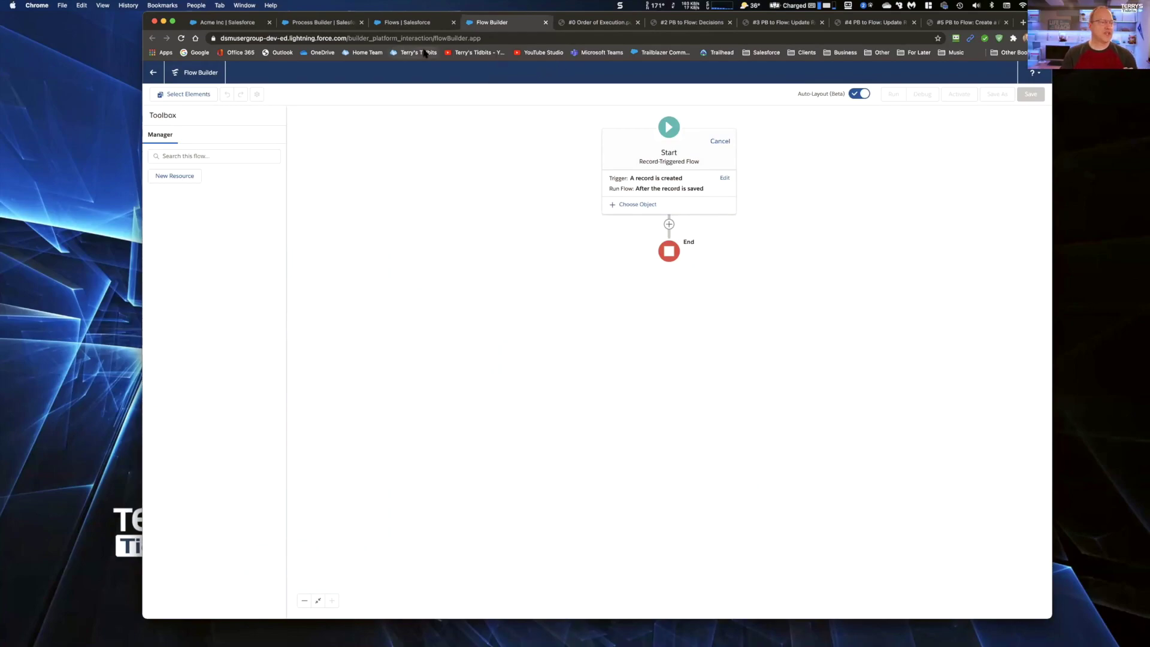
# Check the starting object of the Account Automations process and set the flow's object to Account with condition requirements None
pyautogui.click(329, 23)
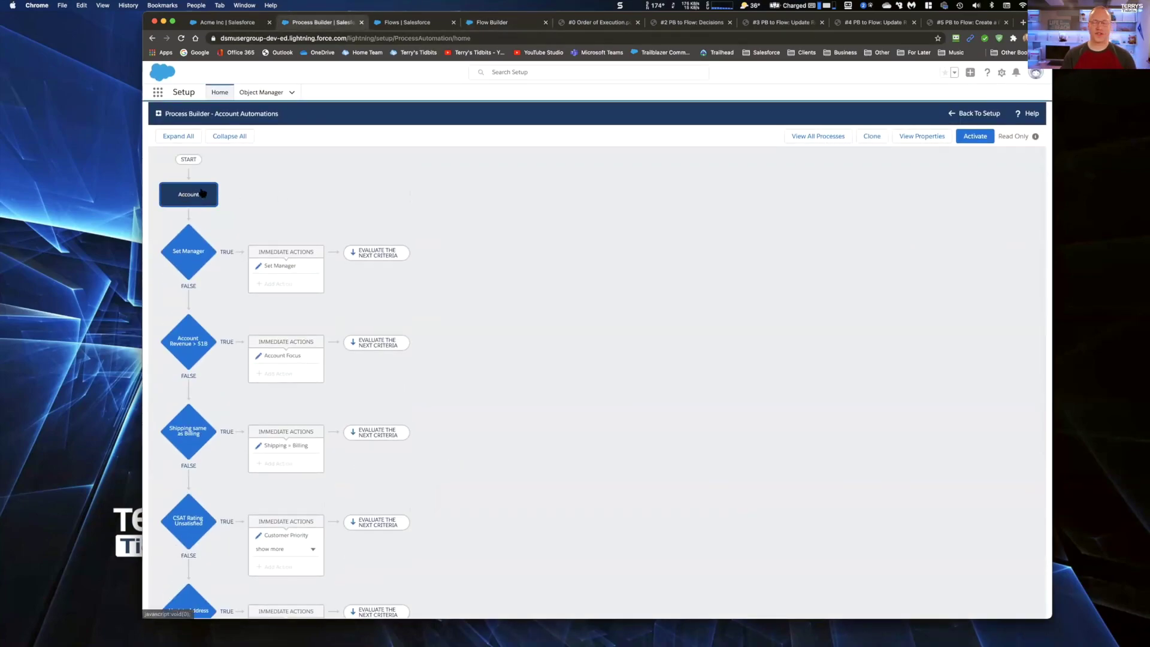
pyautogui.click(202, 193)
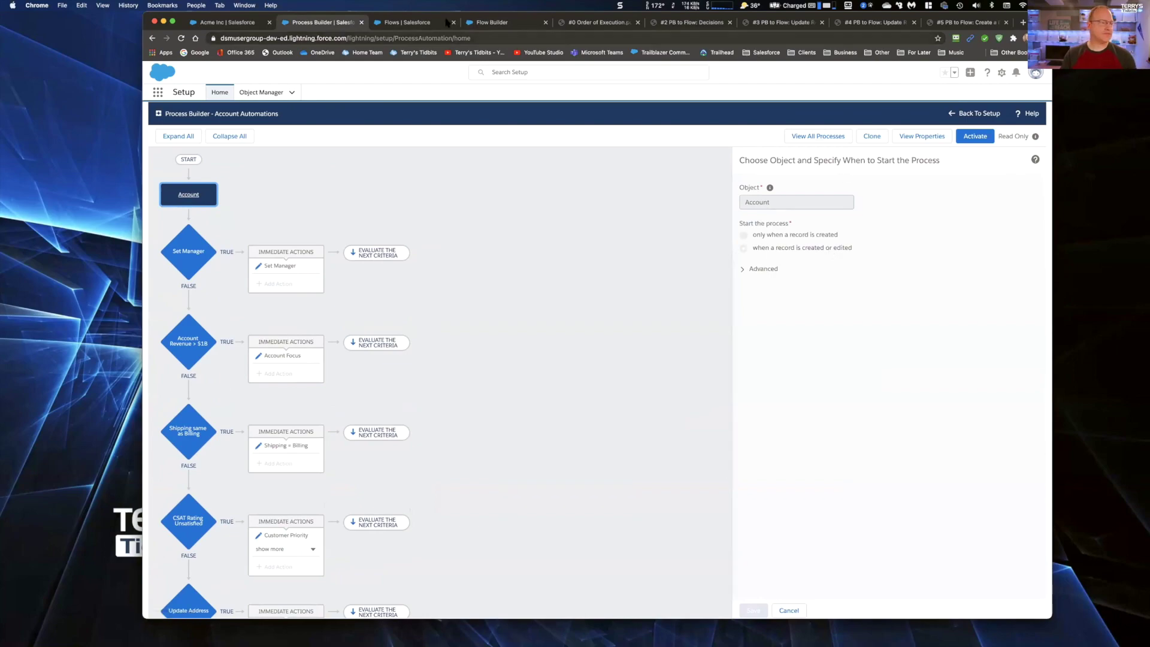
pyautogui.click(491, 22)
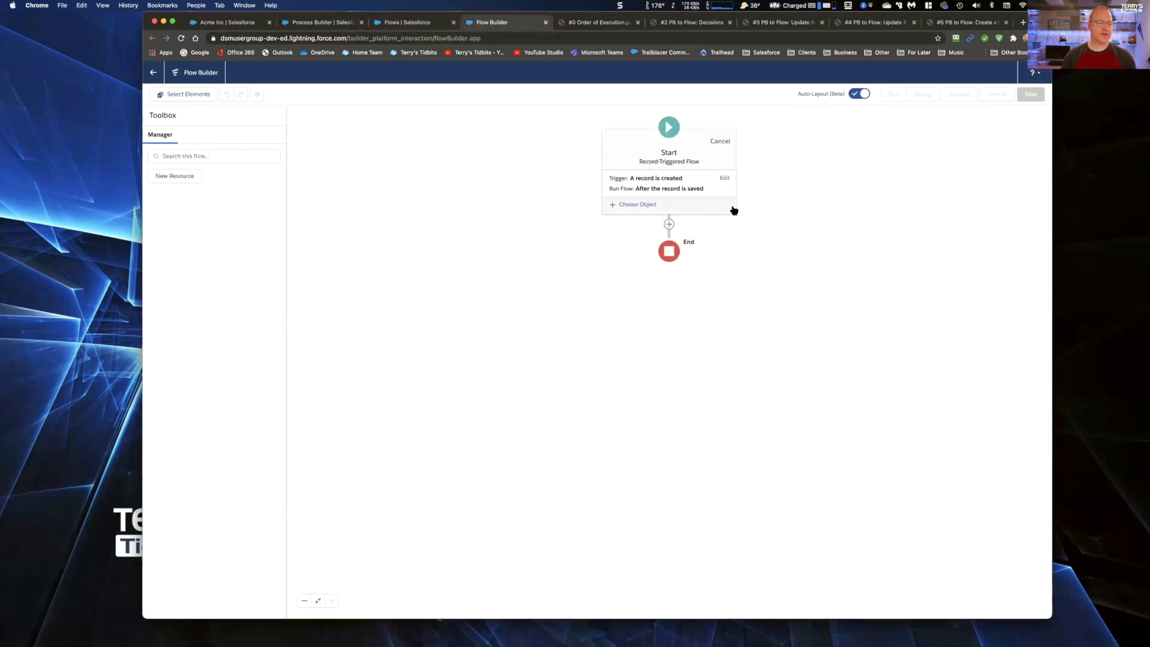
pyautogui.click(629, 204)
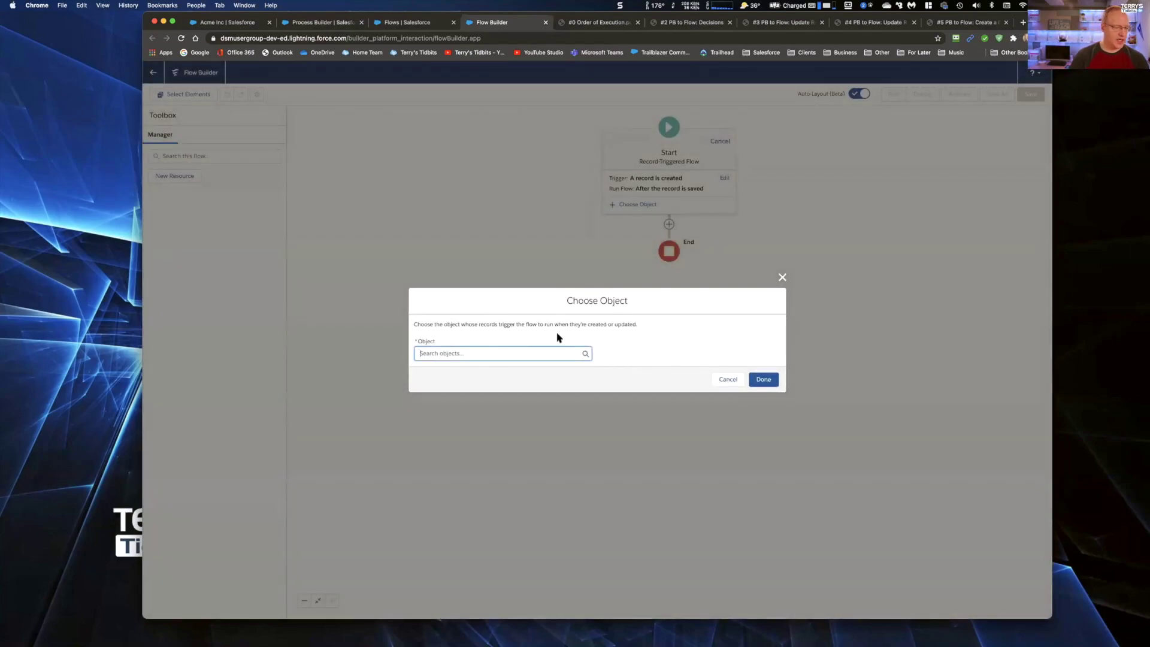
pyautogui.click(540, 351)
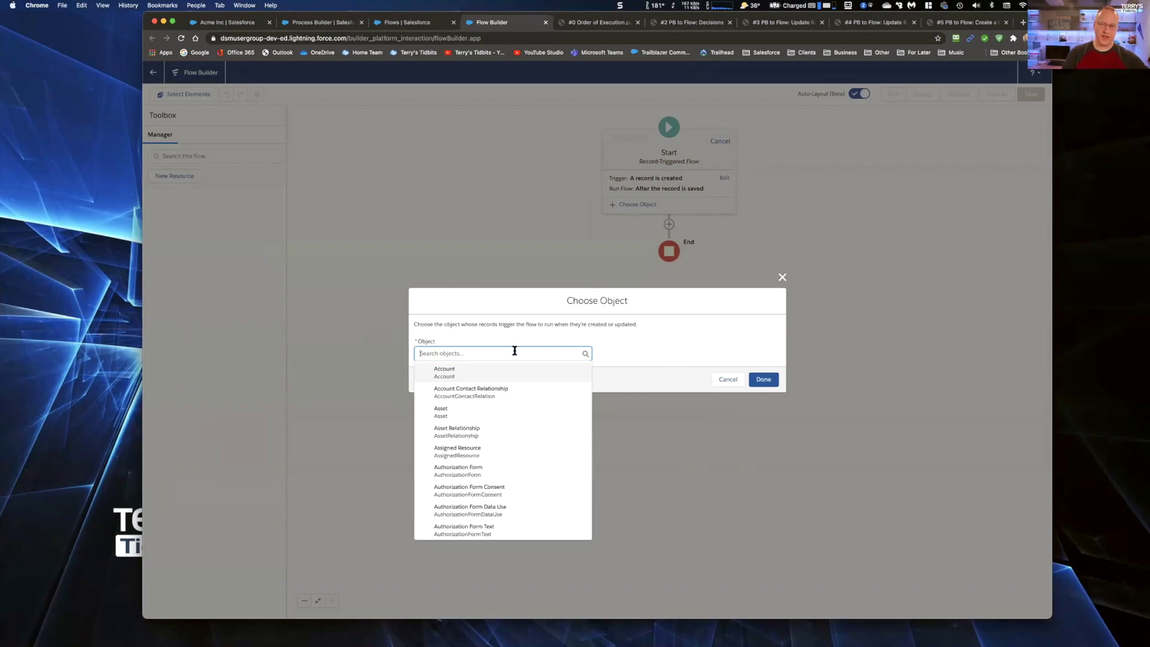
pyautogui.write('acc')
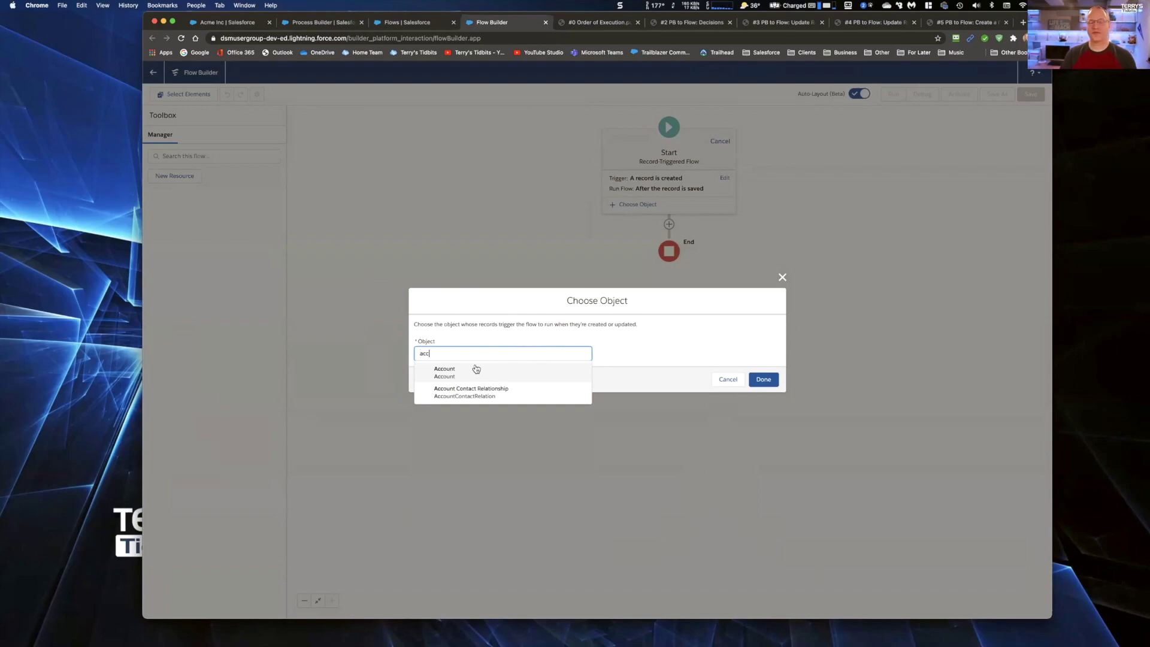
pyautogui.click(451, 370)
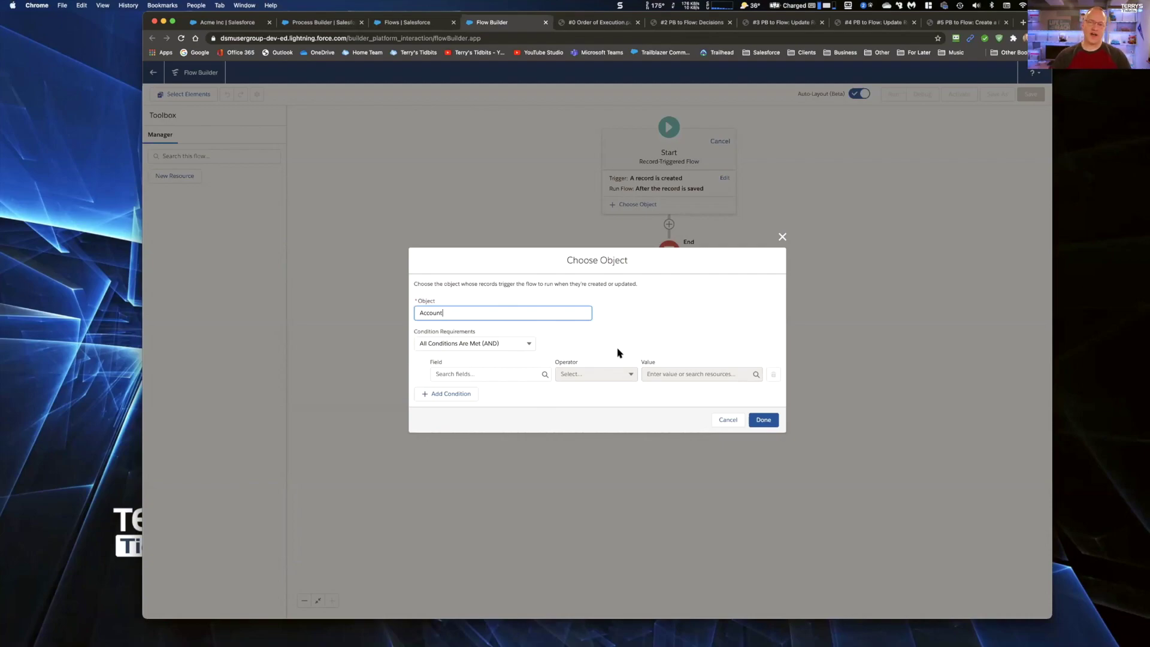
pyautogui.click(492, 339)
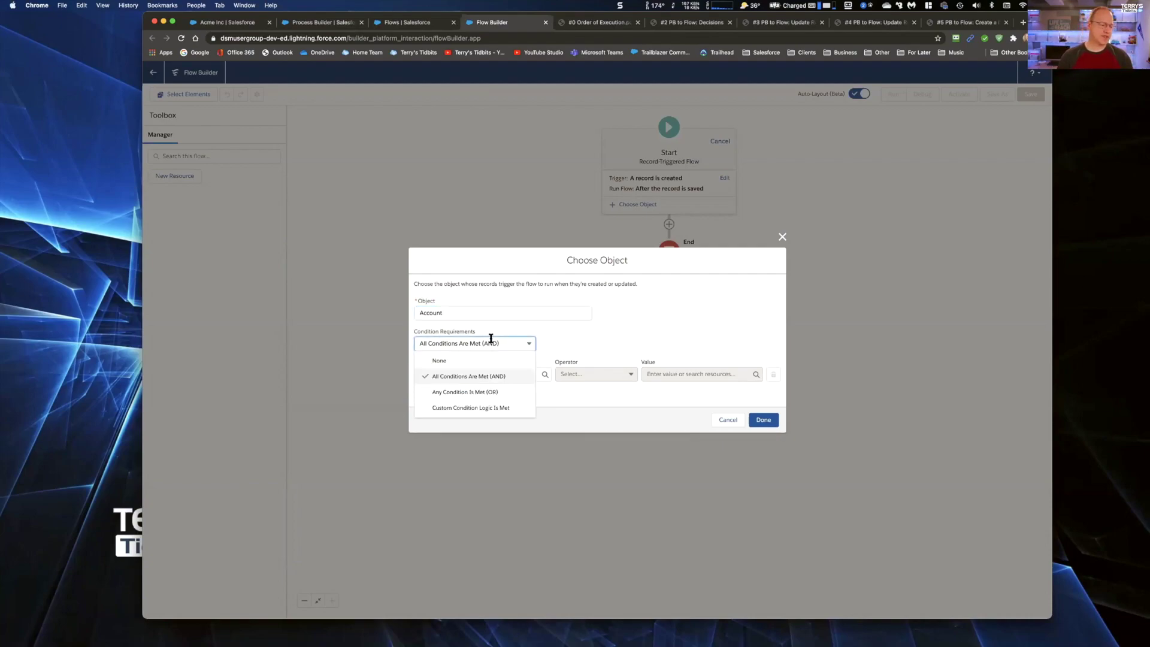
pyautogui.click(440, 360)
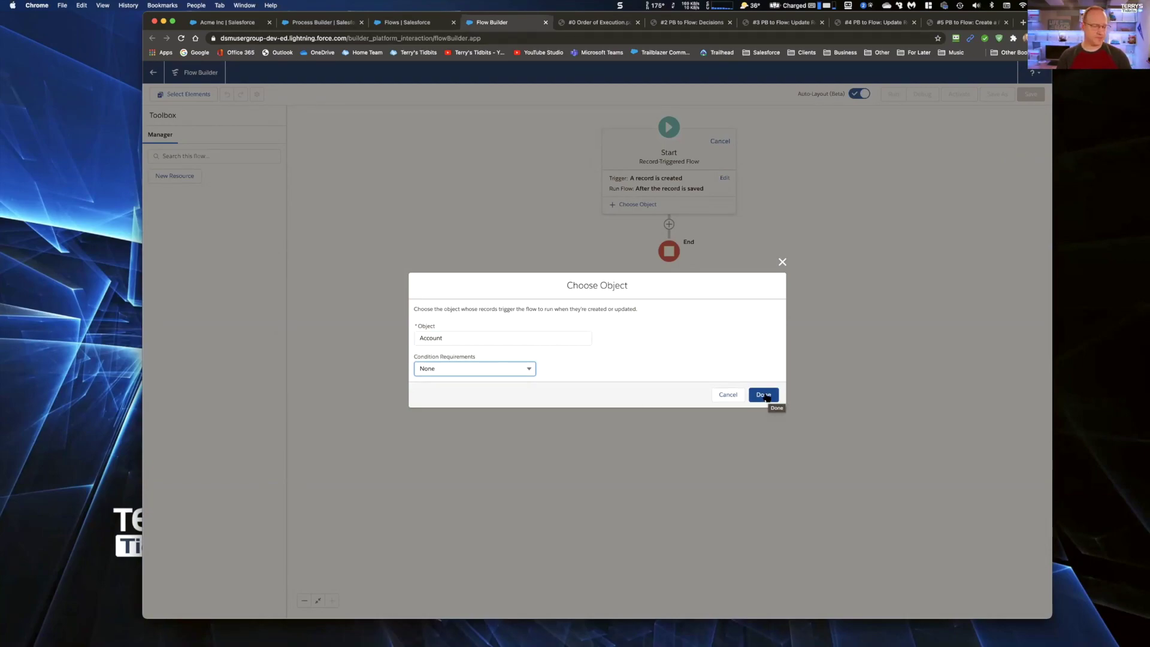
pyautogui.click(765, 395)
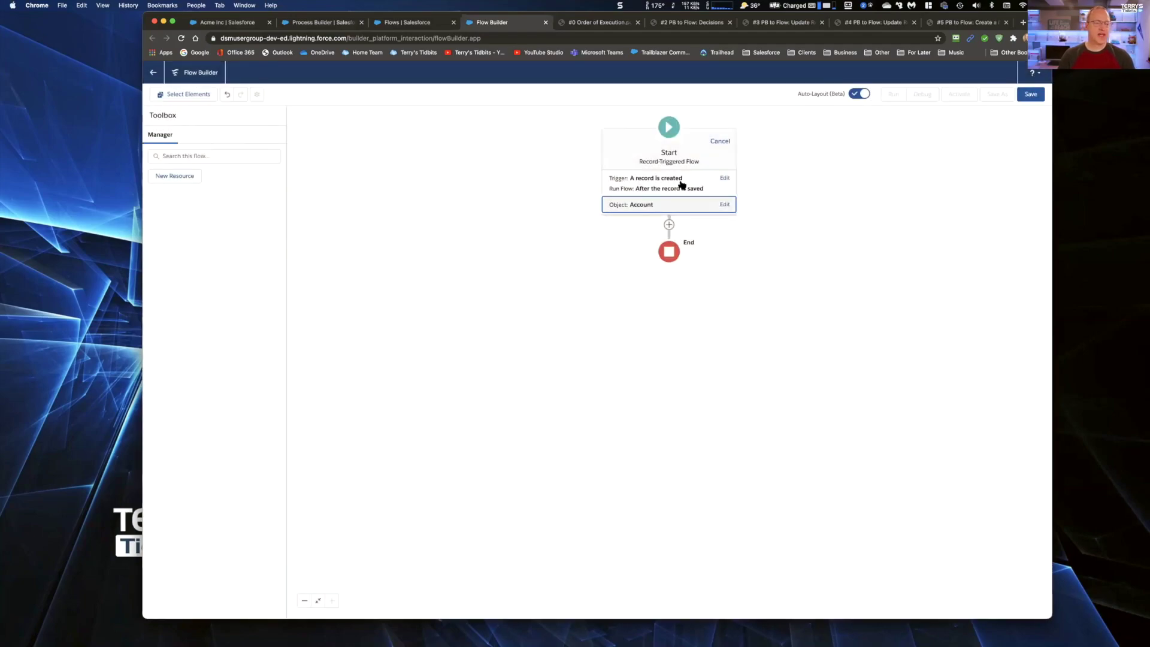
# Set the flow to trigger when a record is created or updated and run before saving, consulting the Order of Execution PDF
pyautogui.click(722, 181)
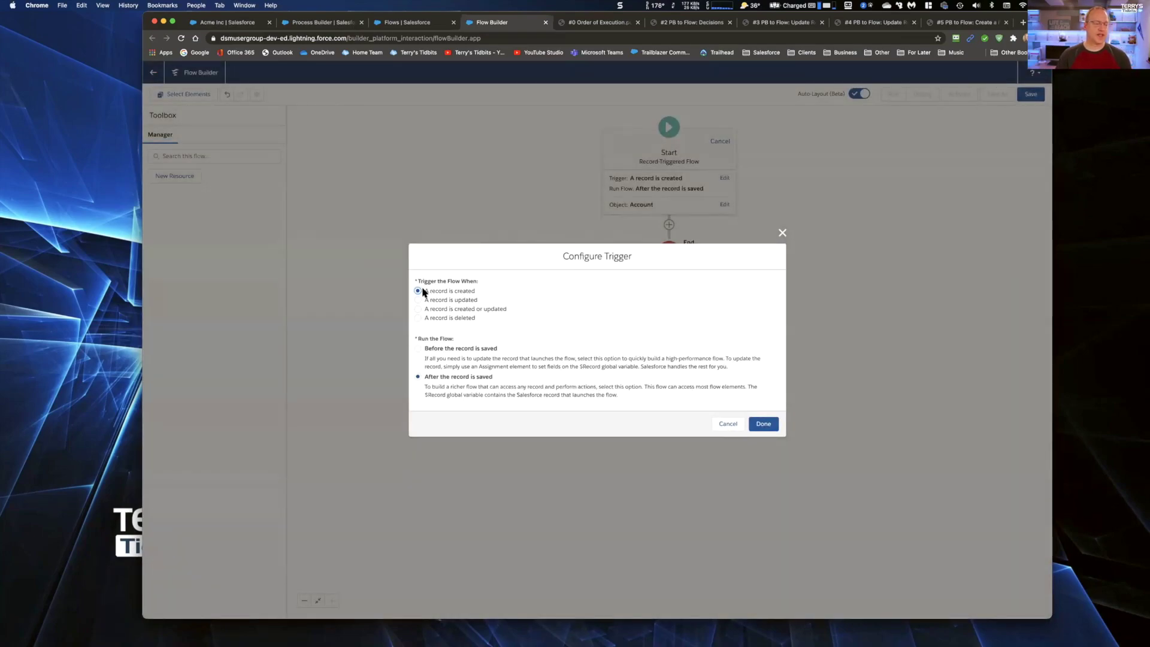
pyautogui.click(477, 299)
pyautogui.click(480, 309)
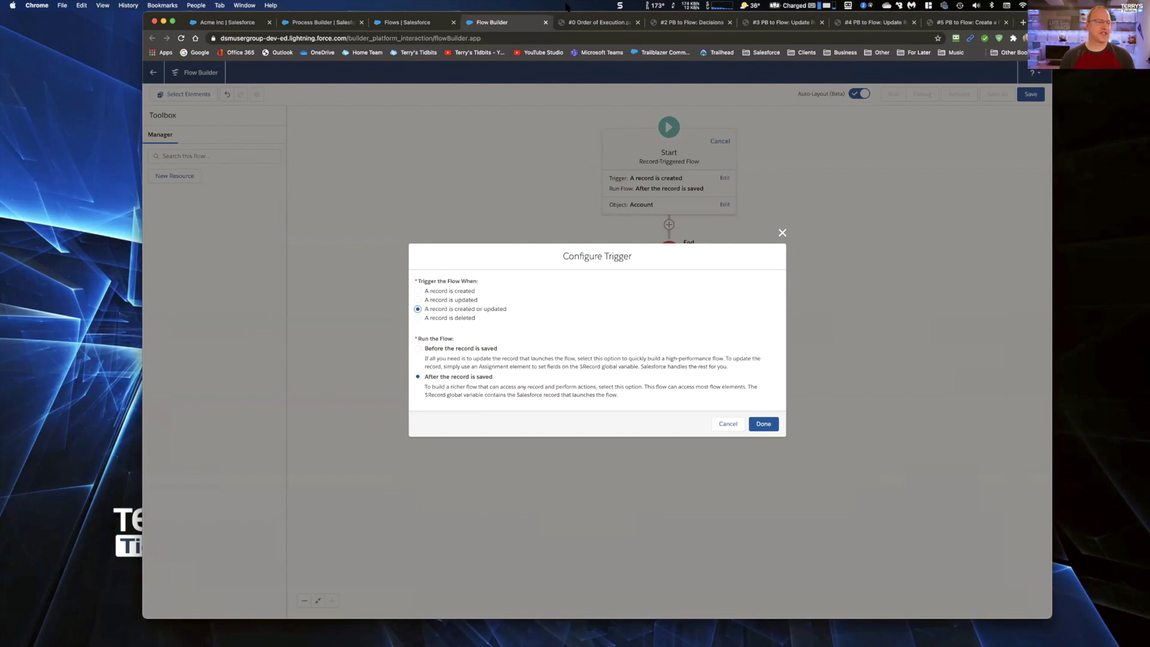
pyautogui.click(599, 22)
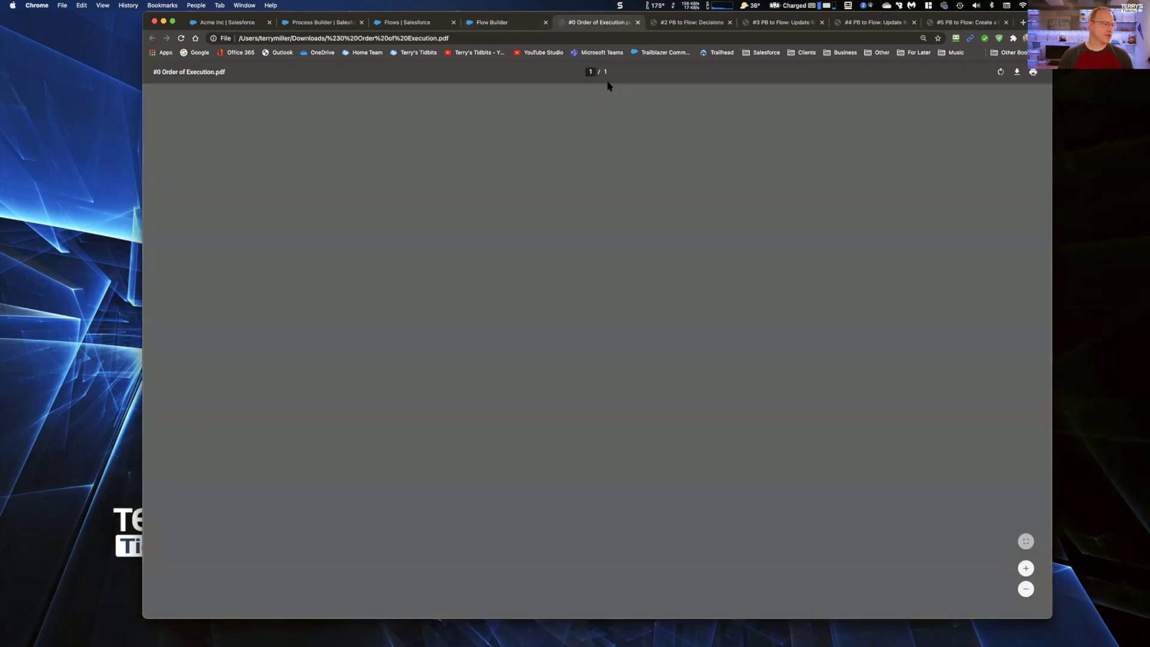
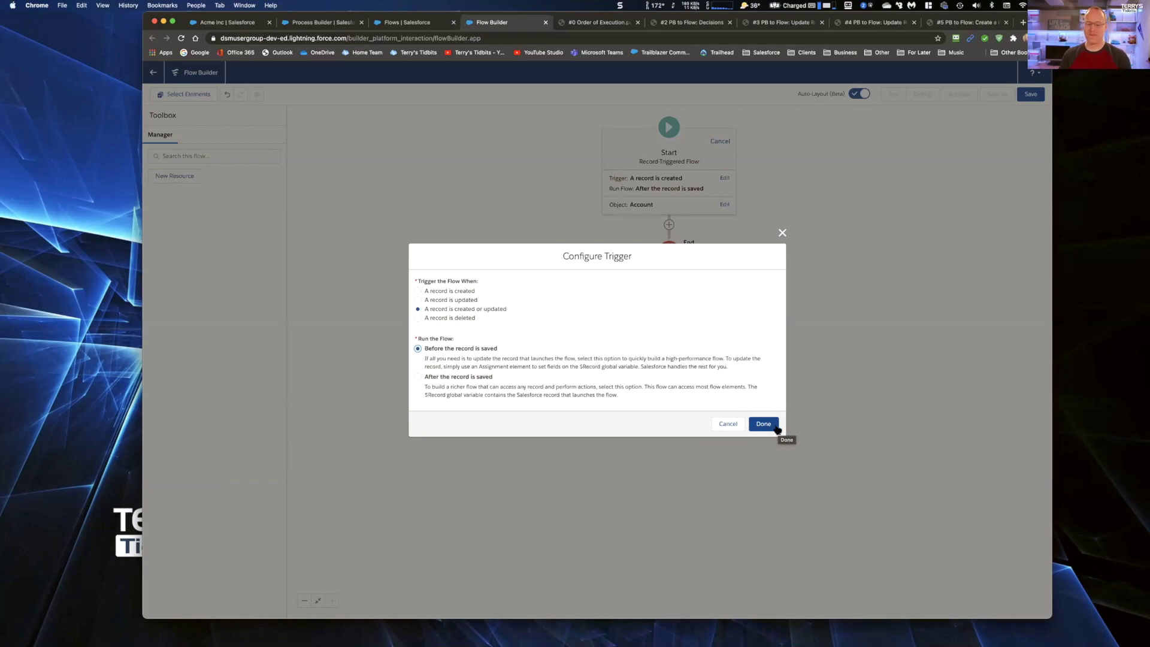
# Review the process's CSAT Rating Unsatisfied criteria, Customer Priority and Update Contacts actions, and apply the flow's trigger configuration
pyautogui.click(316, 23)
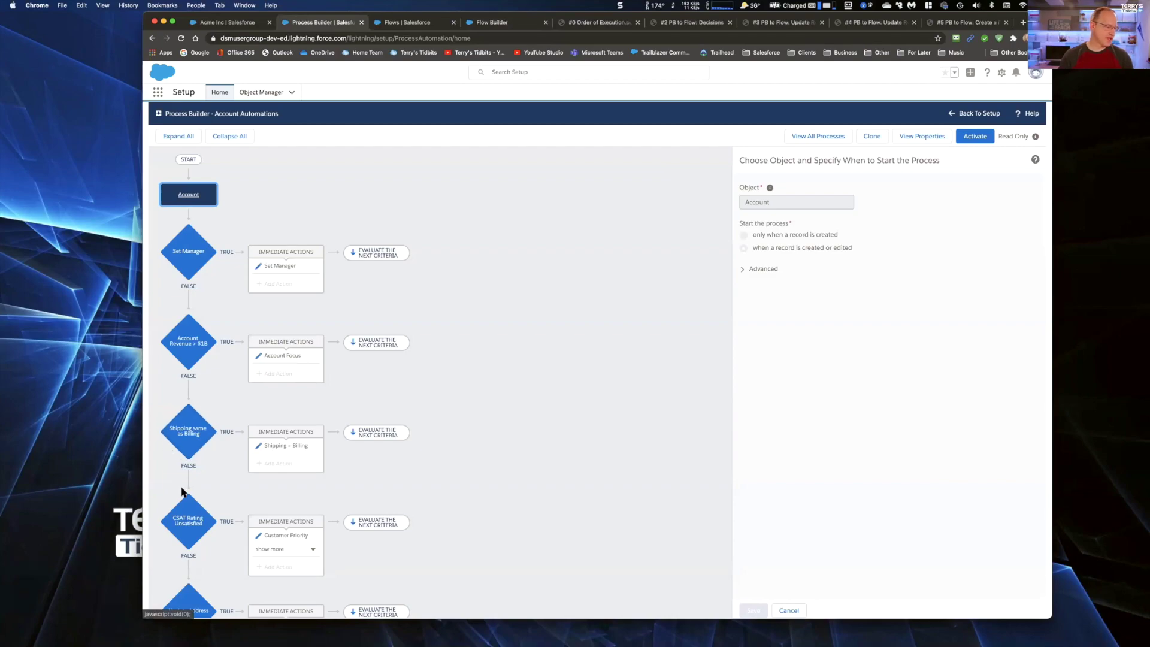
pyautogui.click(186, 525)
pyautogui.scroll(-2, 370, 467)
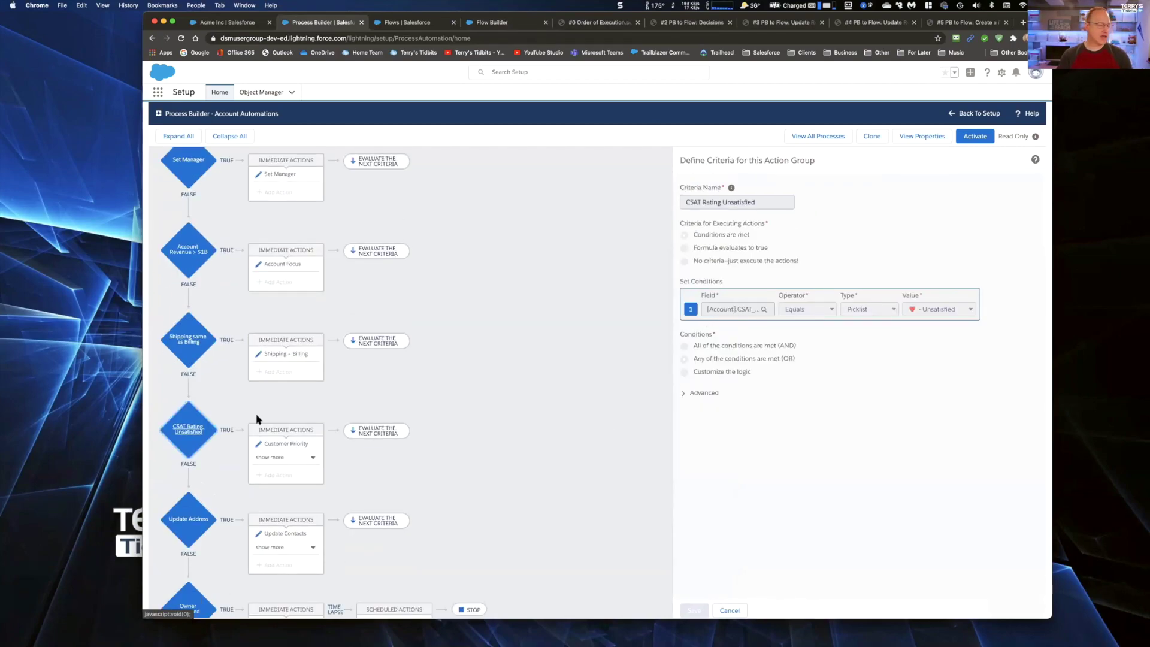
pyautogui.click(279, 445)
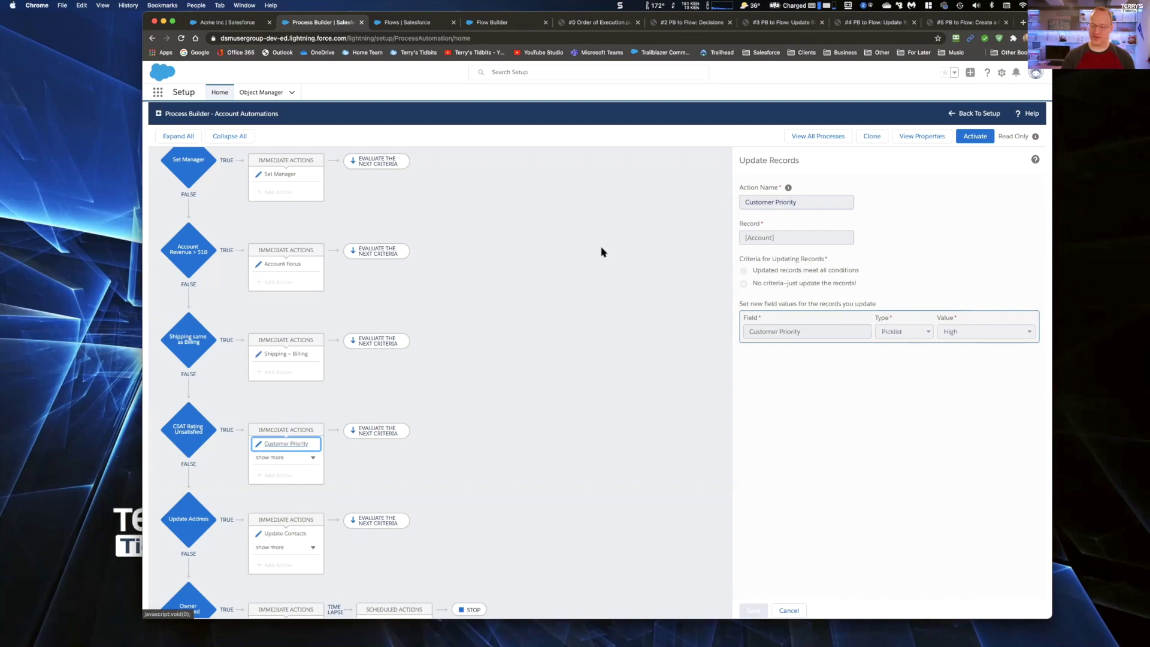
pyautogui.scroll(-2, 190, 459)
pyautogui.click(183, 448)
pyautogui.click(288, 460)
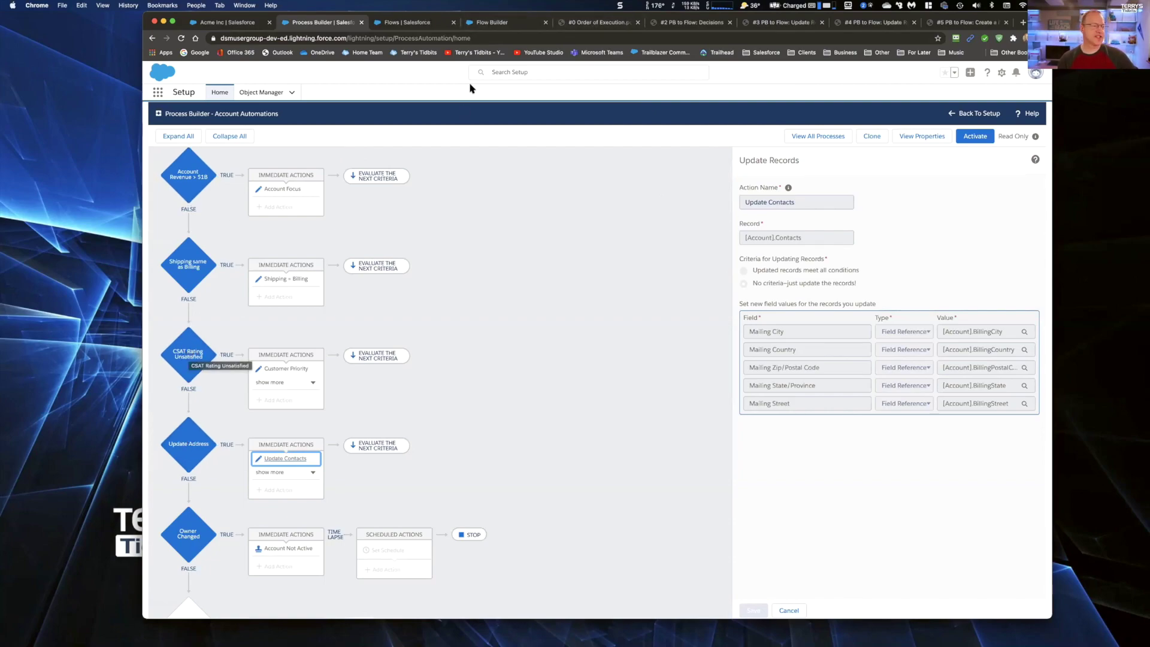
pyautogui.click(506, 23)
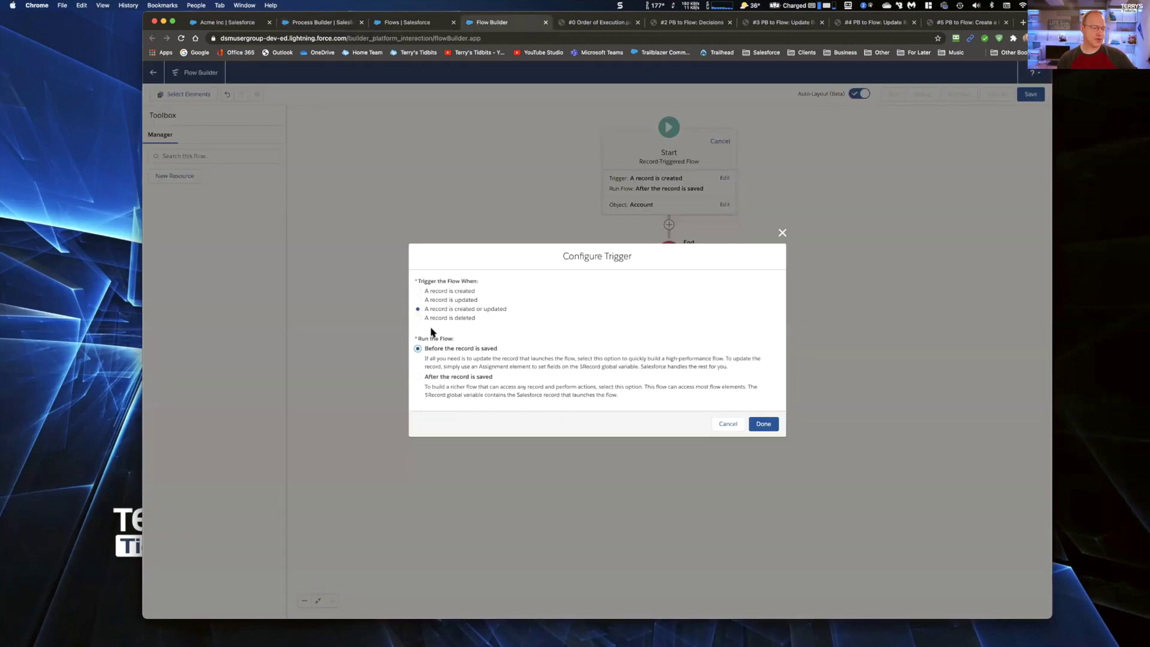
pyautogui.click(766, 424)
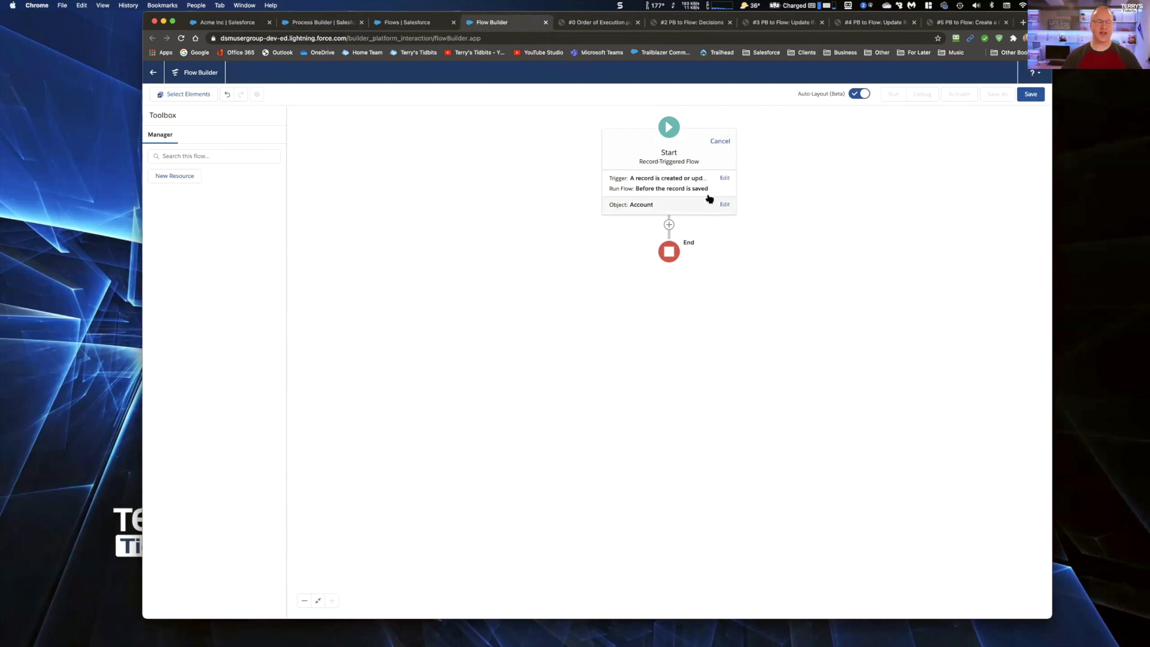
# Add a Decision element after the flow's start and copy the CSAT Rating Unsatisfied criteria name from the process
pyautogui.click(669, 225)
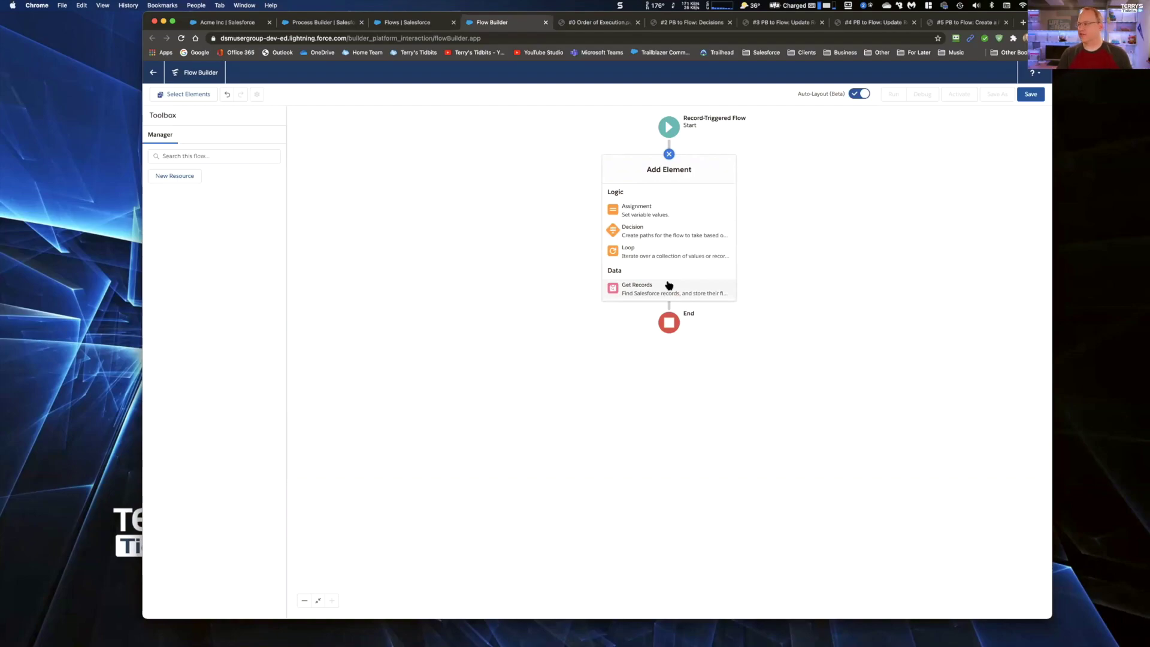
pyautogui.click(654, 233)
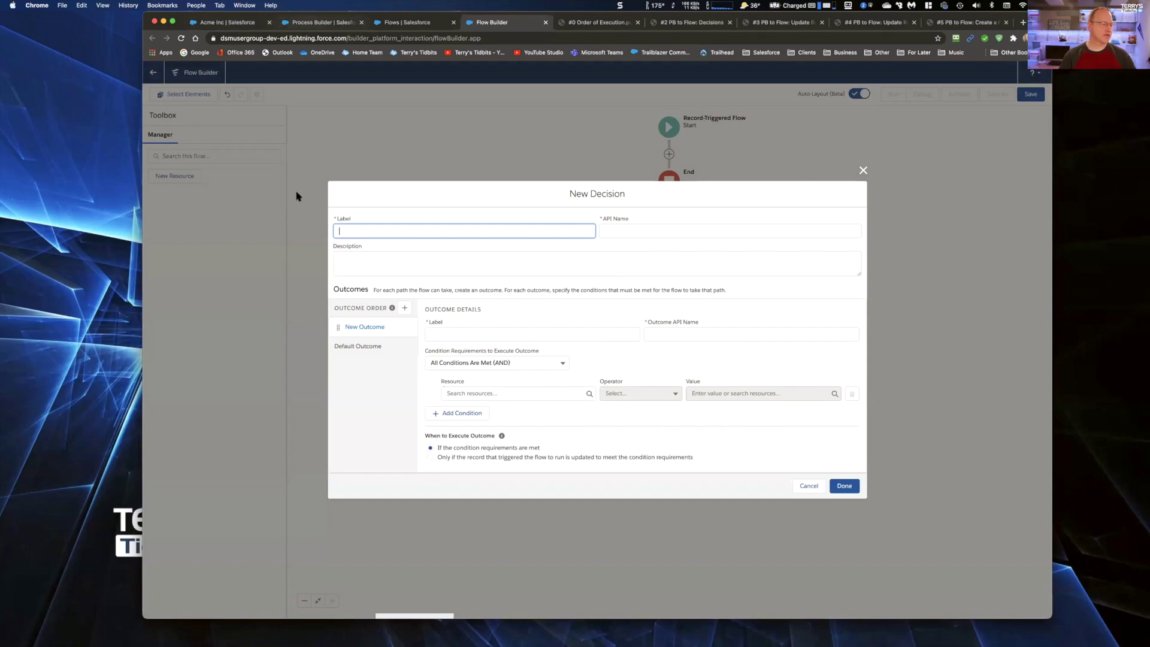
pyautogui.click(307, 23)
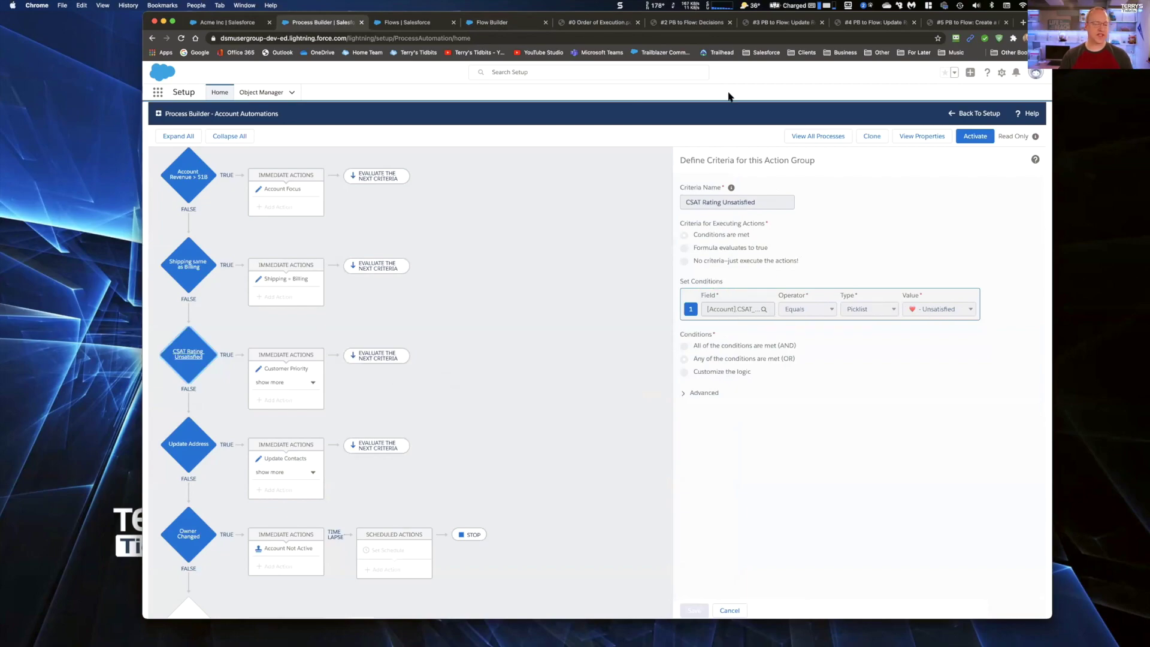
pyautogui.click(503, 24)
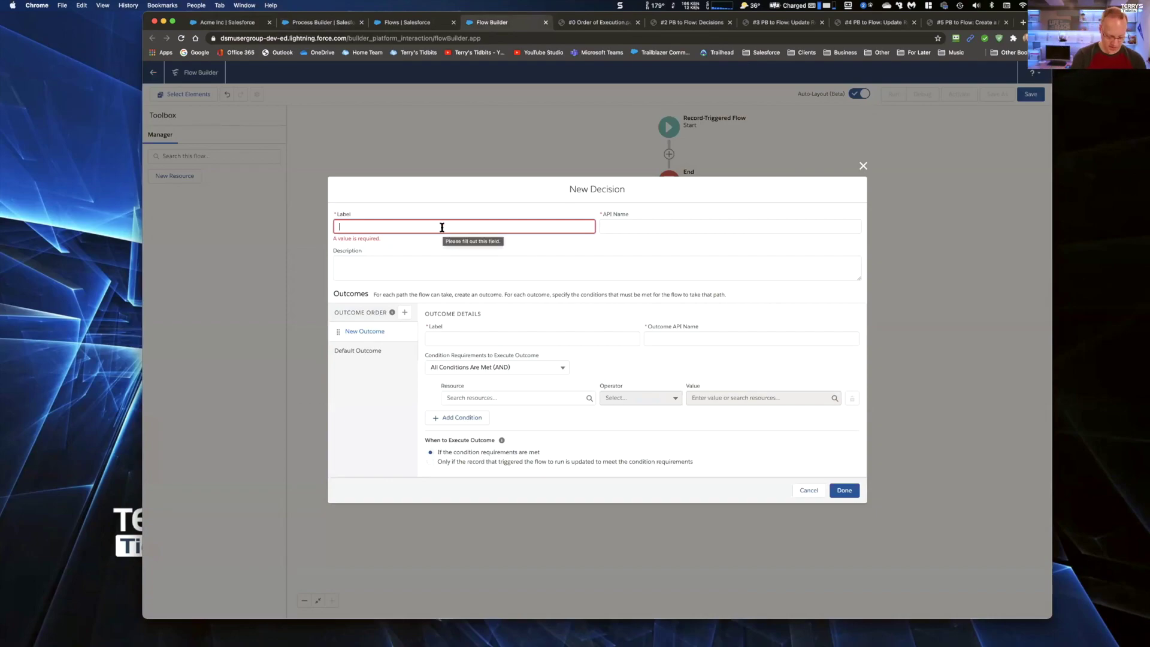
pyautogui.click(330, 27)
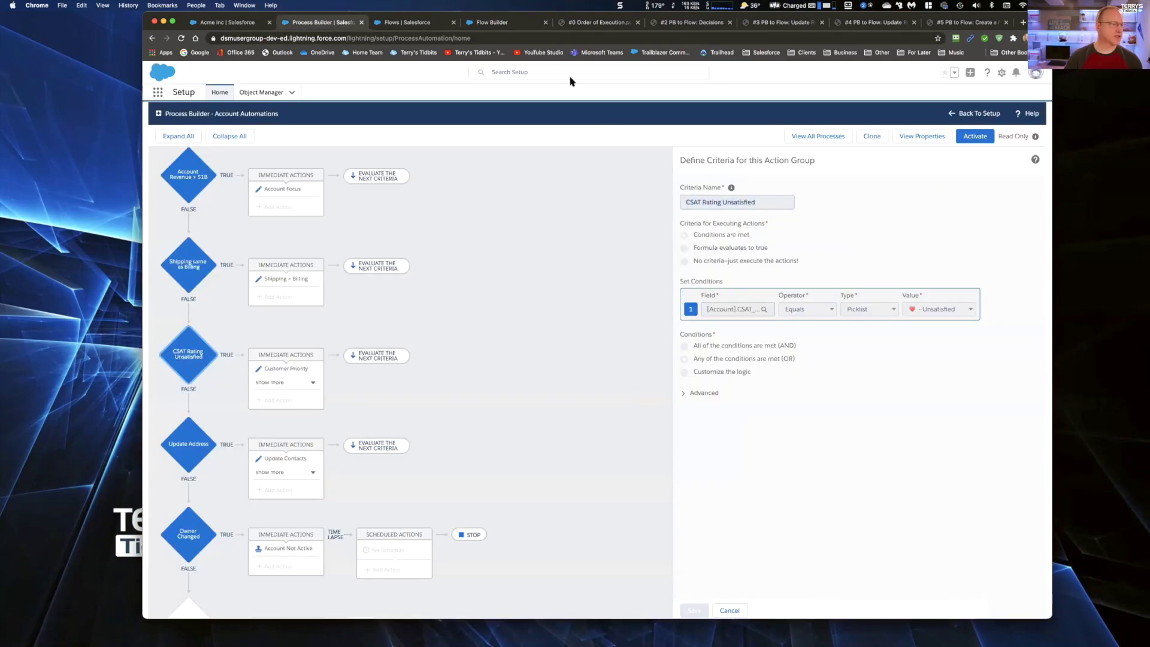
pyautogui.click(485, 23)
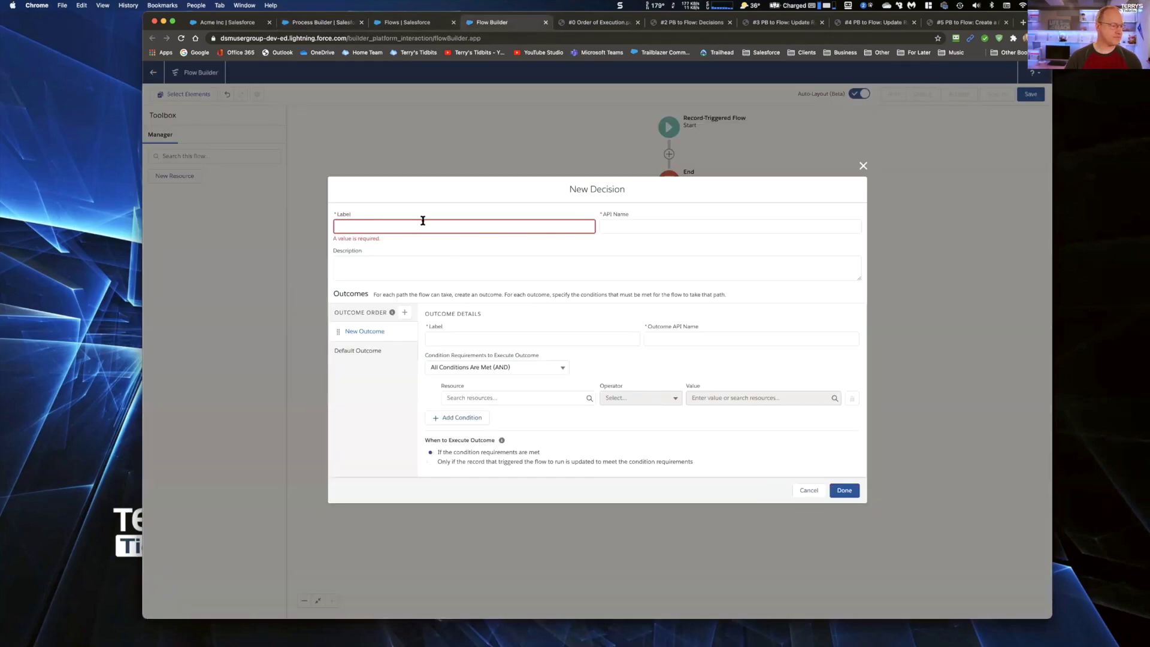
# Label the new decision decCSATRatingUnsatisfied without spaces and let its API name fill in to match
pyautogui.write('de')
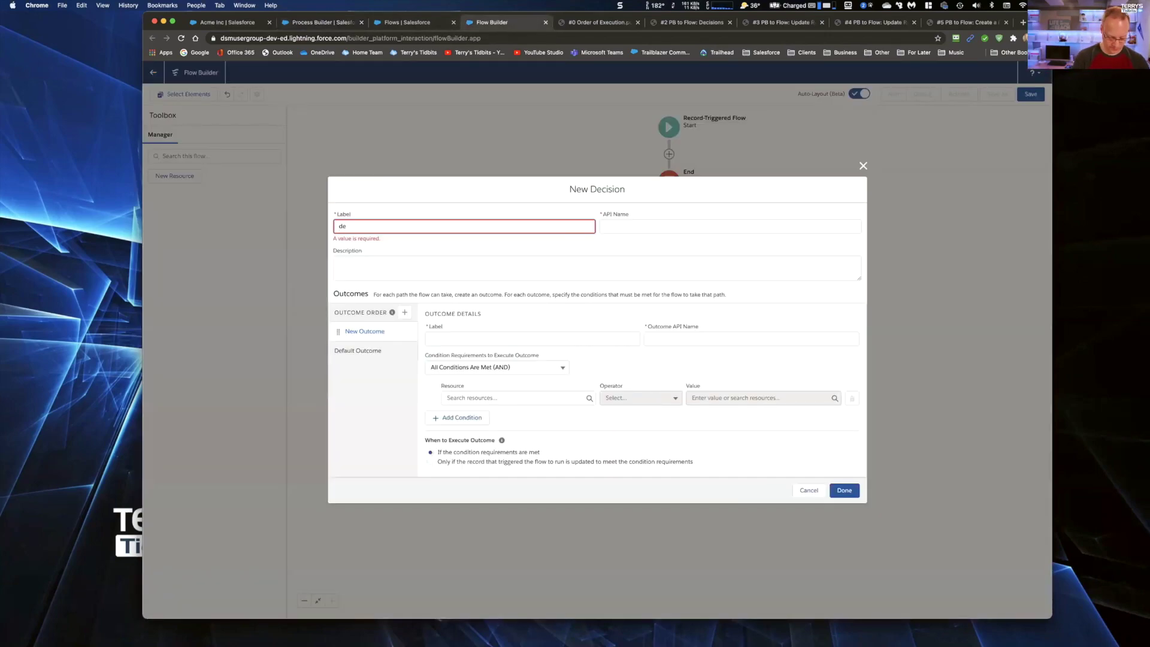
pyautogui.write('c')
pyautogui.write('CSAT Rating Unsatisfied')
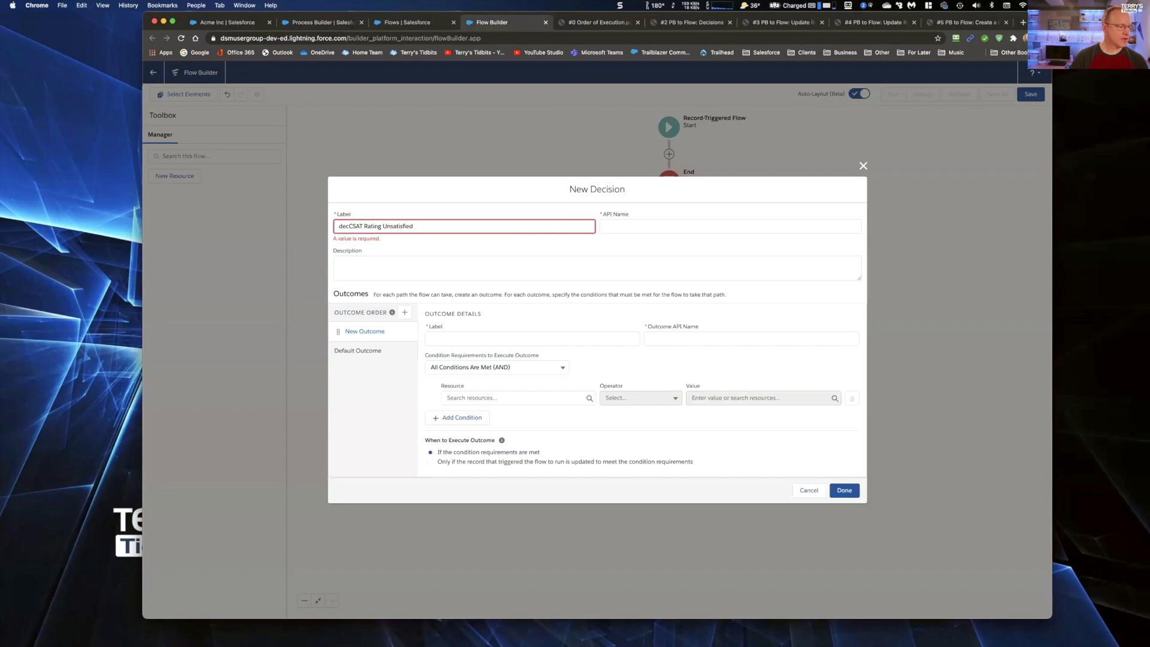
pyautogui.click(381, 224)
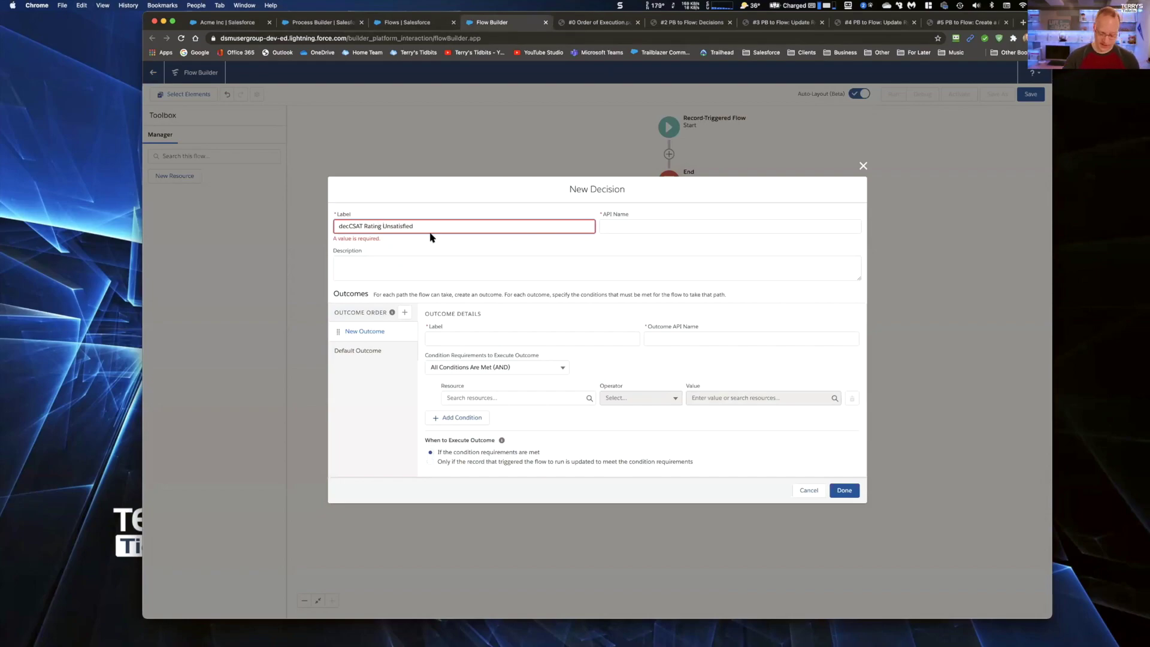
pyautogui.press('BackSpace')
pyautogui.click(363, 226)
pyautogui.press('BackSpace')
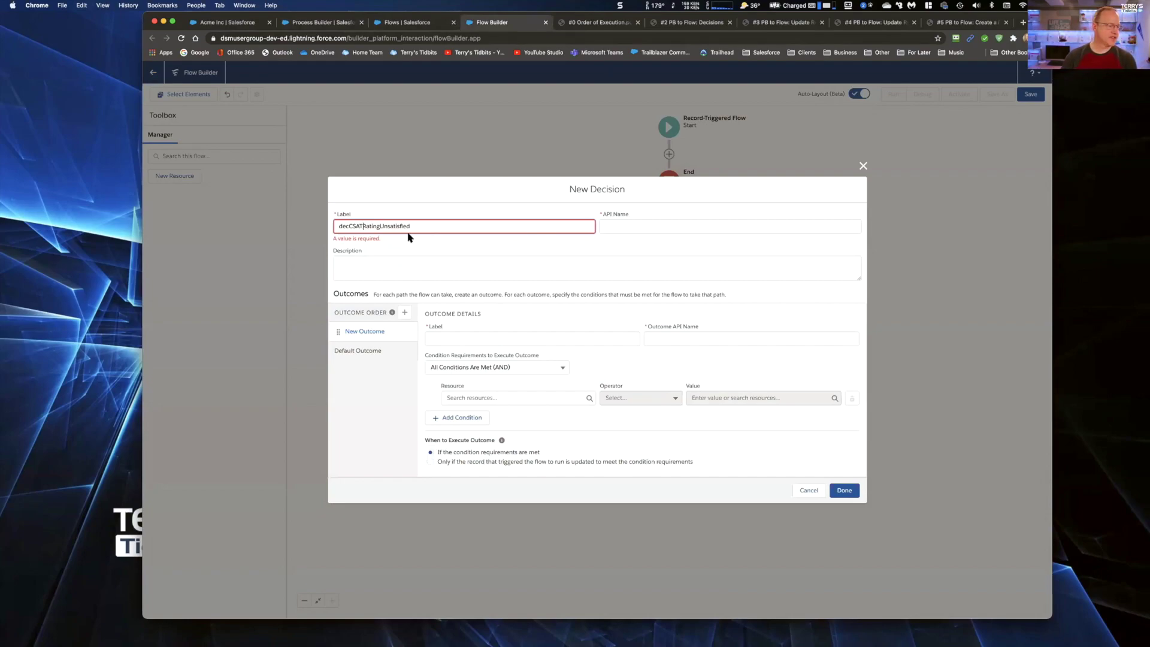
pyautogui.press('Tab')
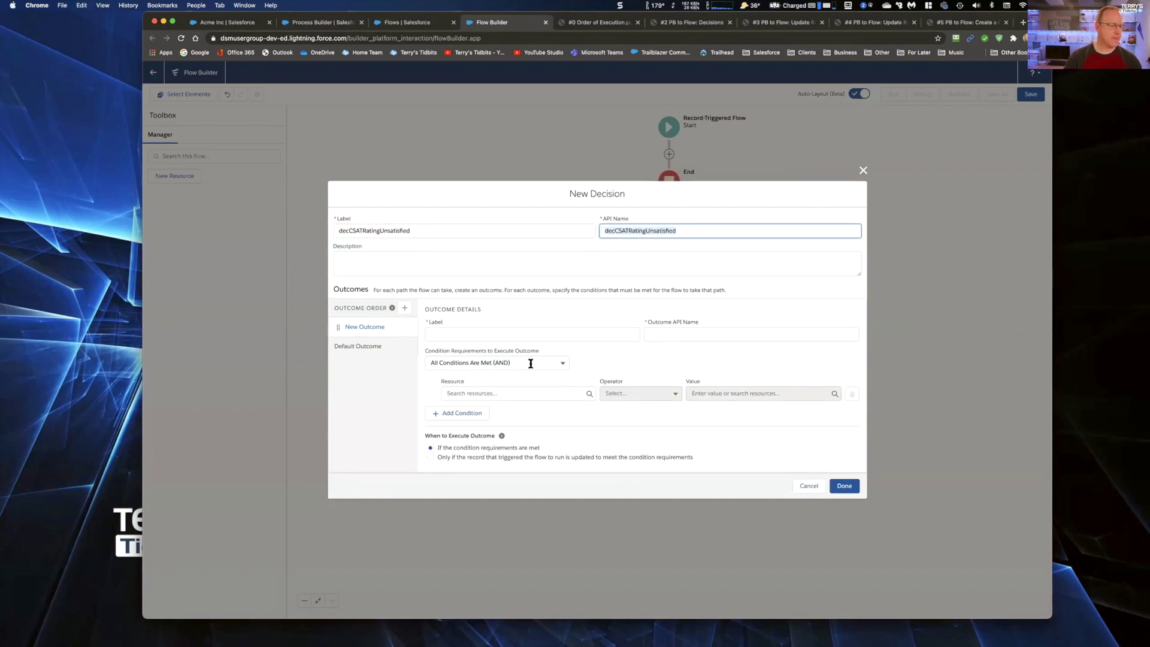
# Set the new outcome's condition to $Record > CSAT Rating Equals Unsatisfied
pyautogui.click(521, 393)
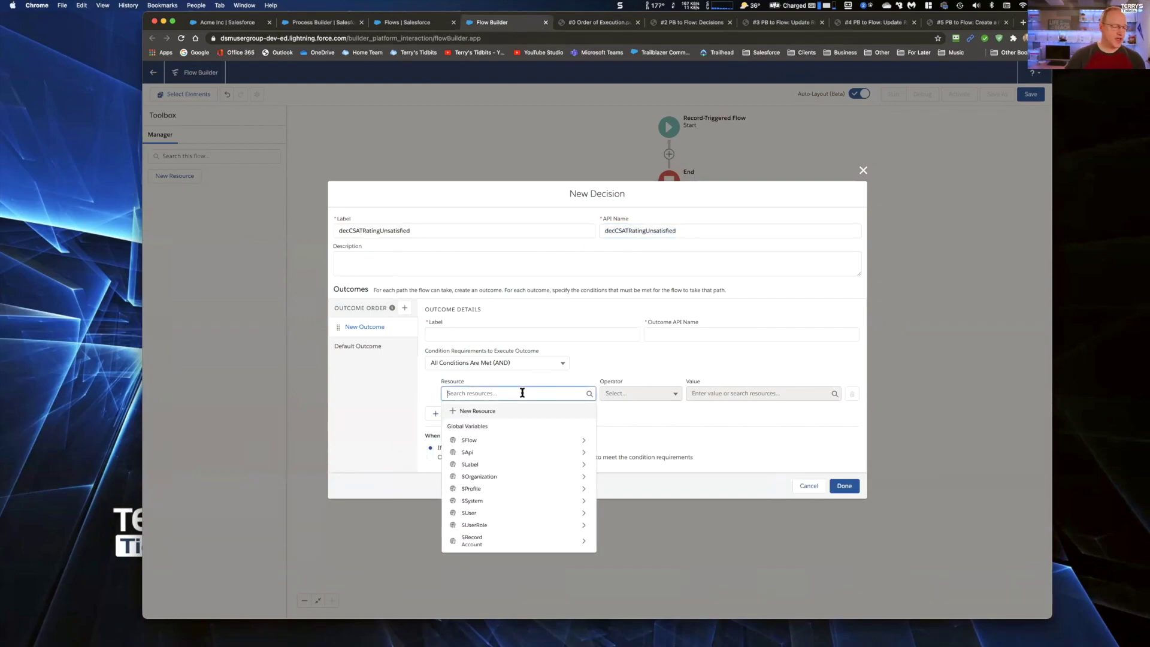
pyautogui.click(519, 537)
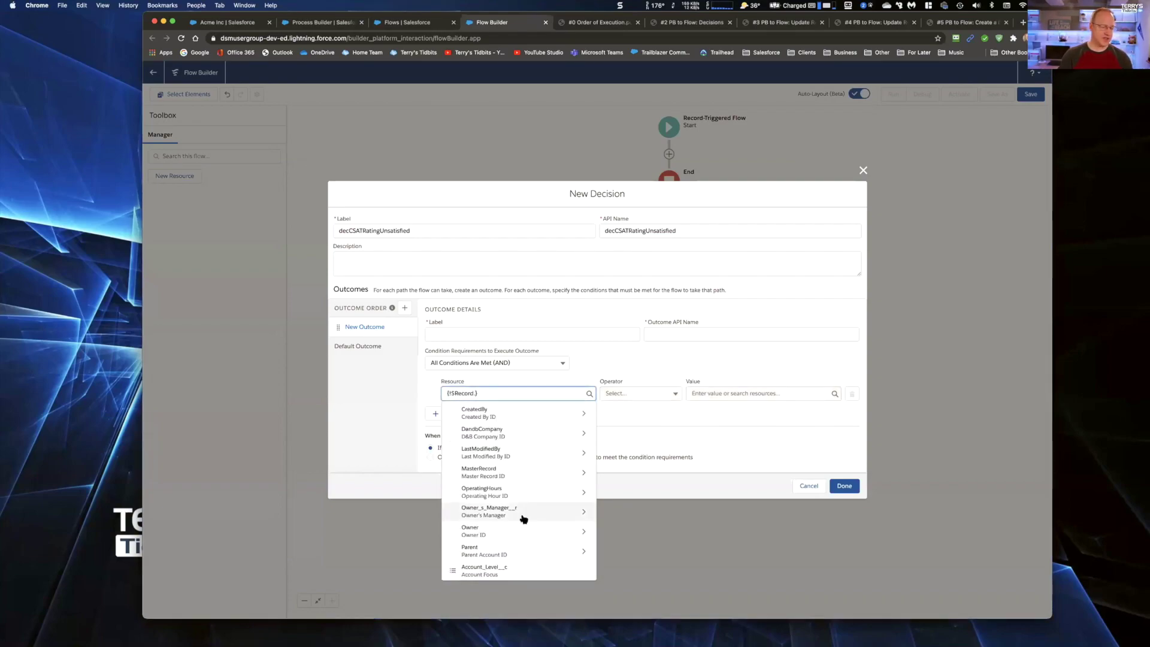
pyautogui.scroll(10, 514, 500)
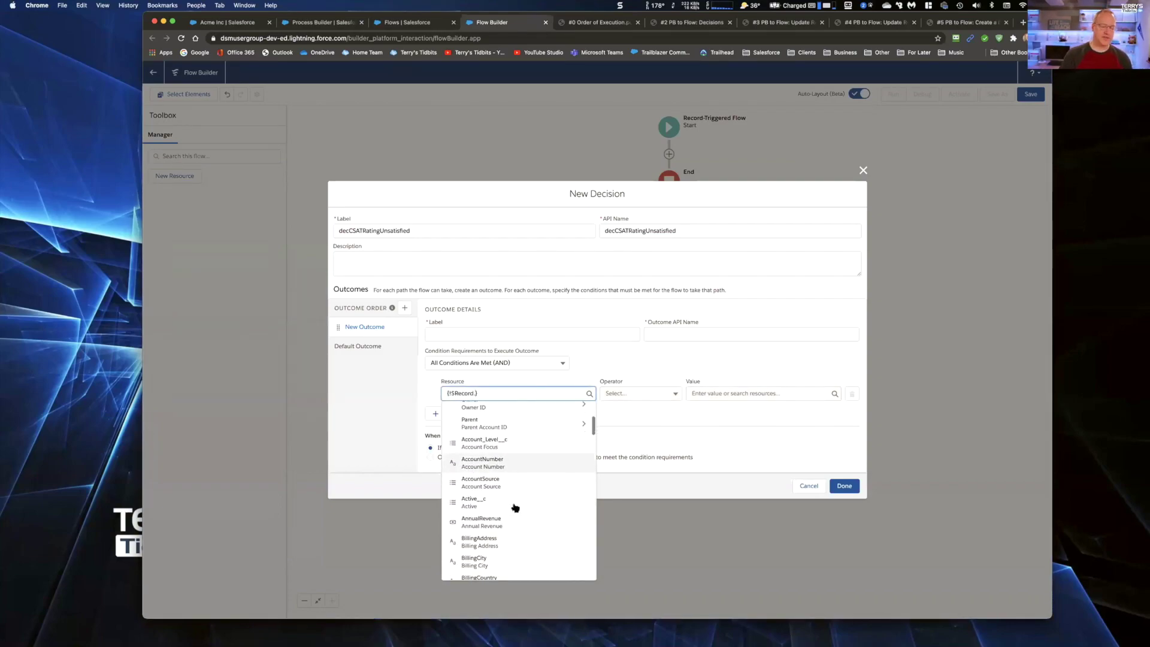
pyautogui.scroll(-3, 515, 508)
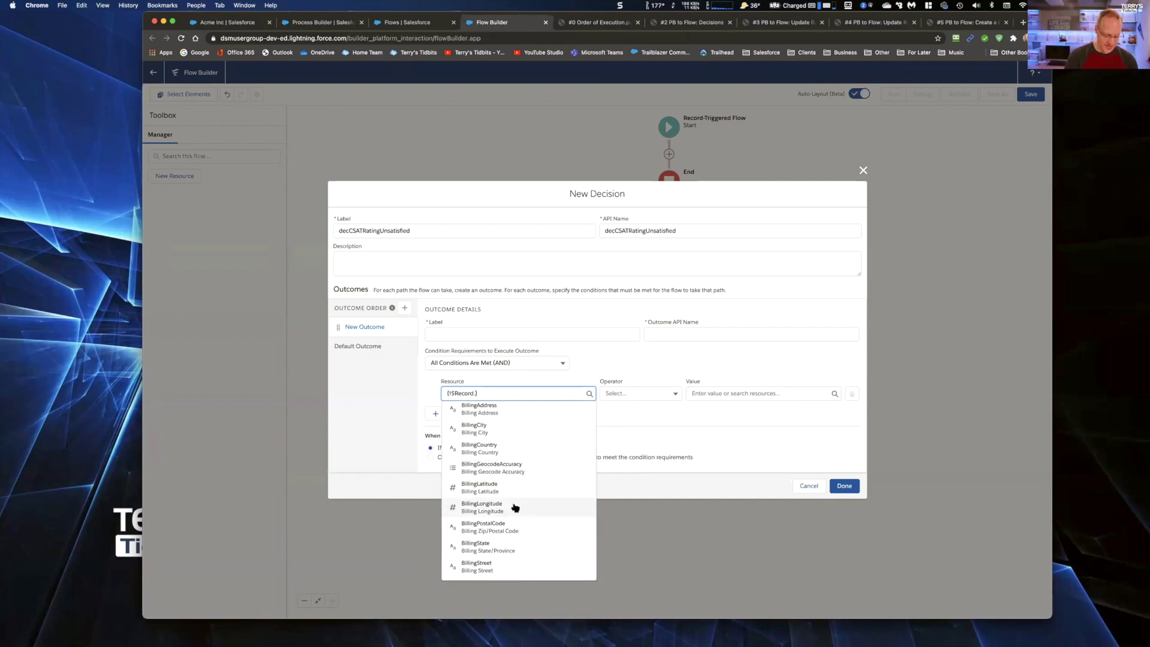
pyautogui.write('csa')
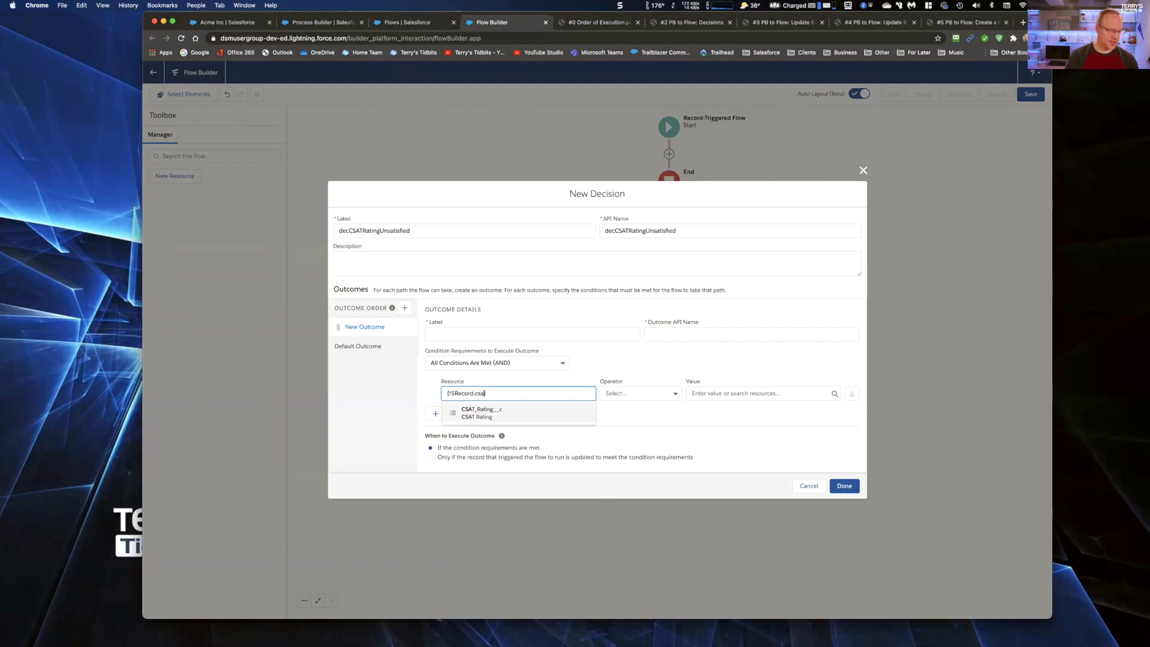
pyautogui.click(484, 413)
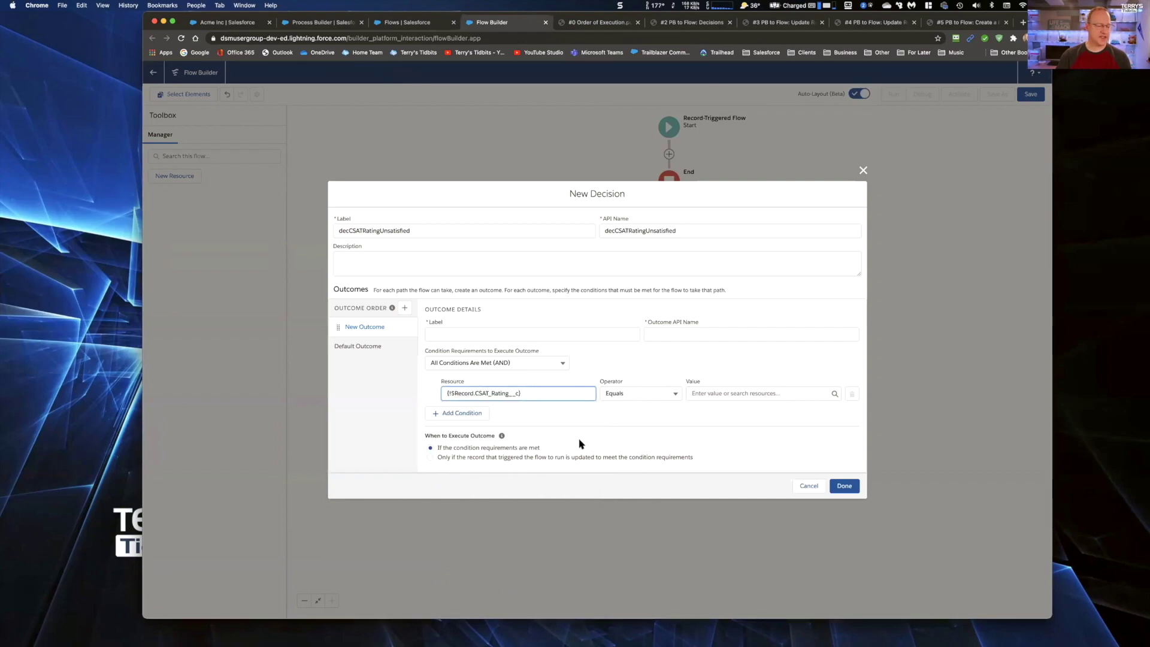
pyautogui.click(721, 393)
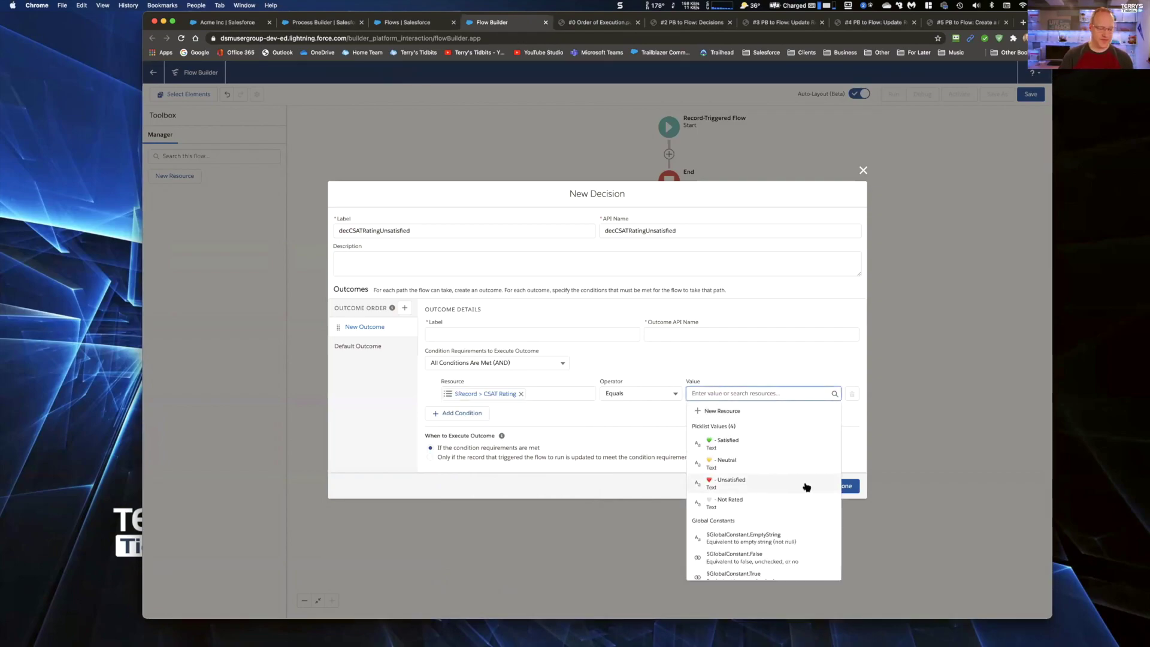
pyautogui.click(753, 479)
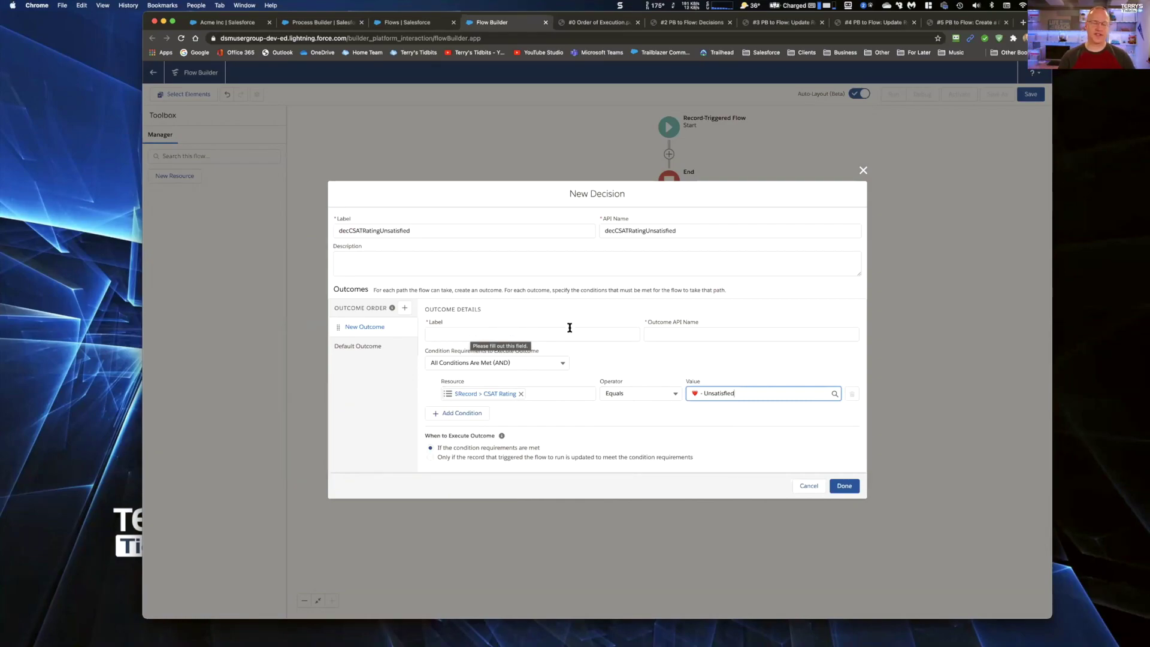
# Label the decision's outcome Unsatisfied and let its API name fill in to match
pyautogui.click(453, 334)
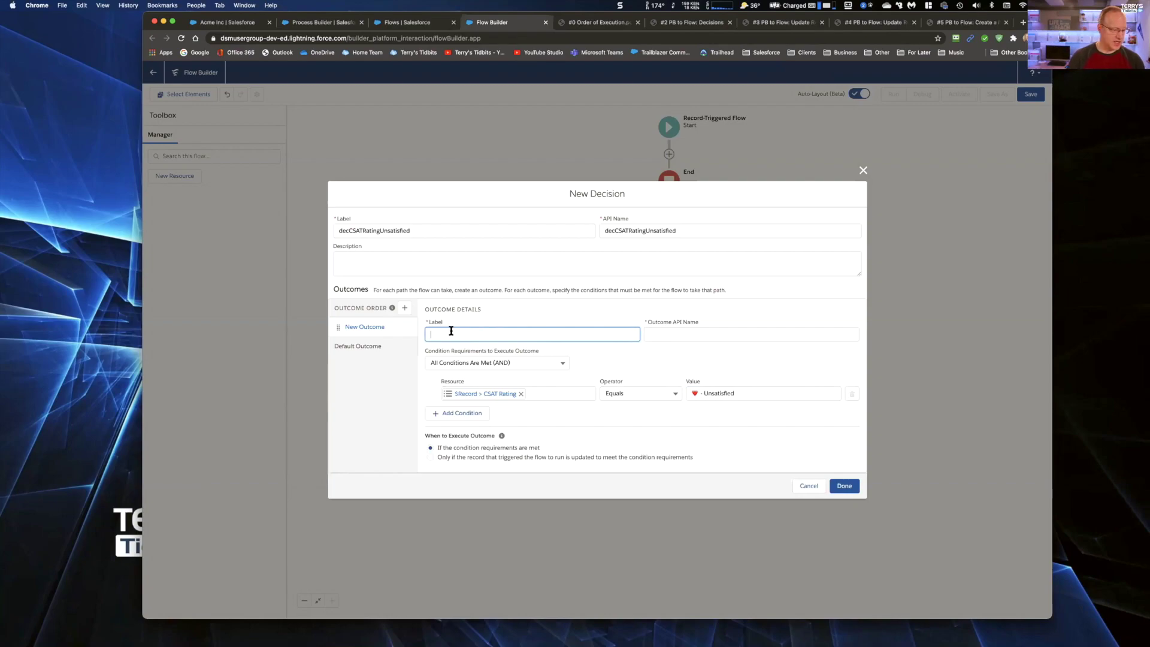
pyautogui.write('CSAT Rating Unsatisfied')
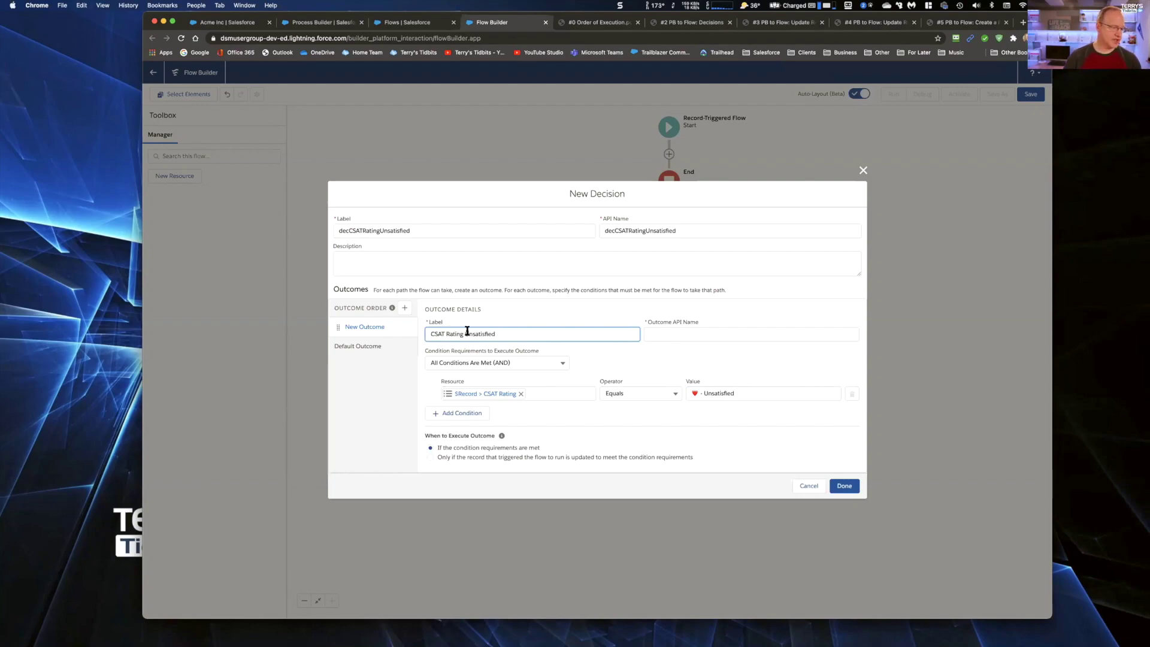
pyautogui.moveTo(465, 333); pyautogui.dragTo(431, 333)
pyautogui.press('BackSpace')
pyautogui.press('Tab')
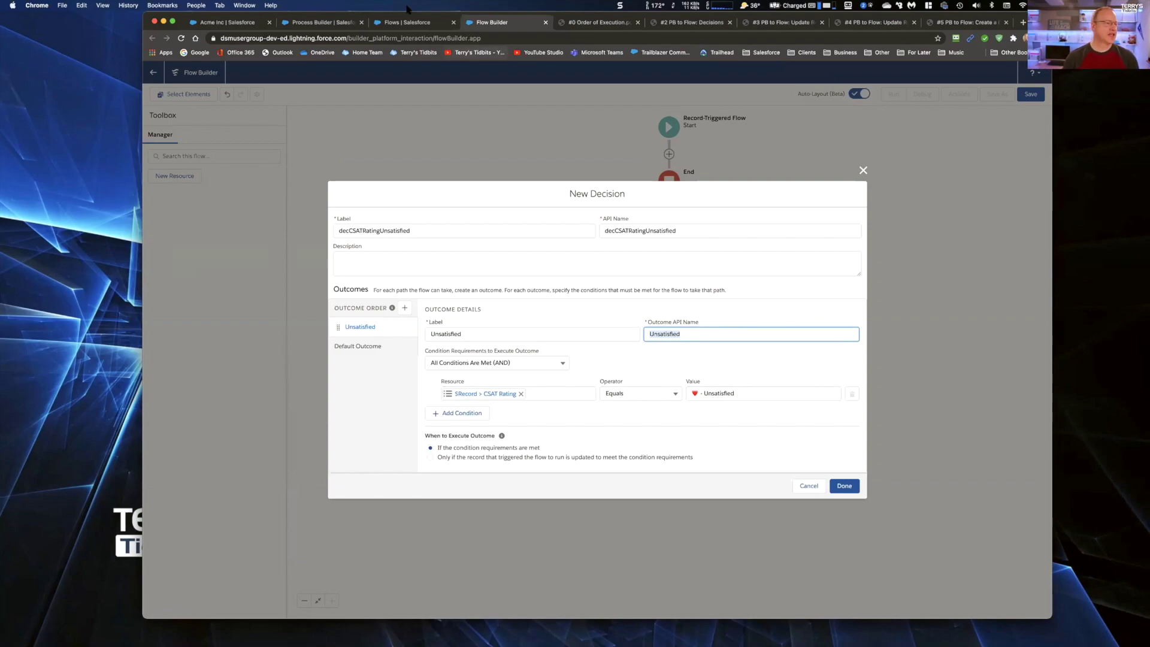
# Check the process criteria's advanced setting, then execute the Unsatisfied outcome only if the record is updated to meet the conditions and finish the decision
pyautogui.click(341, 23)
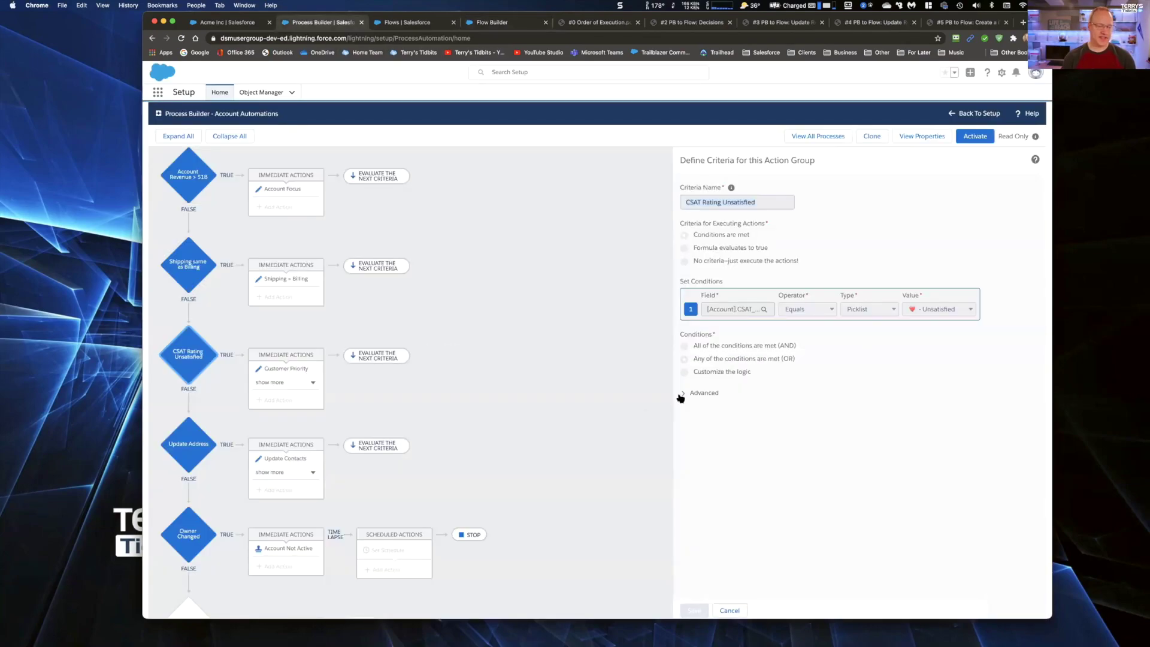
pyautogui.click(682, 395)
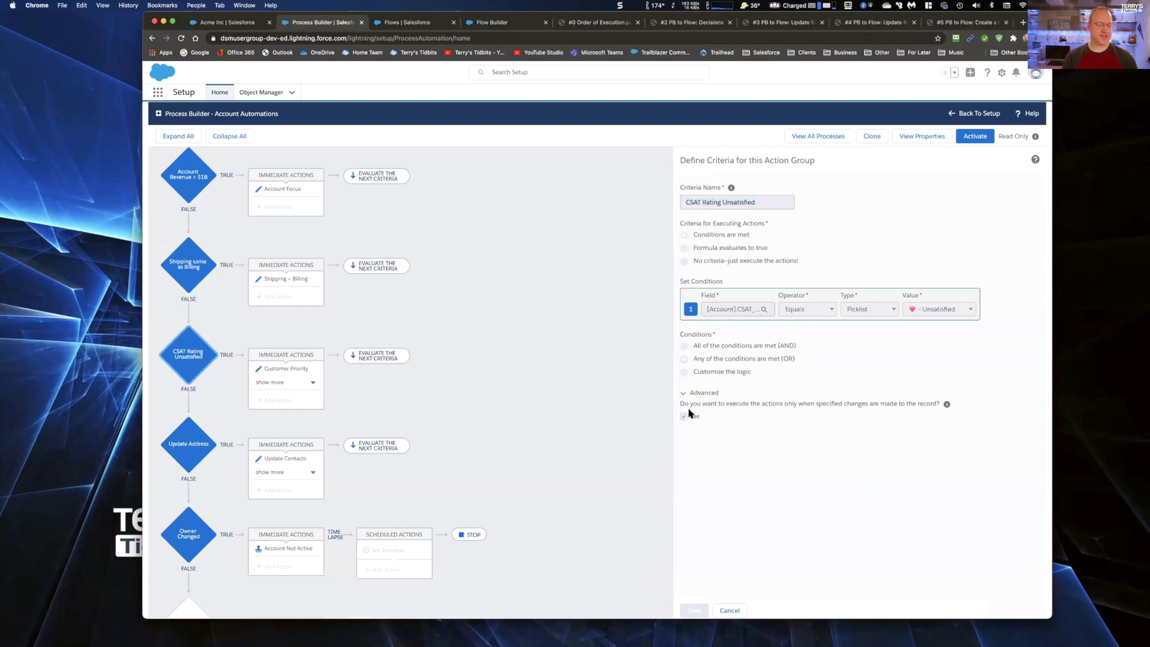
pyautogui.click(502, 23)
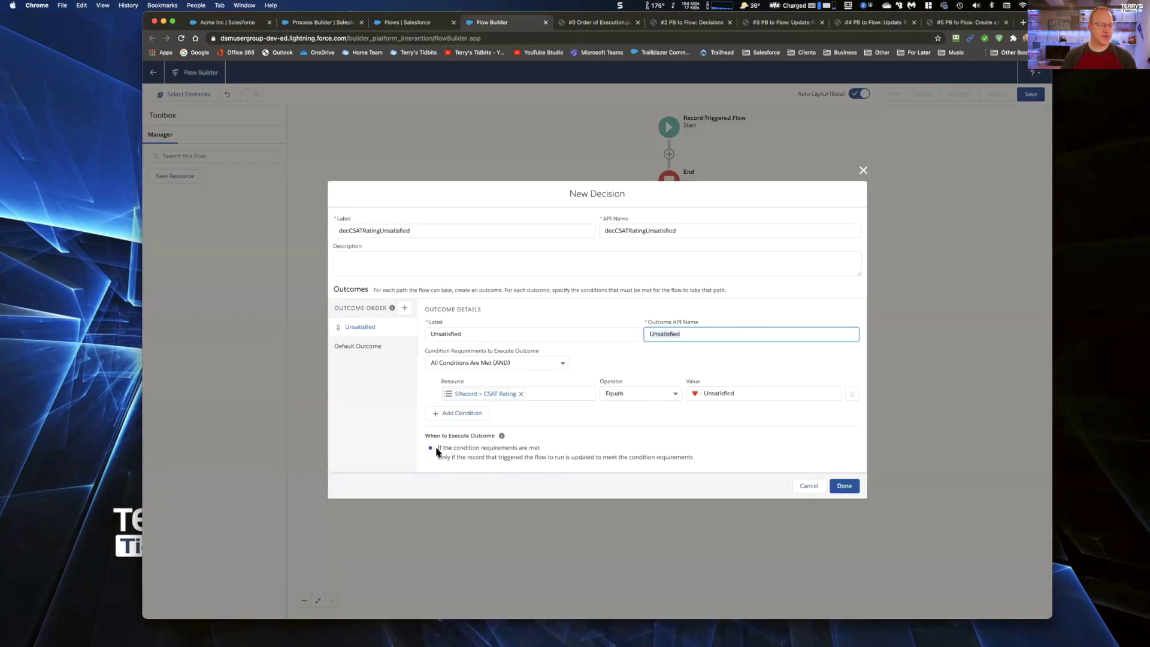
pyautogui.click(430, 458)
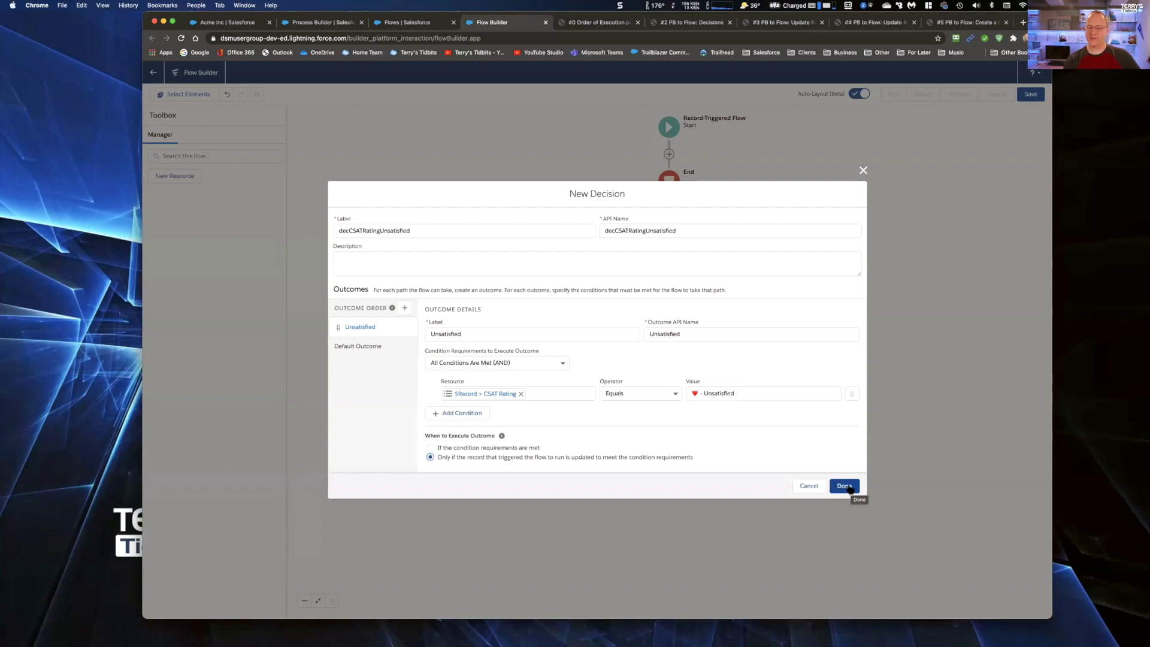
pyautogui.click(851, 489)
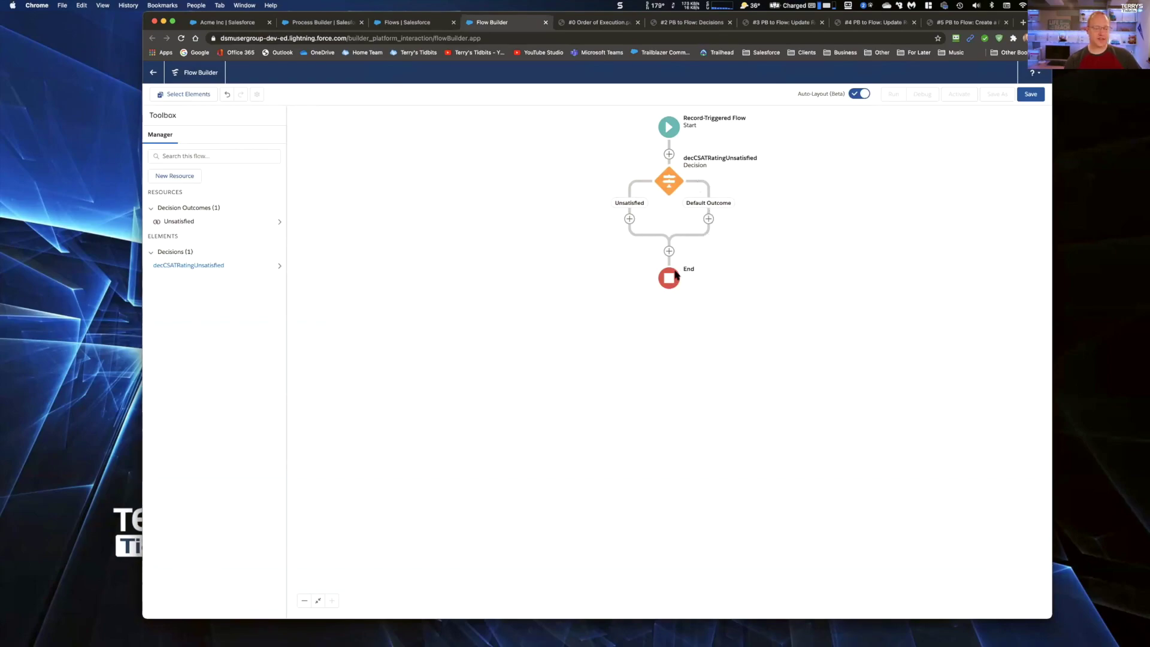
# Add an Assignment element on the Unsatisfied path and label it assignPriority, with a matching API name
pyautogui.click(629, 219)
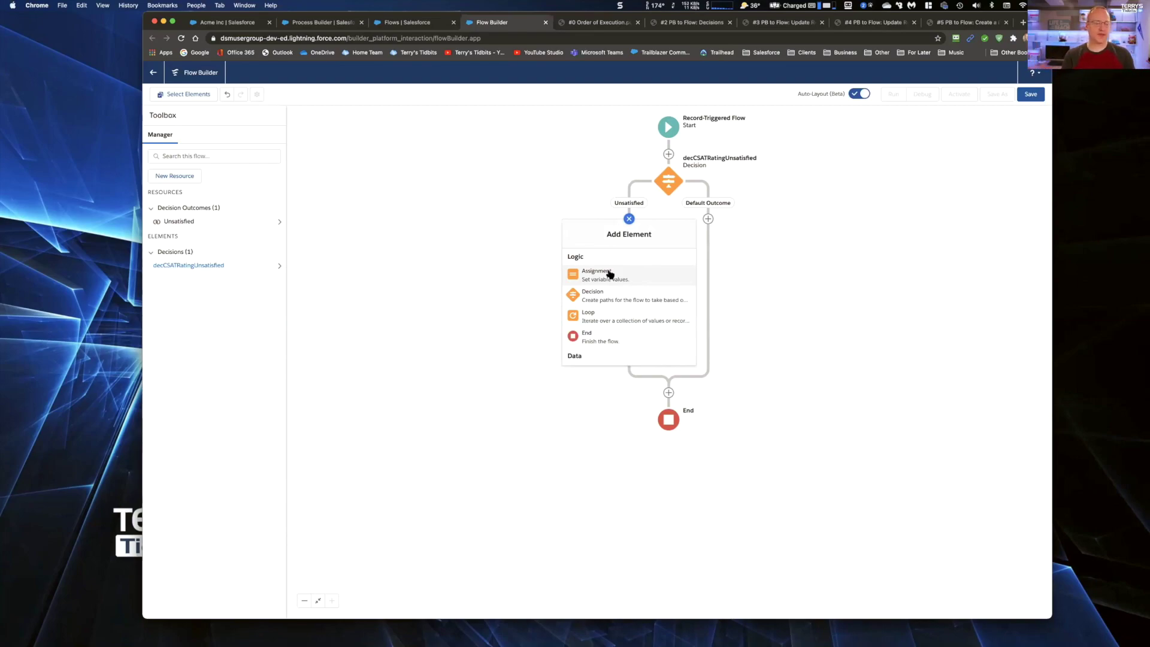
pyautogui.scroll(-2, 611, 293)
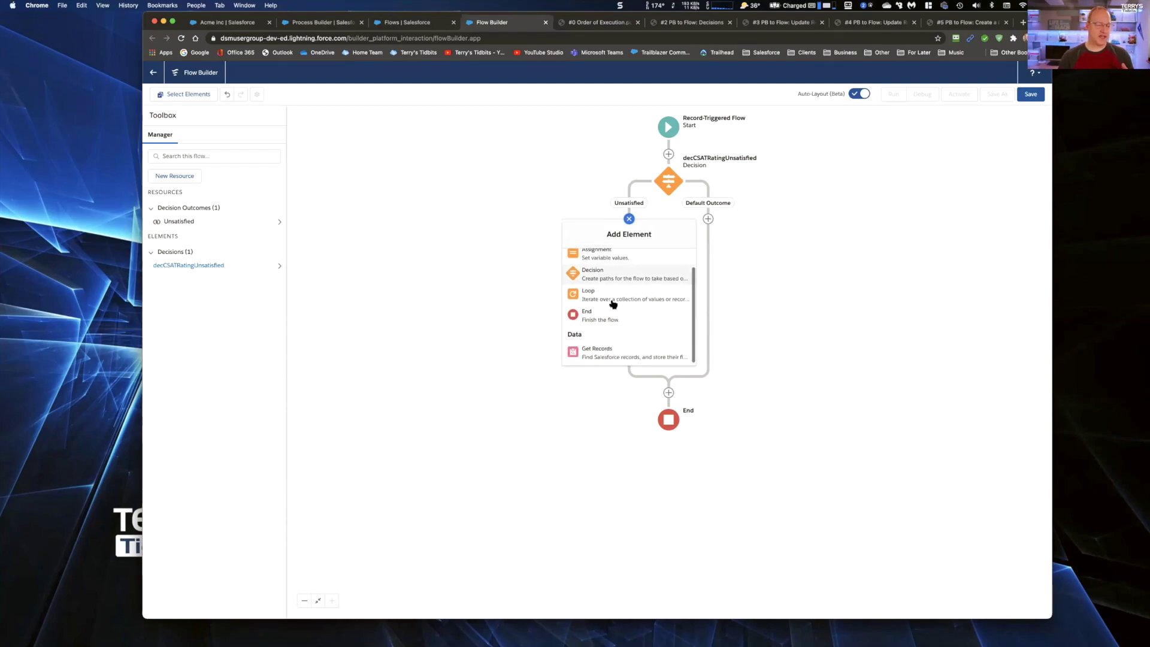
pyautogui.scroll(2, 613, 304)
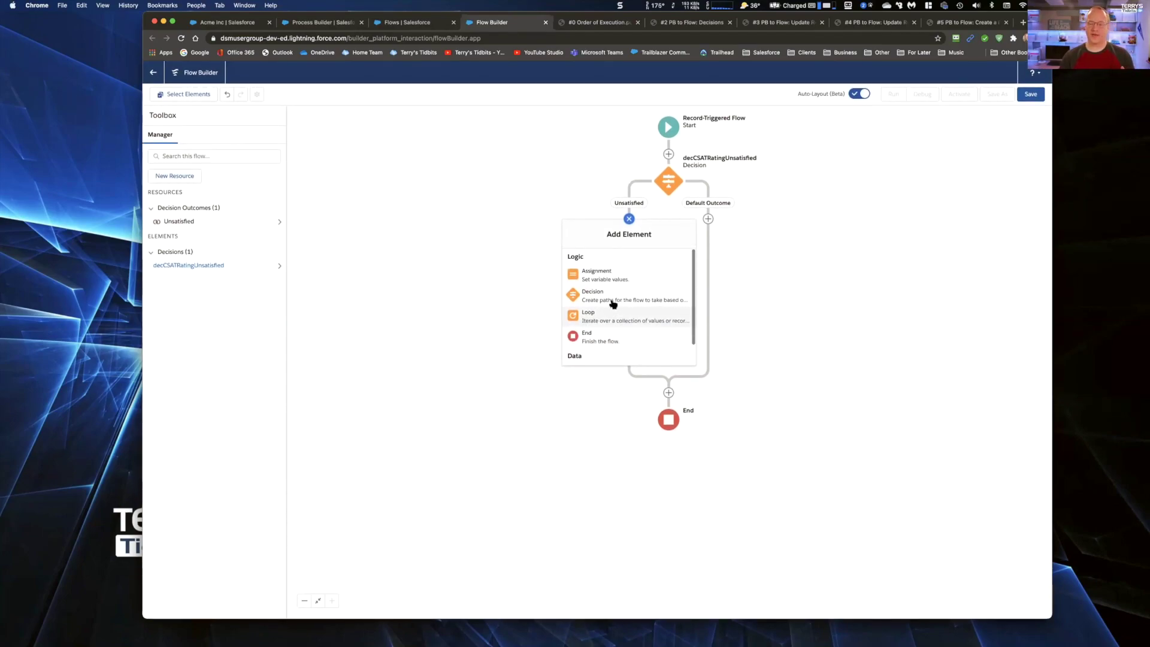
pyautogui.scroll(-1, 613, 305)
pyautogui.scroll(1, 612, 305)
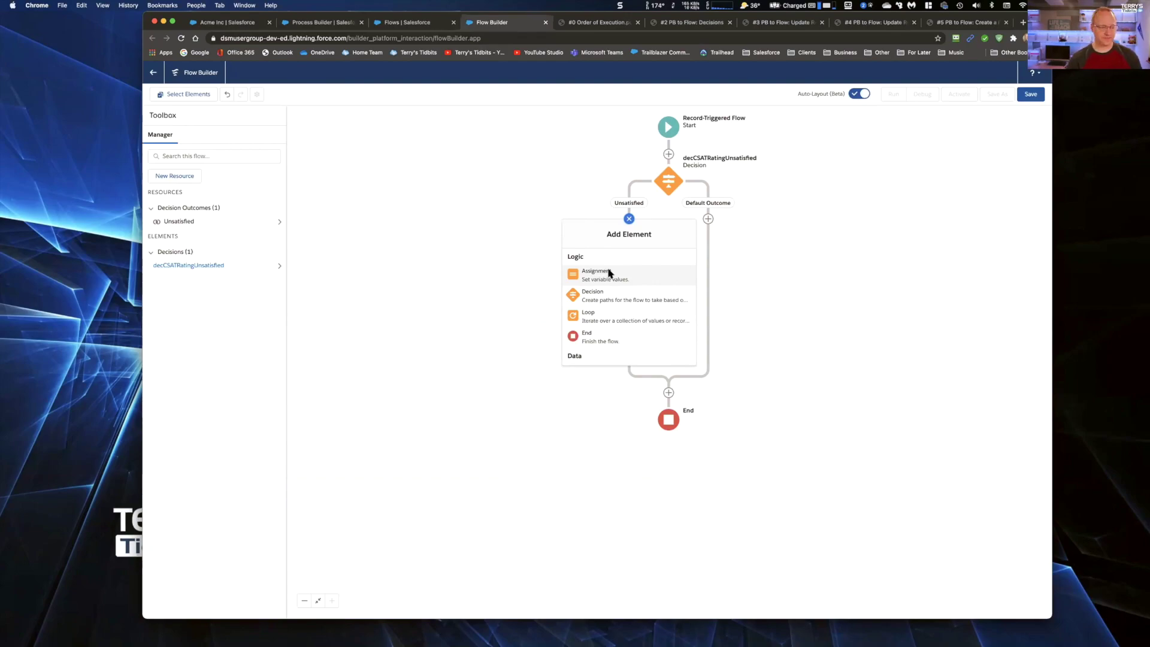
pyautogui.click(609, 273)
pyautogui.write('ass')
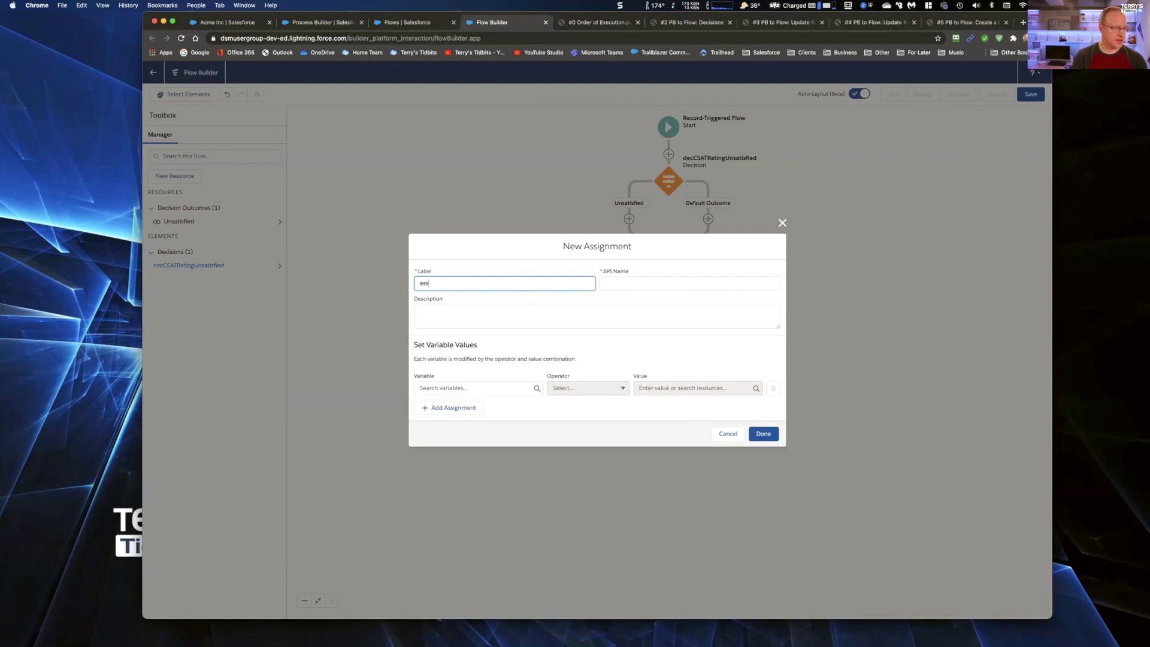
pyautogui.write('ignPrio')
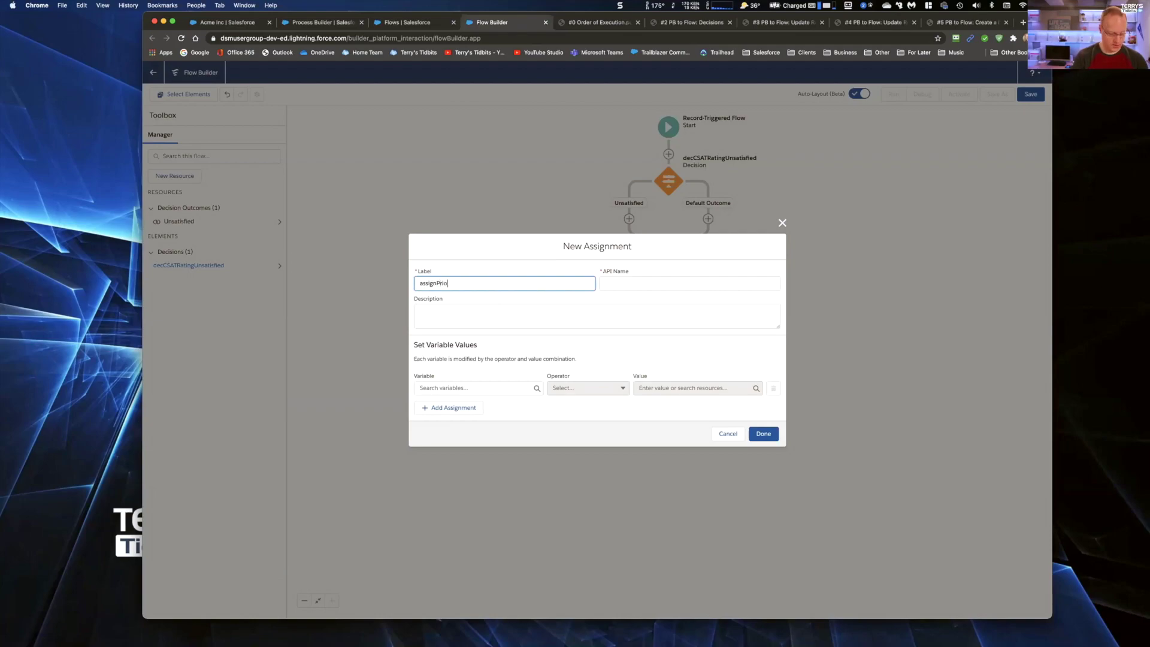
pyautogui.write('rity')
pyautogui.press('Tab')
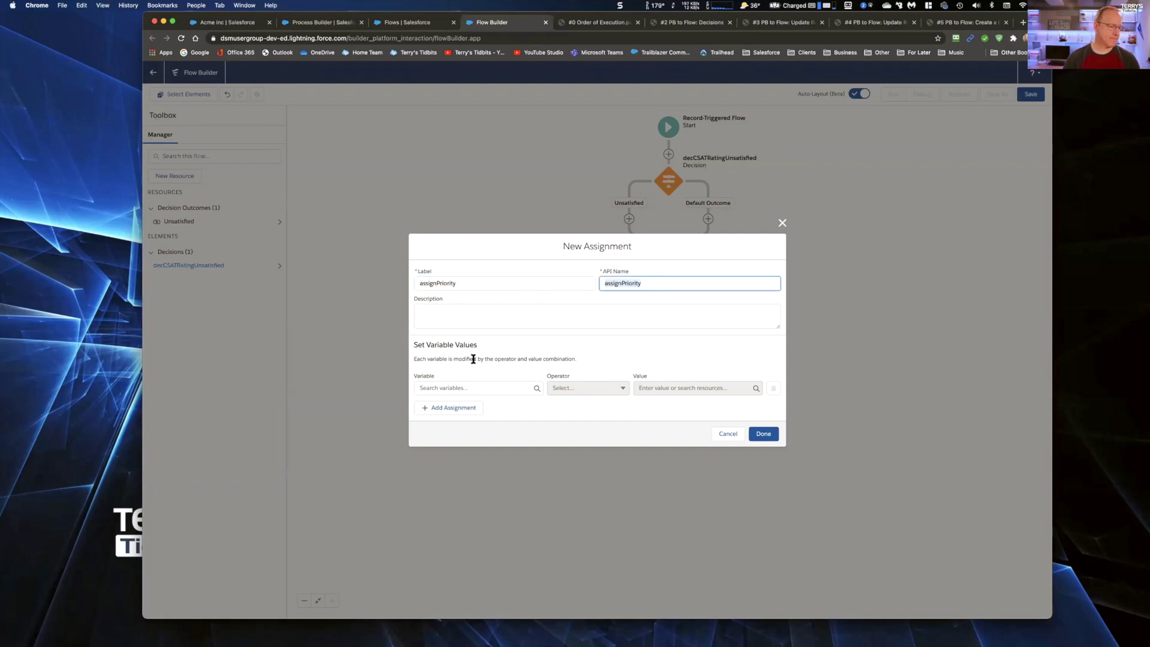
# Assign High to $Record > Customer Priority, checking the field on the Acme Inc account, and finish the assignment
pyautogui.click(459, 386)
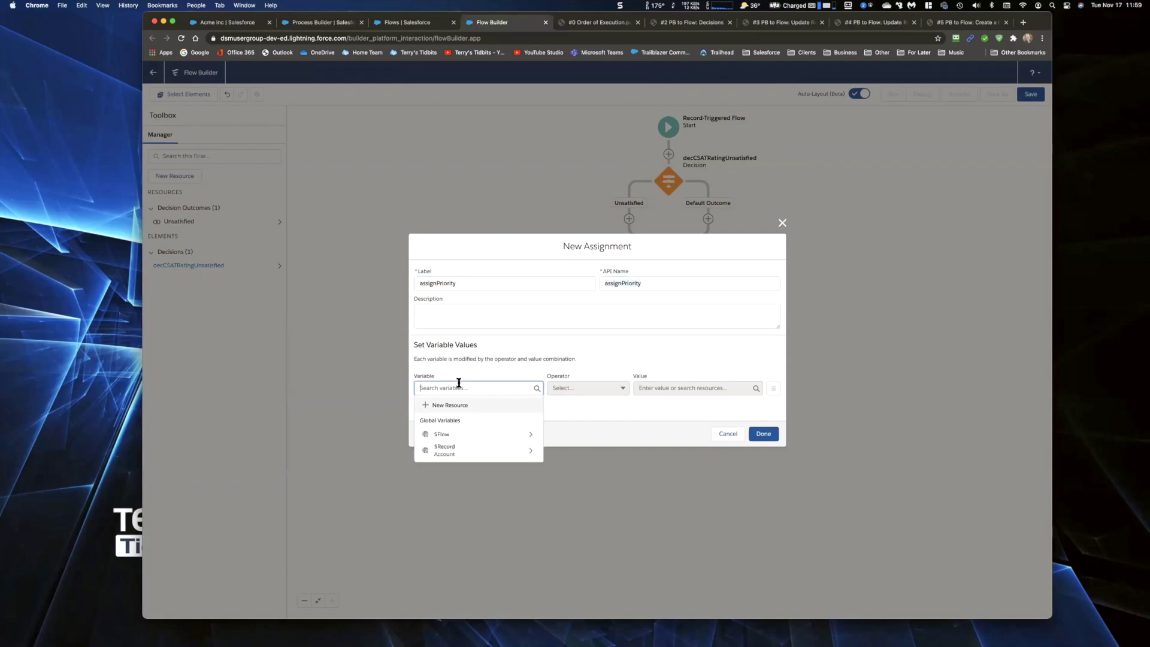
pyautogui.click(473, 450)
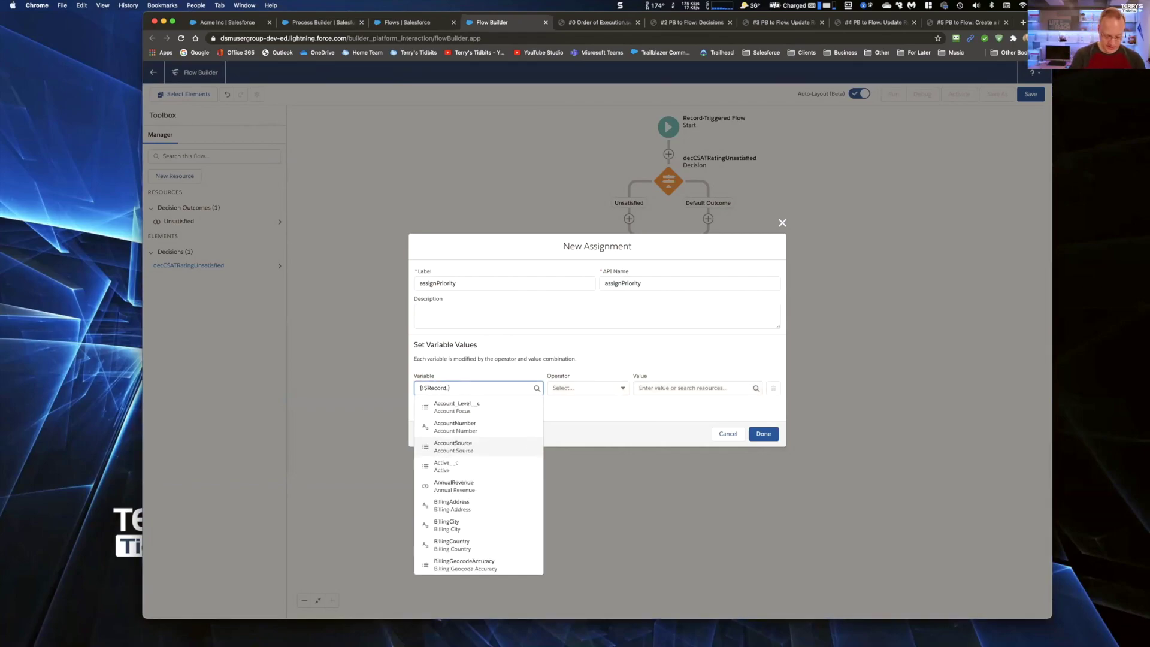
pyautogui.write('prio')
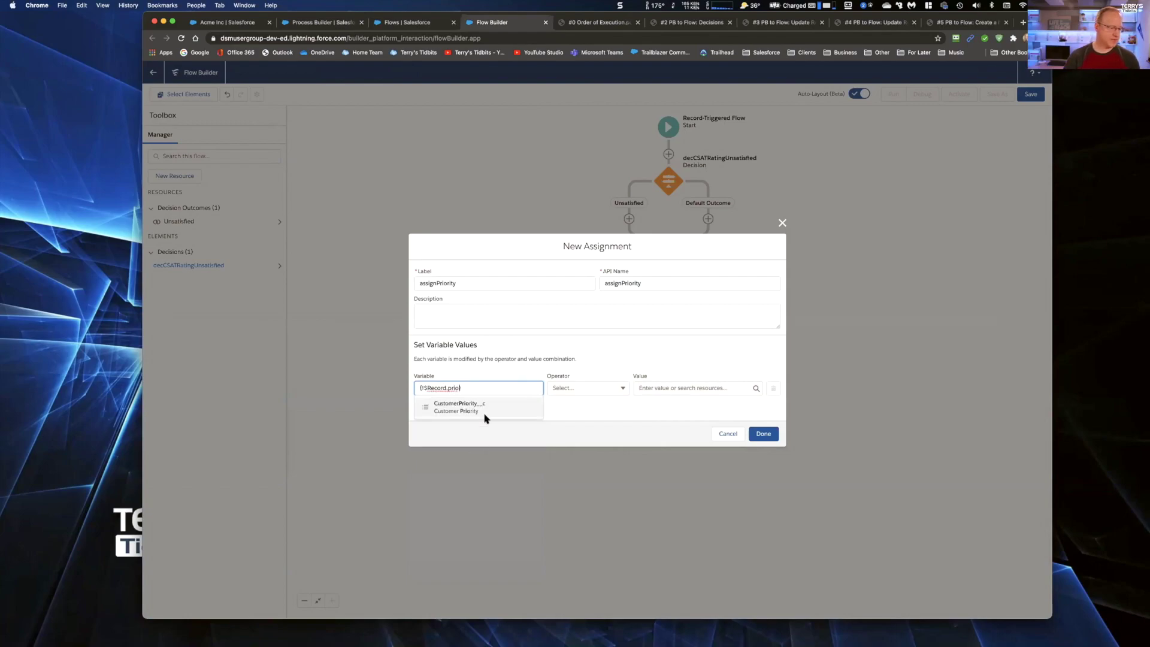
pyautogui.click(468, 406)
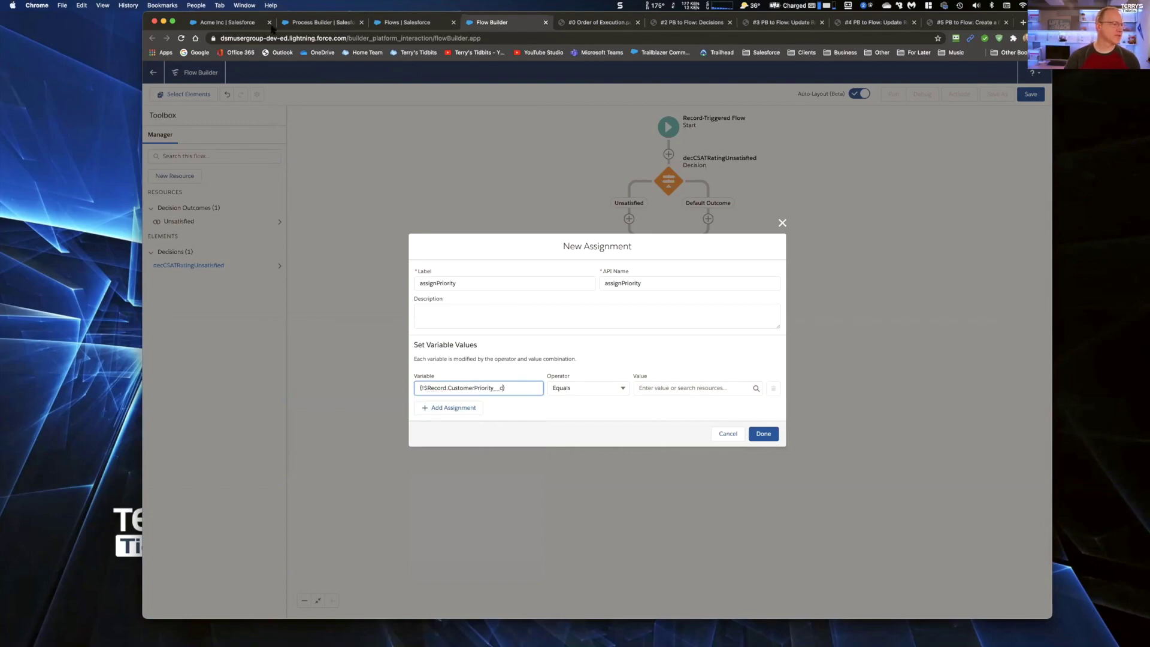
pyautogui.click(232, 21)
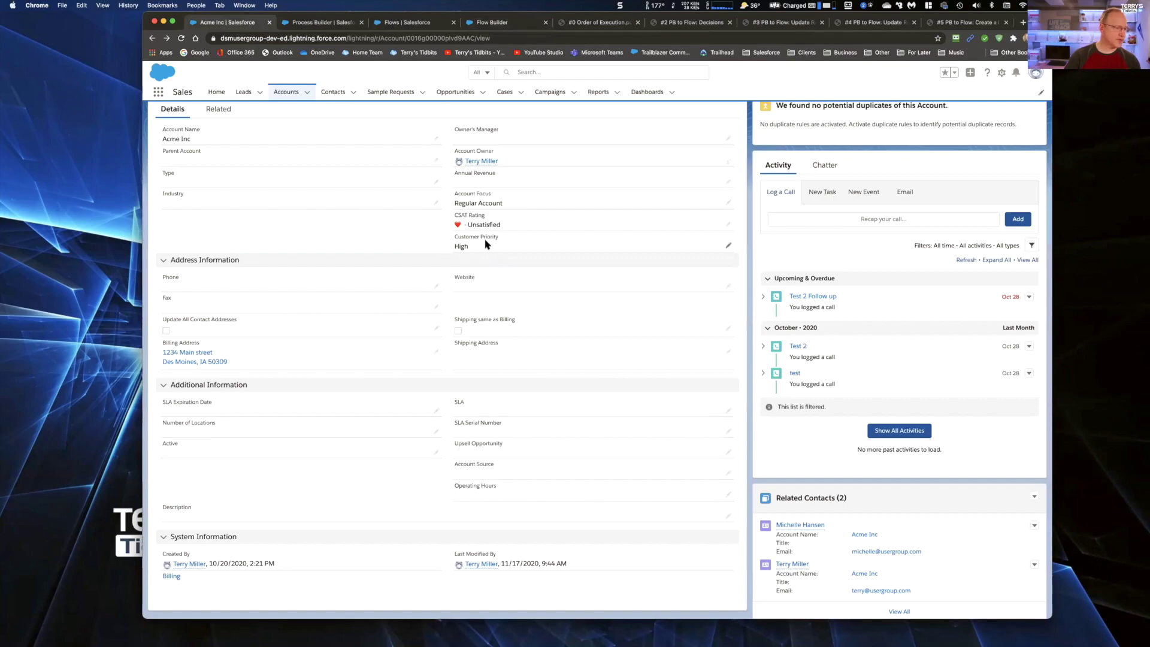
pyautogui.click(503, 22)
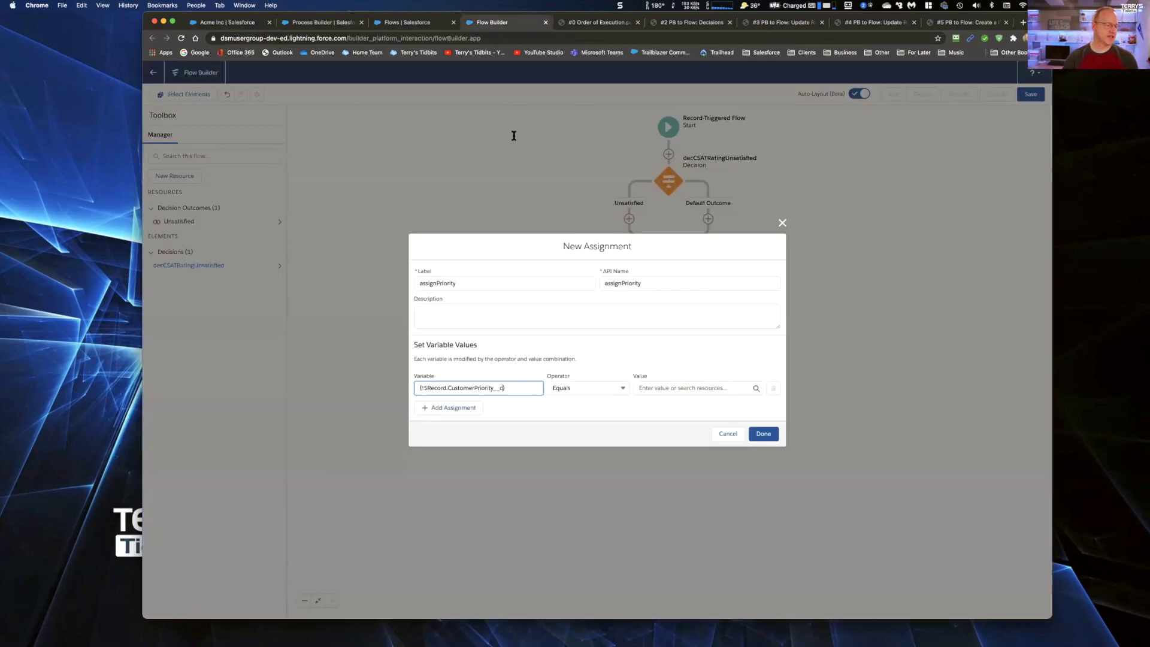
pyautogui.click(653, 388)
pyautogui.click(686, 440)
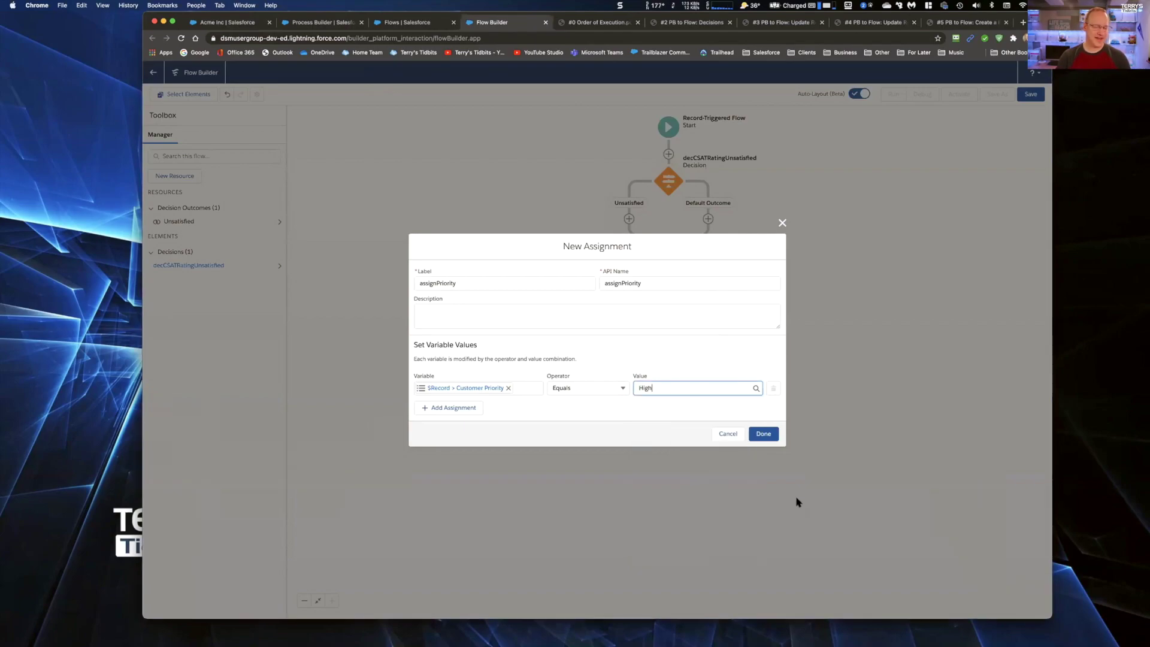
pyautogui.click(761, 437)
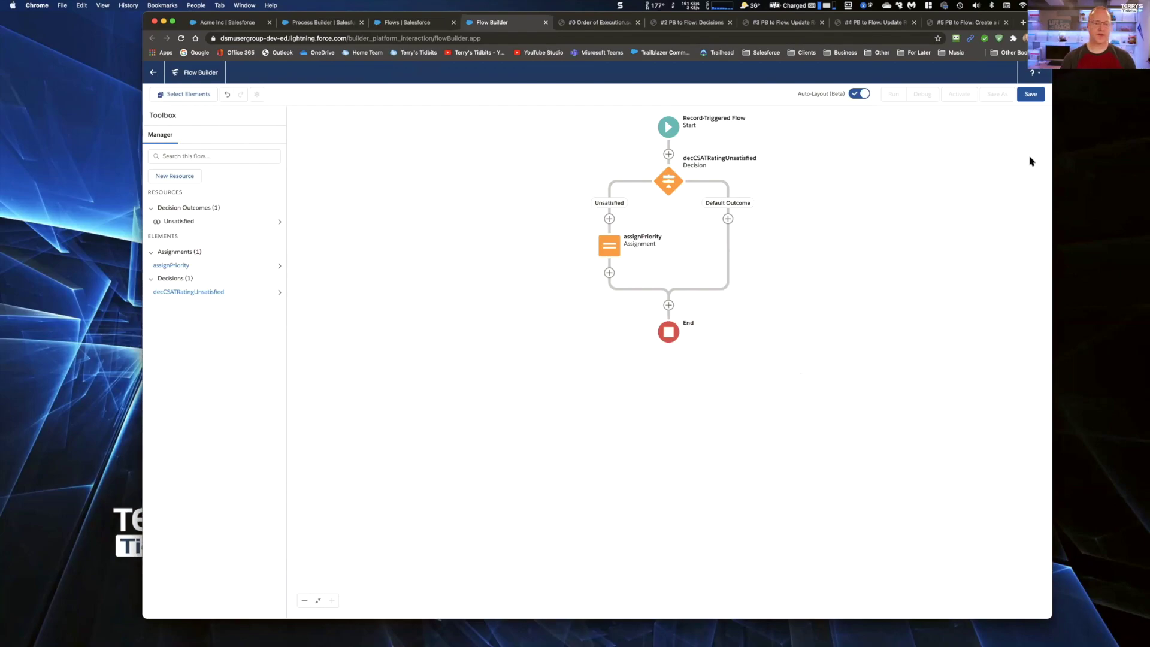
# Save the flow as AccountBeforeFlowTraining with a matching API name, and activate it
pyautogui.press('super+s')
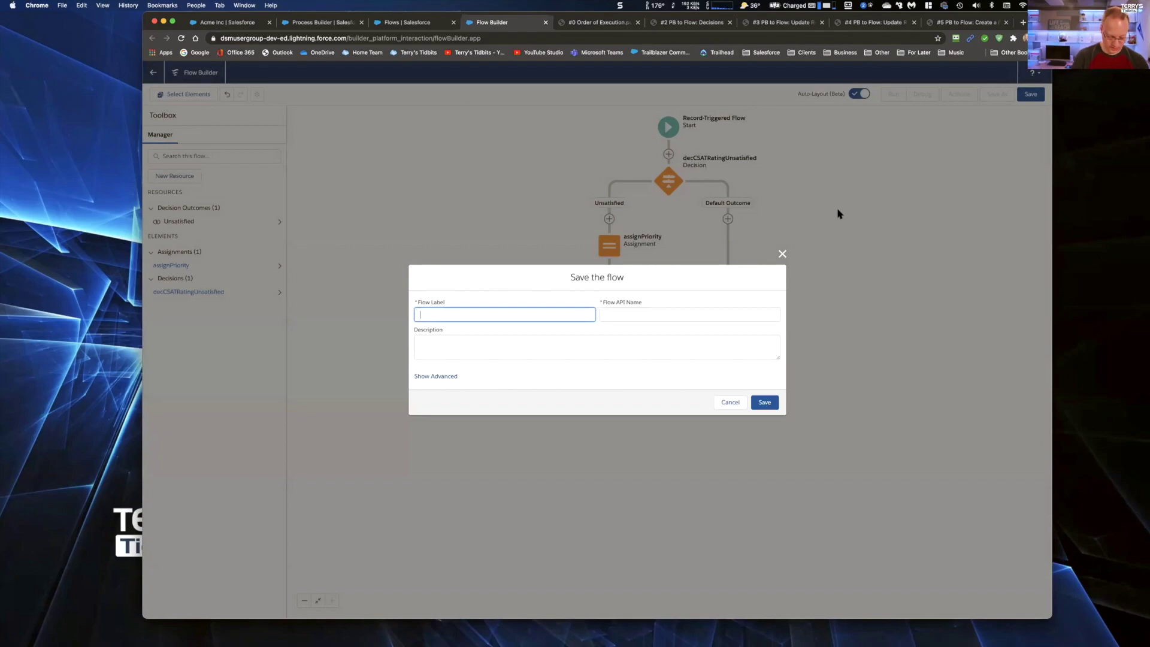
pyautogui.write('Flow')
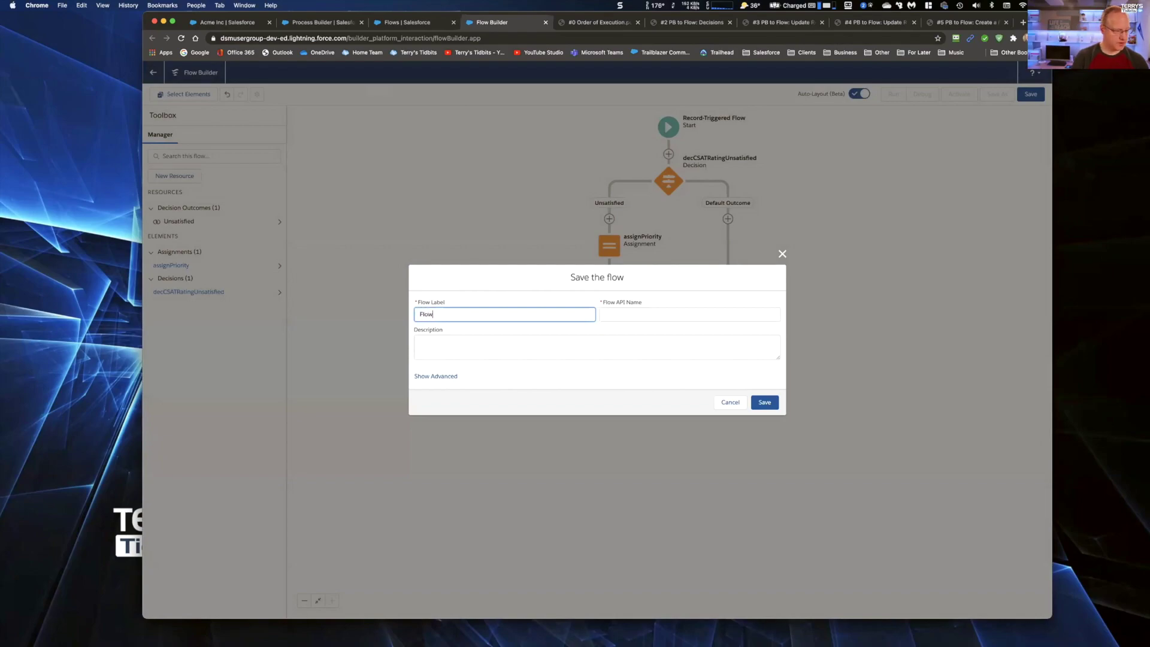
pyautogui.write('Account')
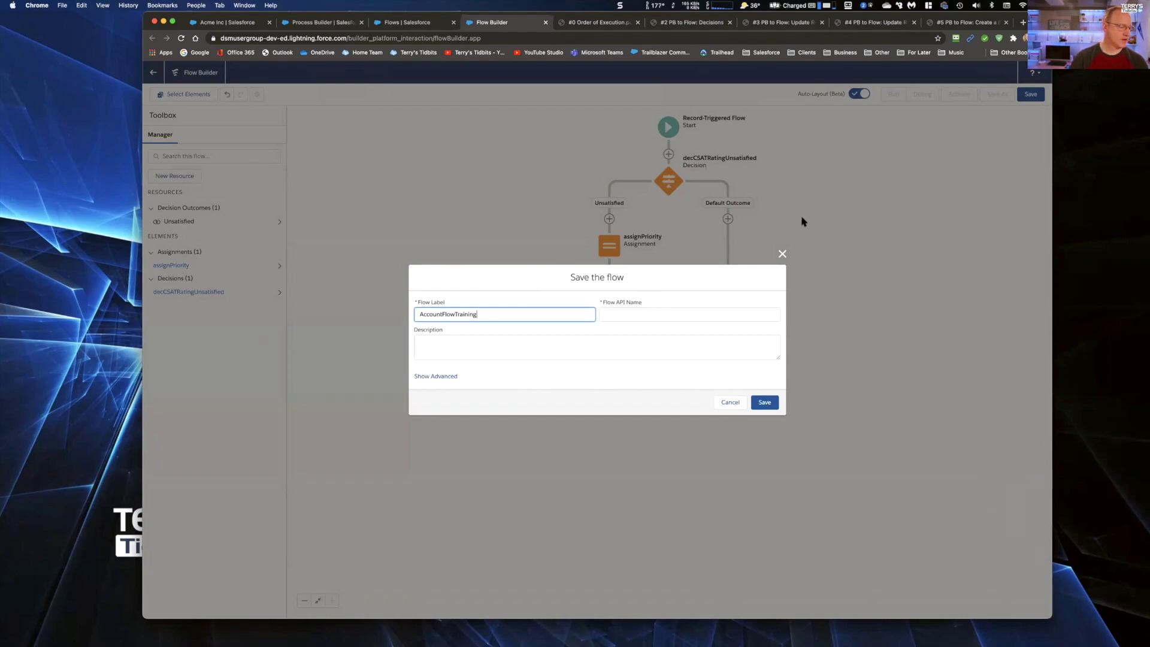
pyautogui.click(441, 314)
pyautogui.write('Before')
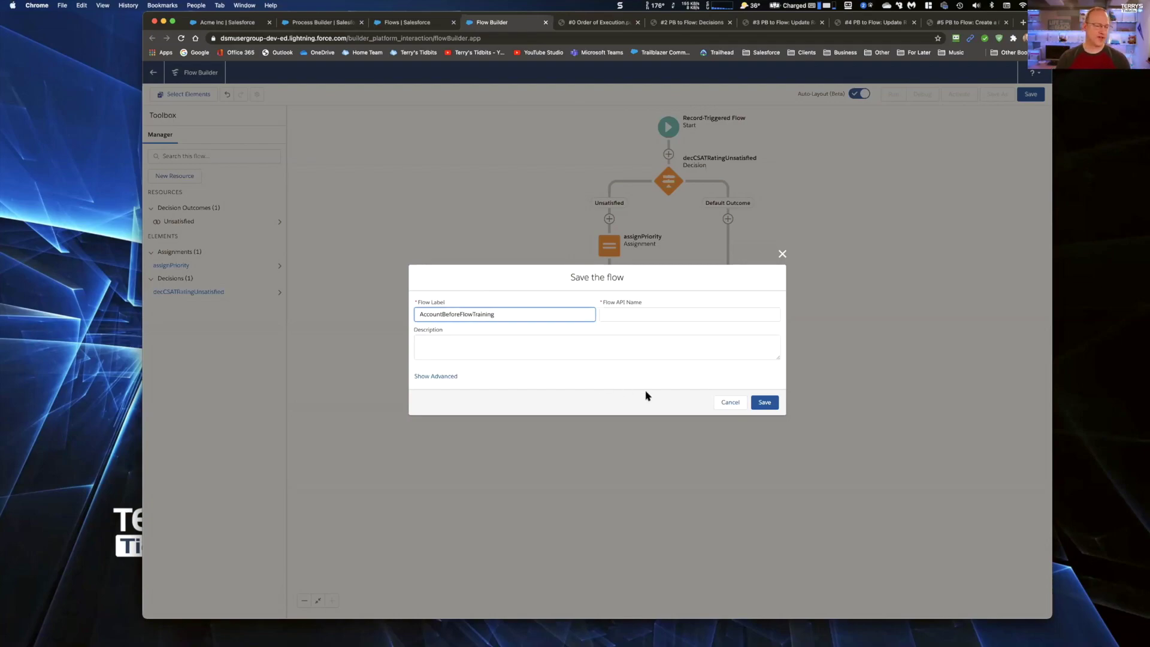
pyautogui.press('Tab')
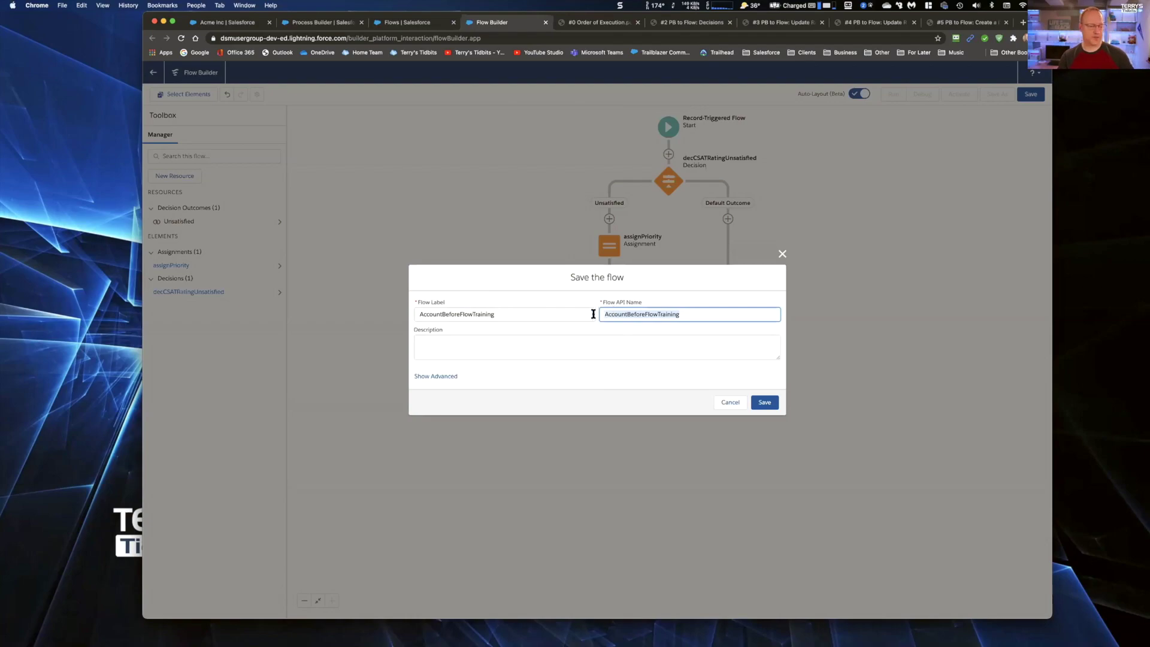
pyautogui.click(766, 403)
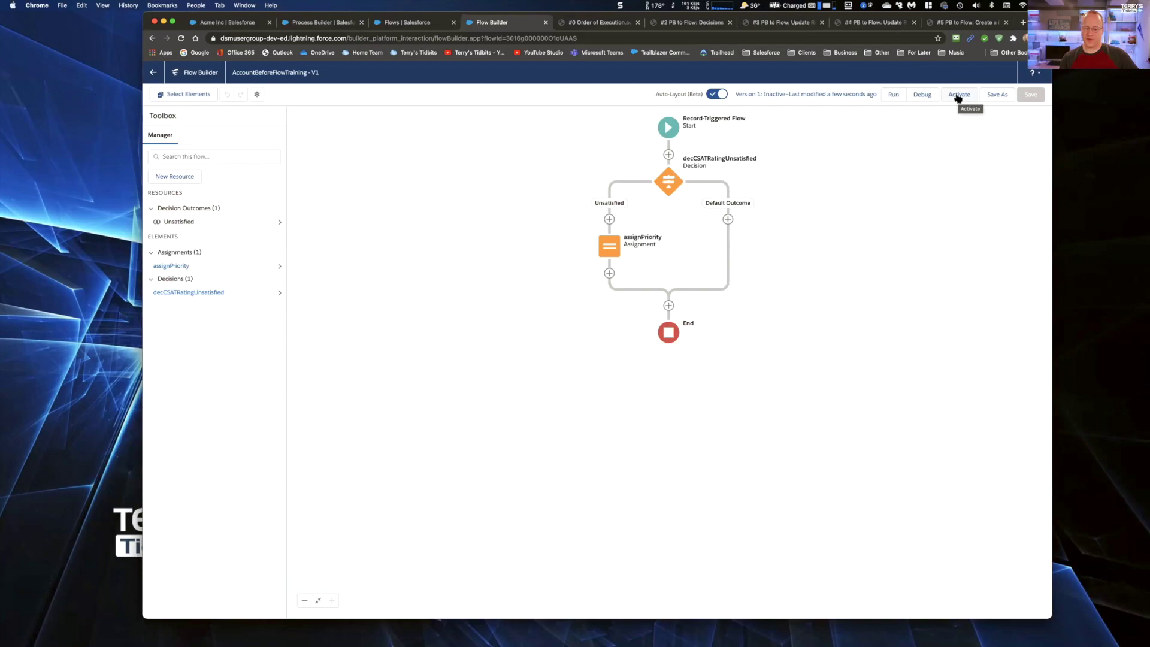
pyautogui.click(958, 97)
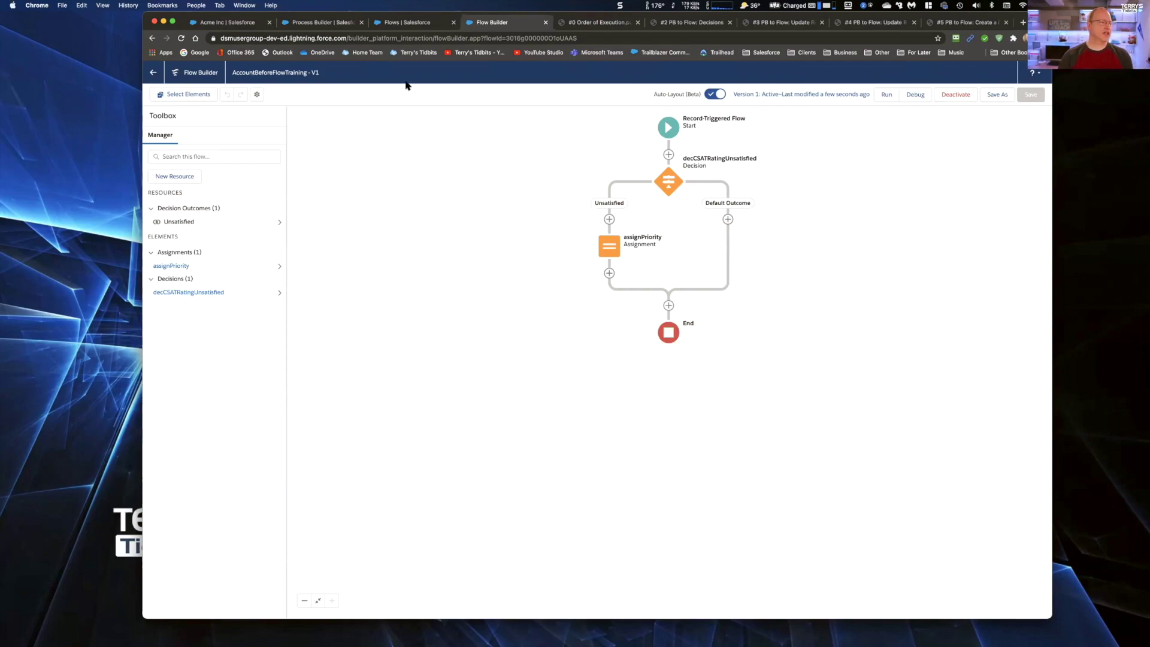
pyautogui.click(313, 24)
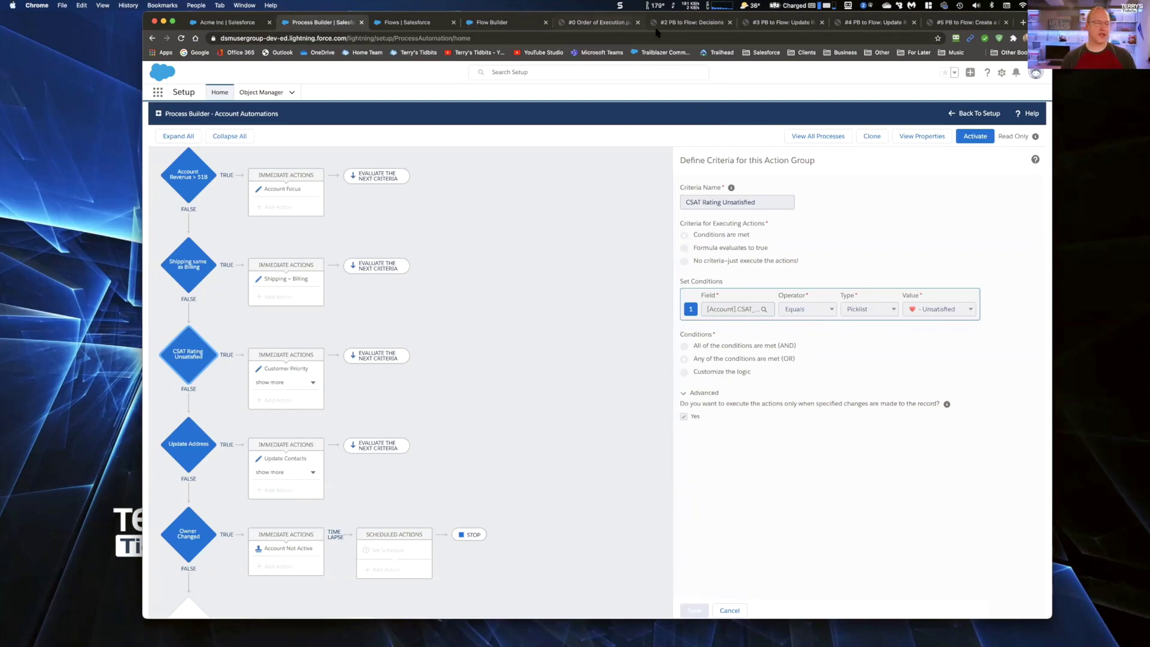
pyautogui.click(505, 24)
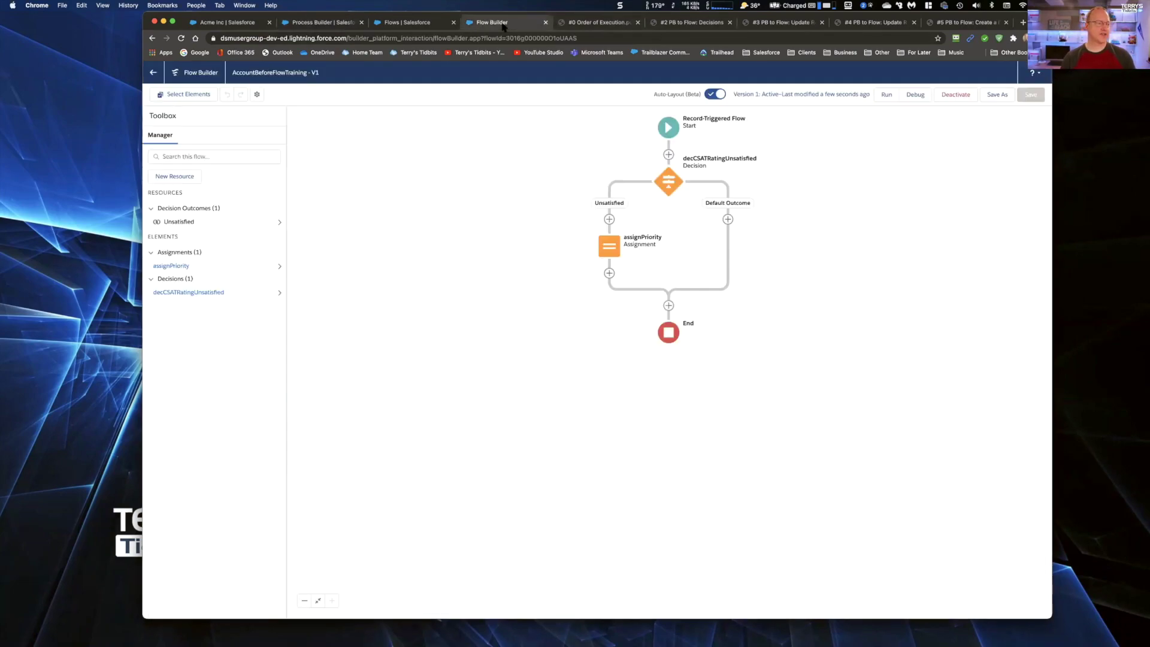
pyautogui.click(668, 305)
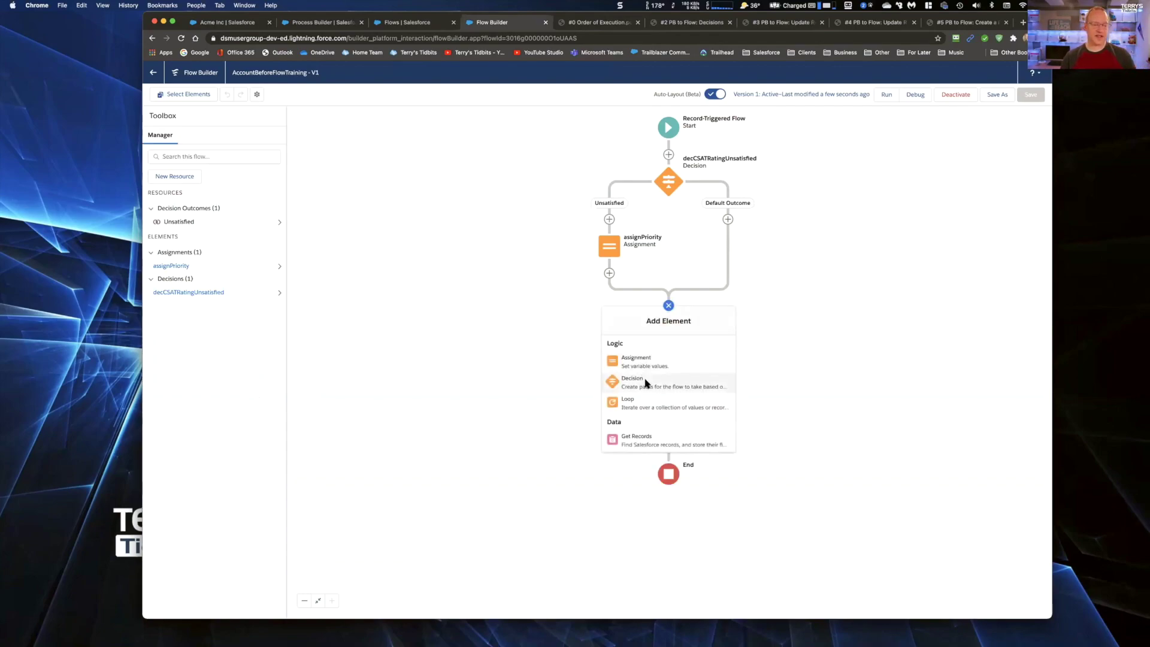
pyautogui.click(646, 380)
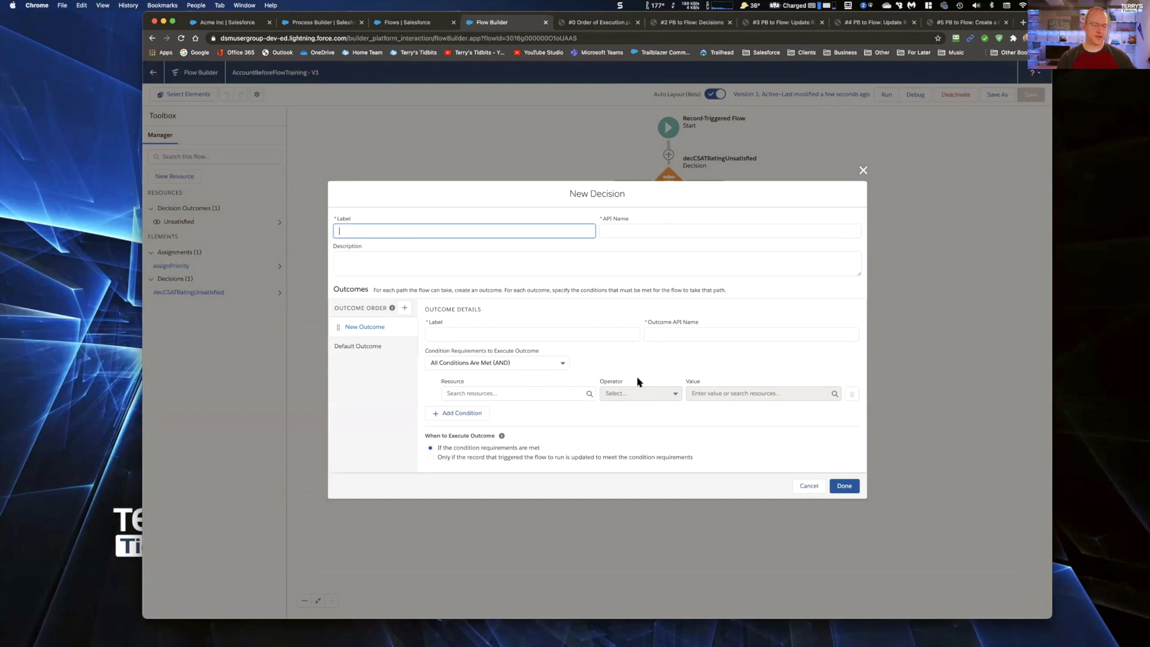
pyautogui.click(807, 486)
pyautogui.click(809, 493)
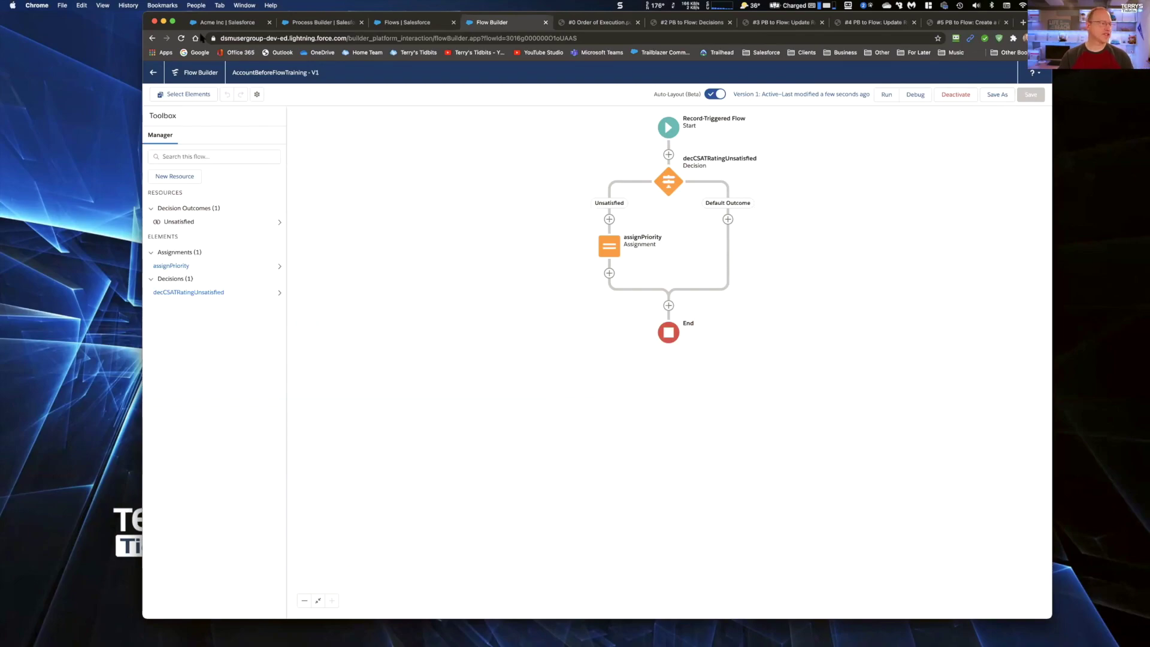
pyautogui.click(226, 24)
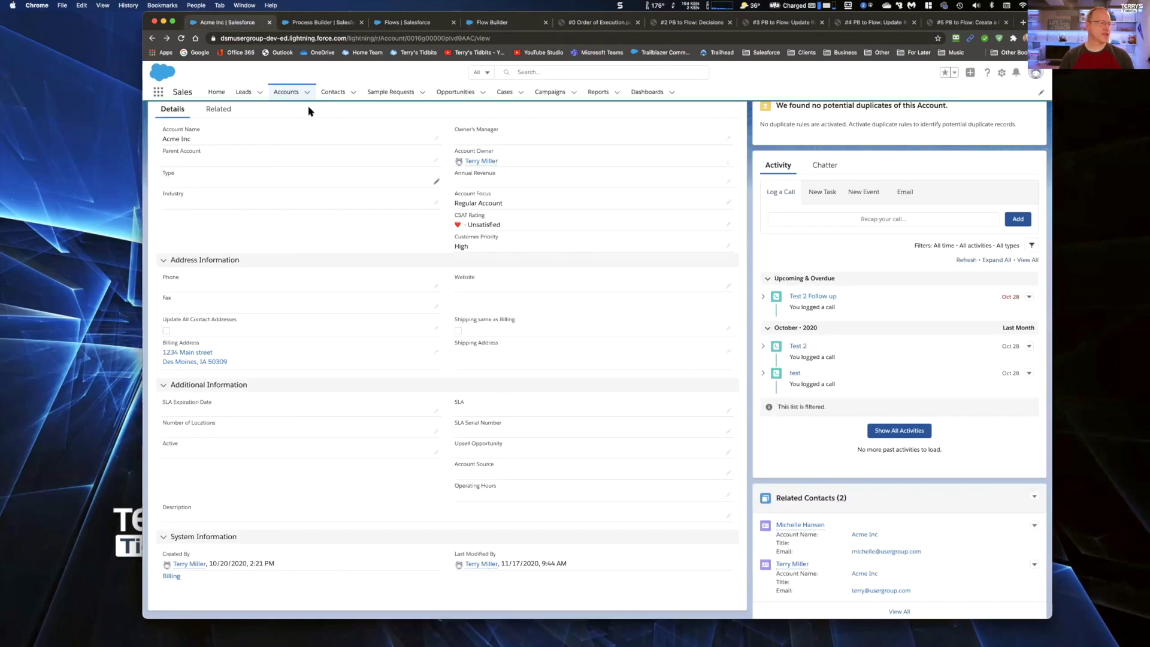
pyautogui.hotkey('ctrl', 'Tab')
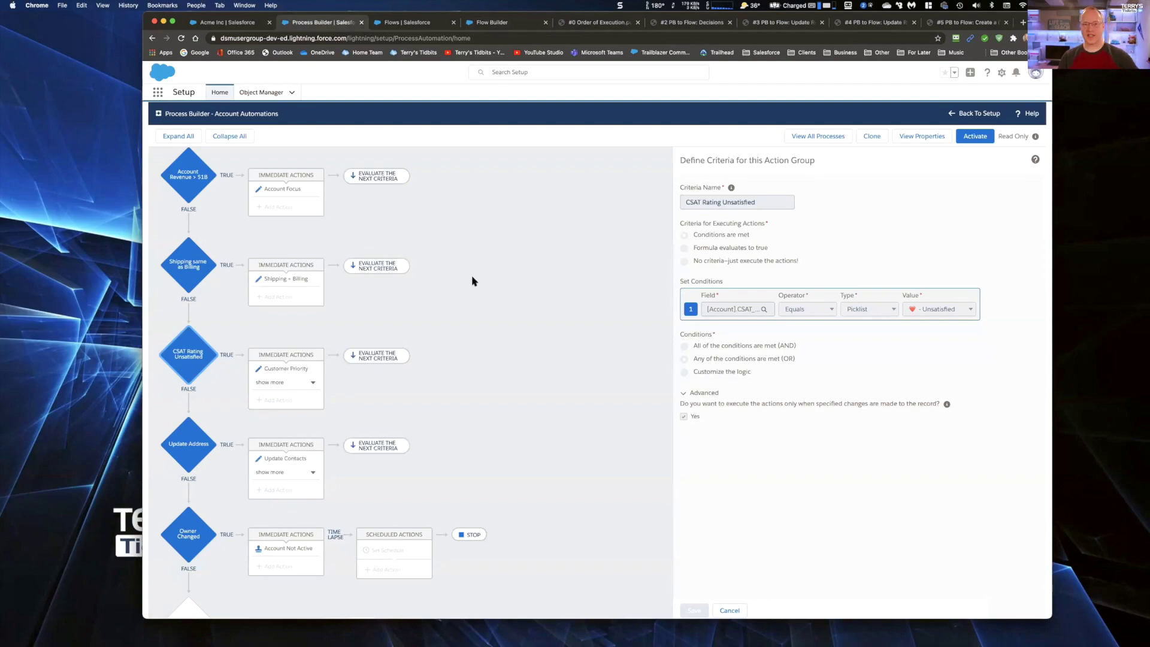
pyautogui.click(405, 23)
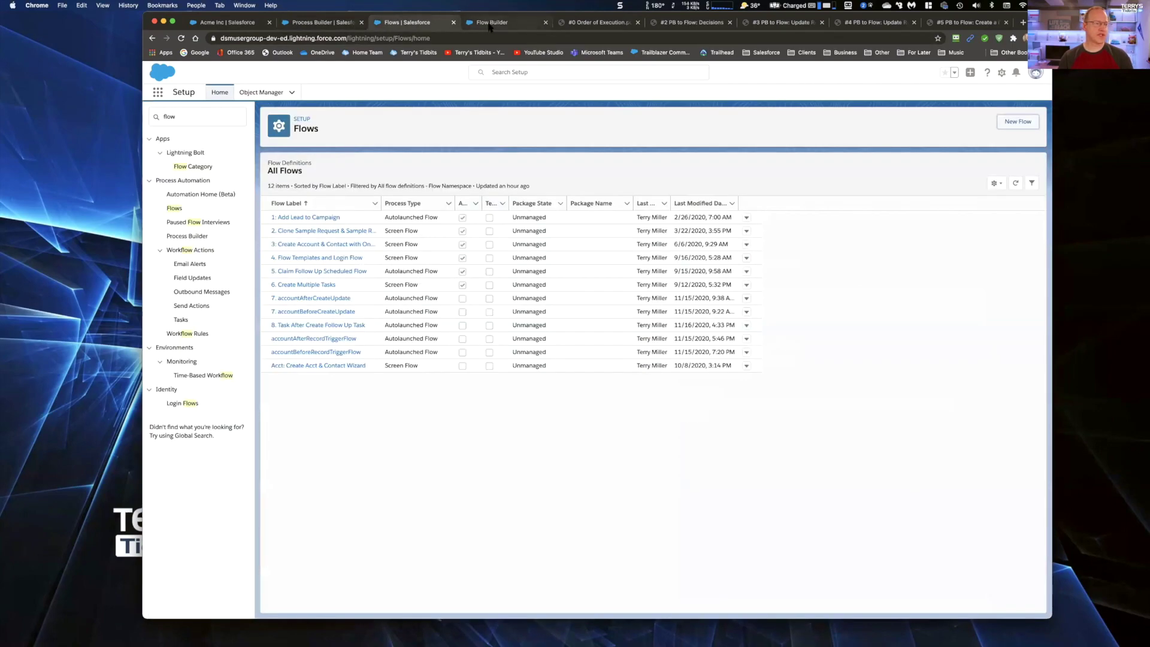
pyautogui.click(480, 25)
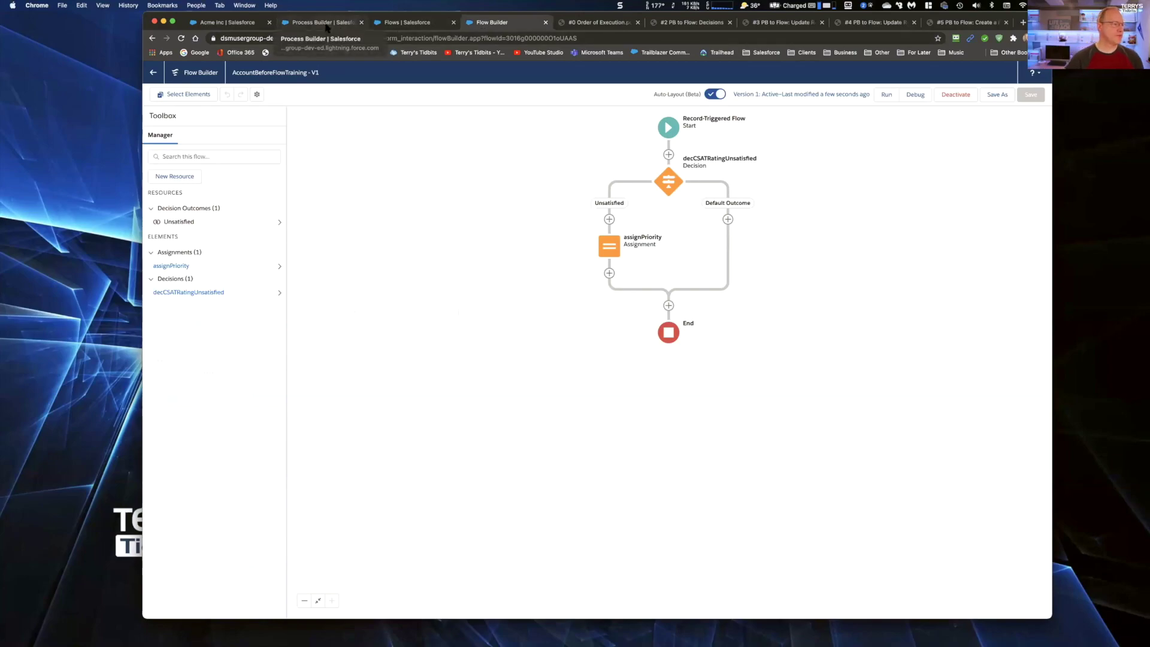
# Create a new record-triggered flow from the Flows setup page, using the auto-layout canvas
pyautogui.click(411, 24)
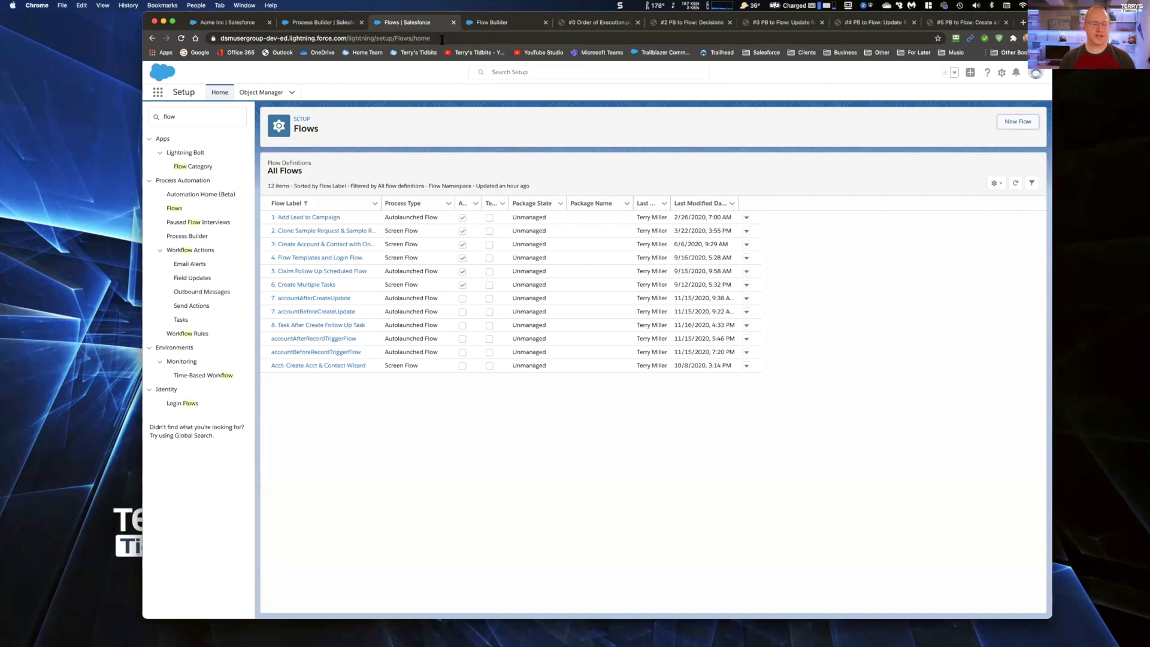
pyautogui.click(1017, 123)
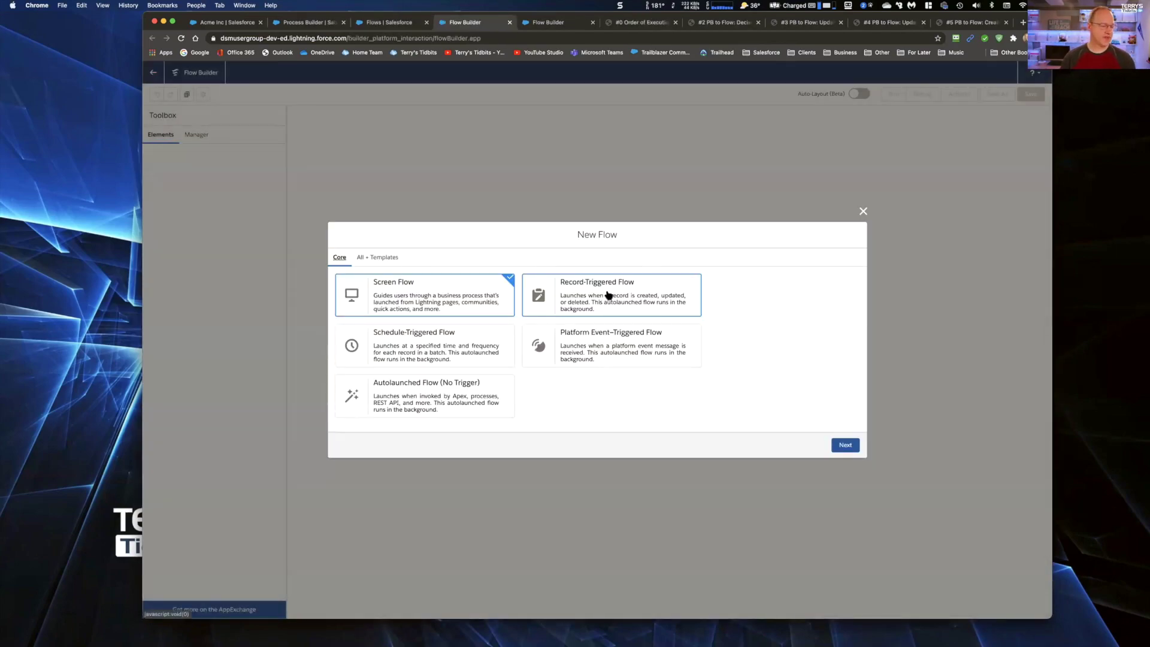
pyautogui.click(640, 298)
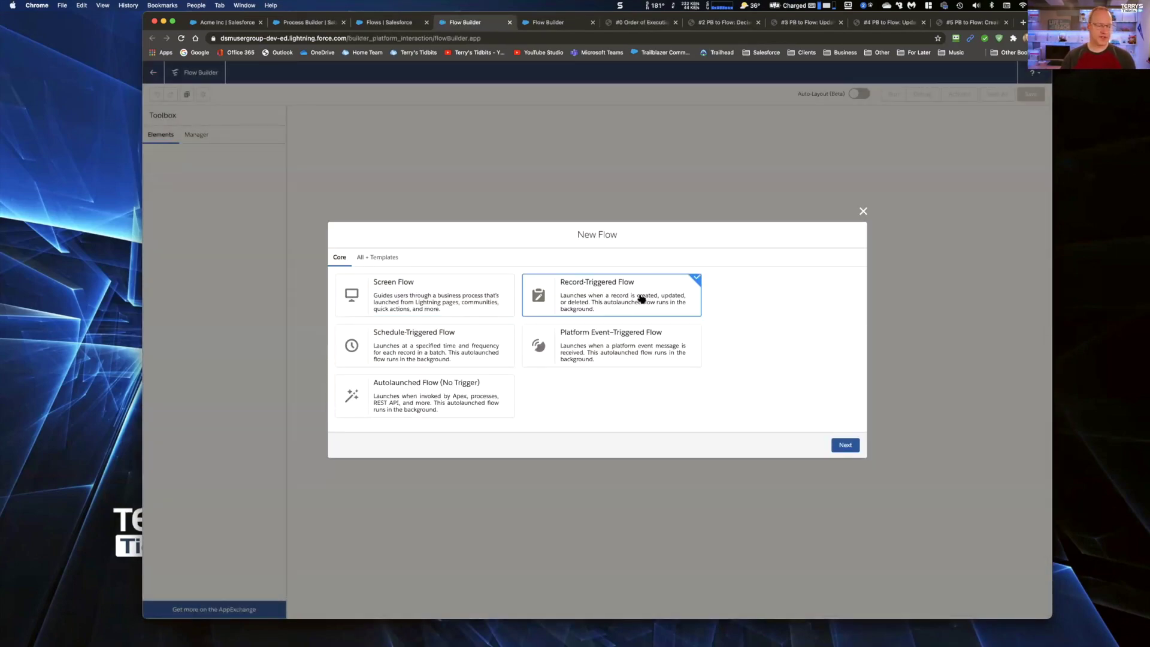
pyautogui.click(846, 445)
pyautogui.click(686, 343)
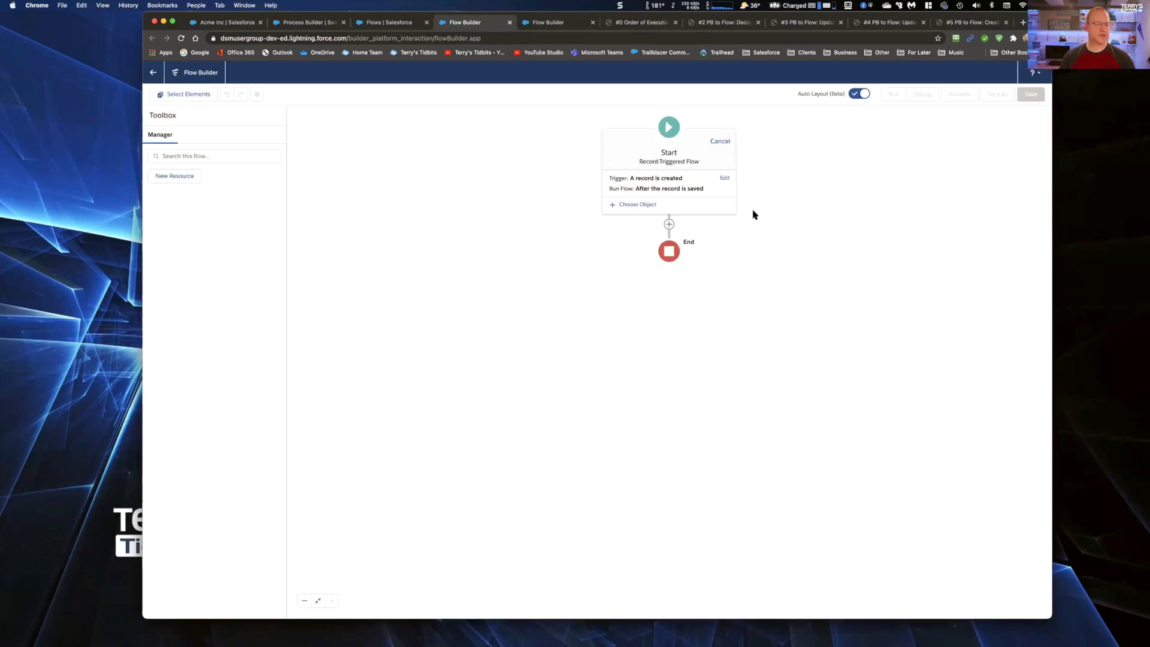
# Choose Account as the flow's triggering object, with condition requirements set to None
pyautogui.click(629, 205)
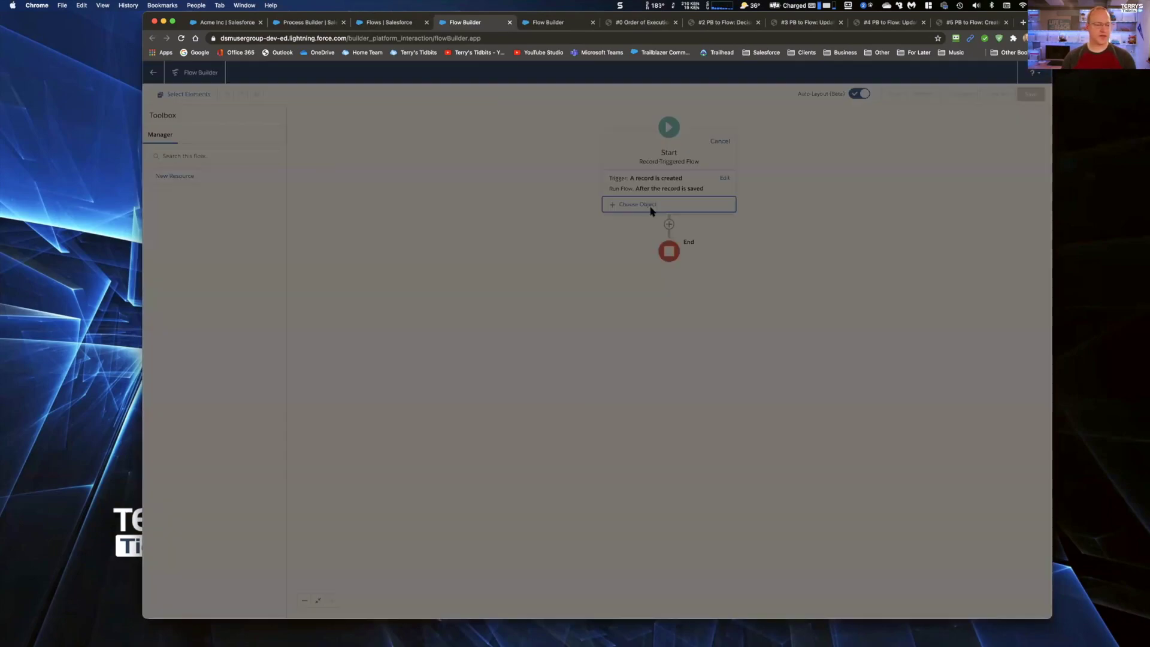
pyautogui.write('acc')
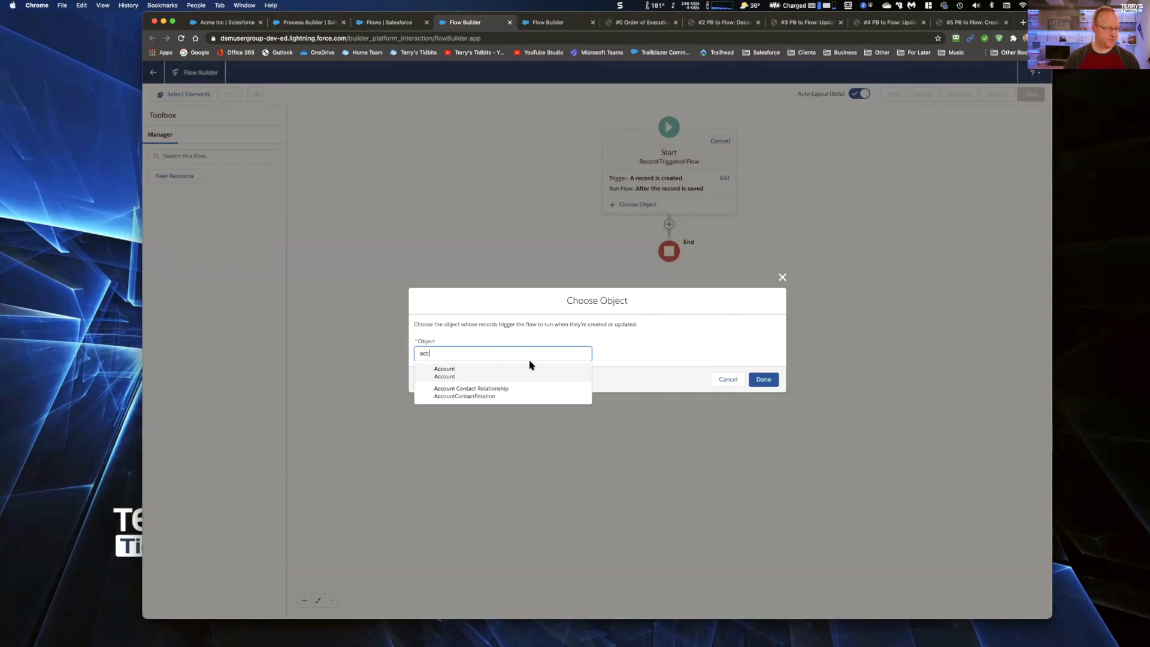
pyautogui.click(487, 369)
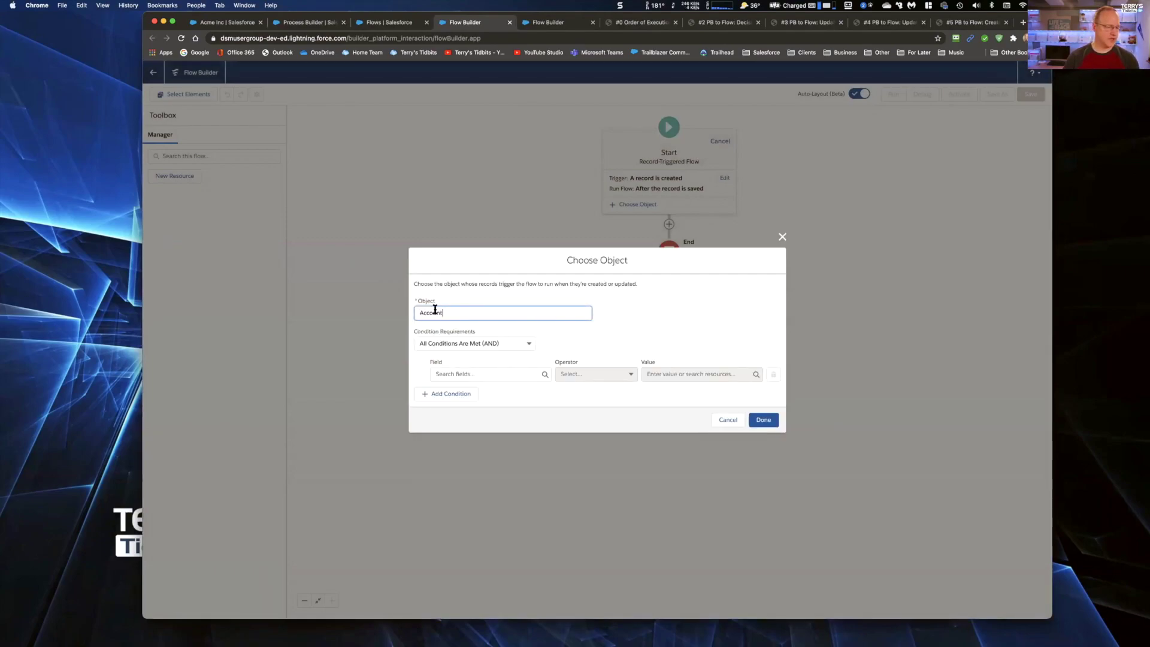
pyautogui.click(465, 341)
pyautogui.click(443, 360)
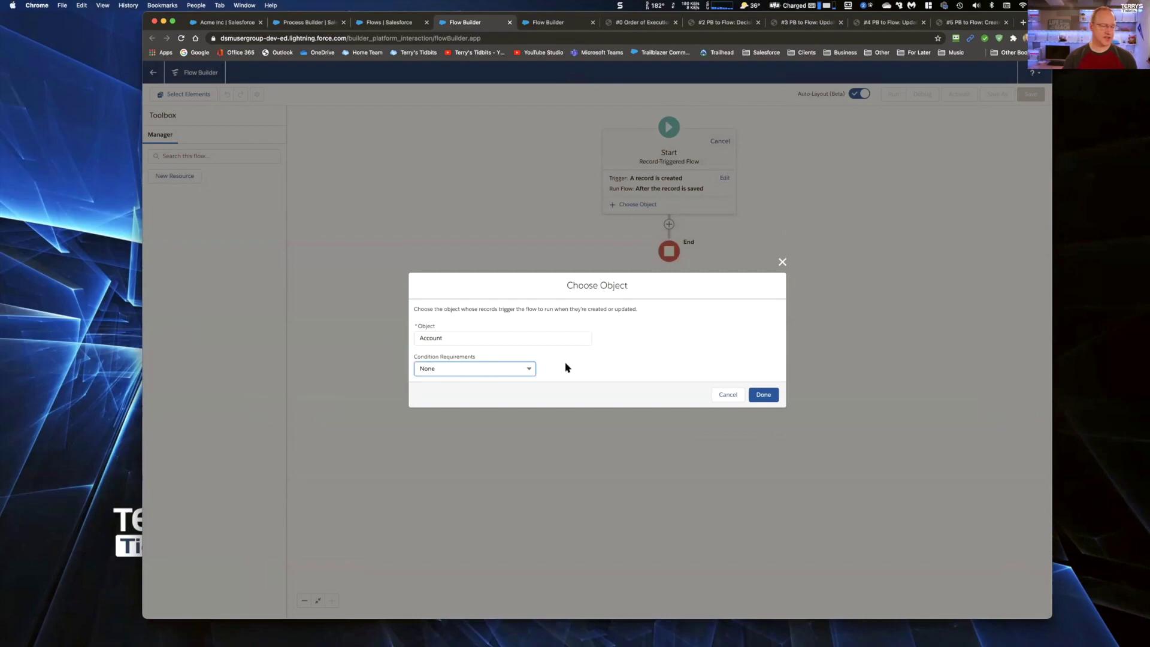
pyautogui.click(765, 395)
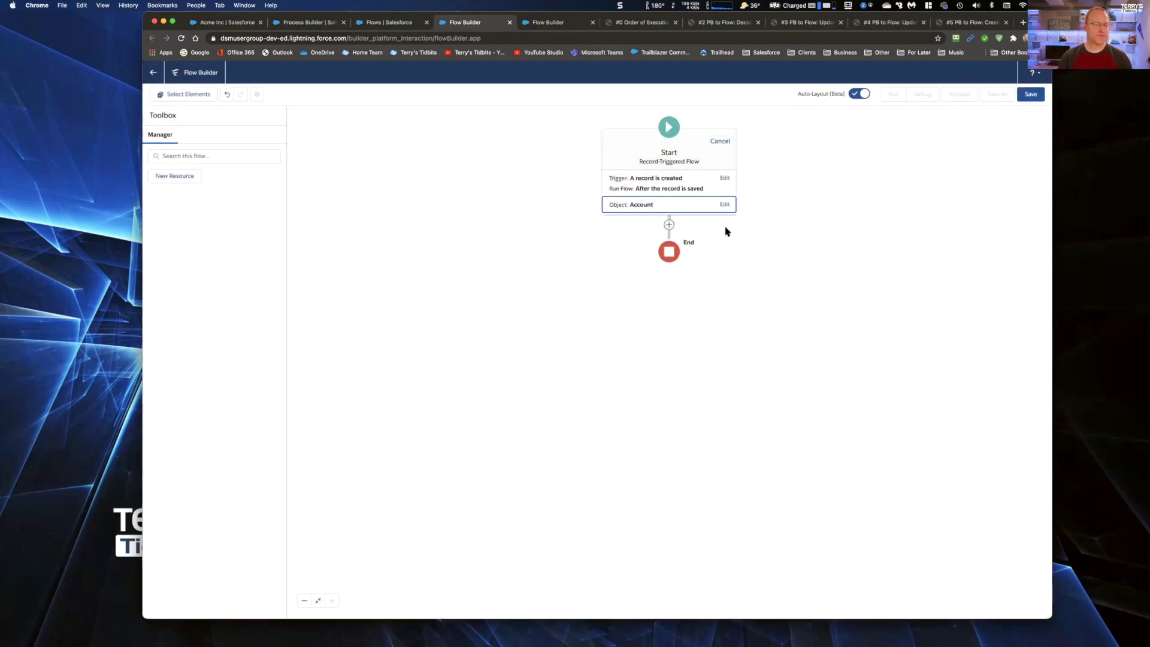
# Configure the flow to trigger when a record is created or updated, keeping it running after the record is saved
pyautogui.click(722, 179)
pyautogui.click(461, 309)
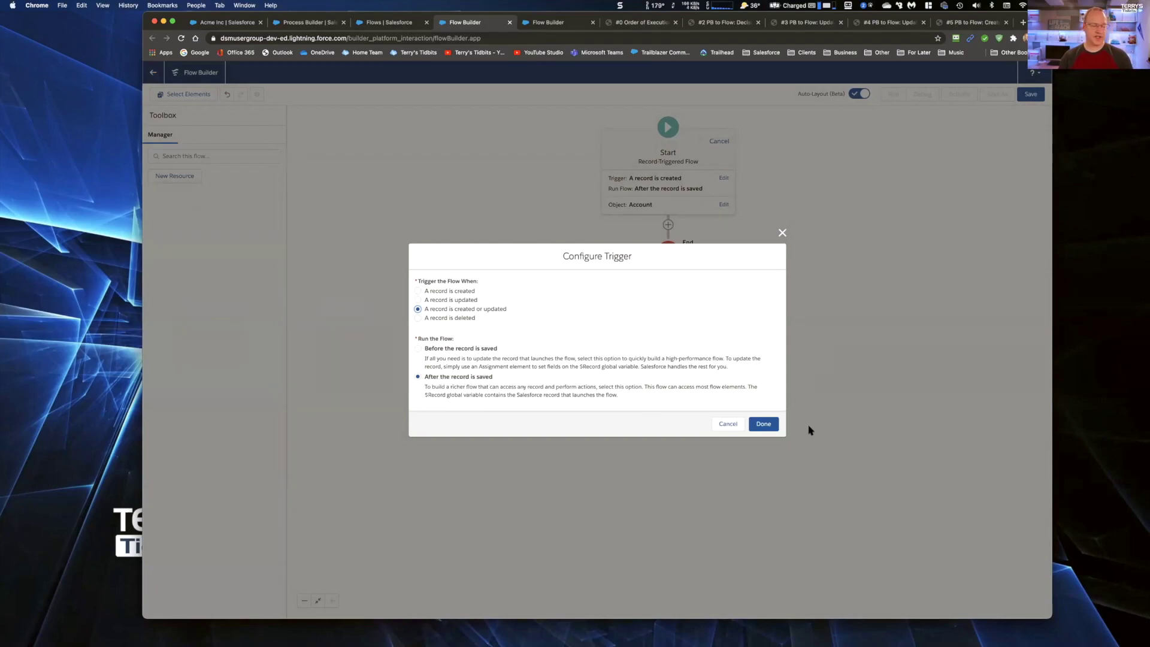
pyautogui.click(763, 424)
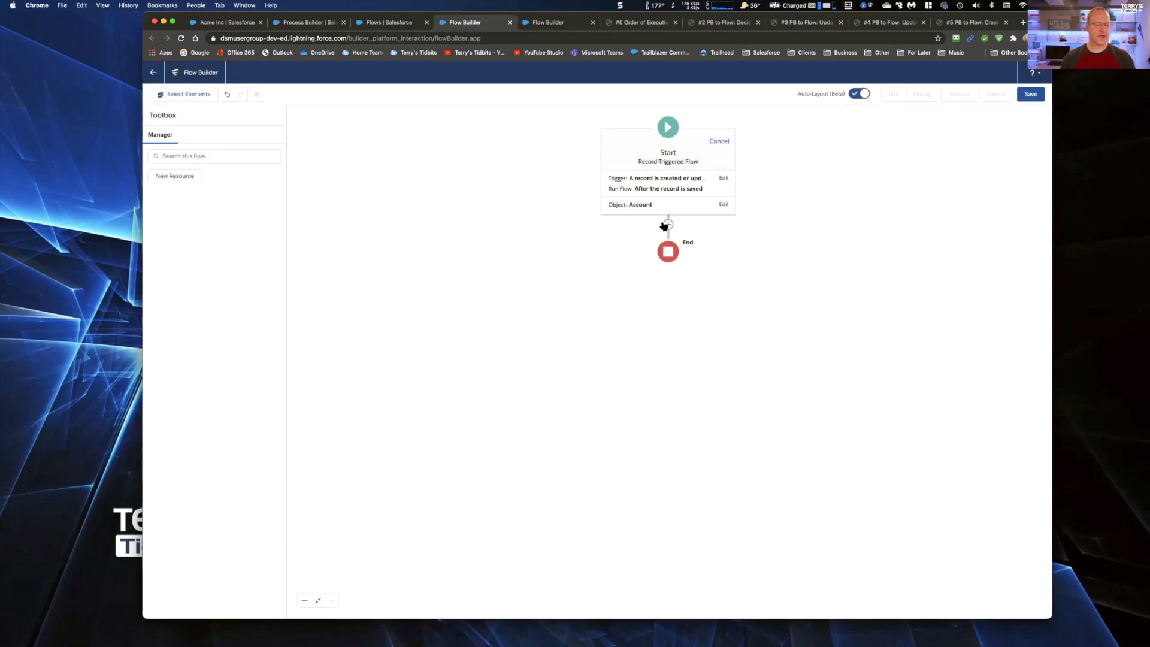
# Add a Decision element after the flow's start and check the Update Address criteria in the Account Automations process
pyautogui.click(665, 225)
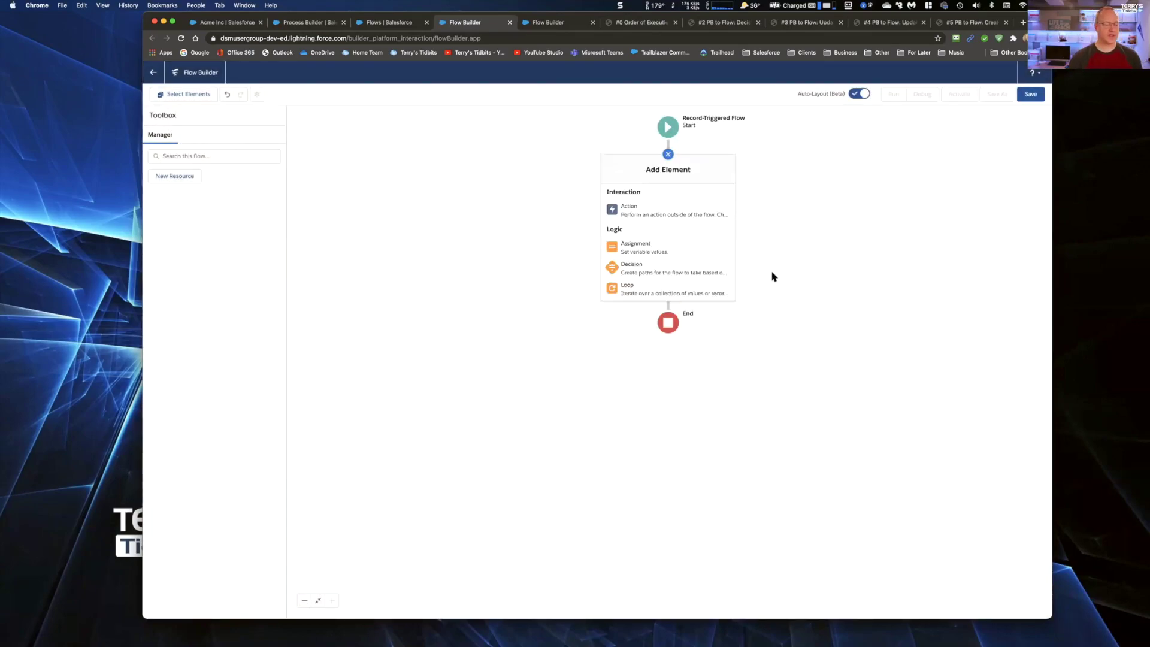
pyautogui.click(656, 268)
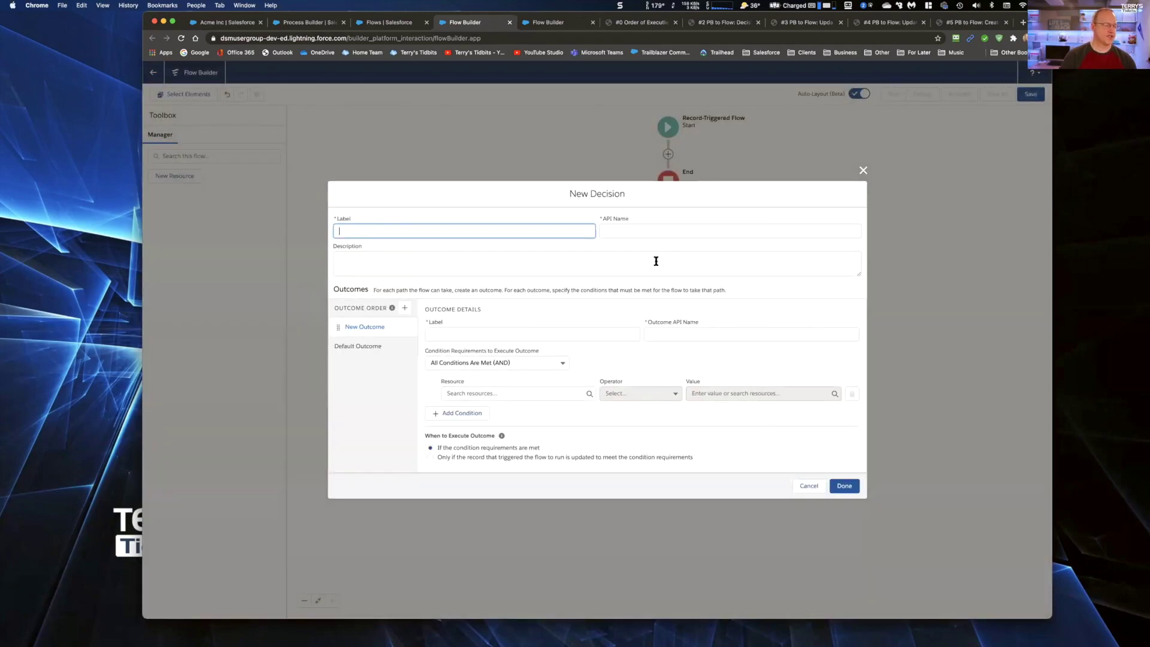
pyautogui.click(318, 23)
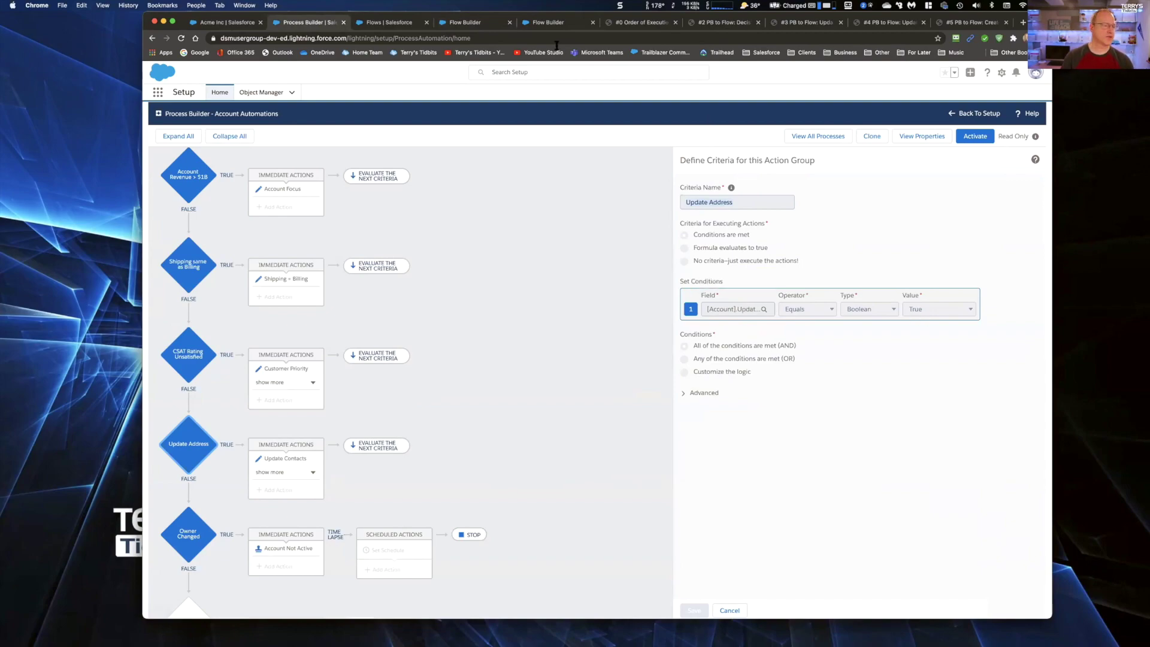
pyautogui.click(555, 23)
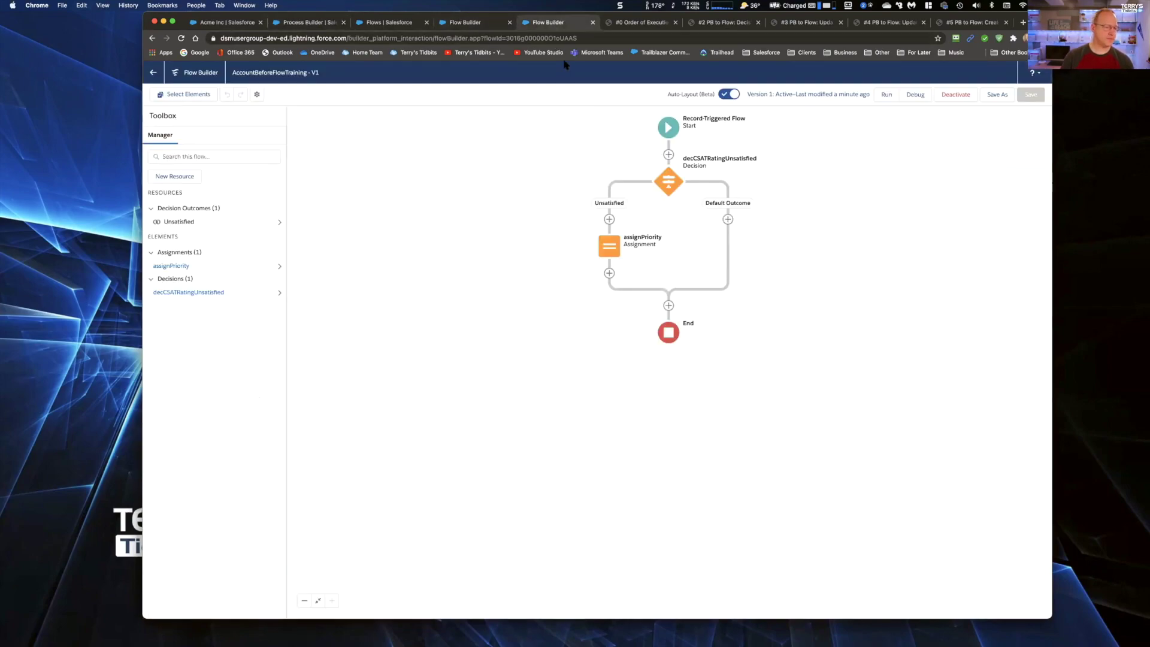
pyautogui.click(474, 24)
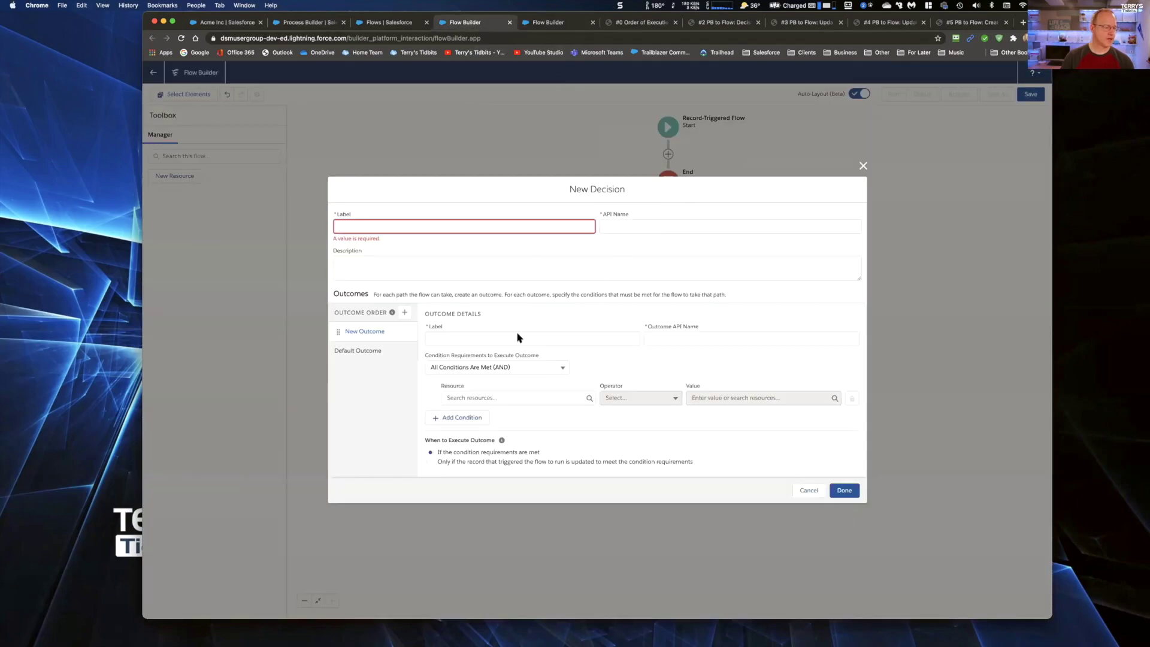
# Label the new decision decUpdateAddress, using the same text as its API name
pyautogui.click(473, 338)
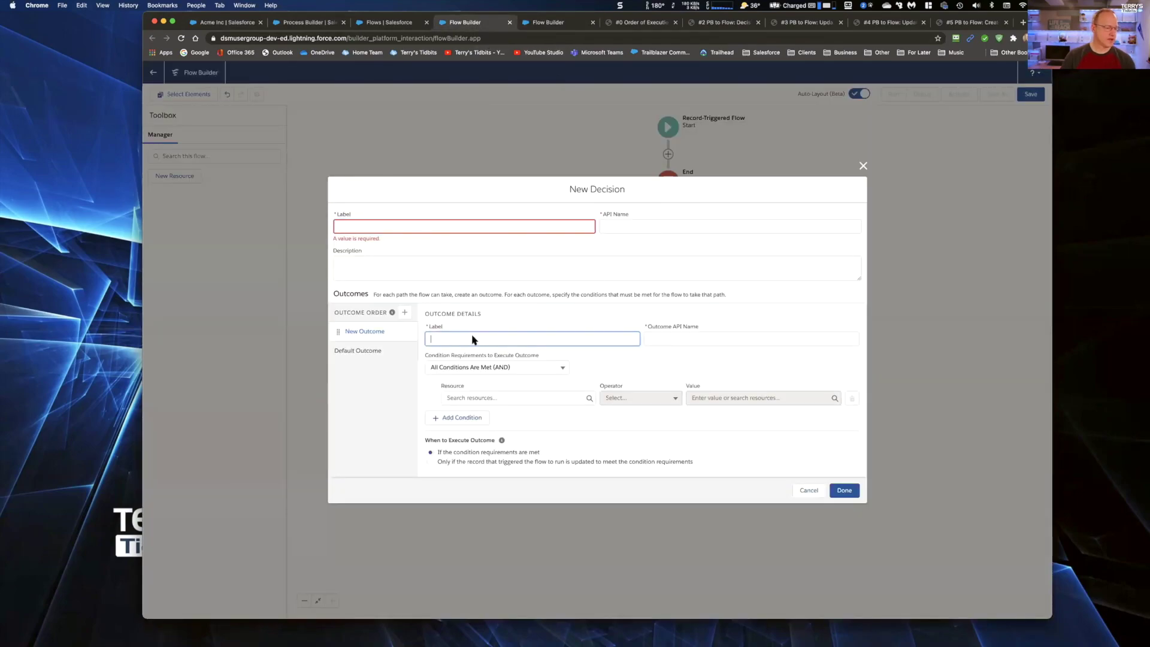
pyautogui.click(393, 220)
pyautogui.write('desc')
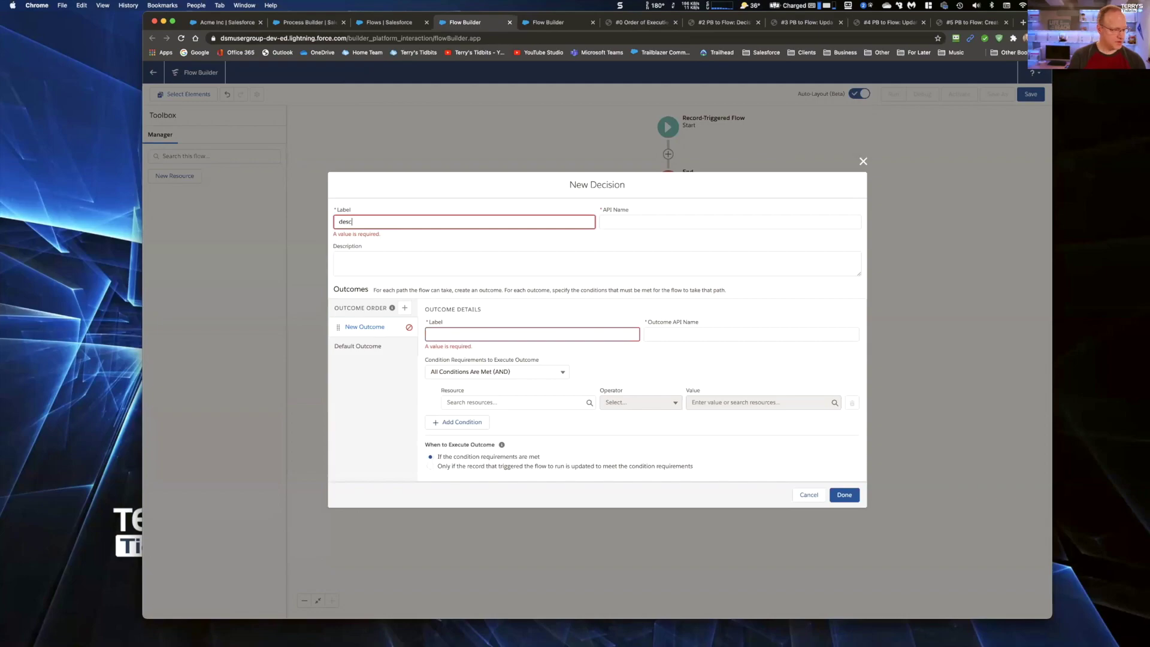
pyautogui.press('BackSpace')
pyautogui.press('BackSpace')
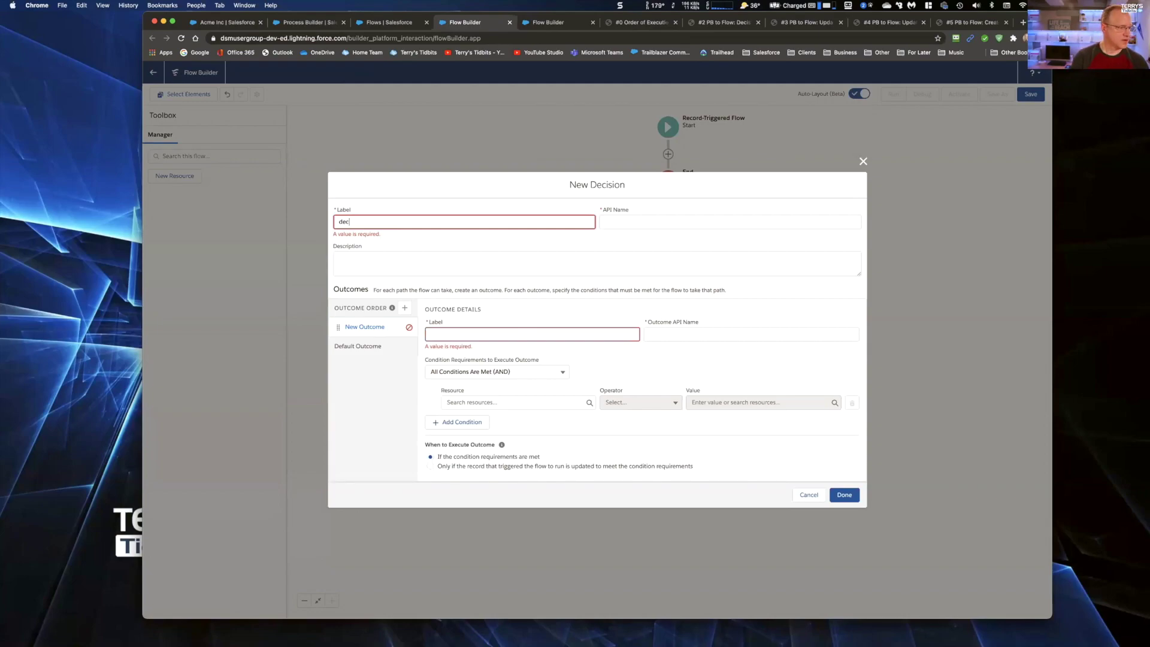
pyautogui.write('Update Address')
pyautogui.click(371, 222)
pyautogui.press('BackSpace')
pyautogui.press('Tab')
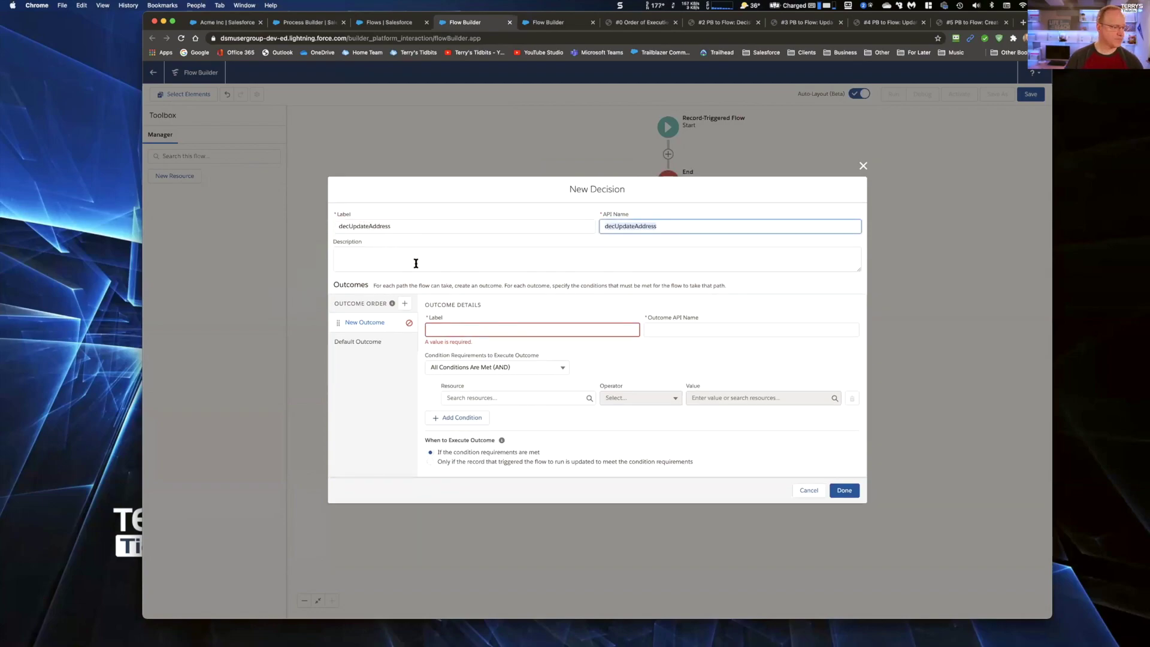
# Make the outcome require the record's Update All Contact Addresses to equal True, executing only when the record is updated to meet the condition
pyautogui.click(458, 328)
pyautogui.click(495, 398)
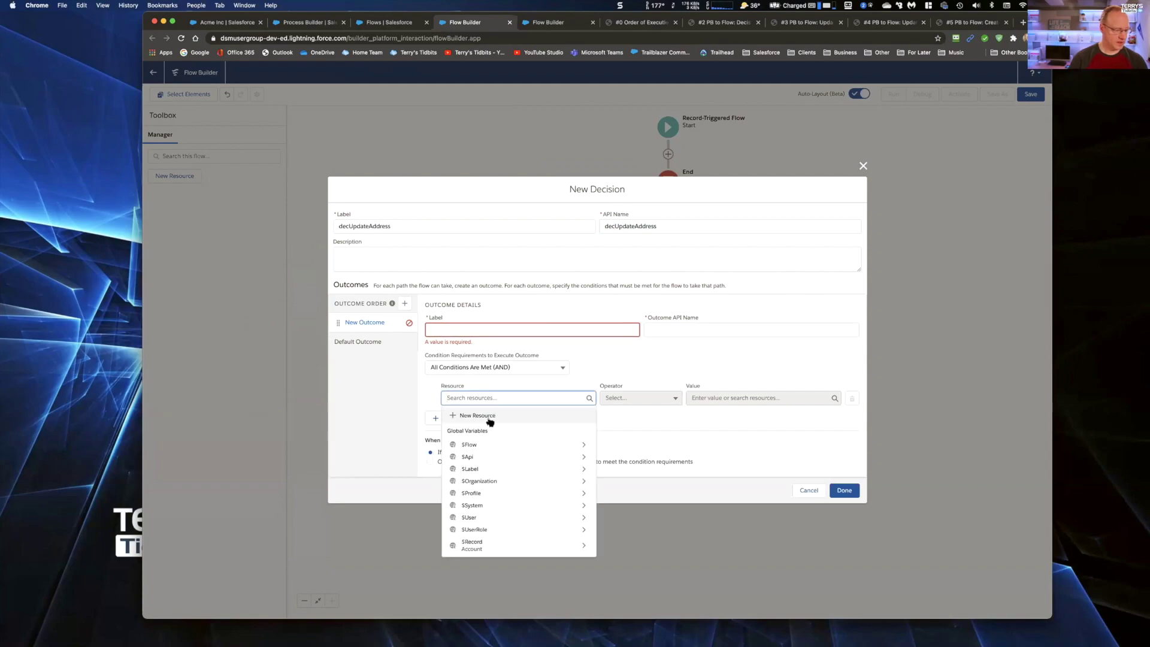
pyautogui.click(533, 542)
pyautogui.write('upd')
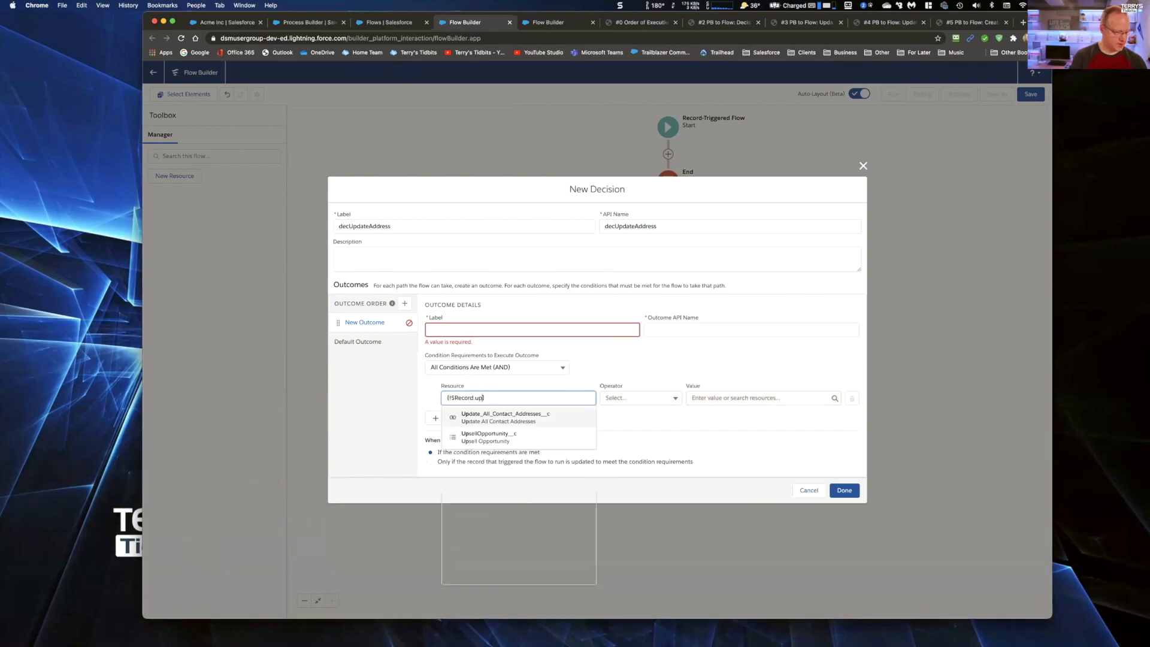
pyautogui.click(533, 419)
pyautogui.click(740, 398)
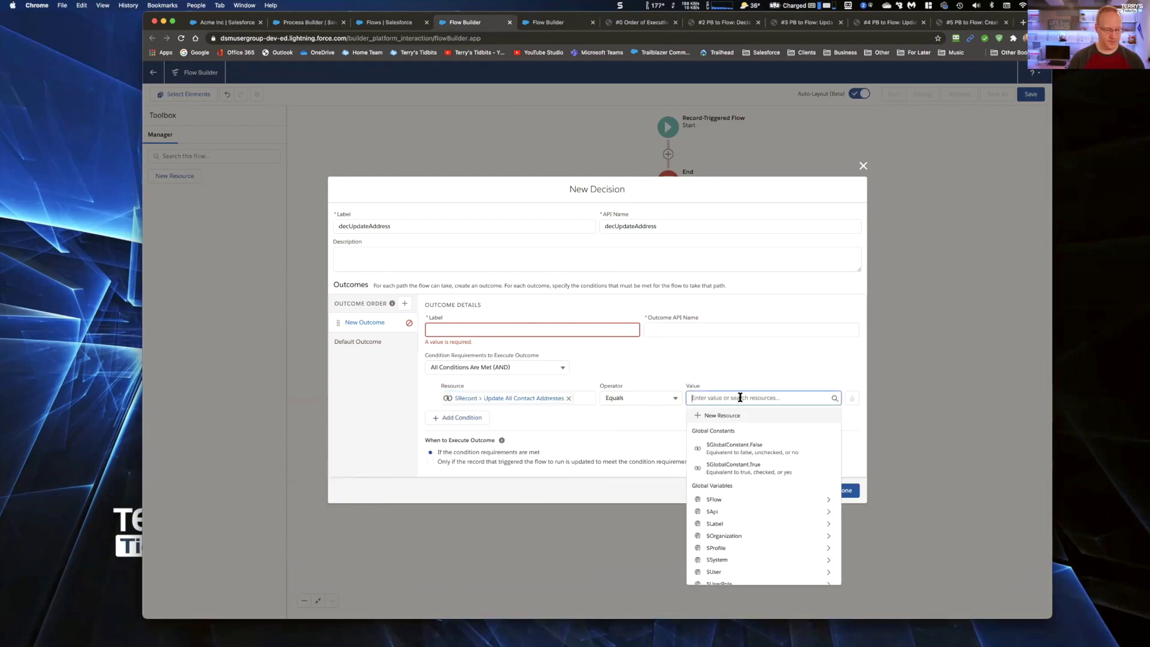
pyautogui.click(766, 468)
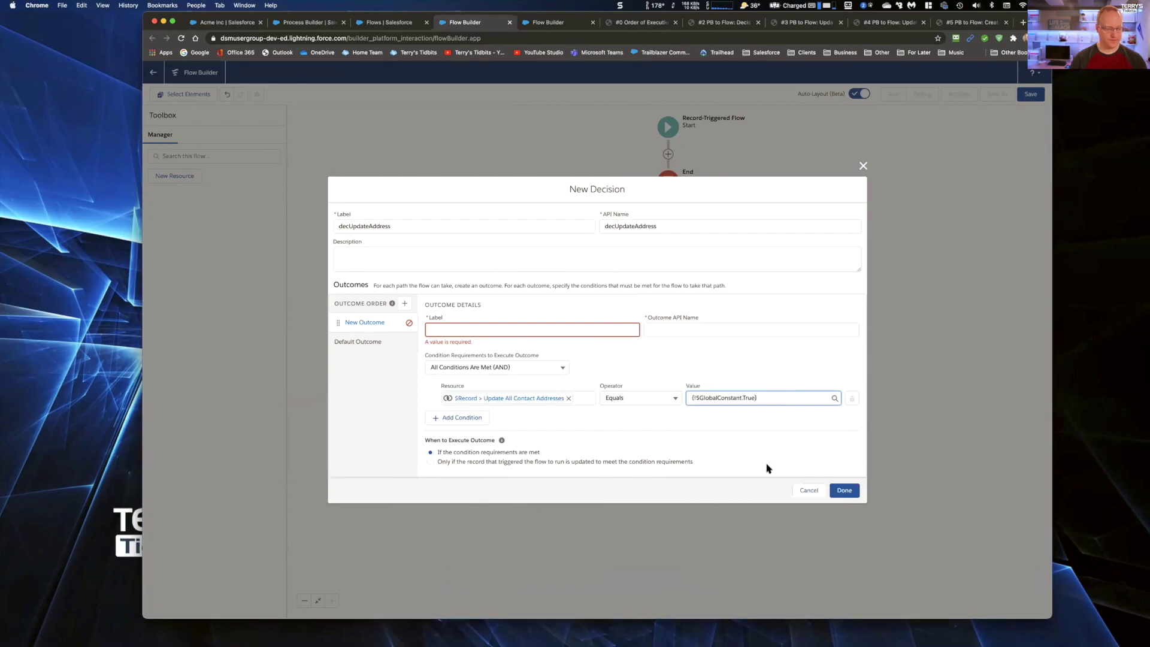
pyautogui.click(539, 463)
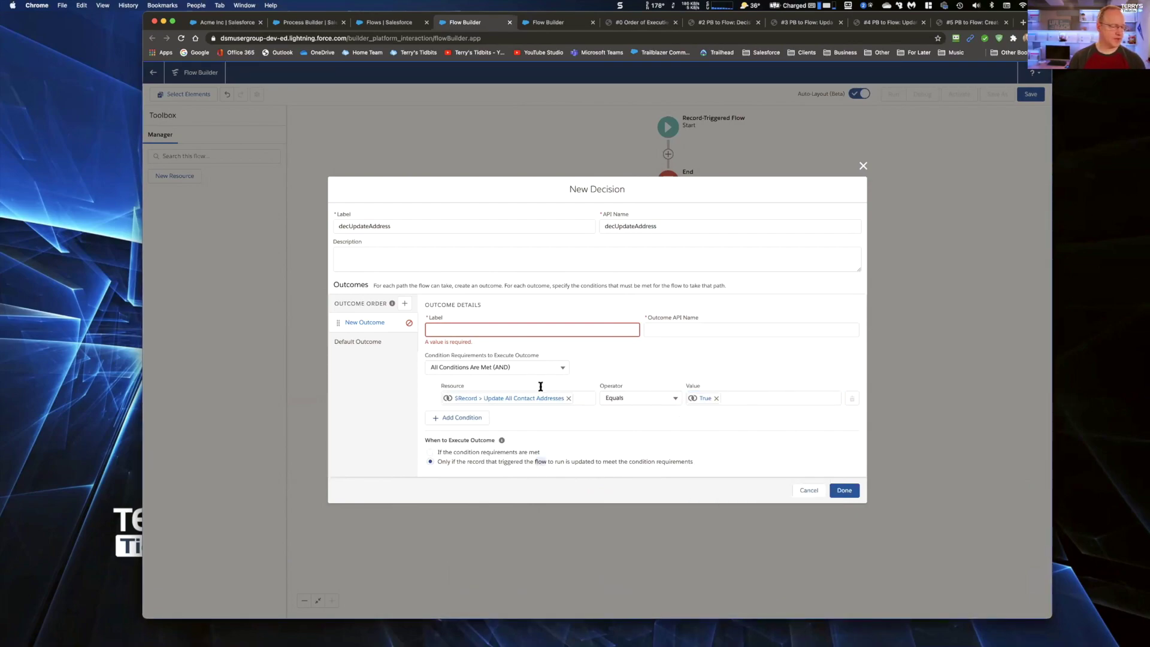
# Label the decision's conditional outcome UpdateAddress, with a matching outcome API name
pyautogui.click(448, 327)
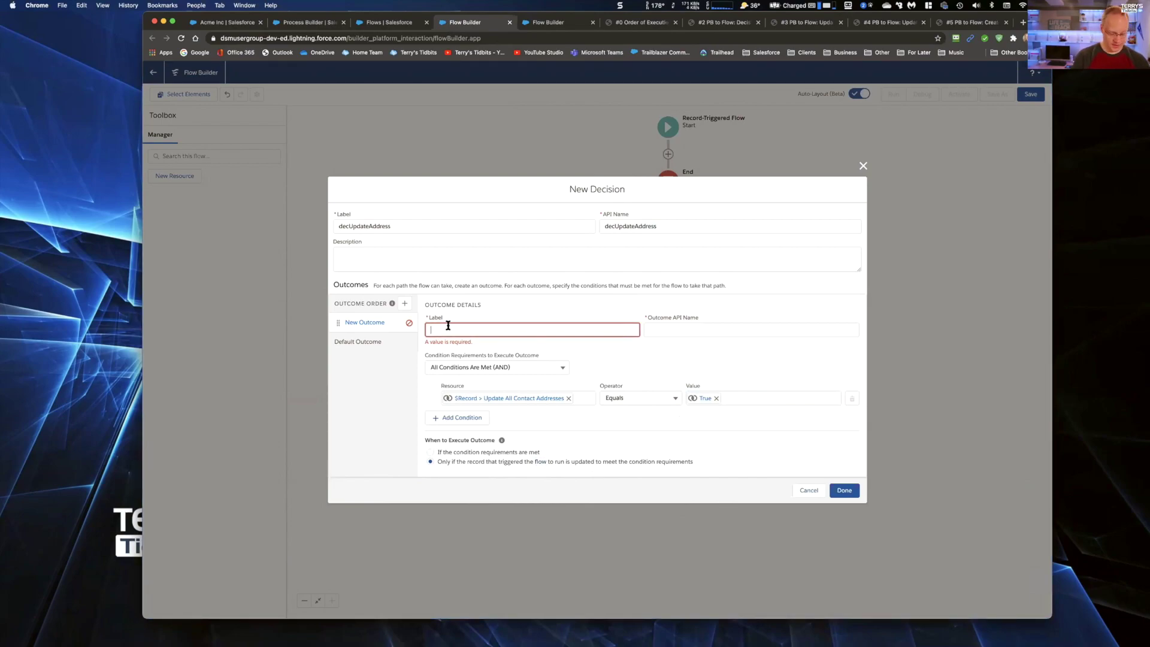
pyautogui.write('Up')
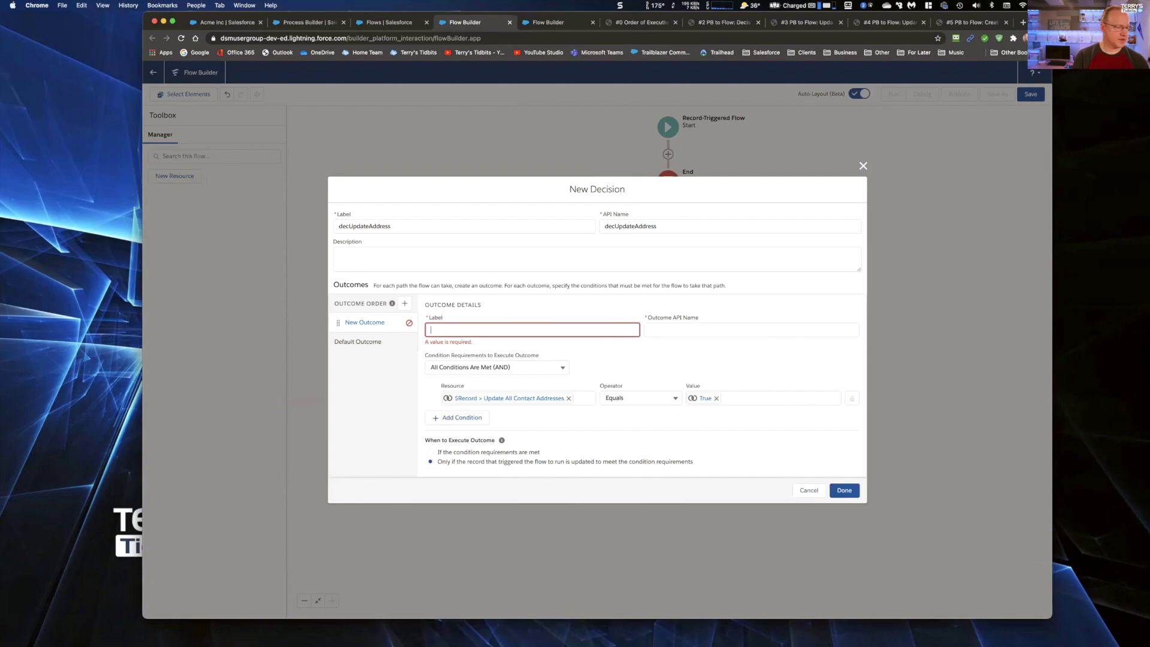
pyautogui.write('Update Address')
pyautogui.click(452, 329)
pyautogui.press('BackSpace')
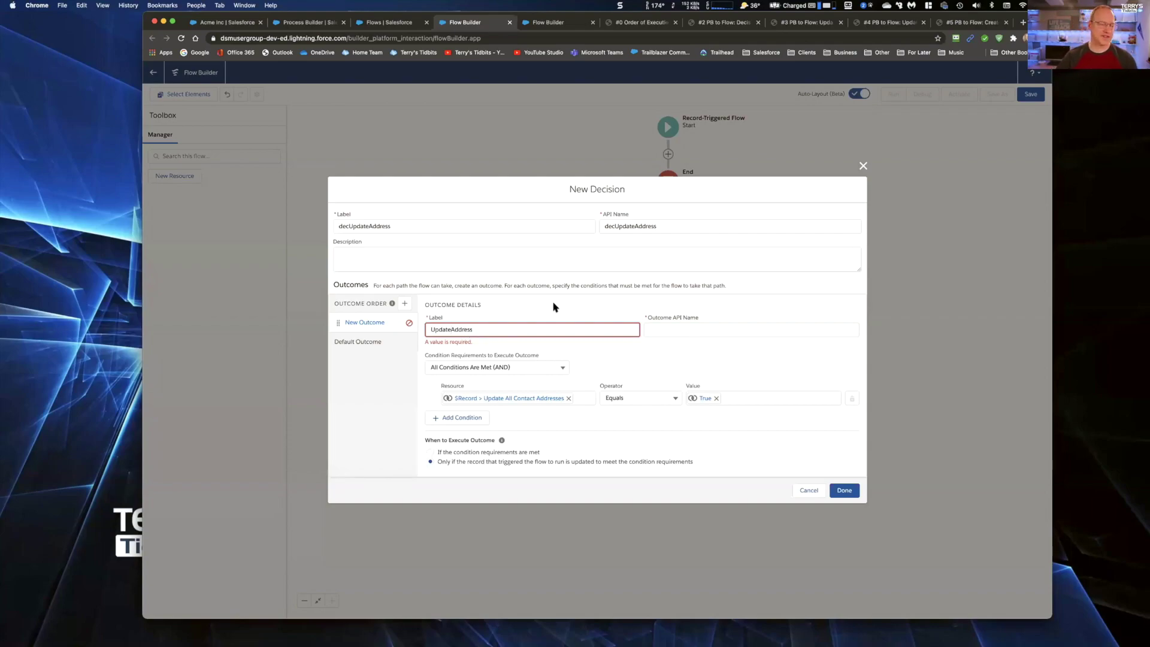
pyautogui.press('Tab')
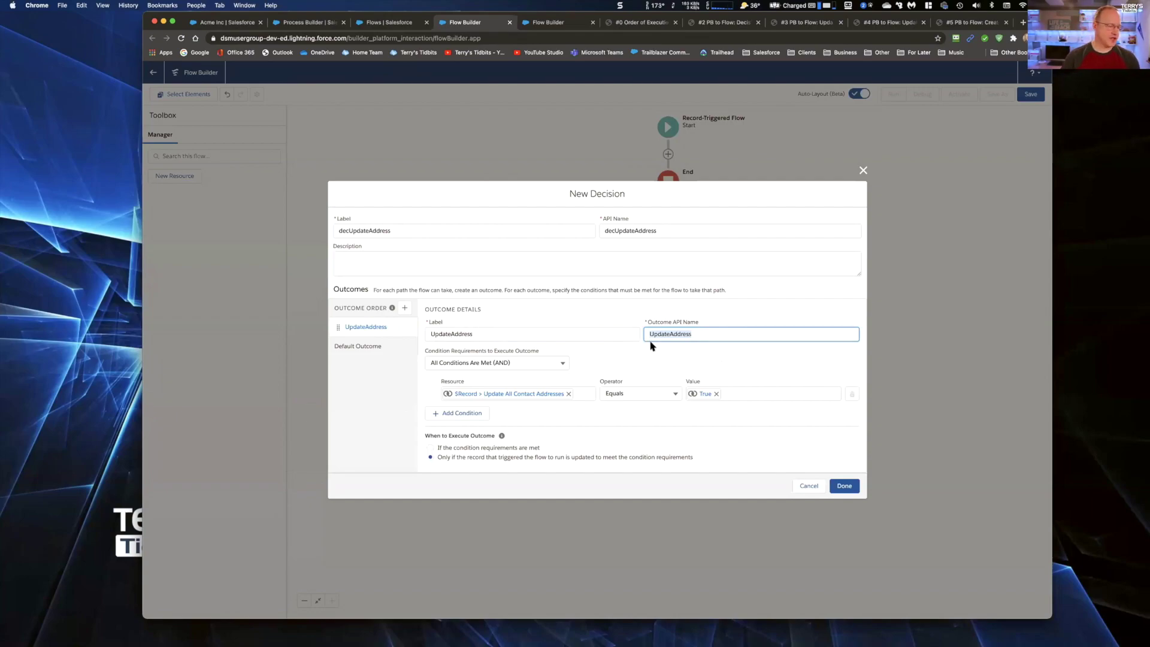
# Rename the decision's default outcome to "Don't Update"
pyautogui.click(365, 344)
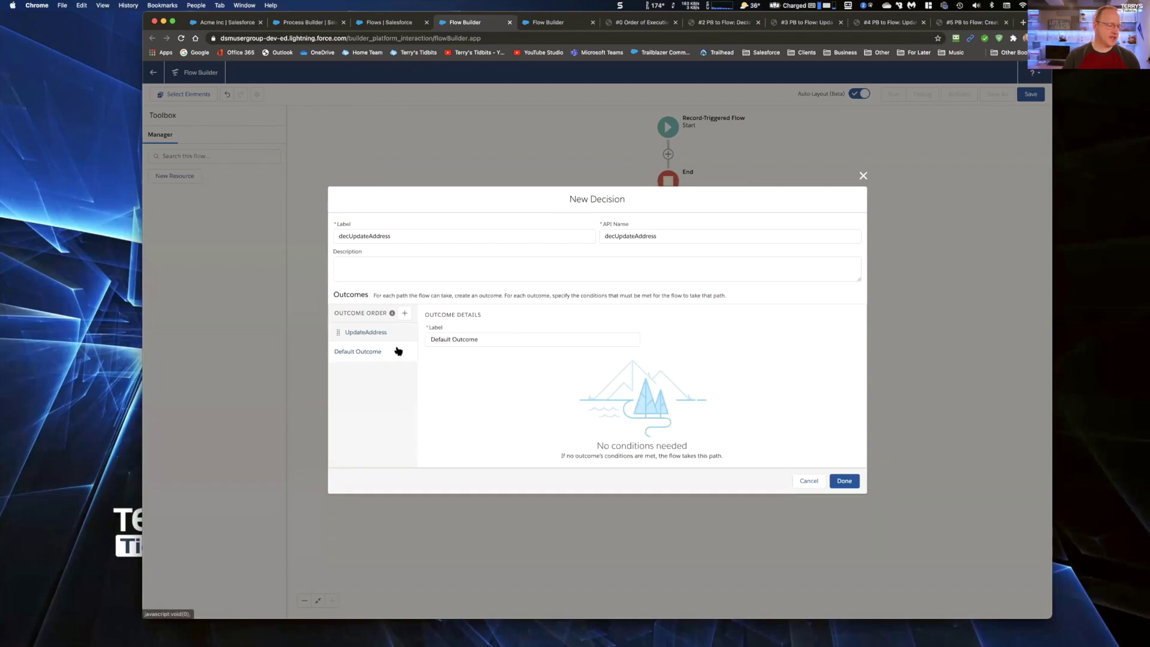
pyautogui.click(484, 336)
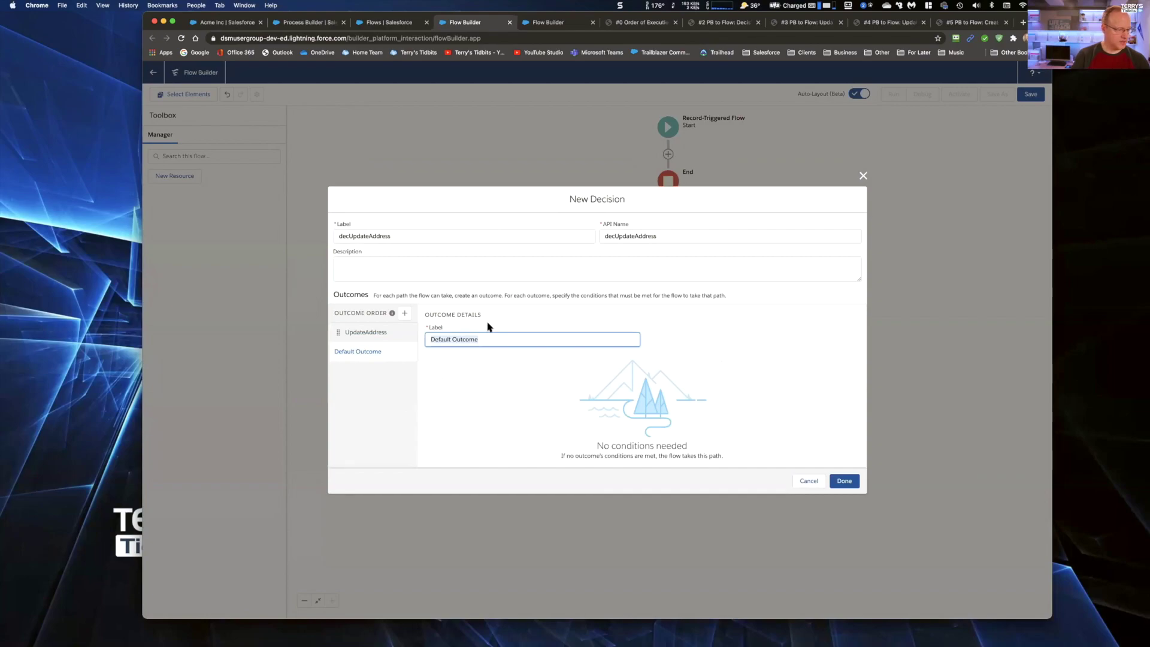
pyautogui.press('super+a')
pyautogui.write('Don')
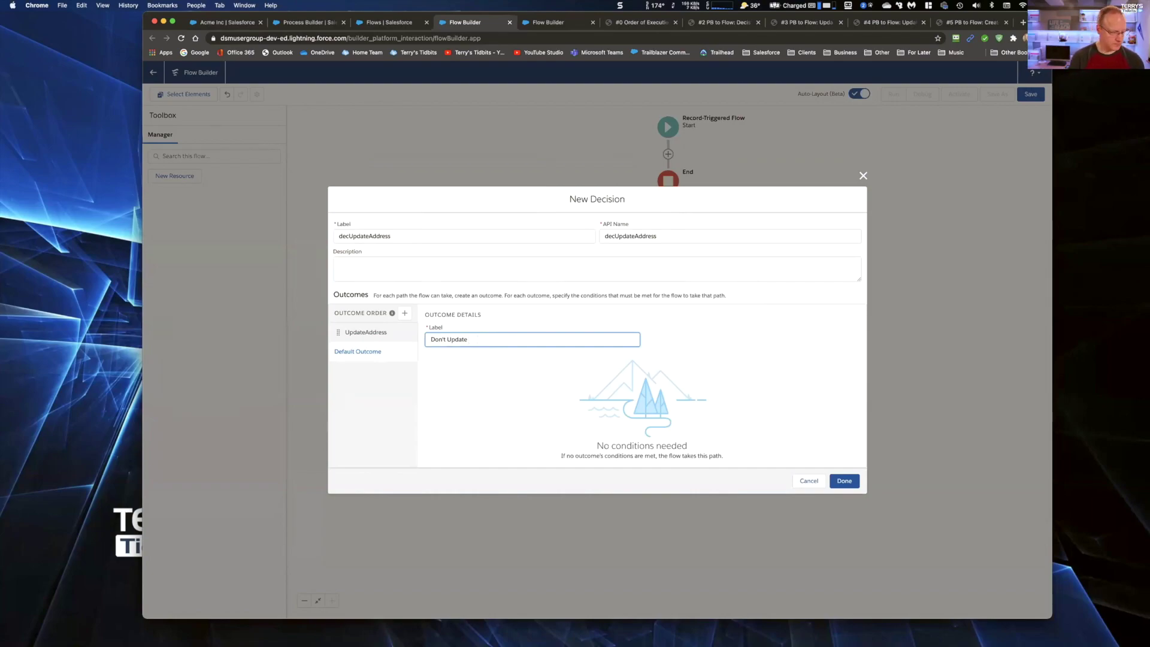
pyautogui.press('Tab')
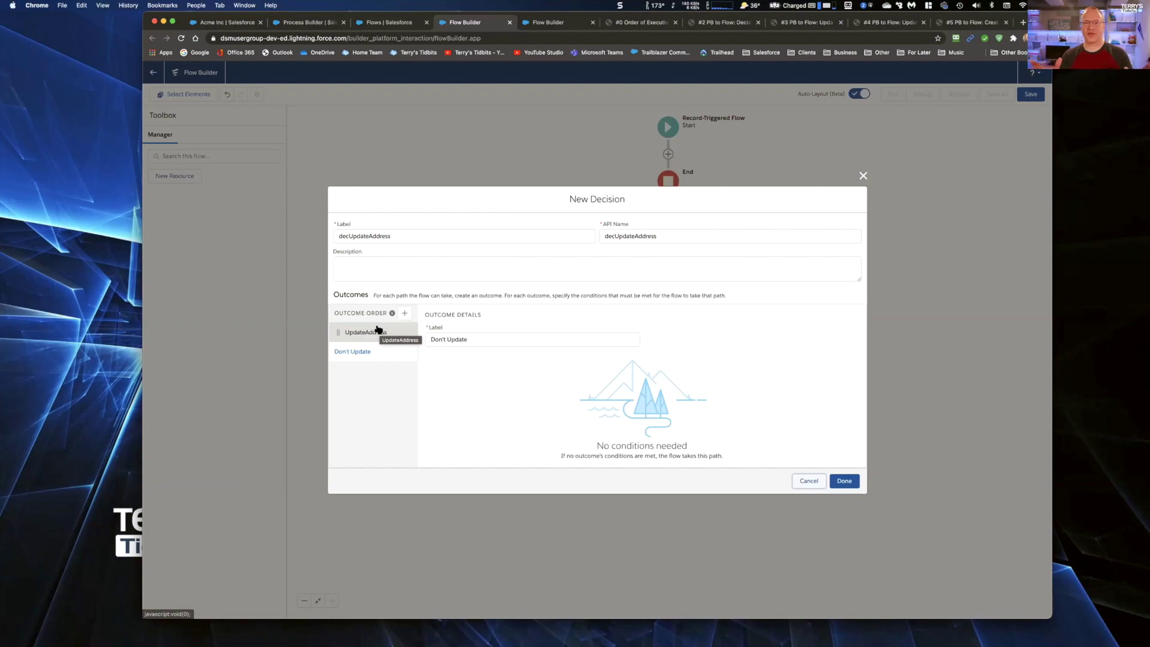
# Try adding three blank outcomes to the decision, and delete them again
pyautogui.click(404, 313)
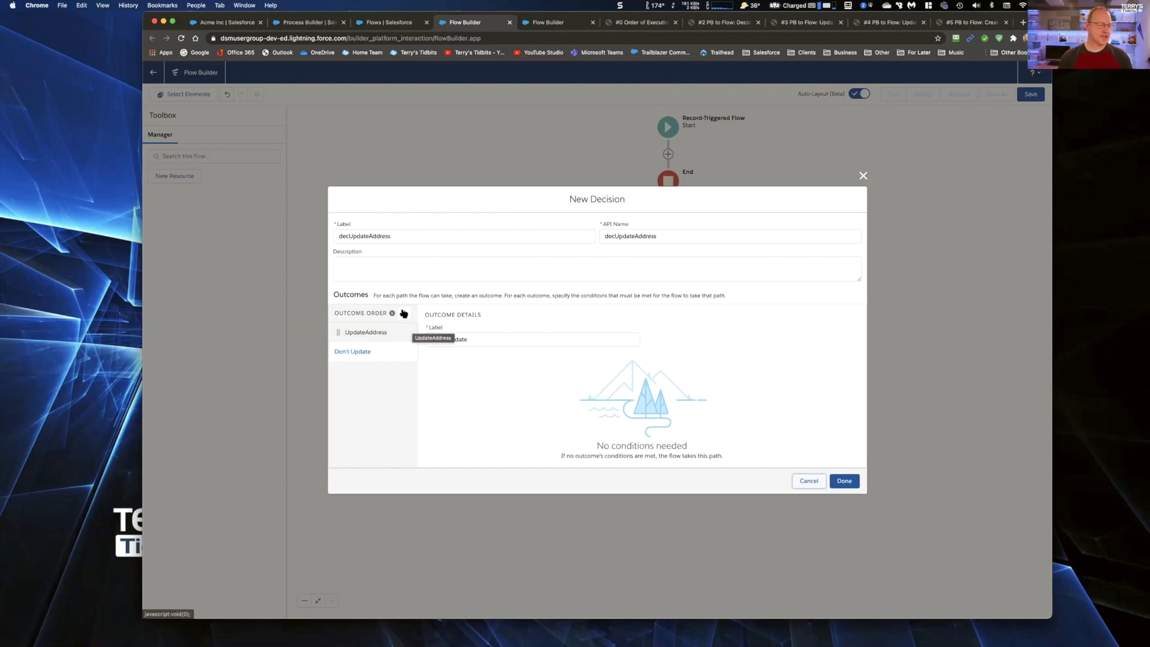
pyautogui.click(404, 305)
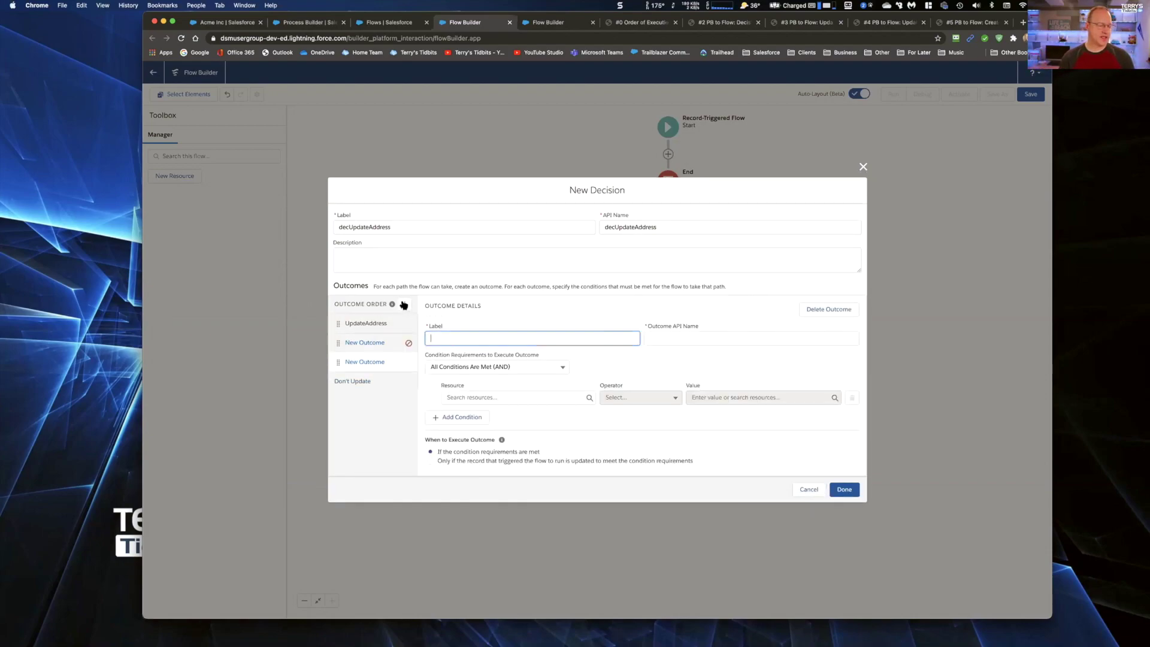
pyautogui.click(404, 305)
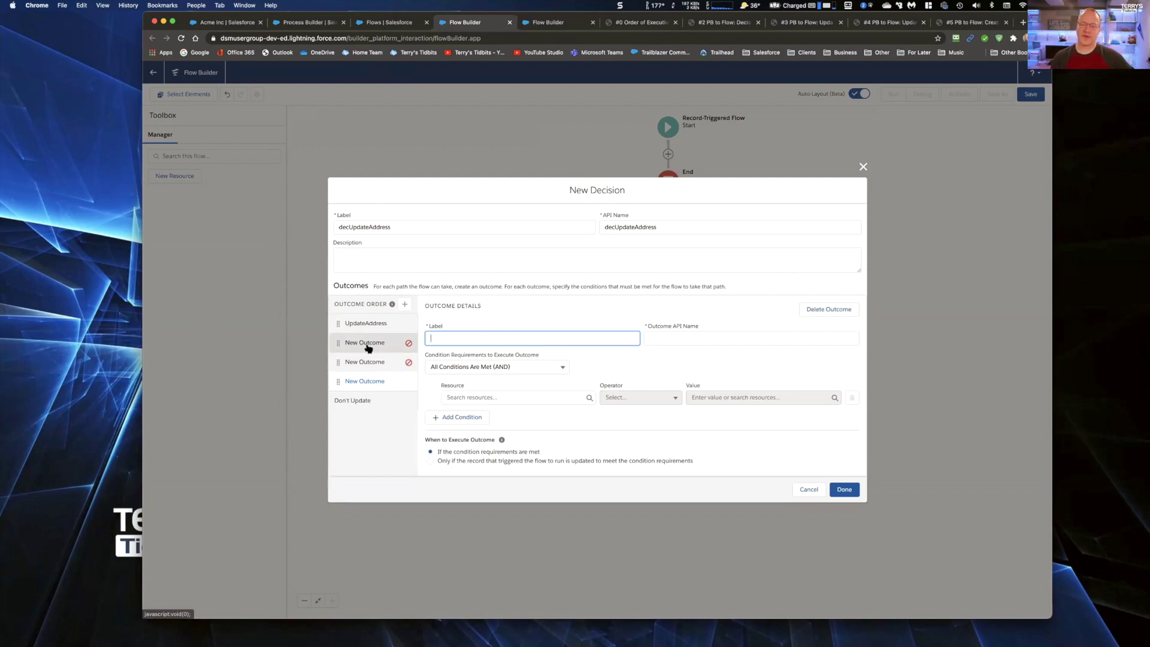
pyautogui.moveTo(336, 342); pyautogui.dragTo(336, 345)
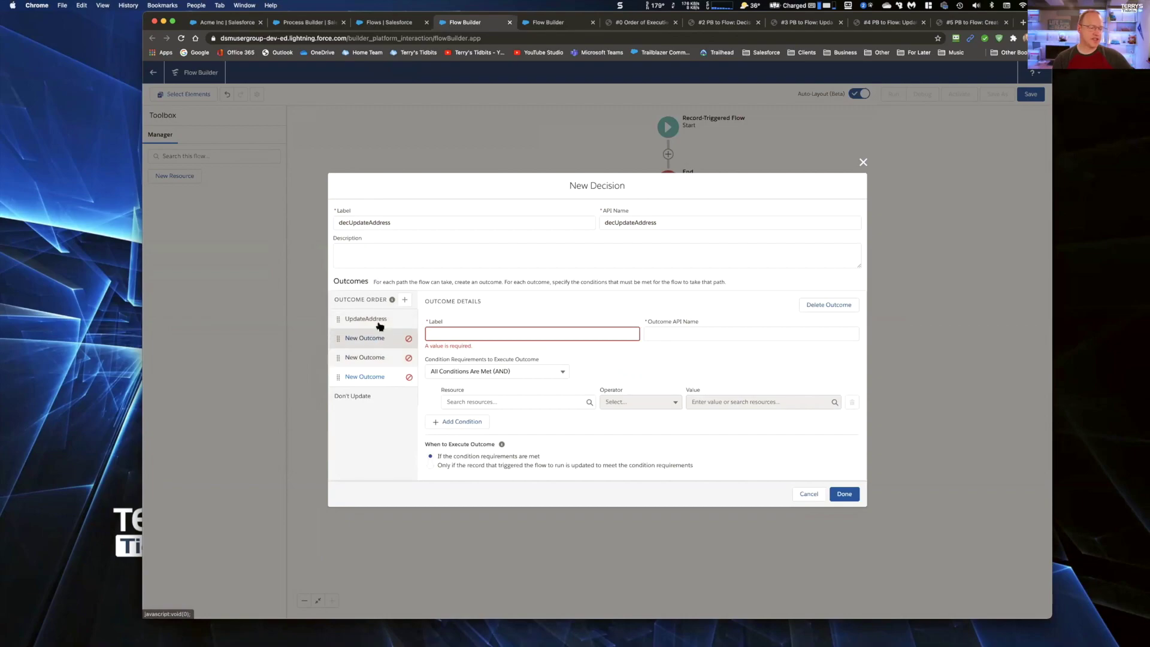
pyautogui.click(825, 306)
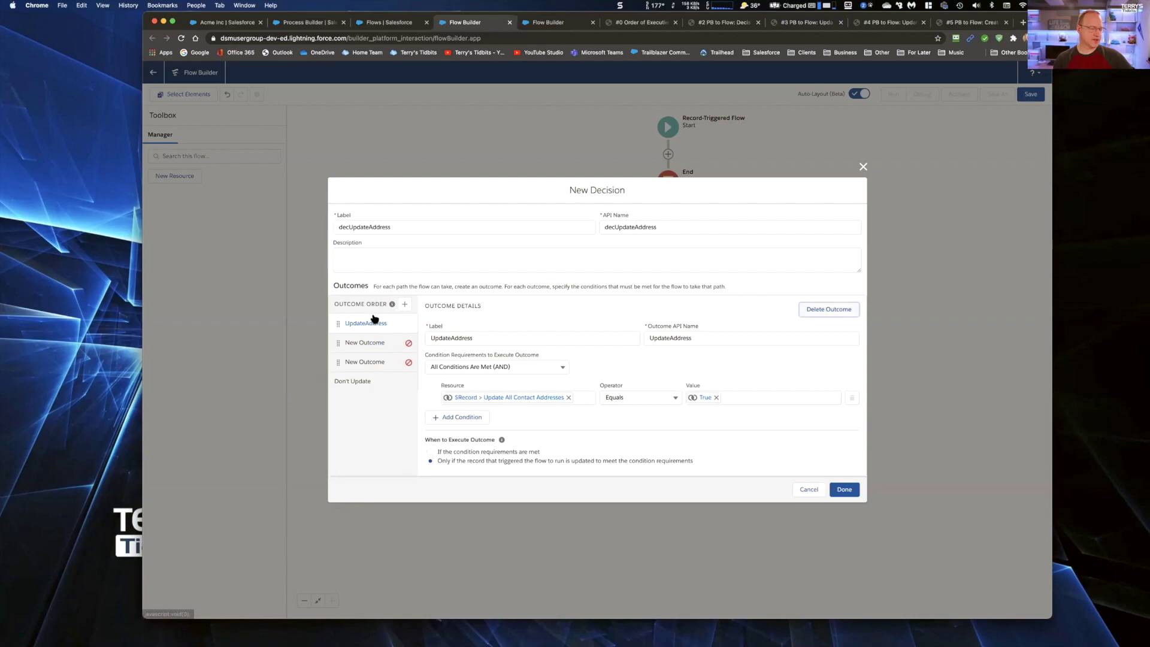
pyautogui.click(366, 340)
pyautogui.click(808, 308)
pyautogui.click(383, 340)
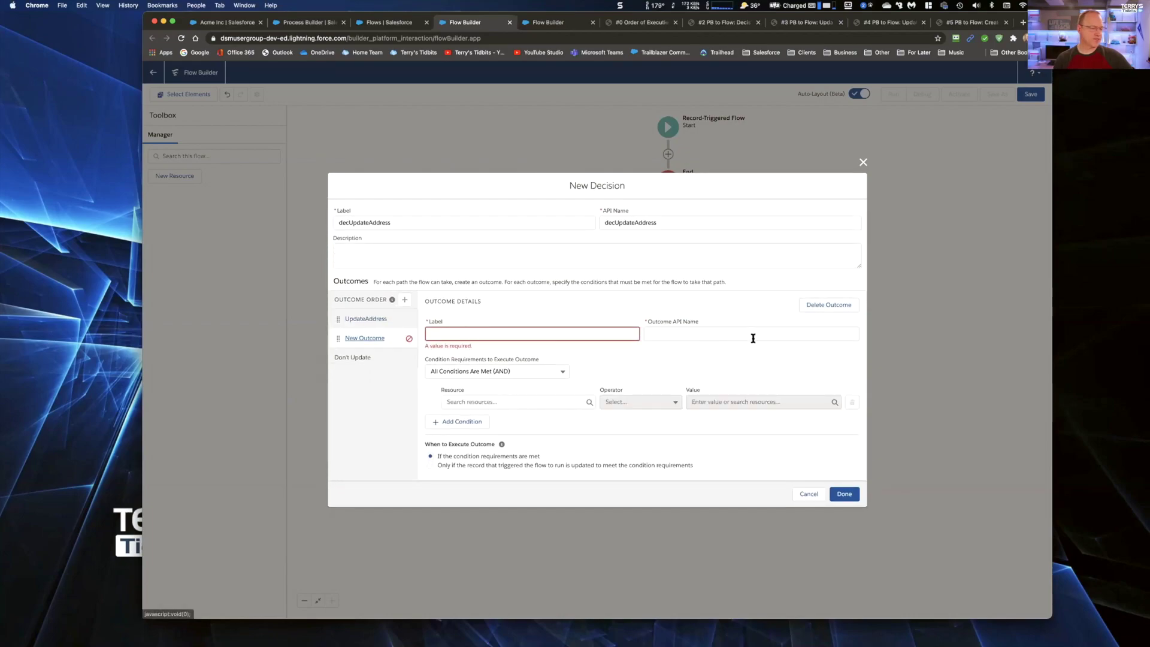
pyautogui.click(825, 306)
# Finish the decision and add an Update Records element labelled updateContactAddresses on the UpdateAddress path
pyautogui.click(845, 487)
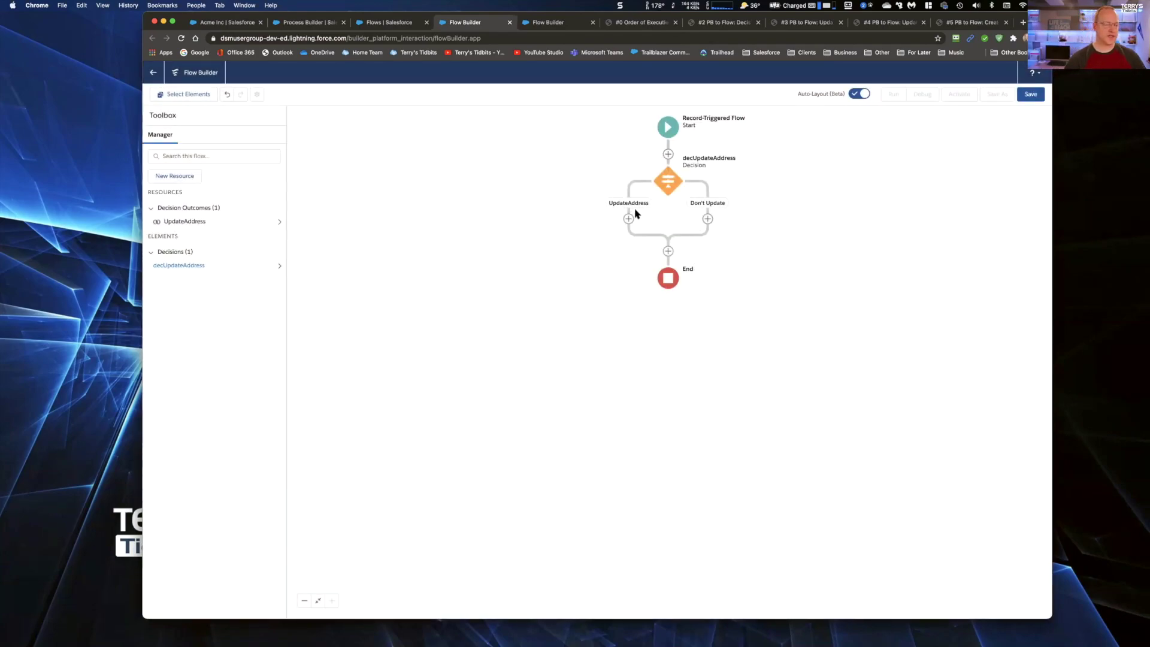
pyautogui.click(628, 219)
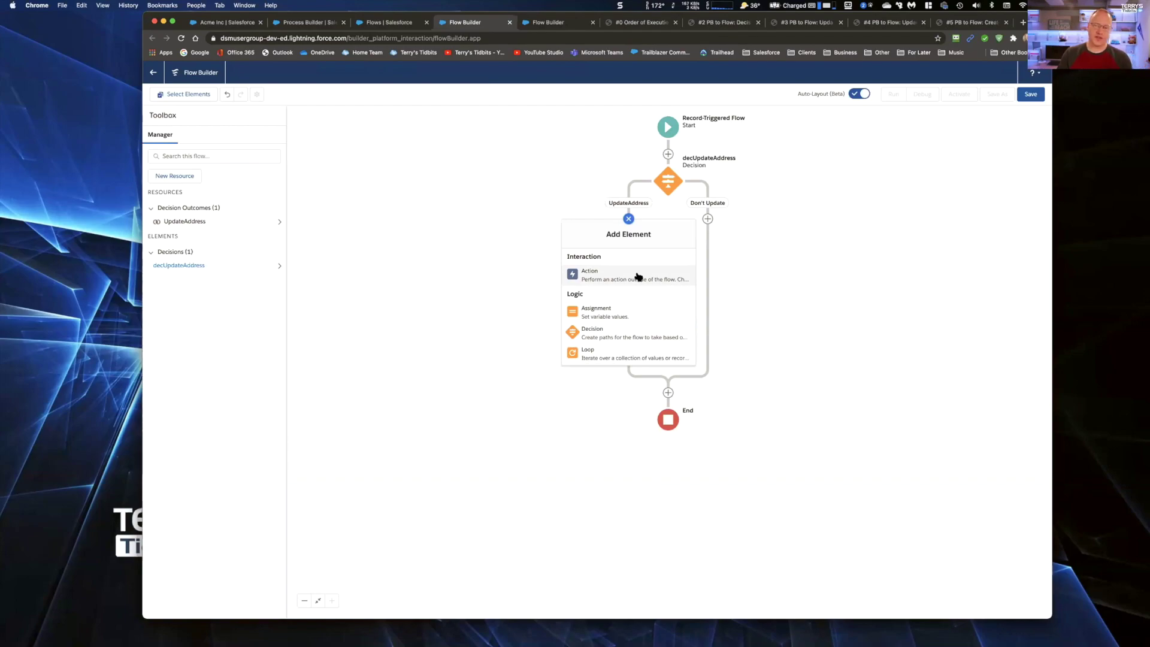
pyautogui.scroll(-2, 642, 294)
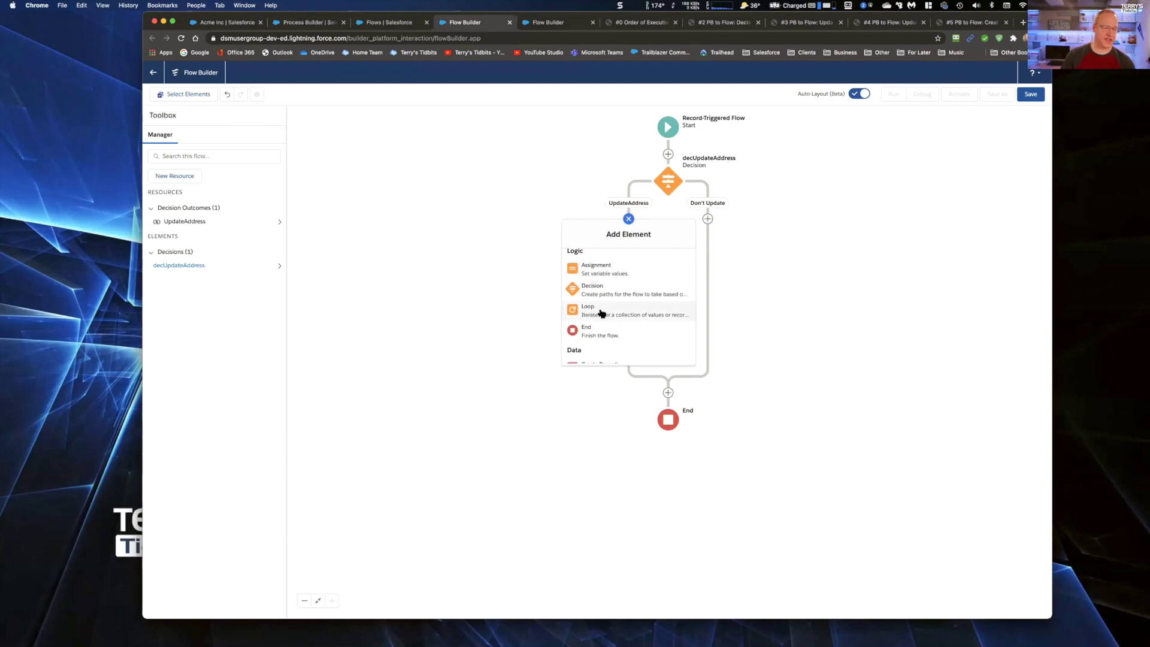
pyautogui.scroll(-1, 605, 325)
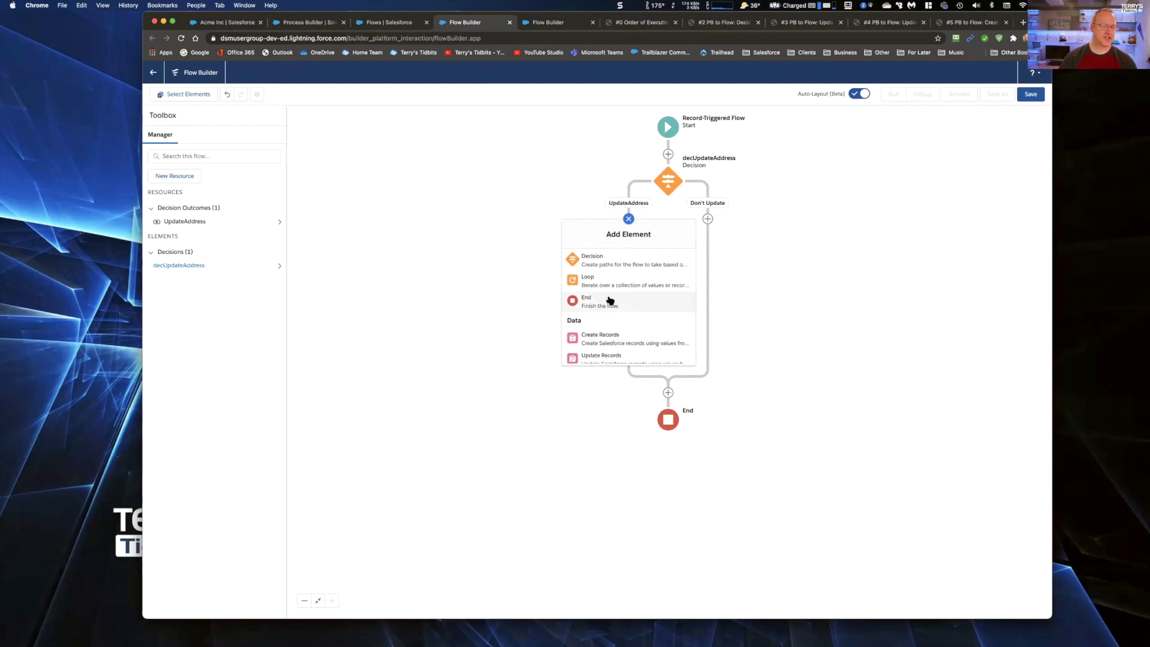
pyautogui.scroll(-1, 610, 300)
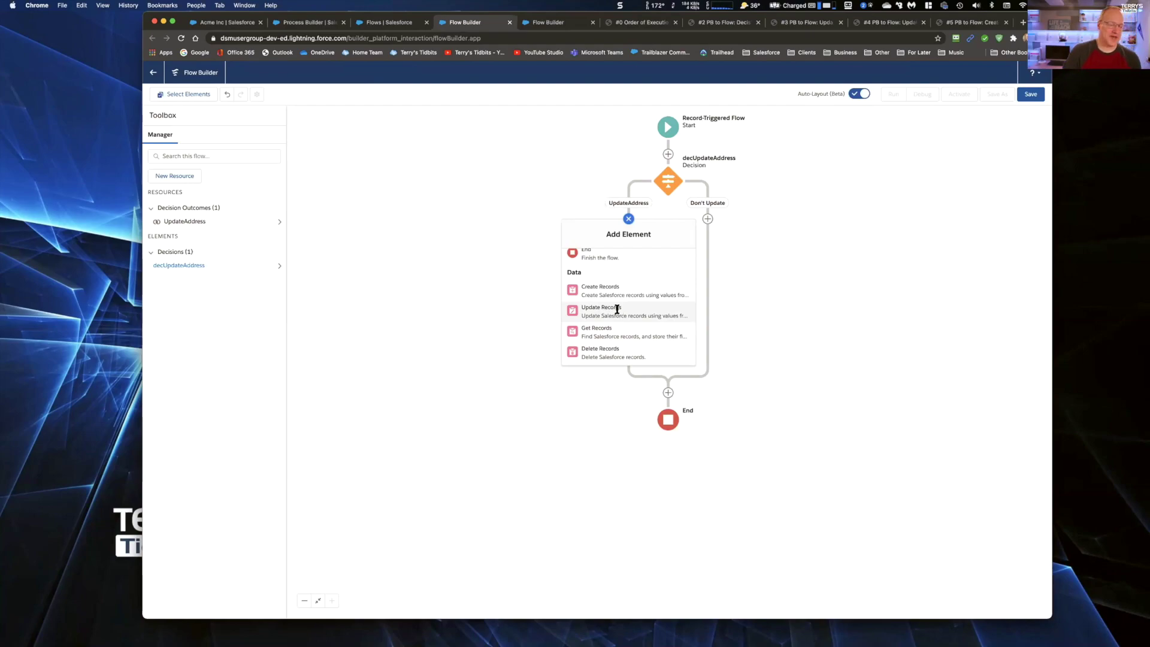
pyautogui.click(617, 312)
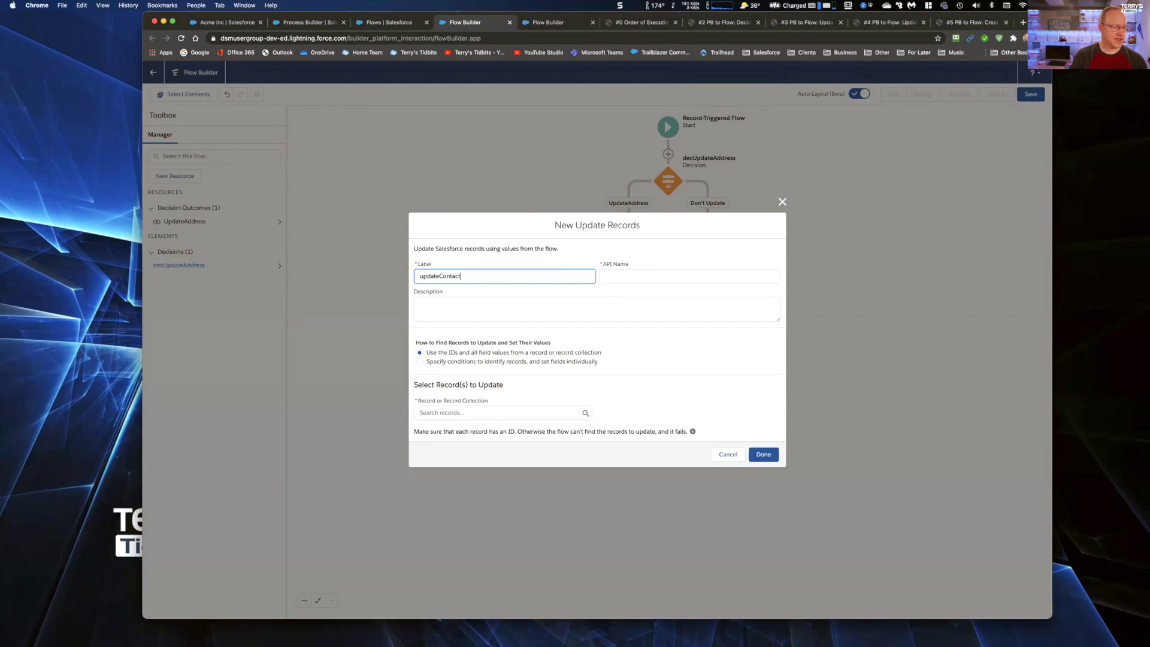
pyautogui.write('Addrtesses')
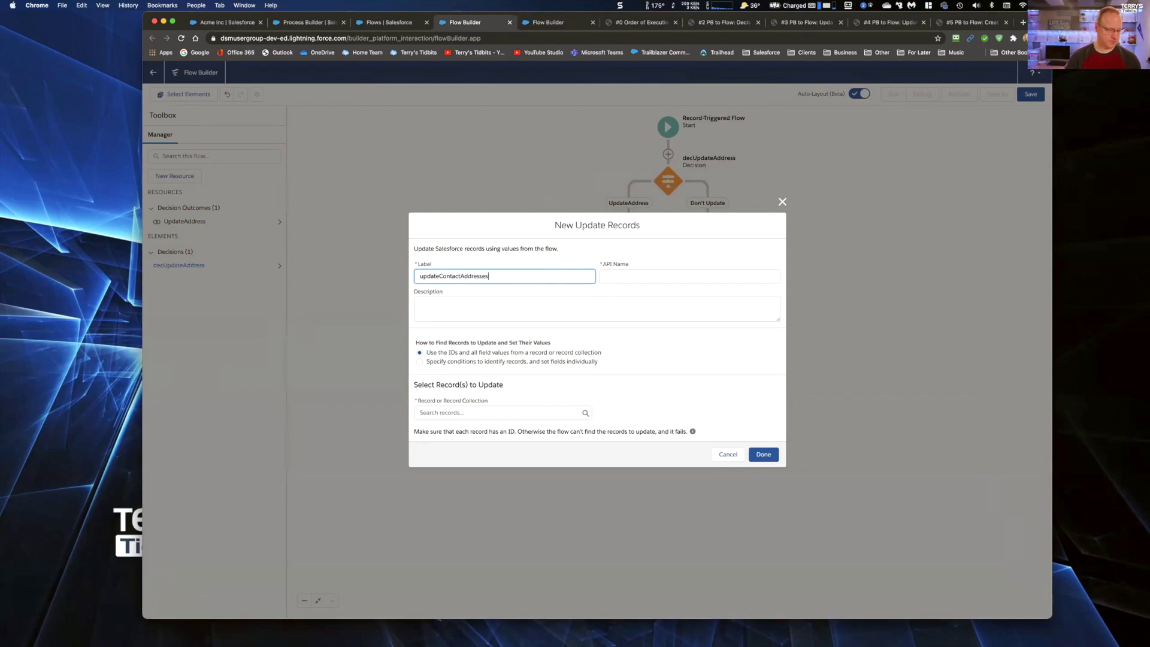
pyautogui.press('Tab')
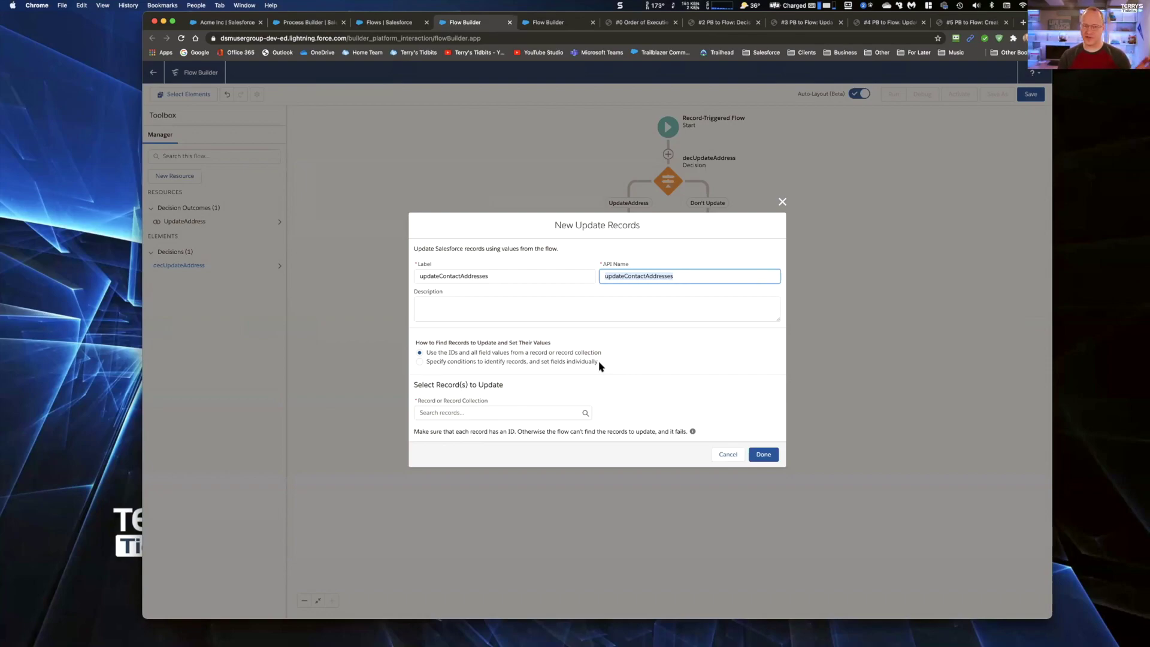
# Have the update identify records by conditions with individually set fields, and choose Contact as the object to update
pyautogui.click(420, 362)
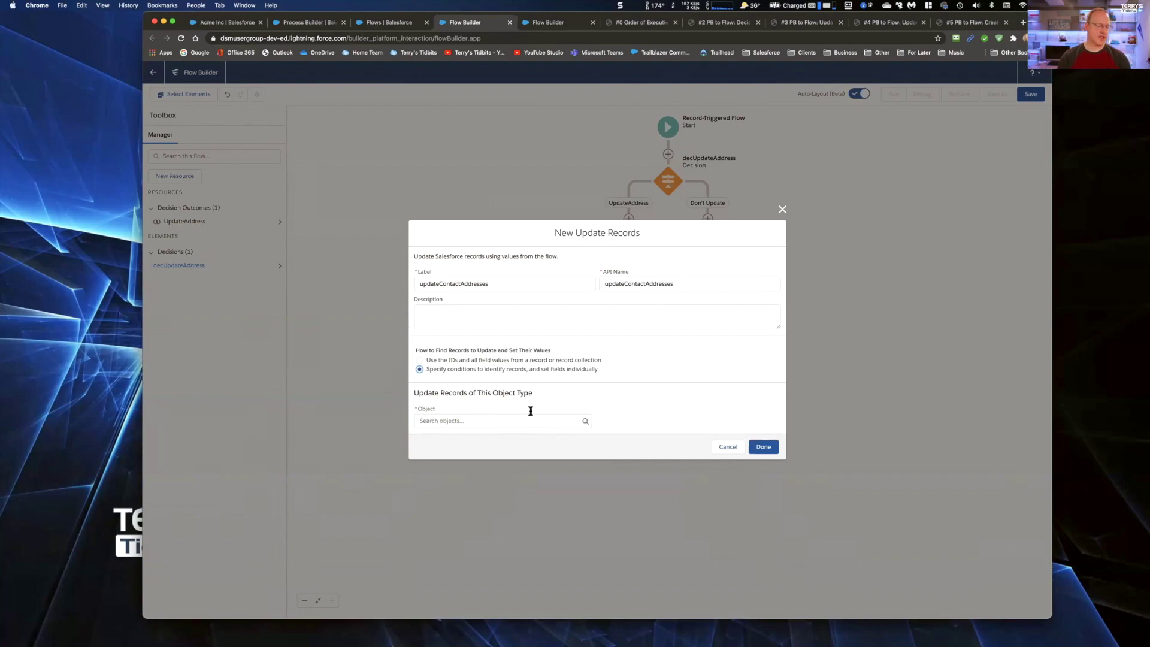
pyautogui.click(447, 422)
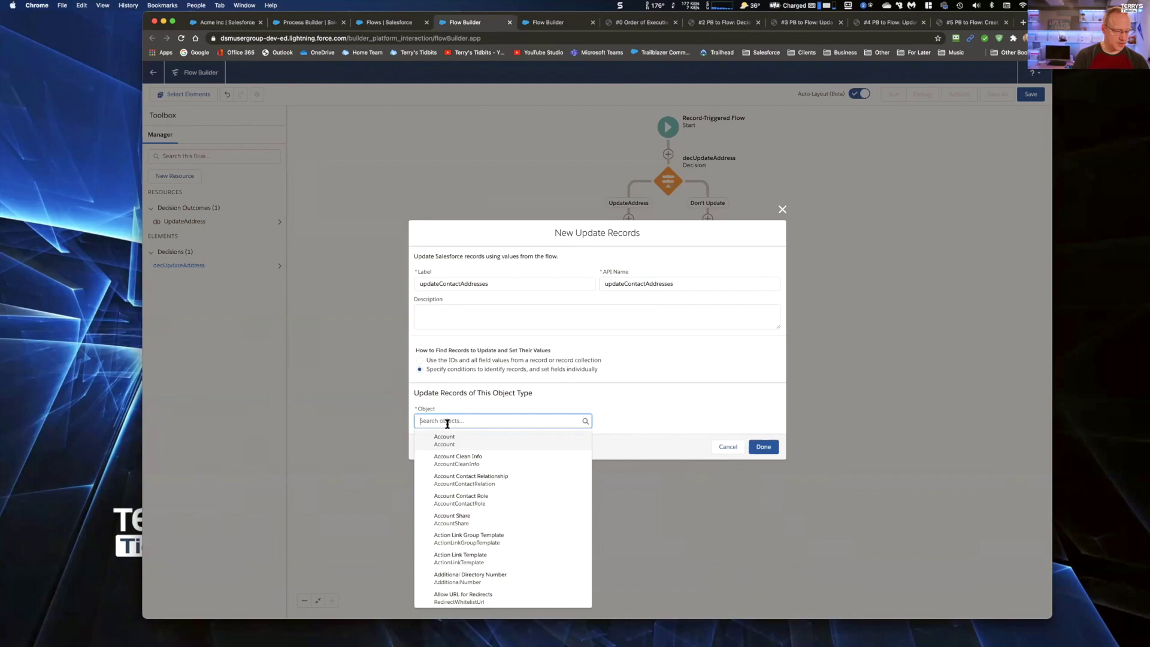
pyautogui.write('conta')
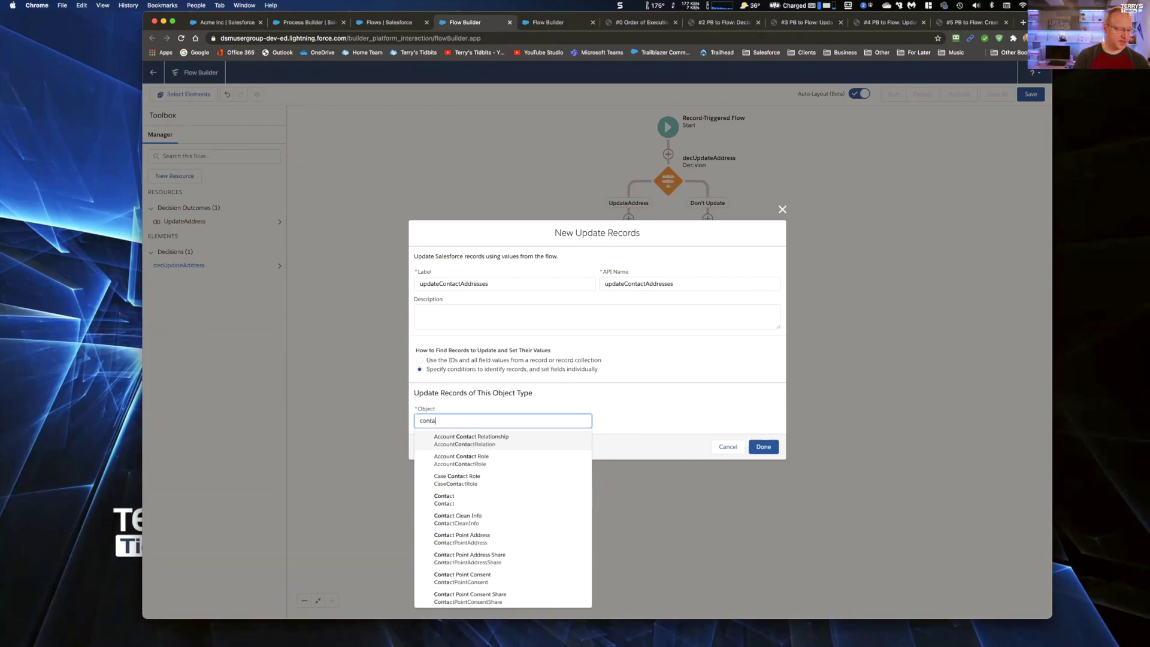
pyautogui.write('c')
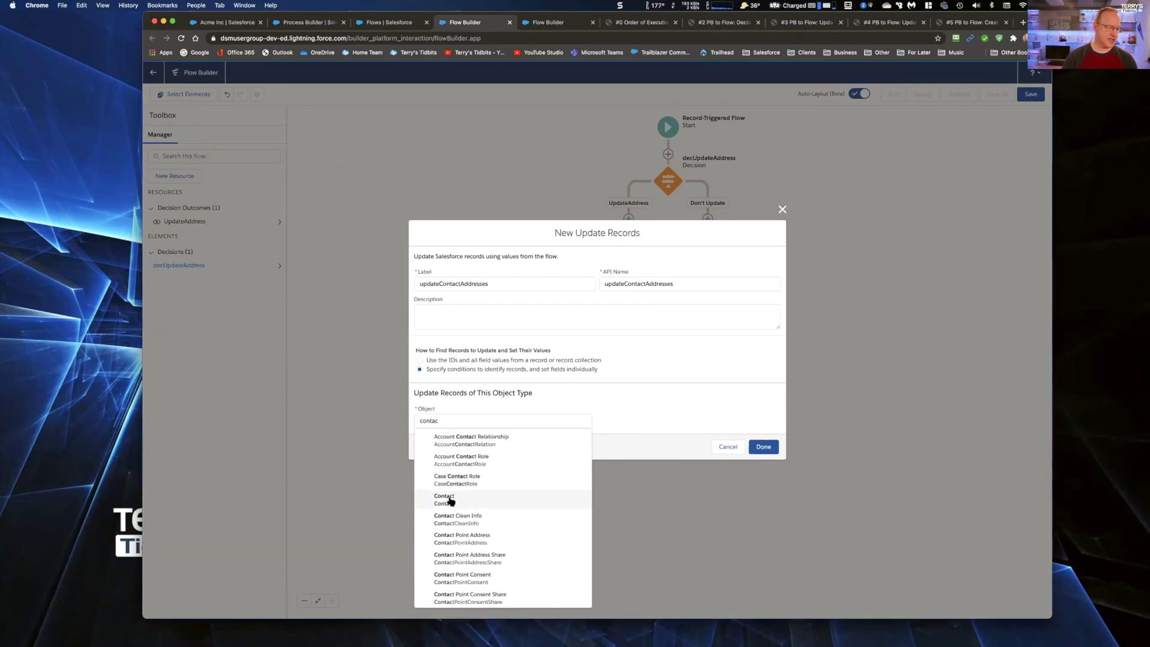
pyautogui.click(451, 500)
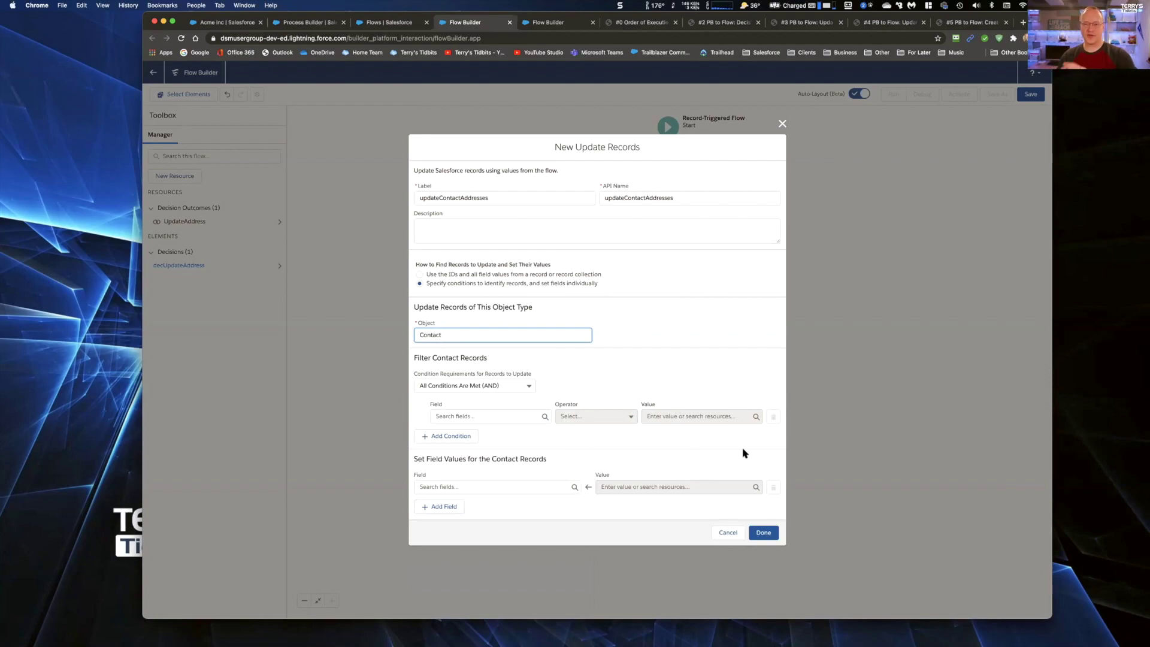
# Filter the contacts to those whose AccountId equals the triggering record's Account ID ($Record.Id)
pyautogui.click(485, 416)
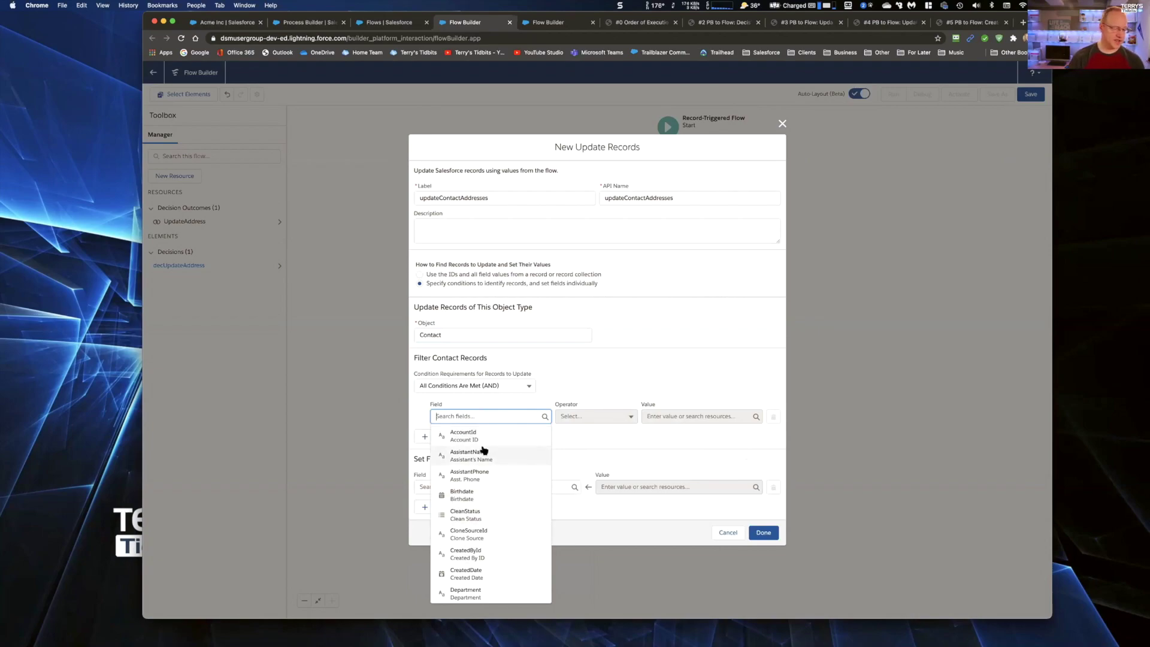
pyautogui.click(469, 436)
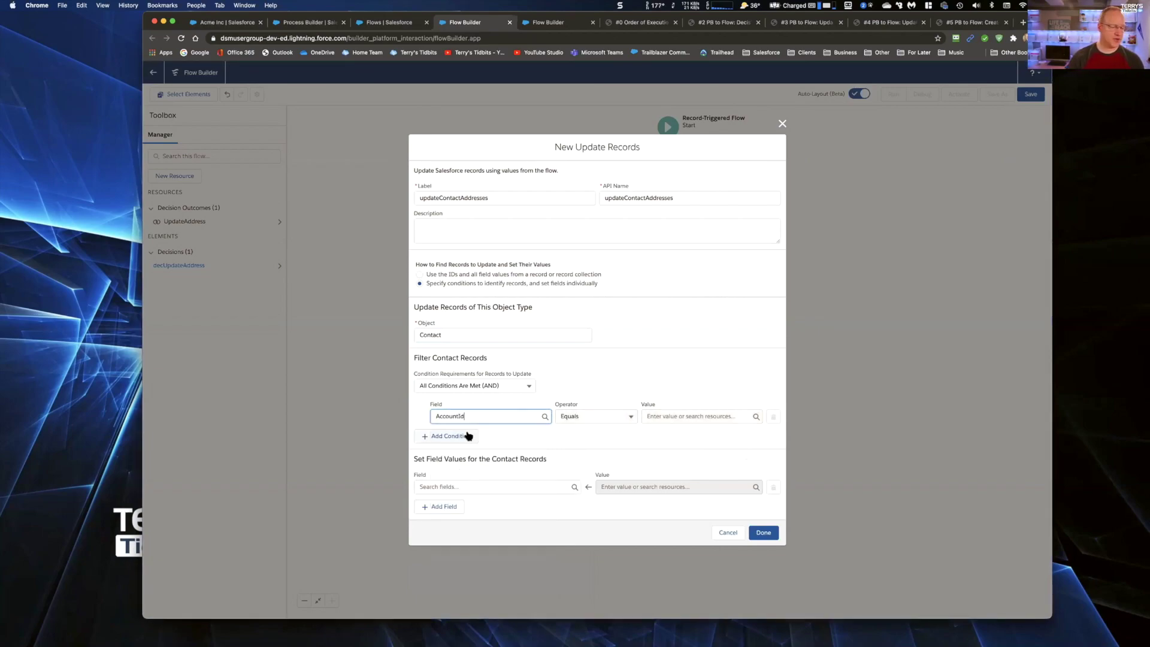
pyautogui.click(660, 422)
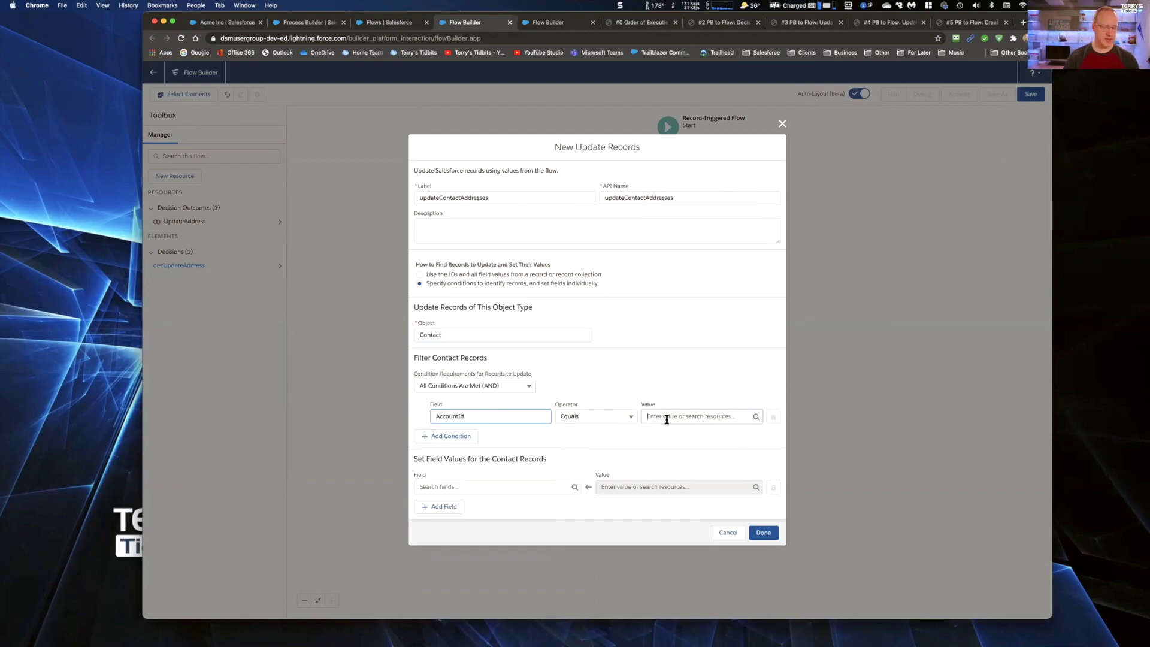
pyautogui.scroll(-2, 709, 585)
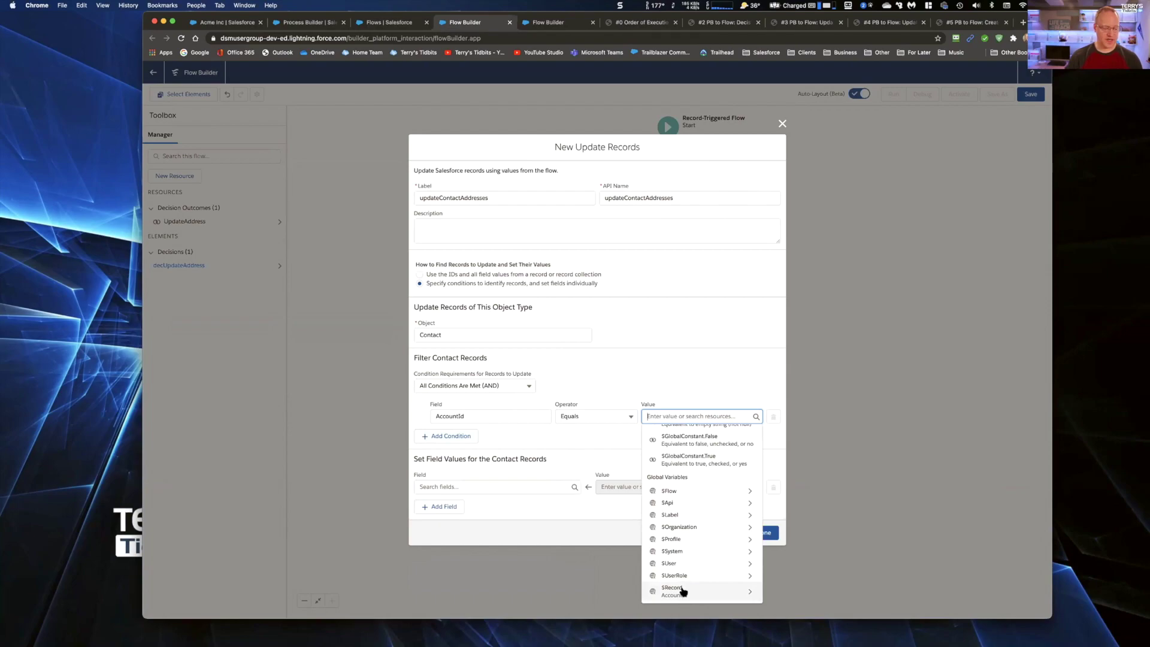
pyautogui.click(682, 590)
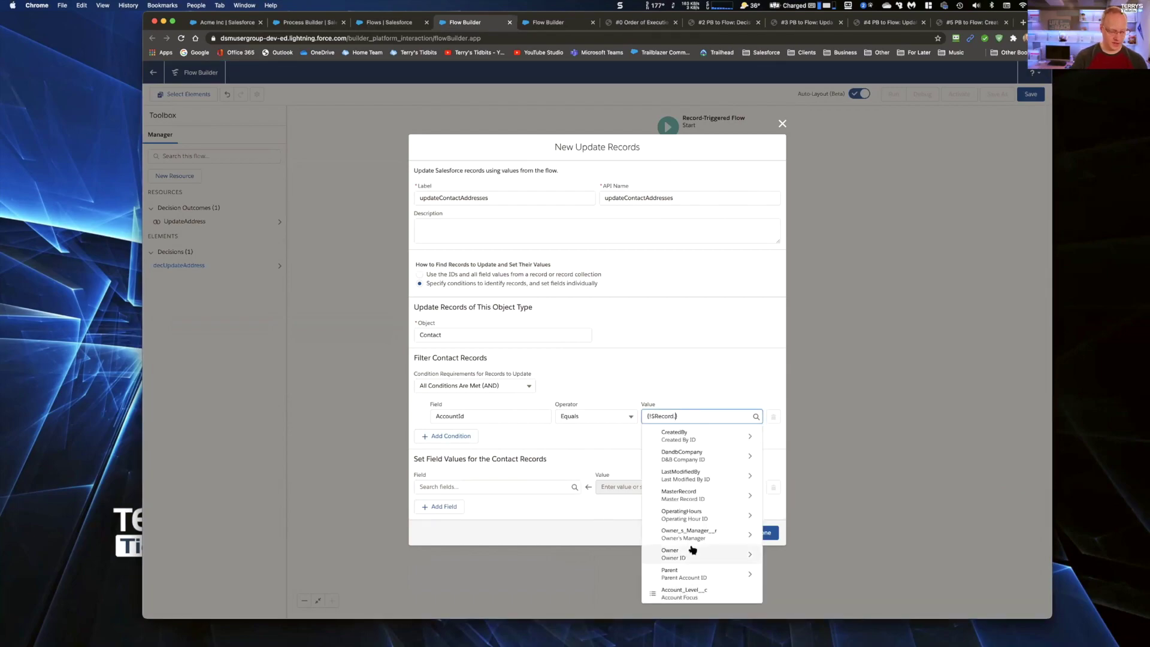
pyautogui.write('Accou')
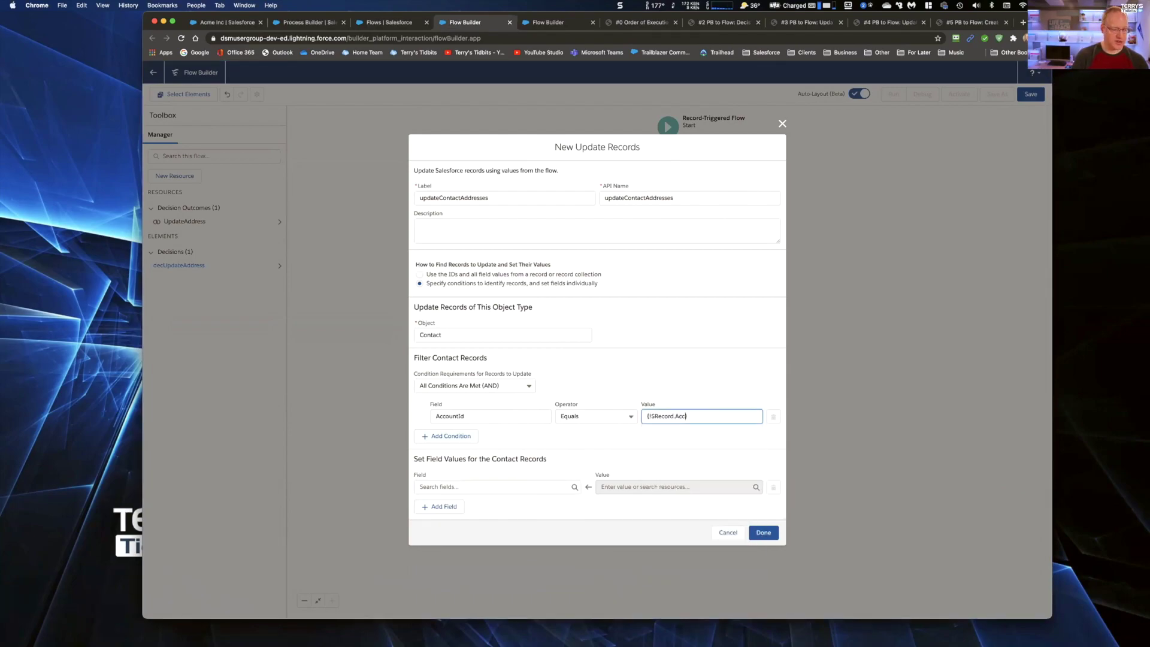
pyautogui.write('ntI')
pyautogui.write('.I')
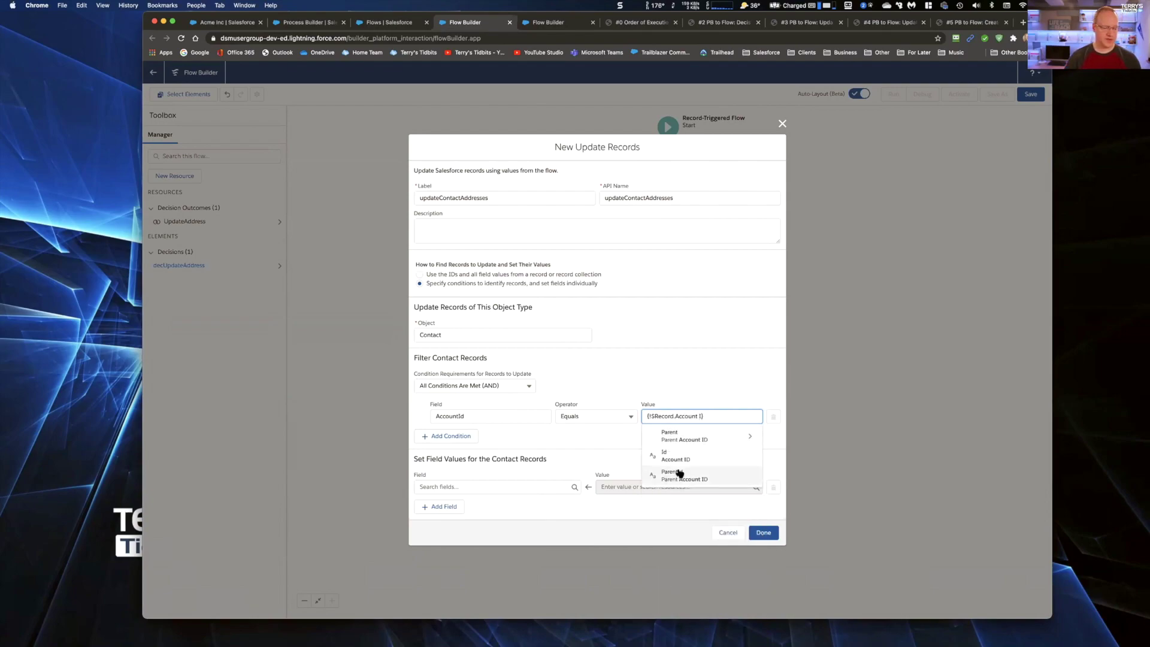
pyautogui.click(698, 460)
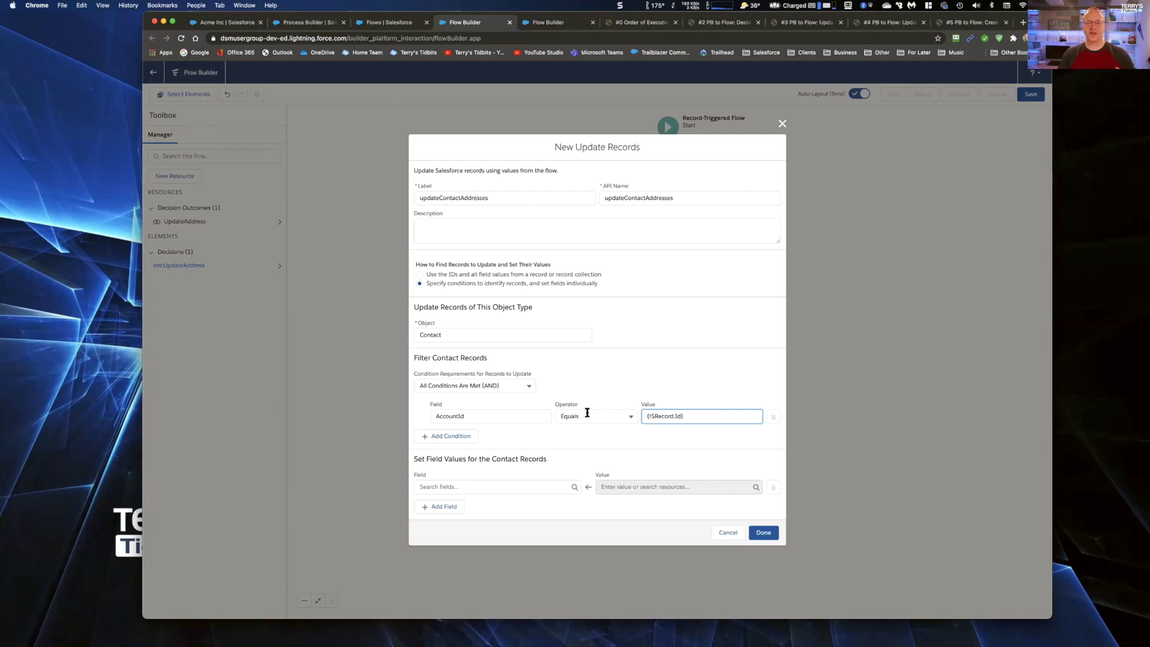
# Check the field assignments of the Update Contacts action in the Account Automations process
pyautogui.click(306, 22)
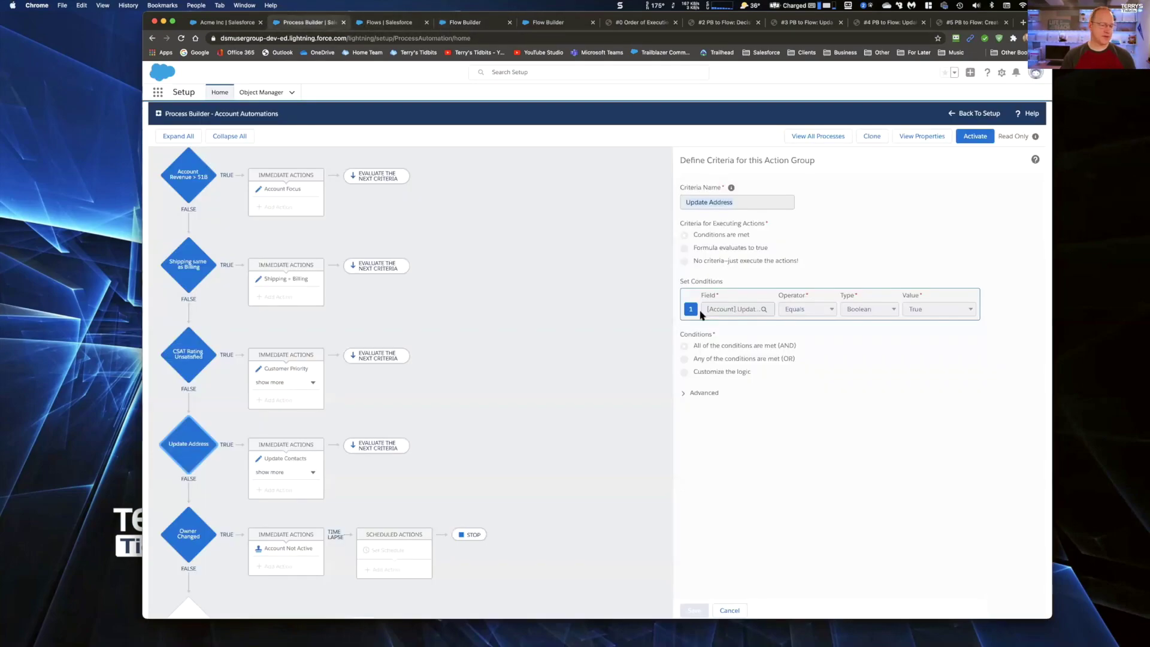
pyautogui.click(282, 461)
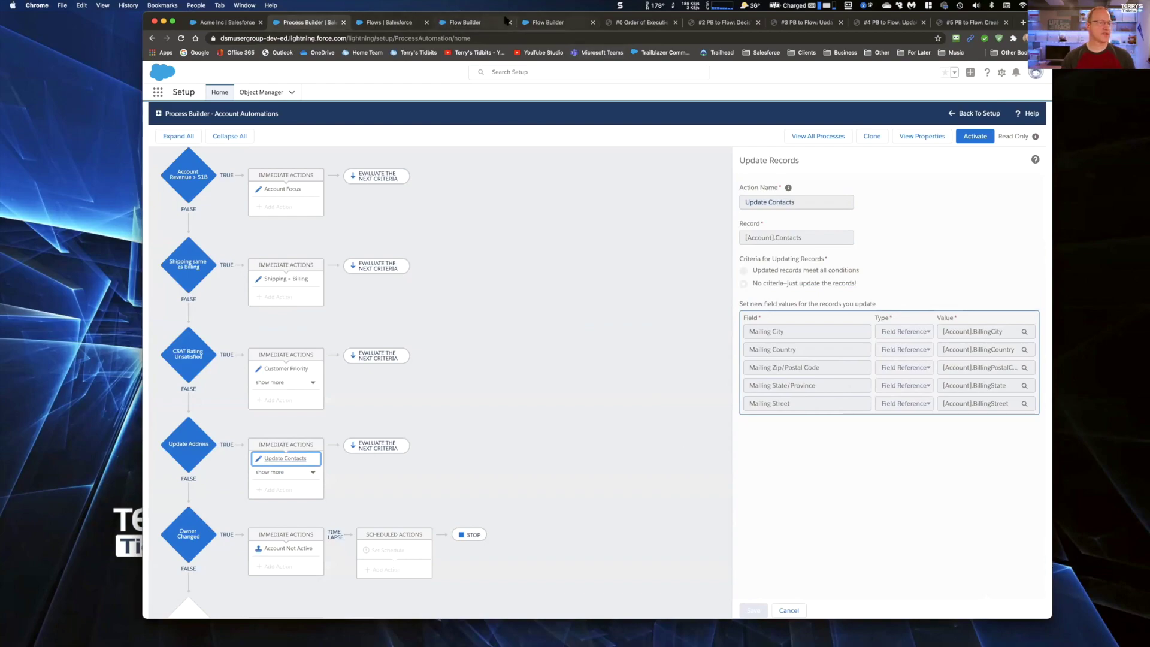
pyautogui.click(472, 22)
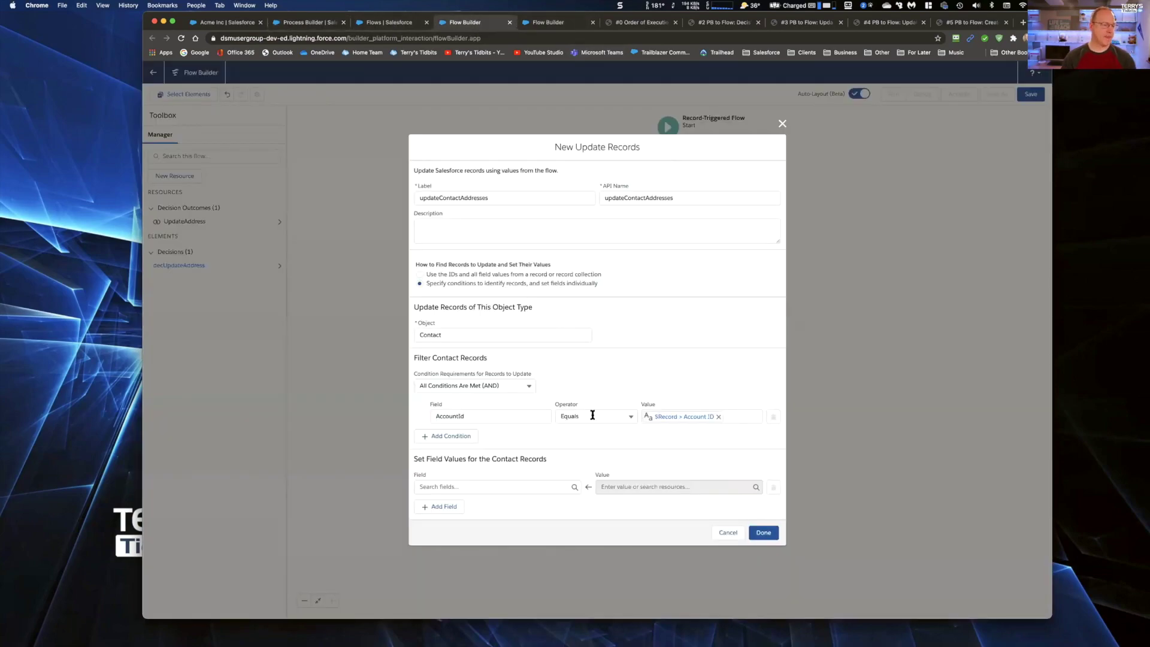
# Set the contact's MailingCity from the triggering record's Billing Street
pyautogui.click(494, 487)
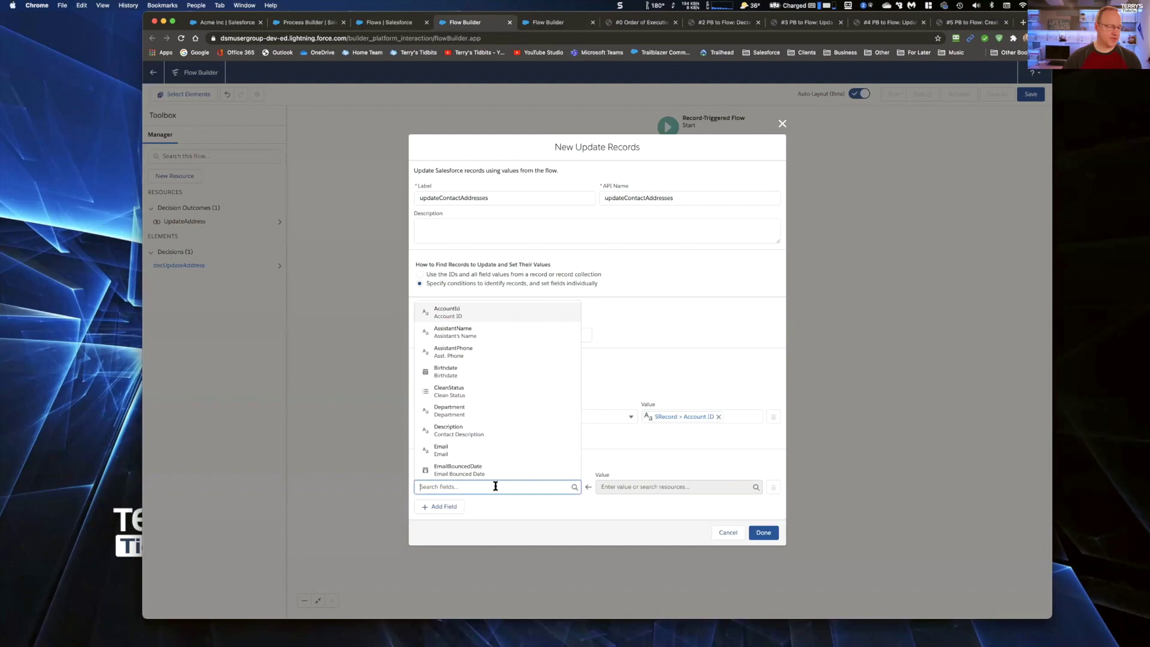
pyautogui.write('mail')
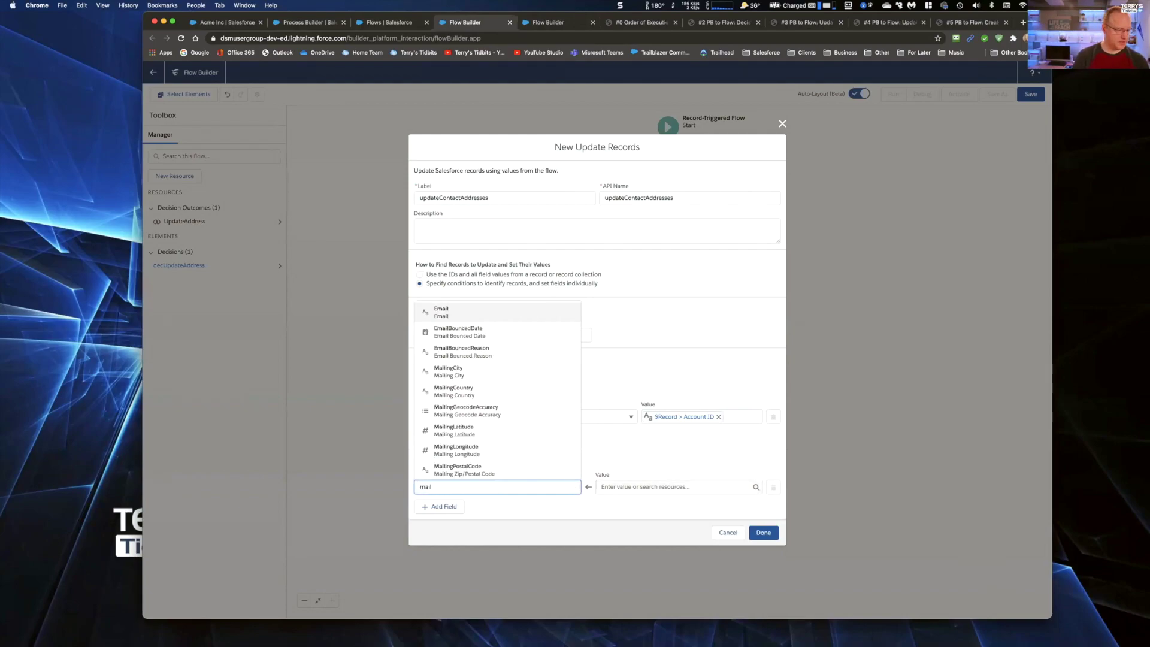
pyautogui.click(494, 374)
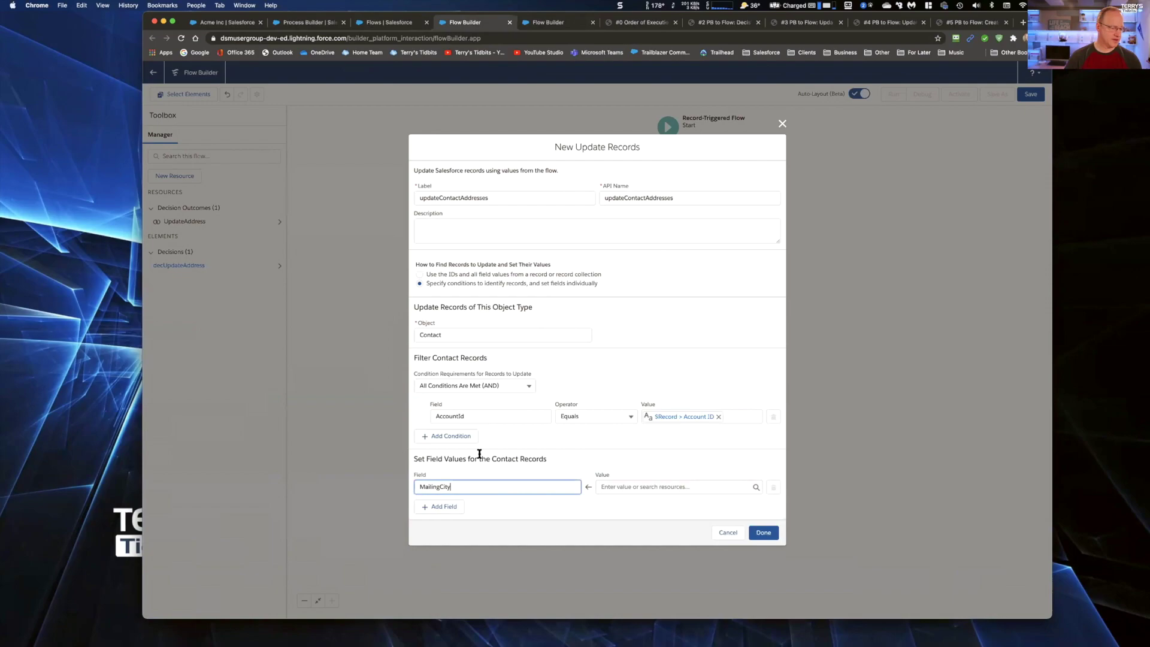
pyautogui.click(618, 488)
pyautogui.scroll(-3, 656, 455)
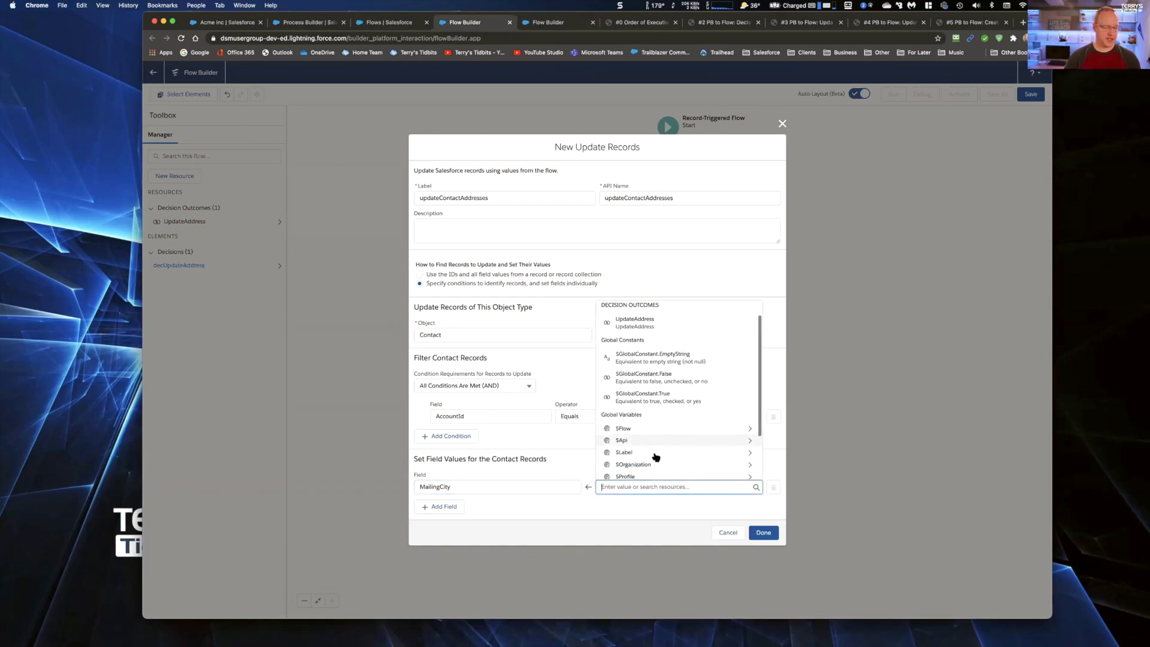
pyautogui.click(653, 466)
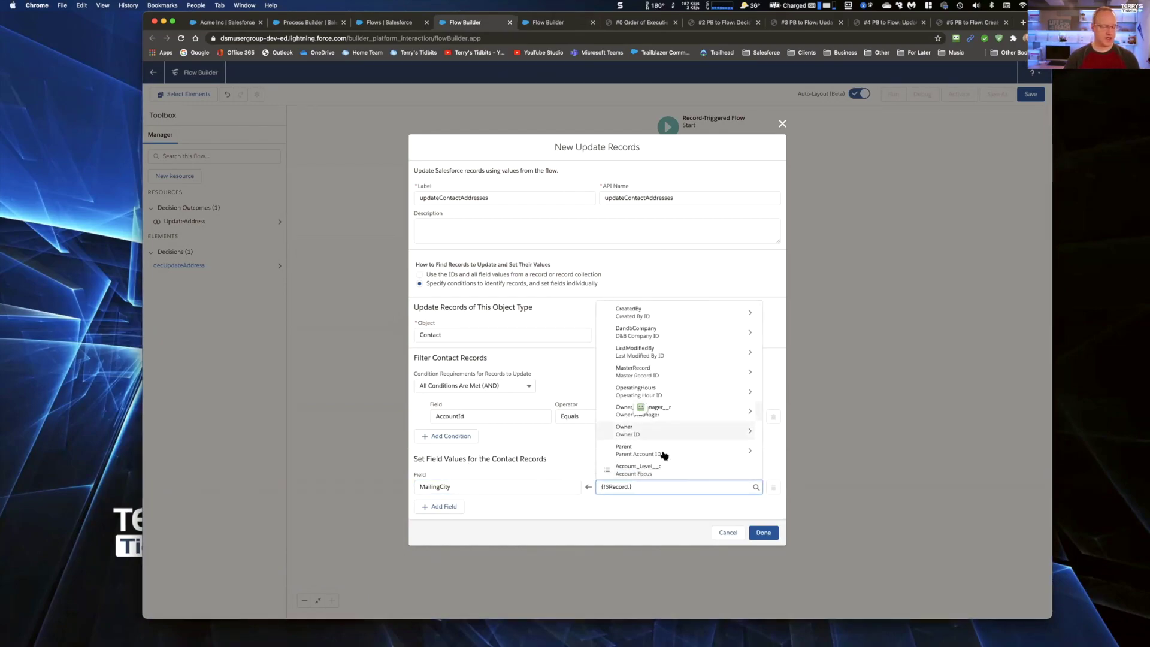
pyautogui.write('stree')
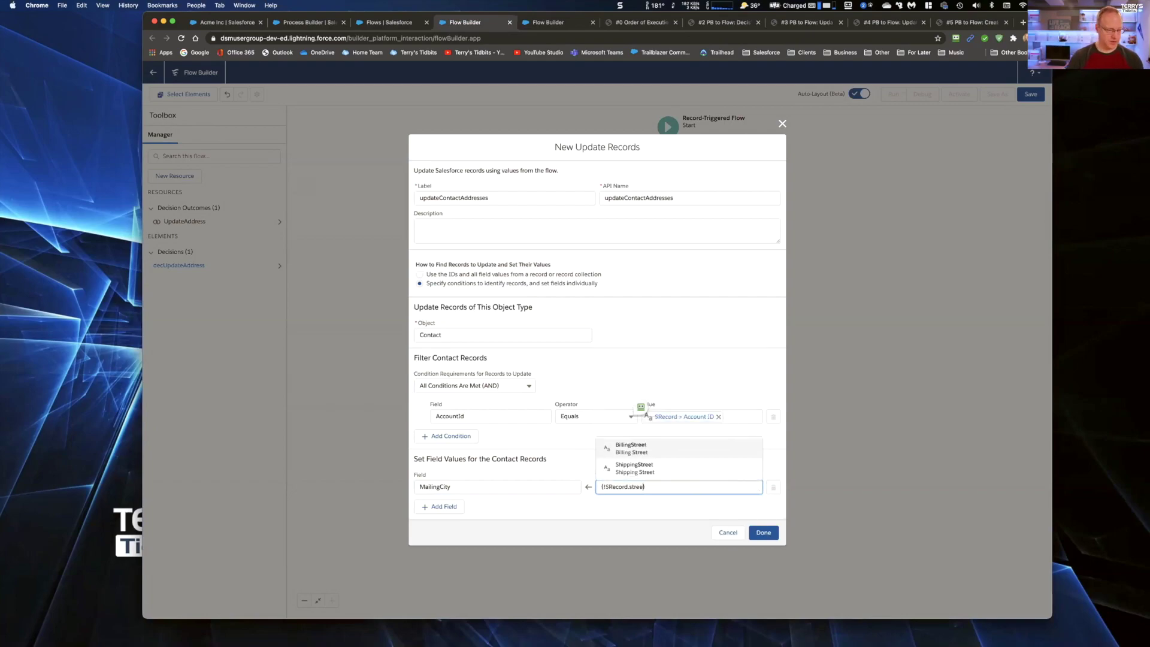
pyautogui.click(651, 449)
# Add four more blank field assignments for the contact records
pyautogui.click(441, 507)
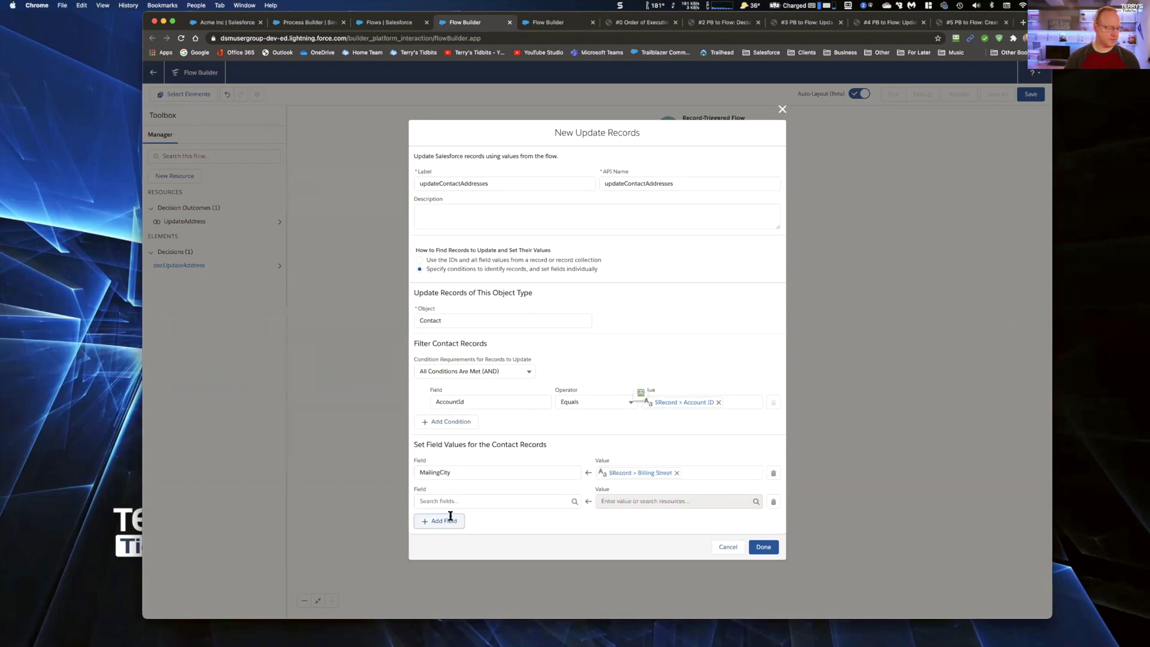
pyautogui.click(446, 536)
pyautogui.click(446, 536)
pyautogui.click(446, 548)
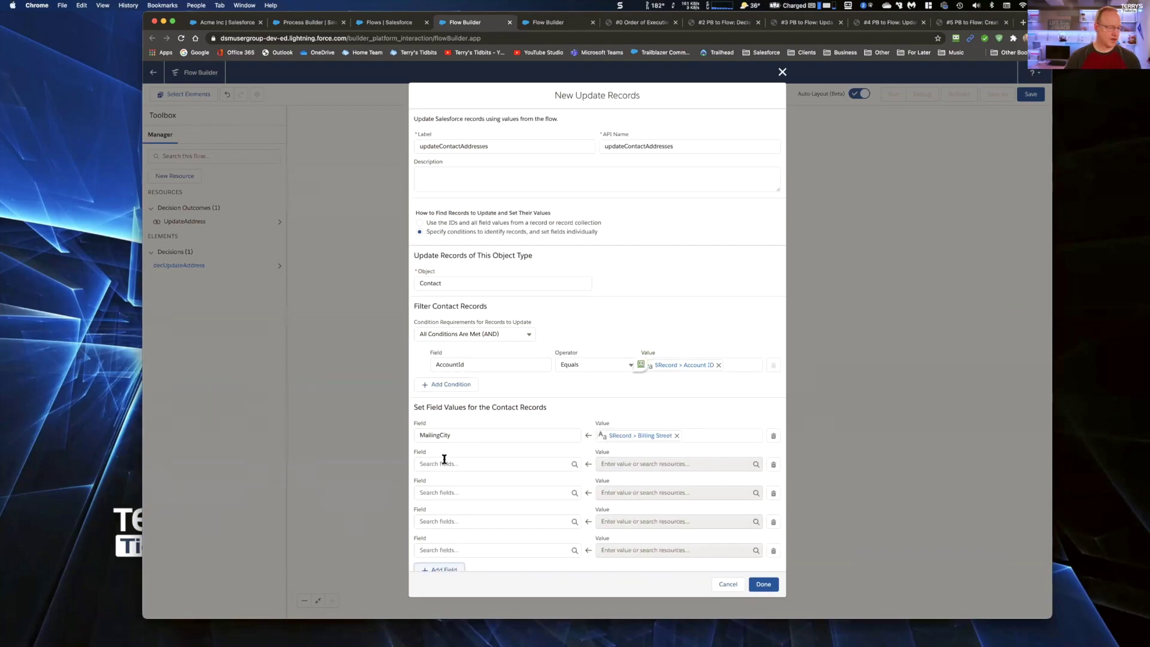
# Set the contact's MailingCountry from the triggering record's Billing Country in the second field assignment
pyautogui.click(438, 466)
pyautogui.write('mi')
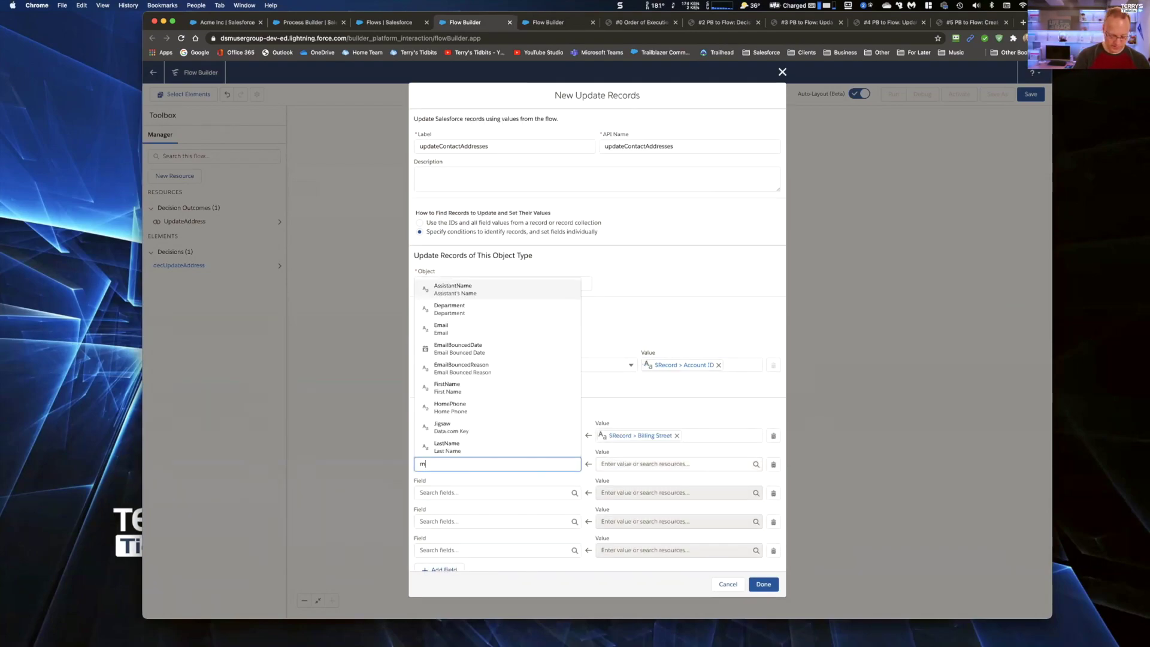
pyautogui.press('BackSpace')
pyautogui.write('ailing')
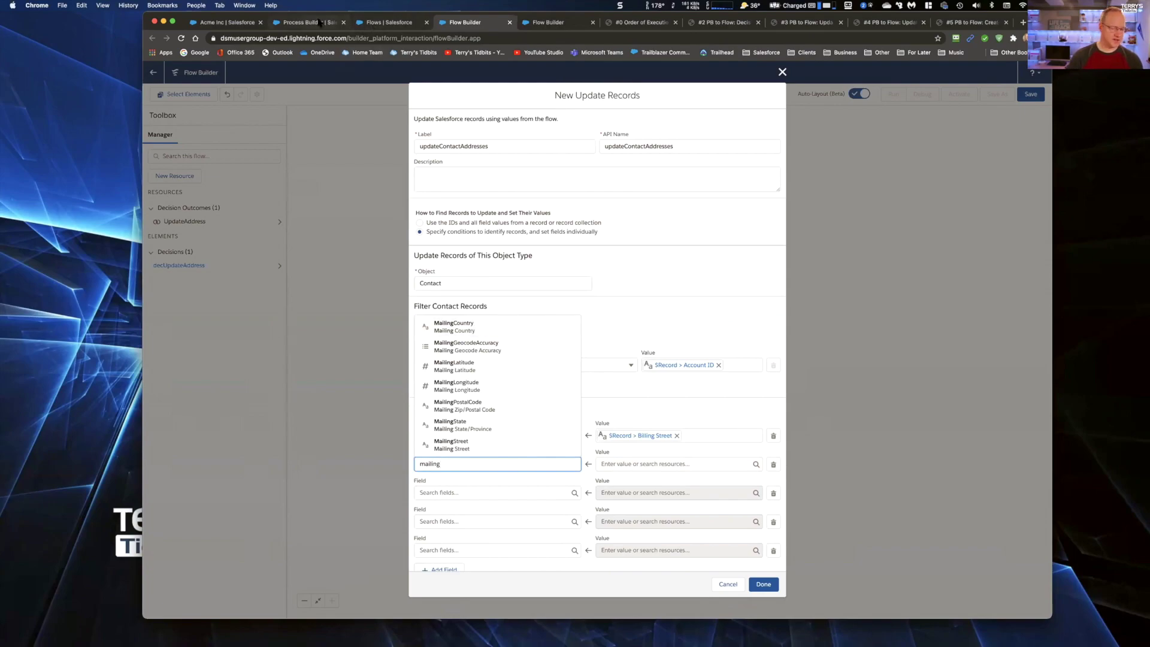
pyautogui.click(320, 22)
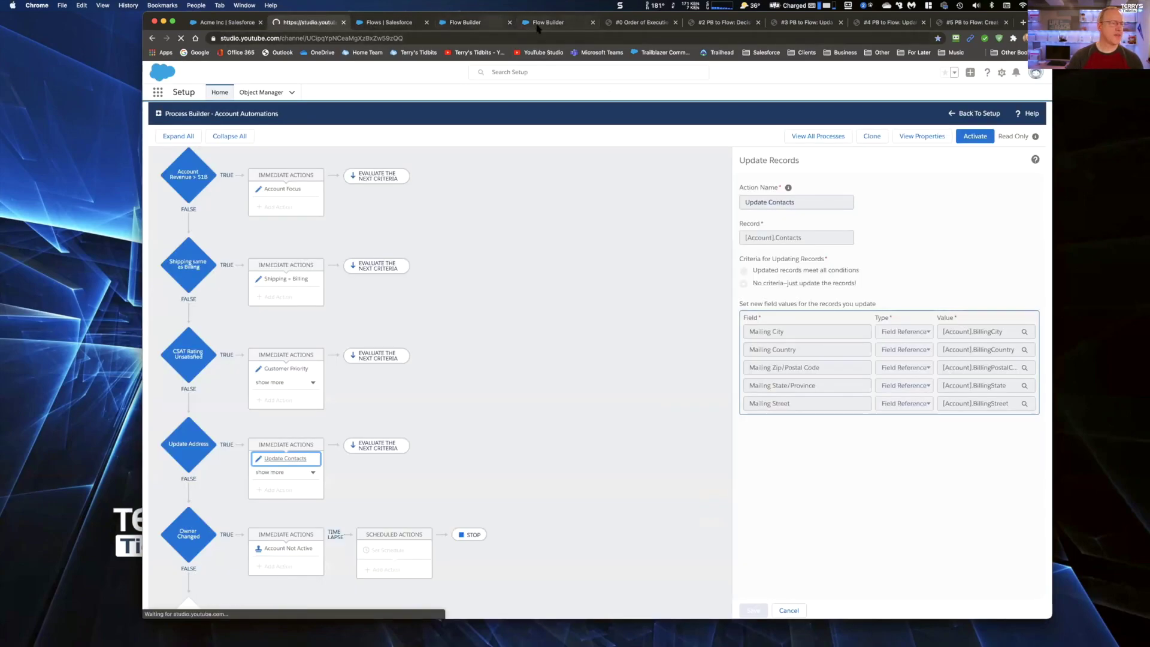
pyautogui.click(471, 22)
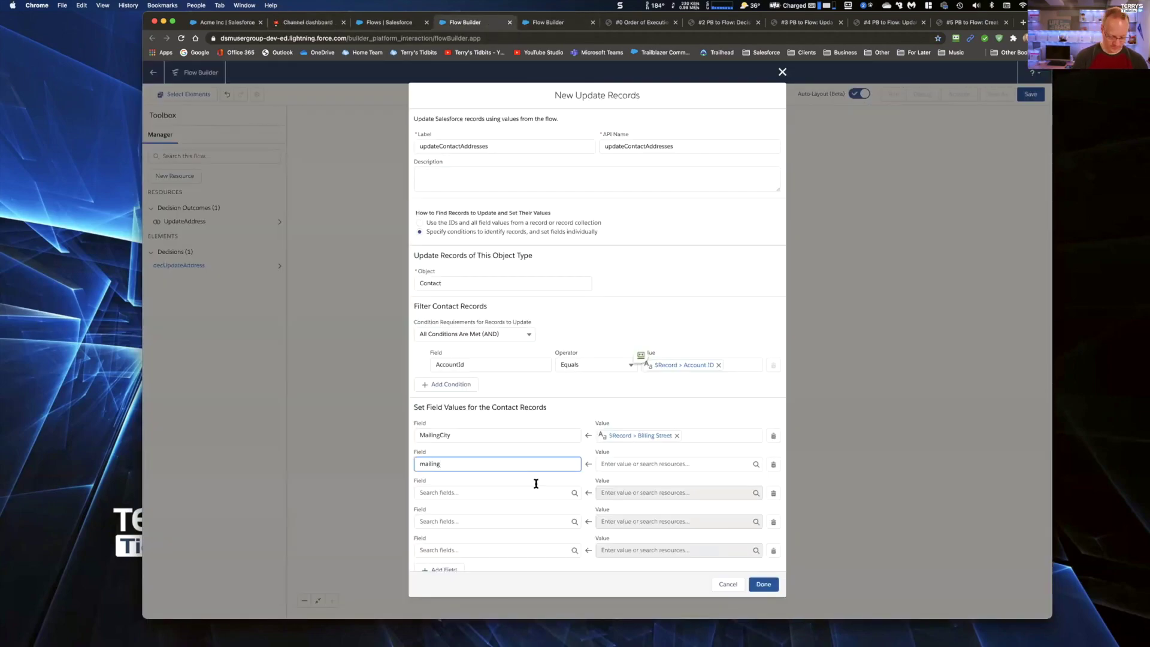
pyautogui.write('cou')
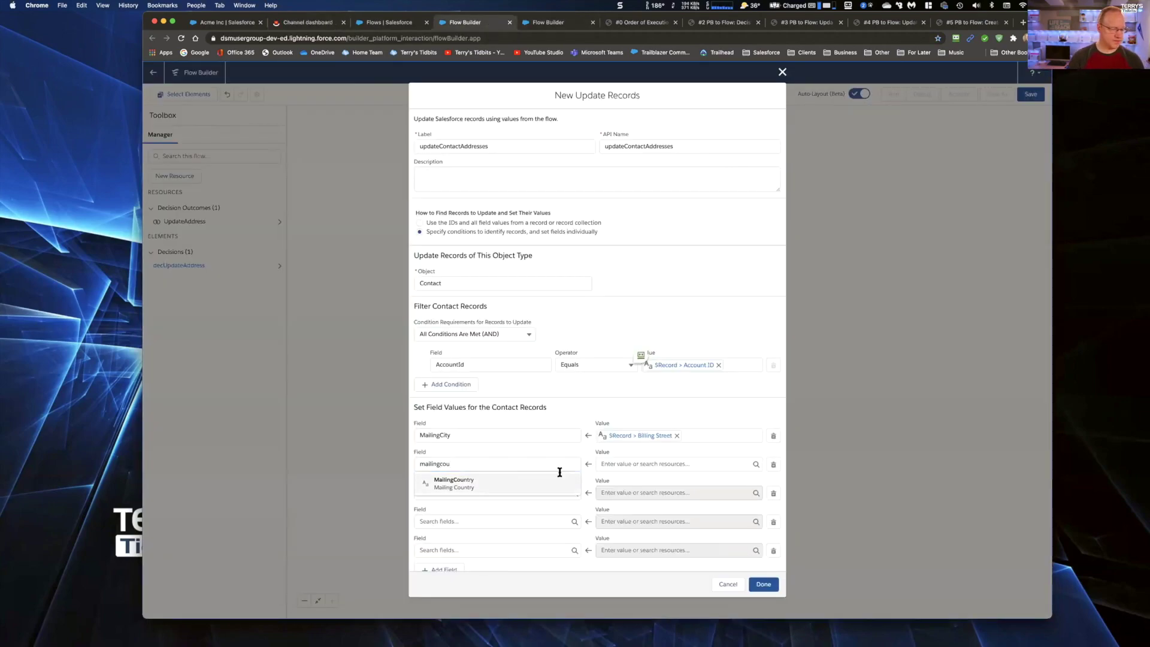
pyautogui.click(550, 482)
pyautogui.click(622, 464)
pyautogui.write('Sr')
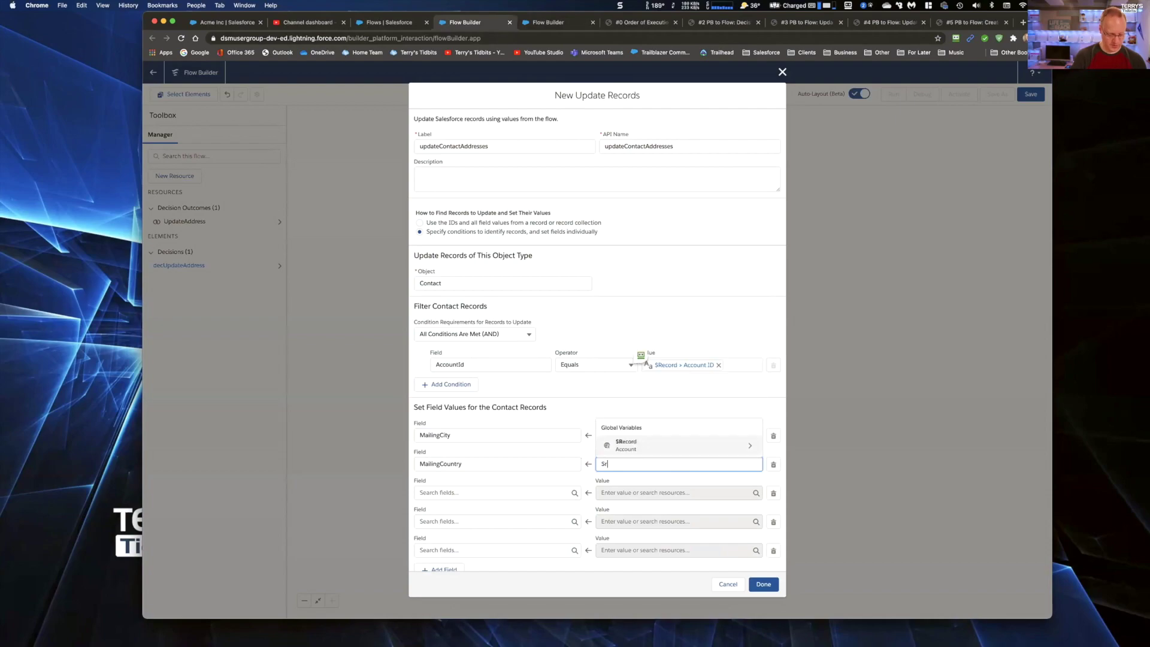
pyautogui.click(644, 449)
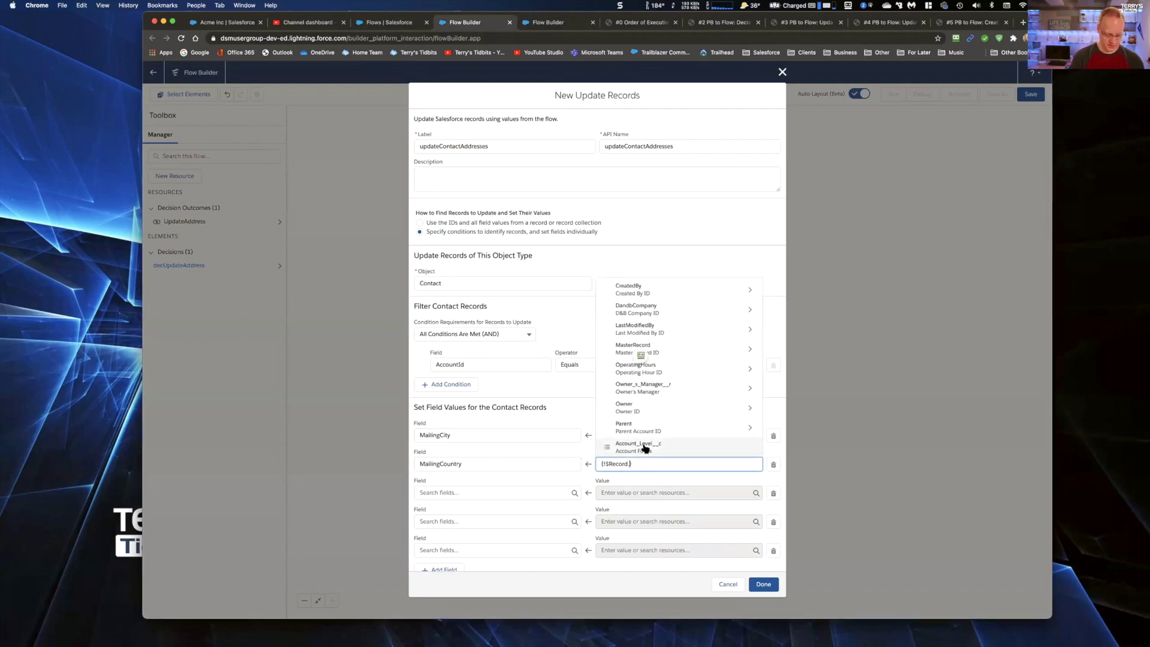
pyautogui.write('count')
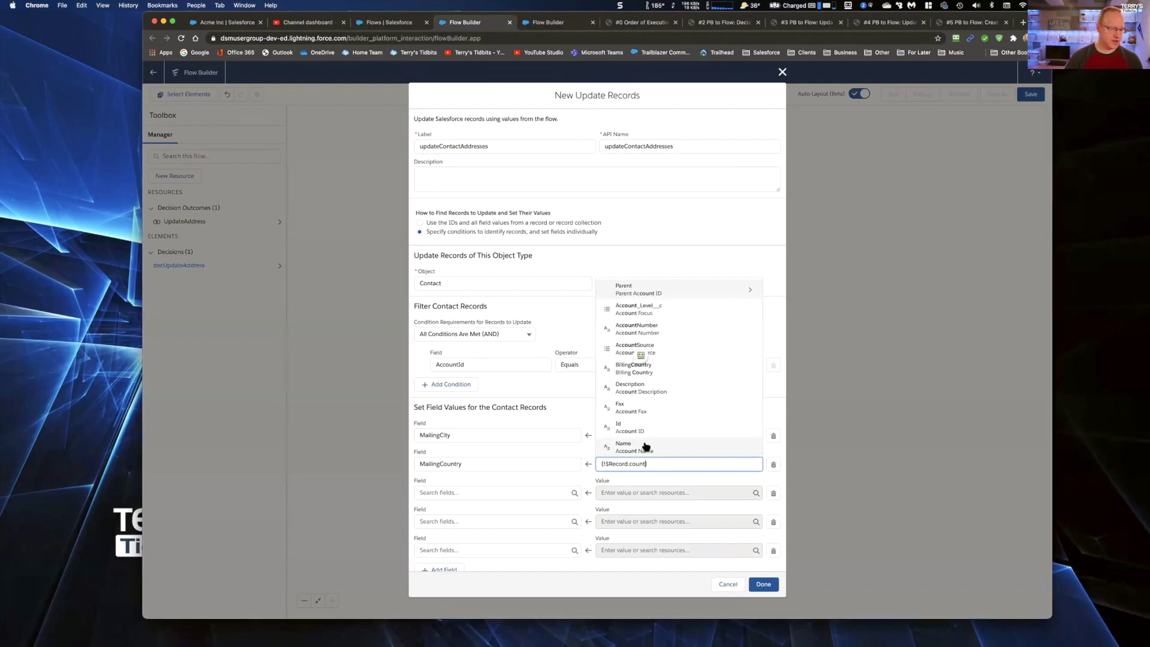
pyautogui.write('ry')
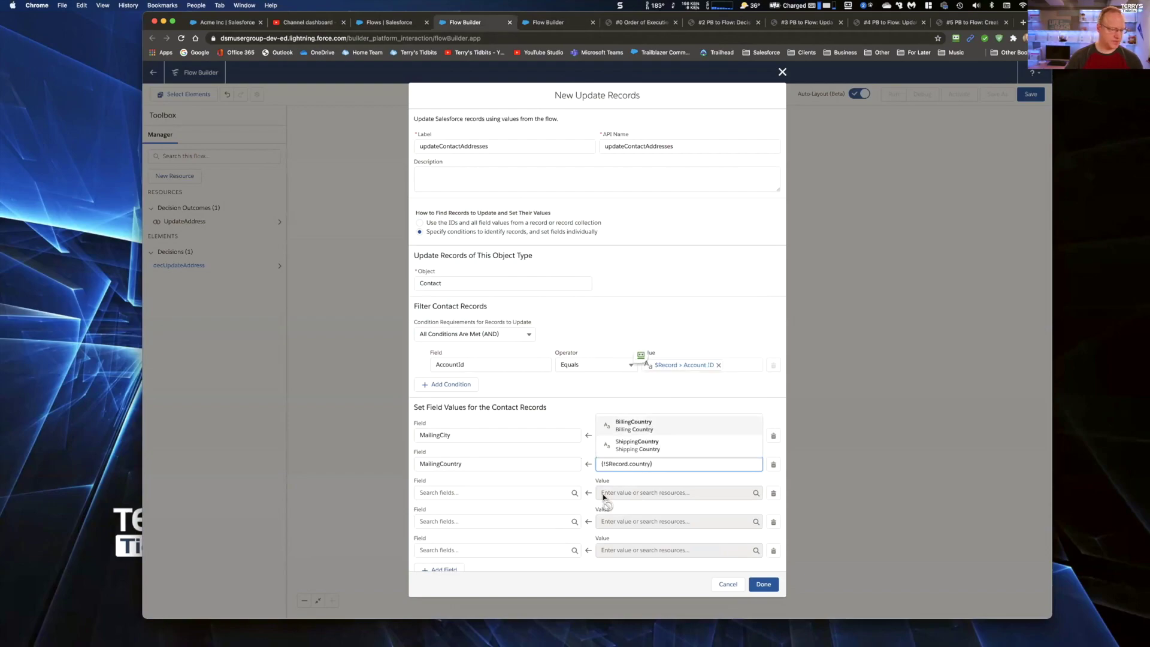
# Set the contact's MailingPostalCode from the triggering record's Billing Zip/Postal Code in the third field assignment
pyautogui.click(502, 491)
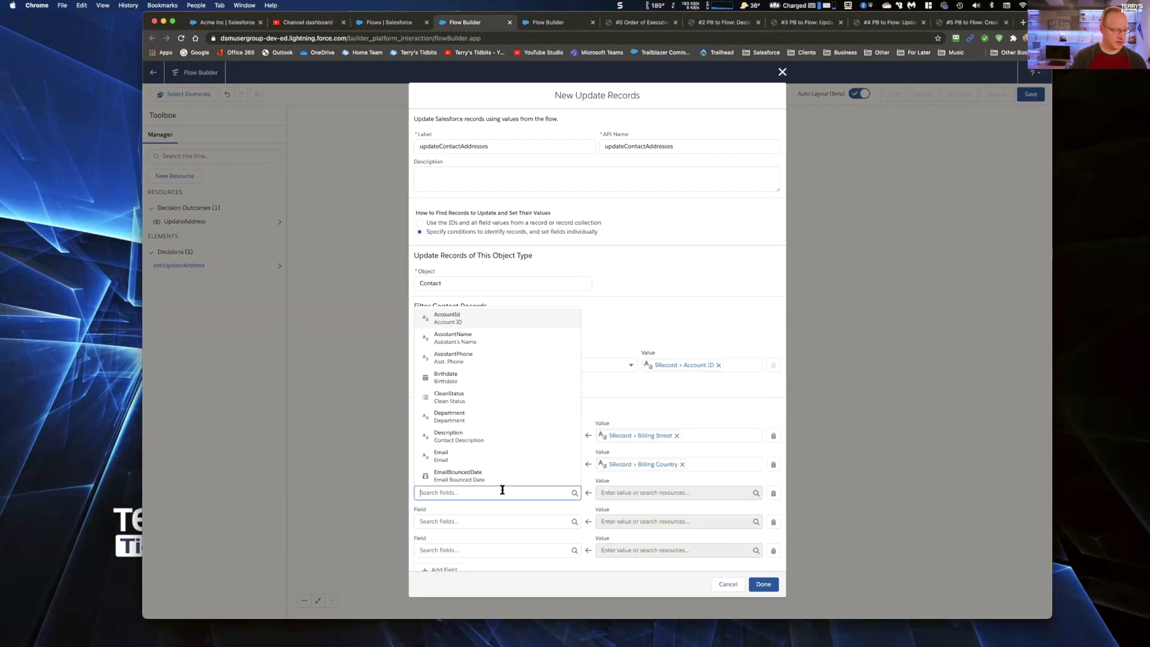
pyautogui.write('maili')
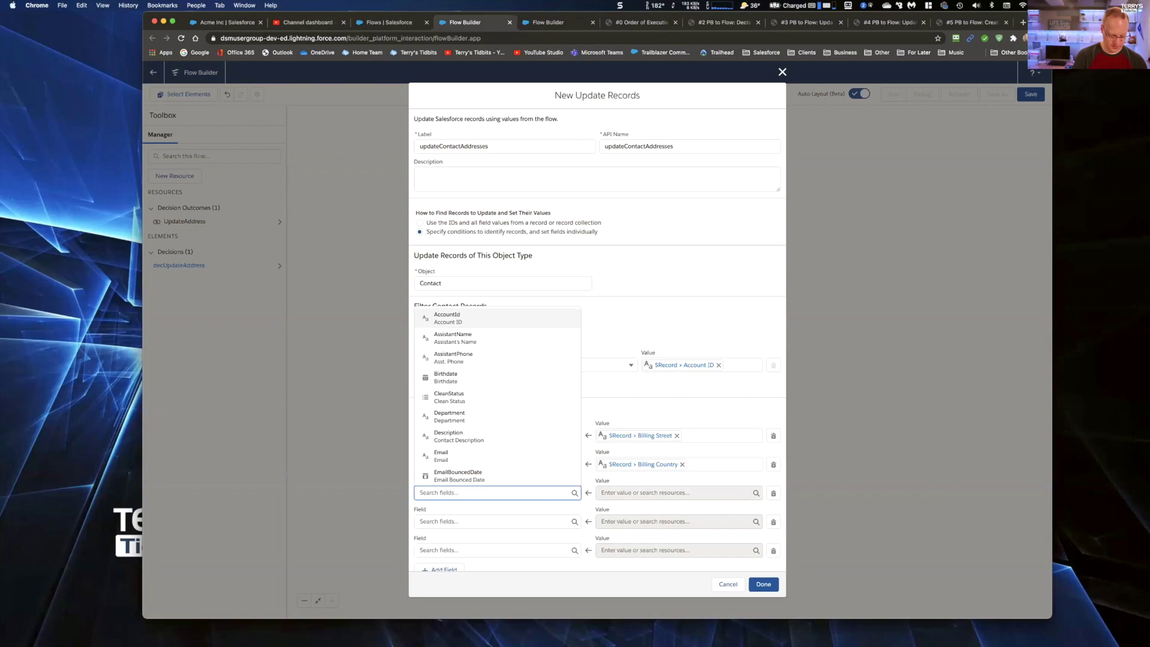
pyautogui.write('ng')
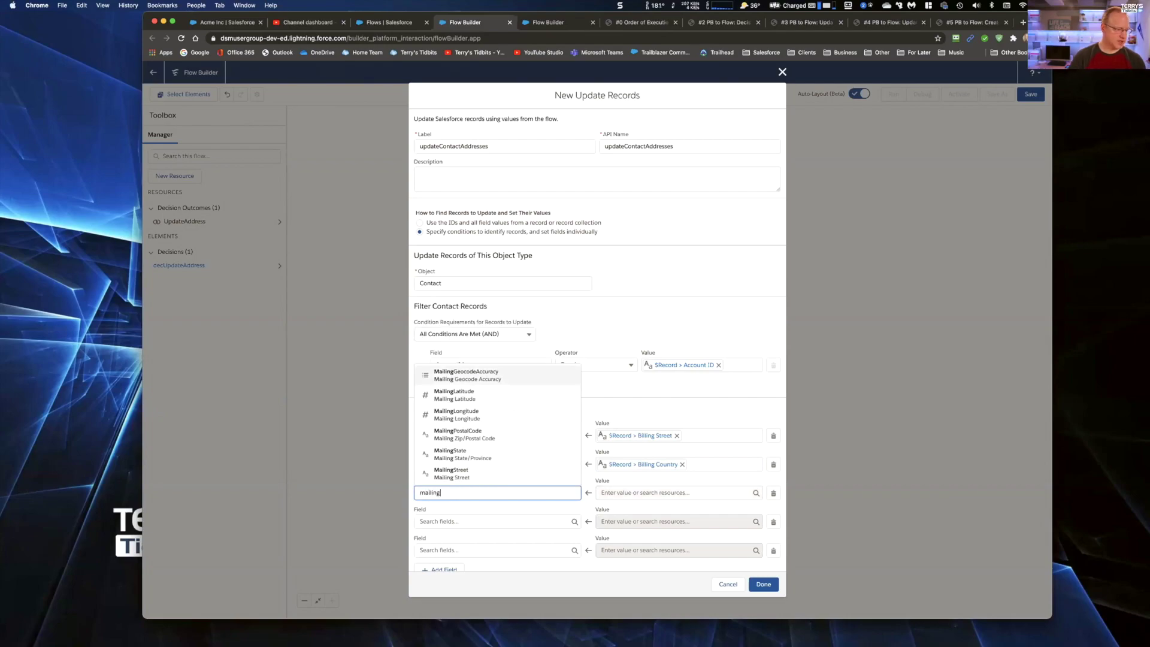
pyautogui.click(486, 434)
pyautogui.click(623, 494)
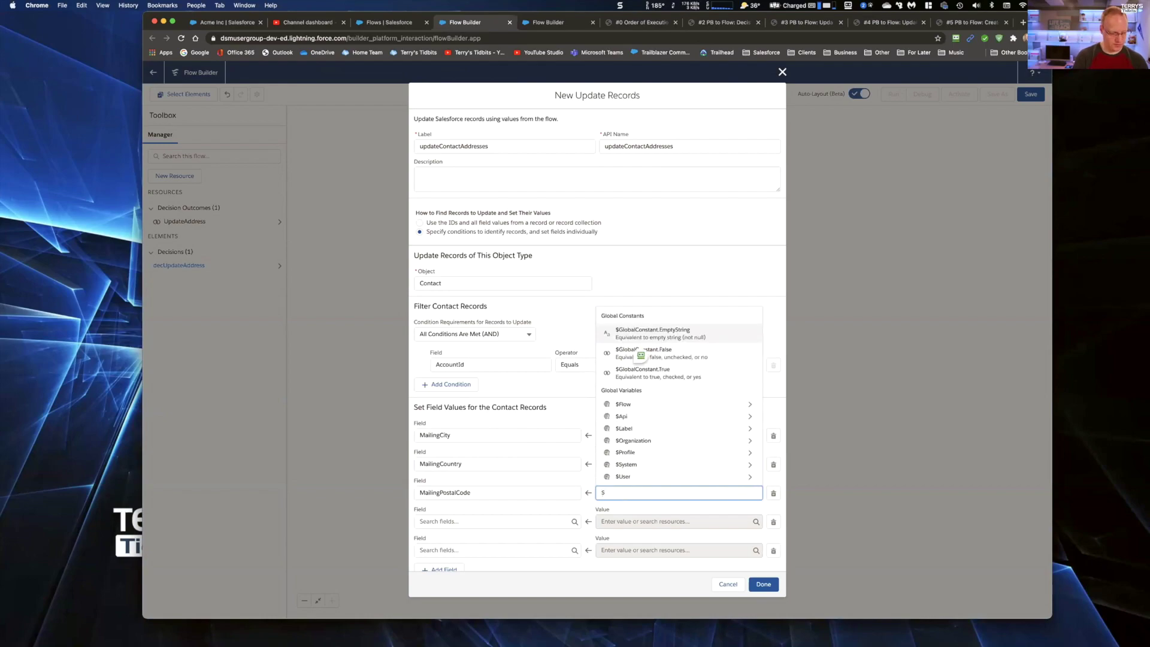
pyautogui.write('Record')
pyautogui.click(639, 471)
pyautogui.write('post')
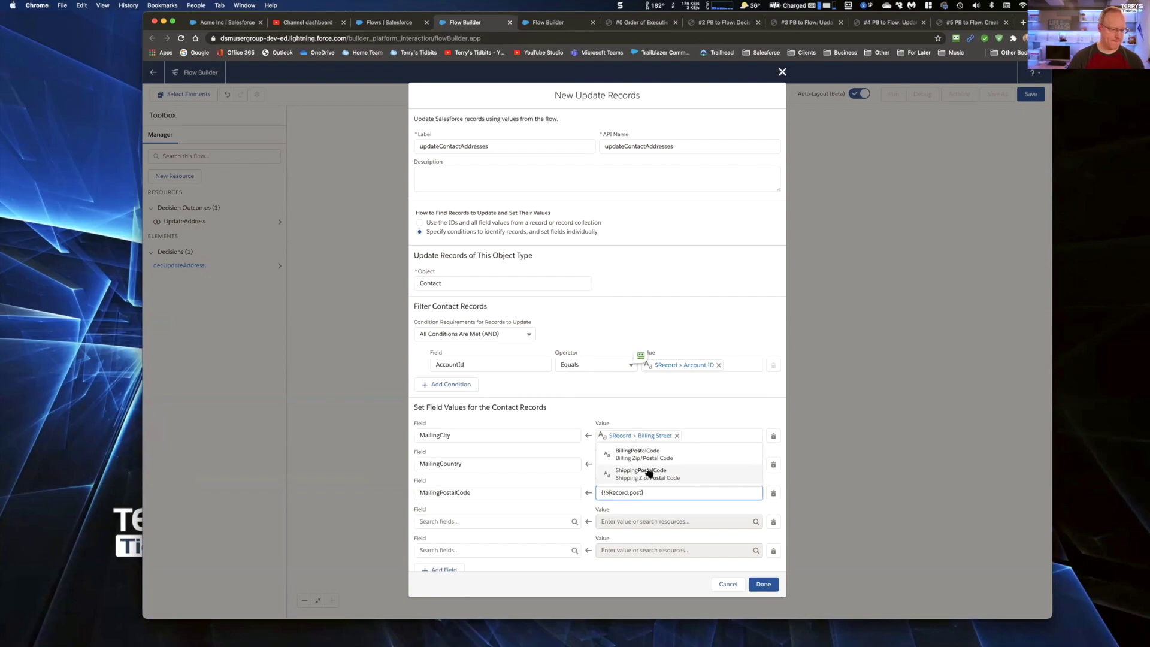
pyautogui.click(642, 454)
# Set the contact's MailingState from the triggering record's Billing State/Province in the fourth field assignment
pyautogui.click(506, 522)
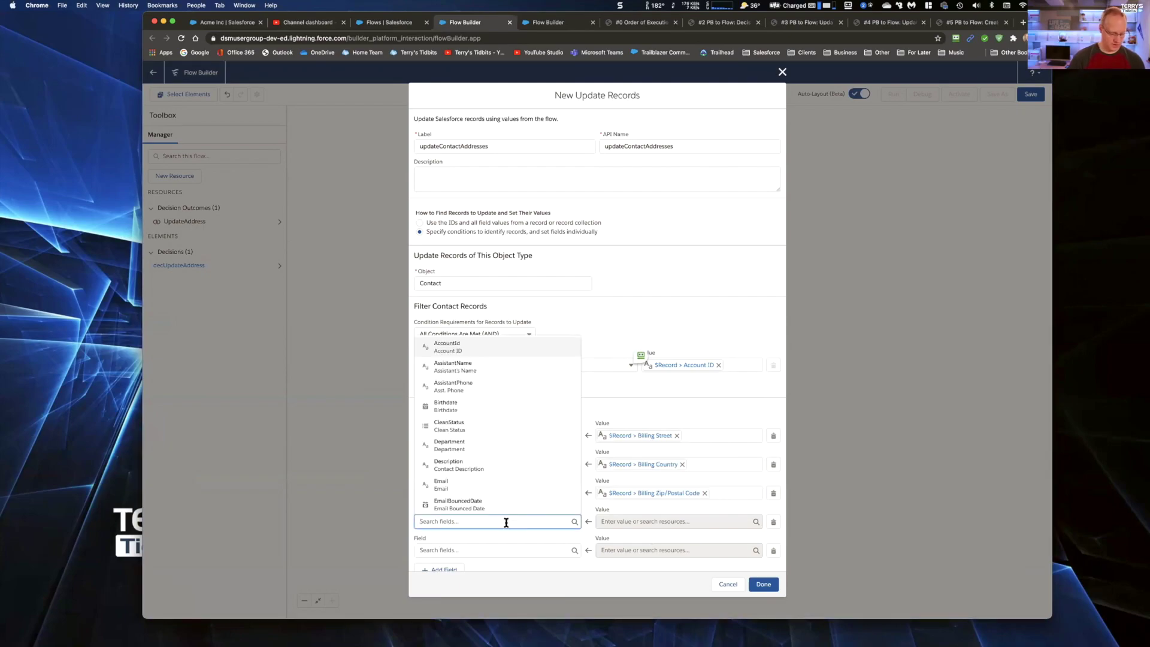
pyautogui.write('mailin')
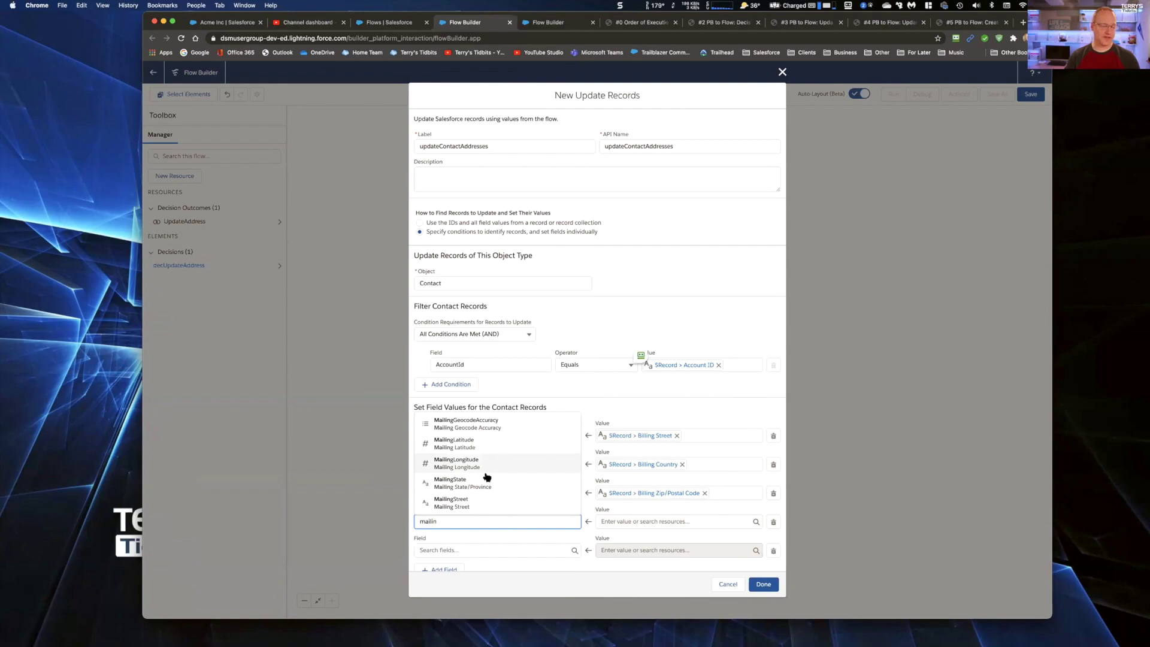
pyautogui.click(469, 484)
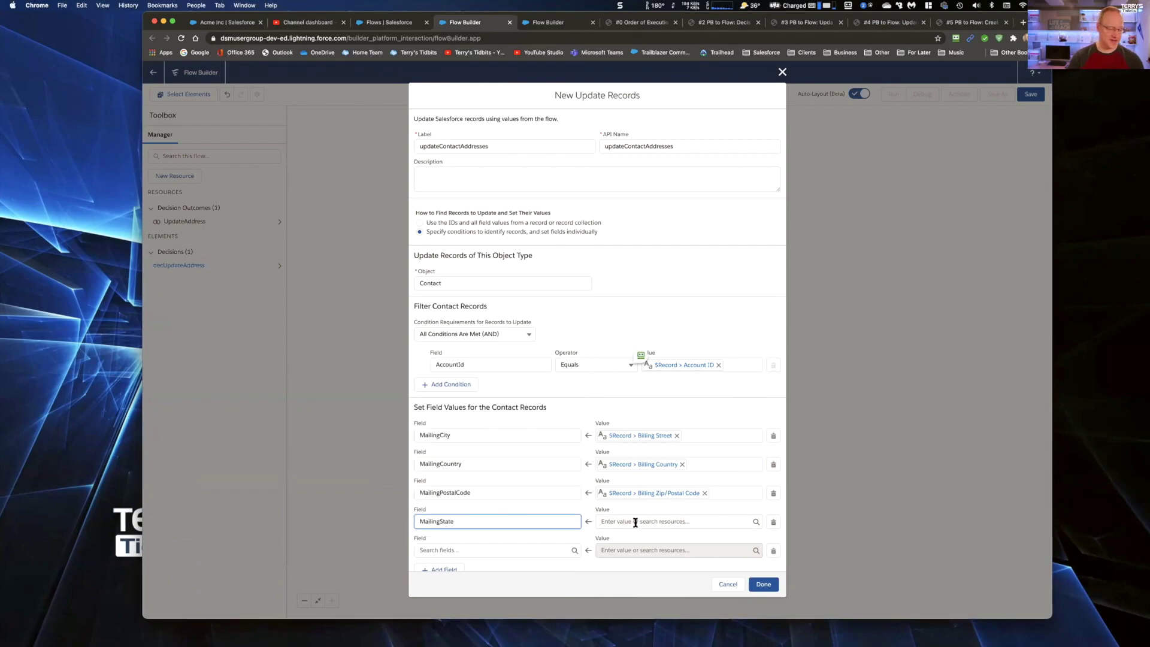
pyautogui.click(628, 520)
pyautogui.write('$')
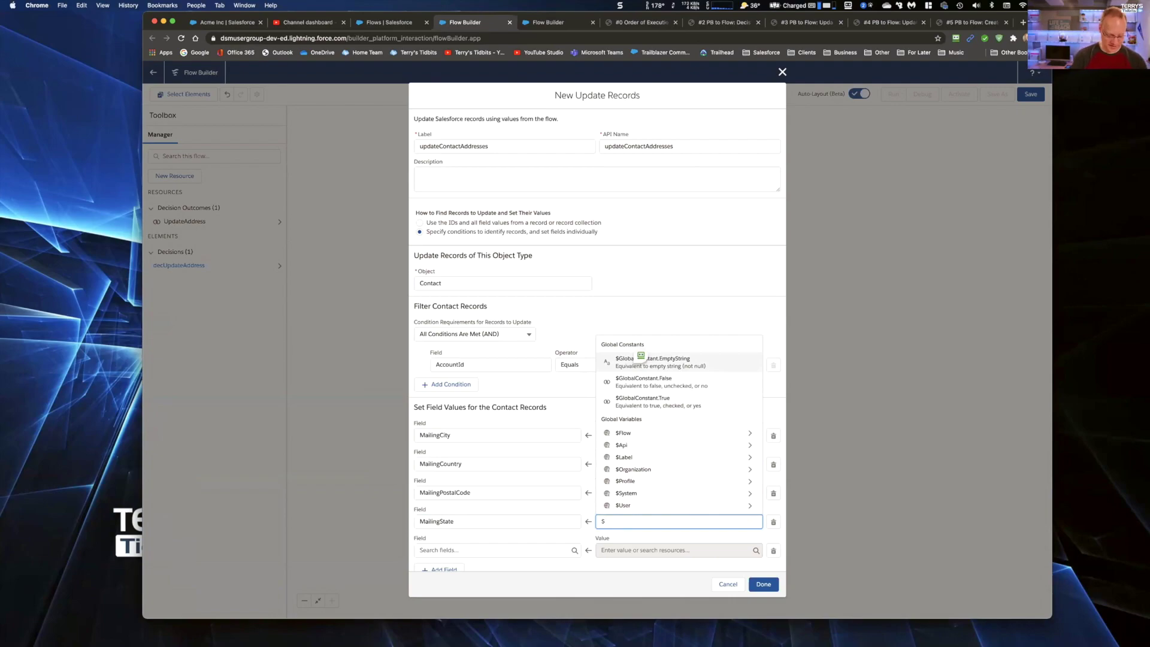
pyautogui.write('re')
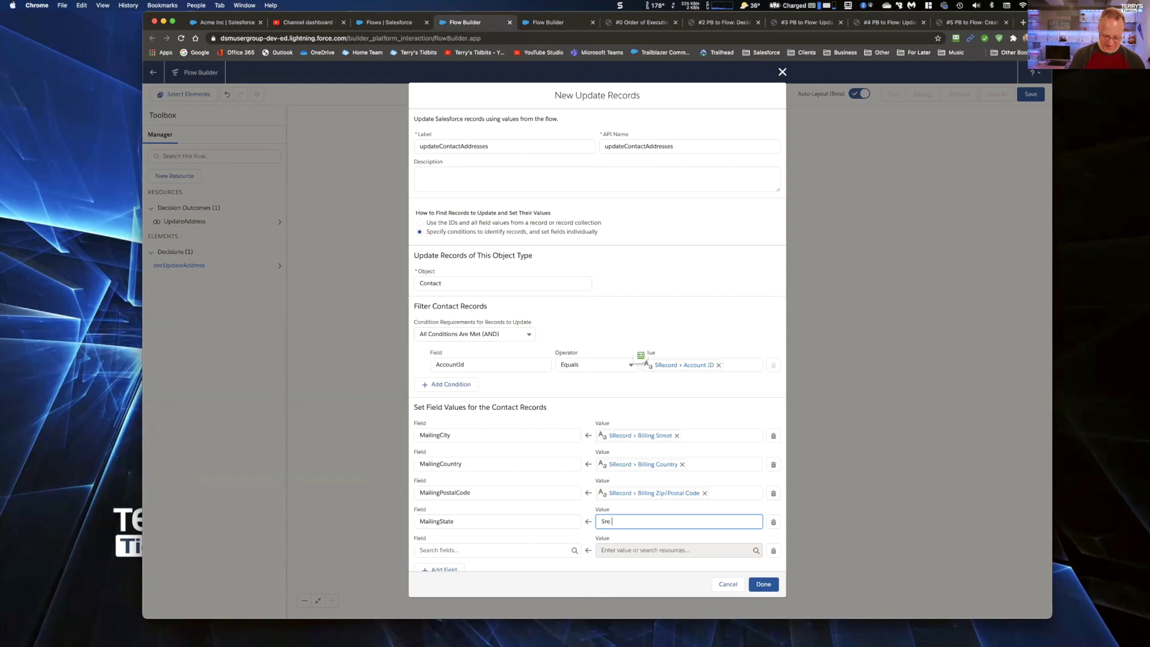
pyautogui.write('c')
pyautogui.click(677, 548)
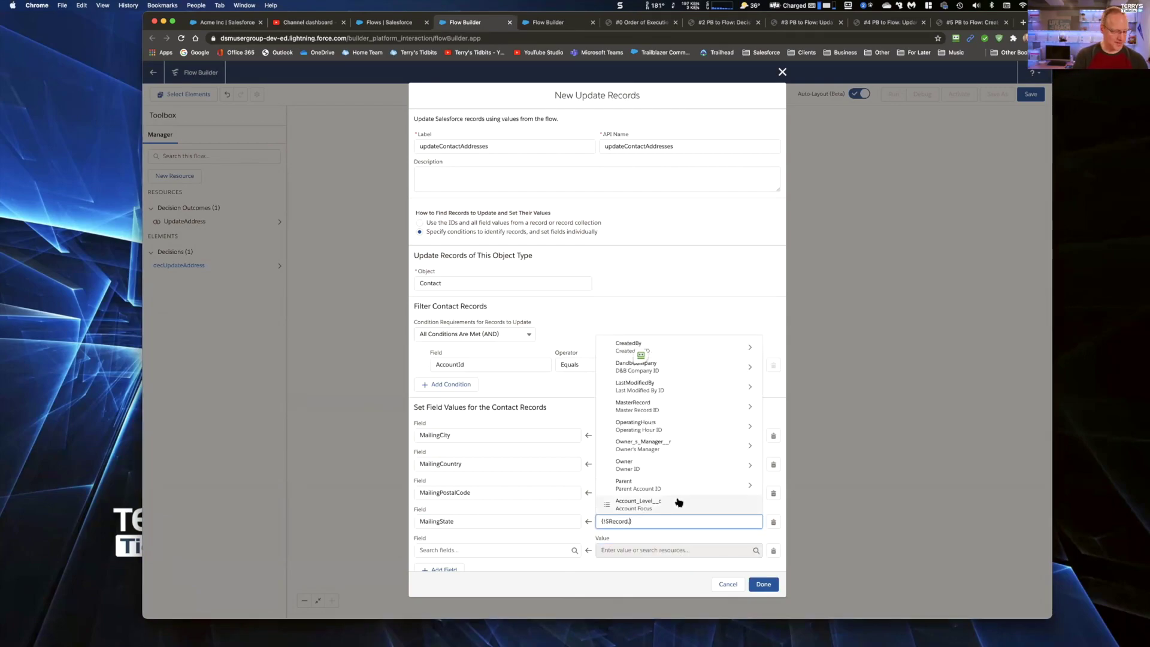
pyautogui.write('stat')
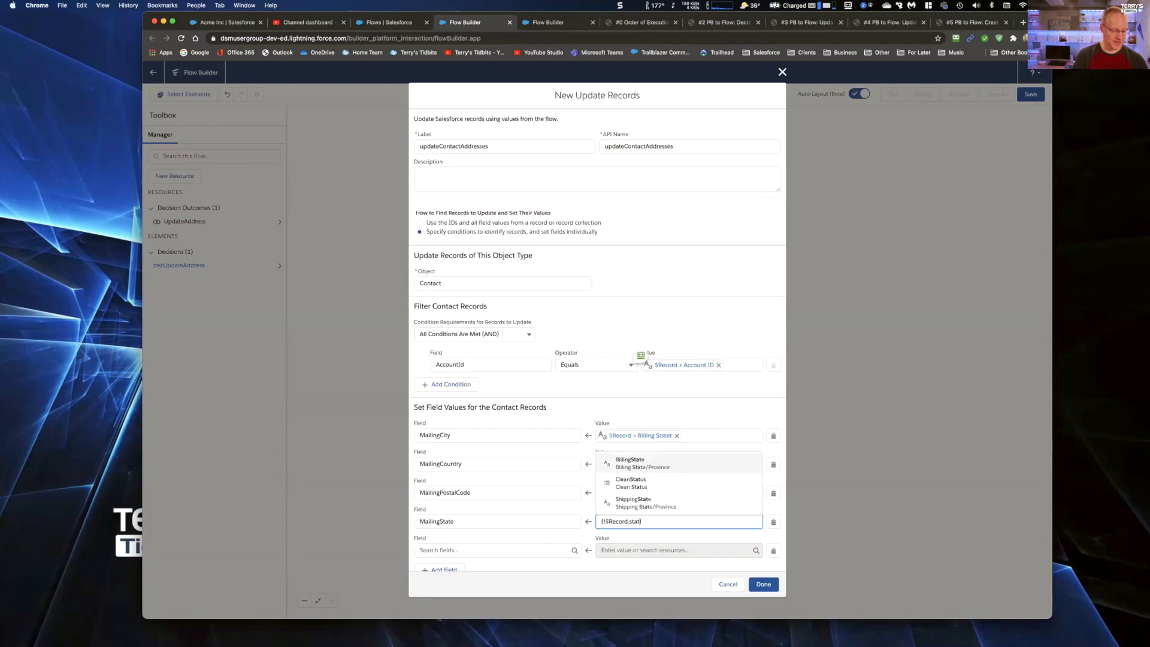
pyautogui.click(656, 461)
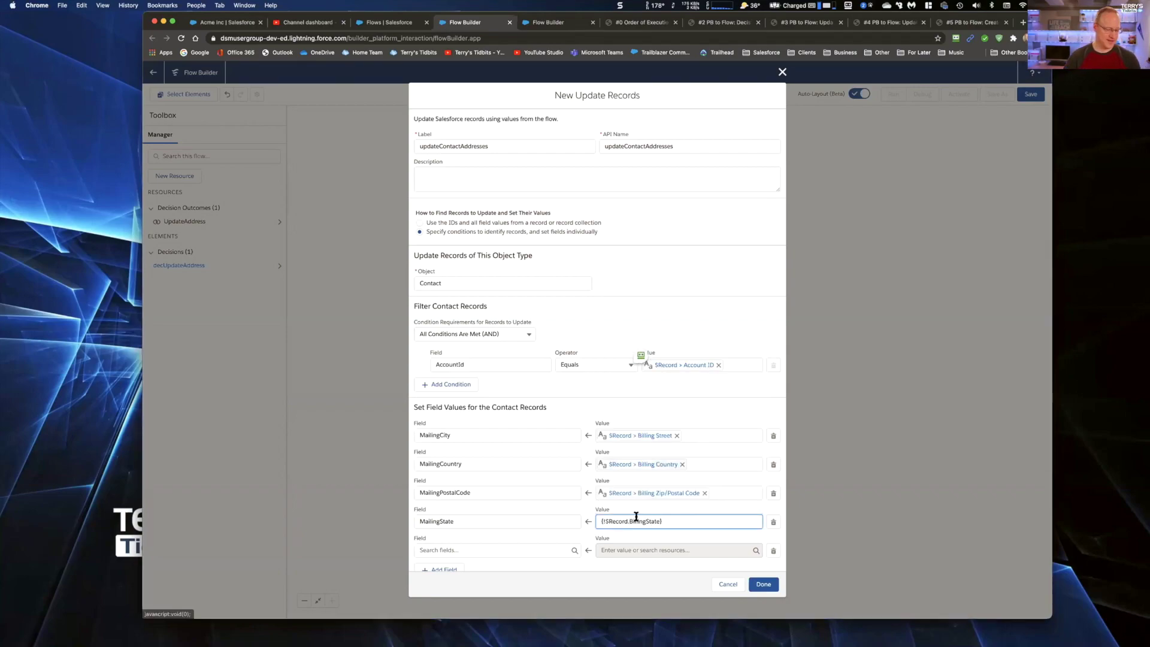
# Set the contact's MailingStreet from the triggering record's Billing Street in the fifth field assignment and finish the updateContactAddresses element
pyautogui.scroll(-1, 520, 509)
pyautogui.click(484, 538)
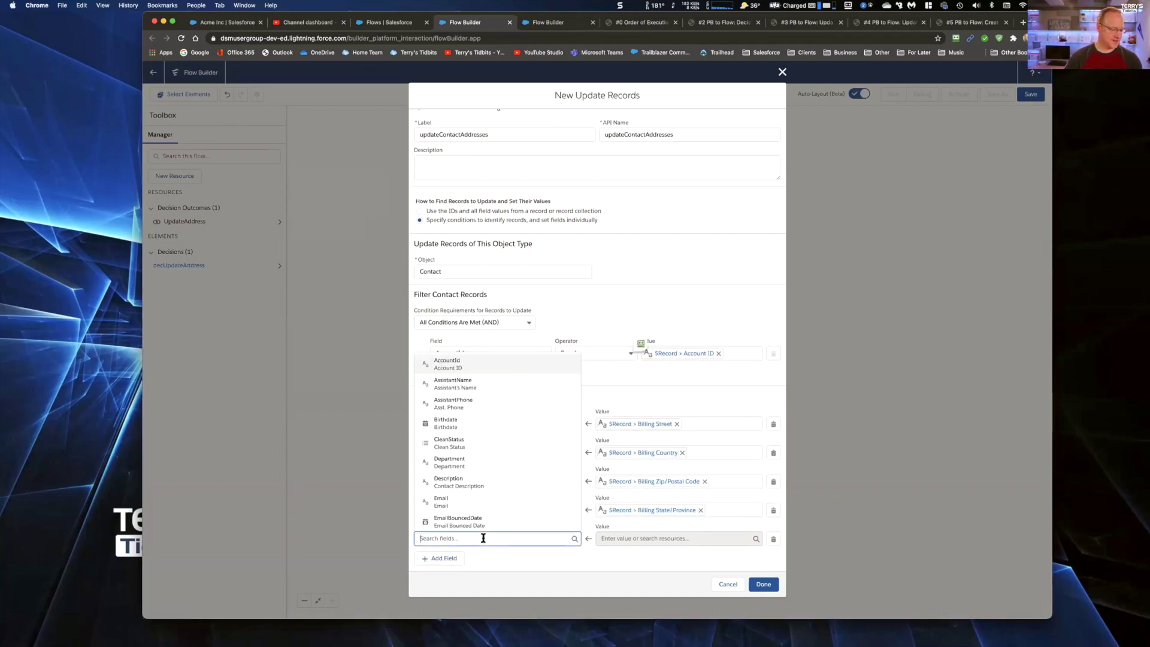
pyautogui.write('mailing')
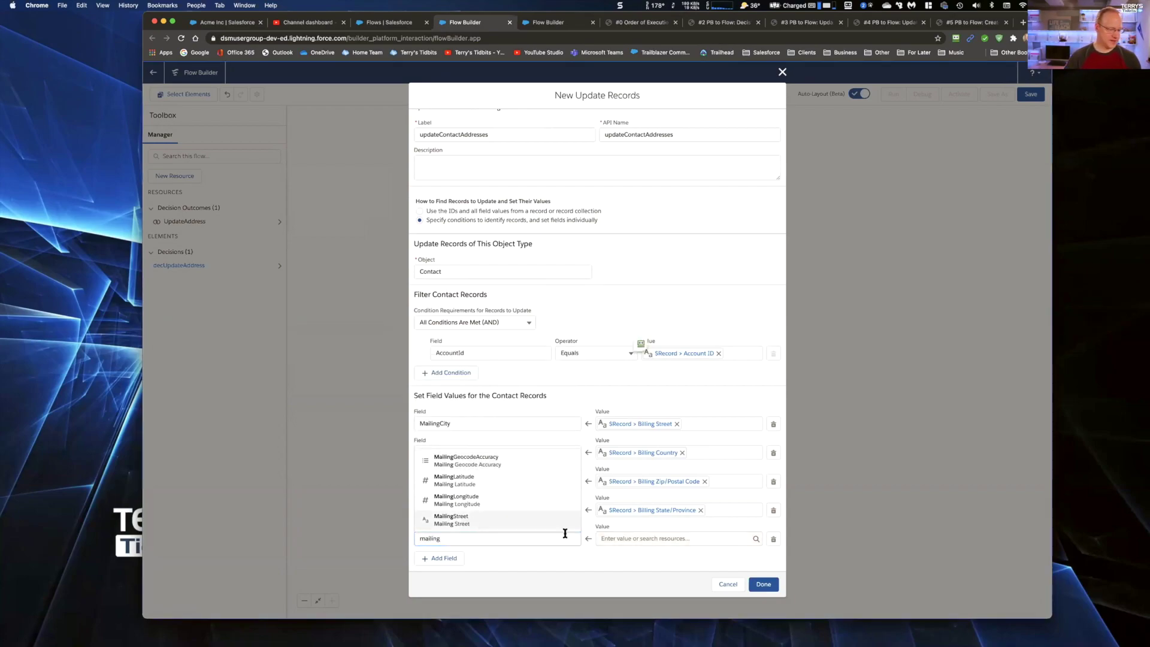
pyautogui.click(472, 521)
pyautogui.click(642, 538)
pyautogui.write('$recor')
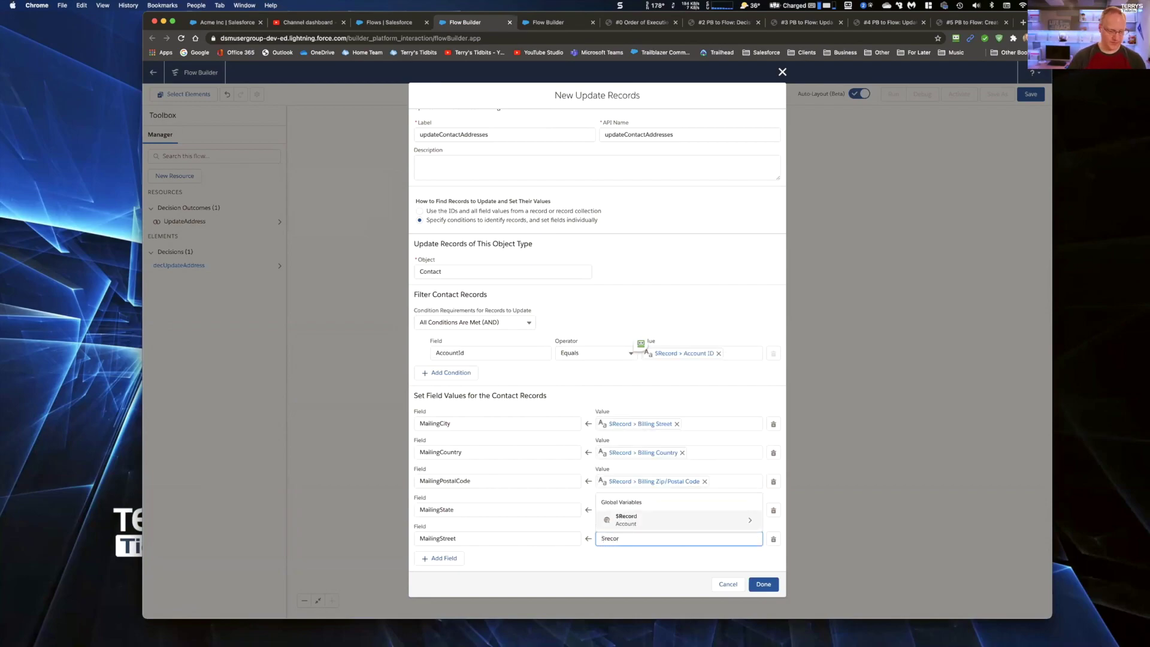
pyautogui.click(634, 523)
pyautogui.write('stre')
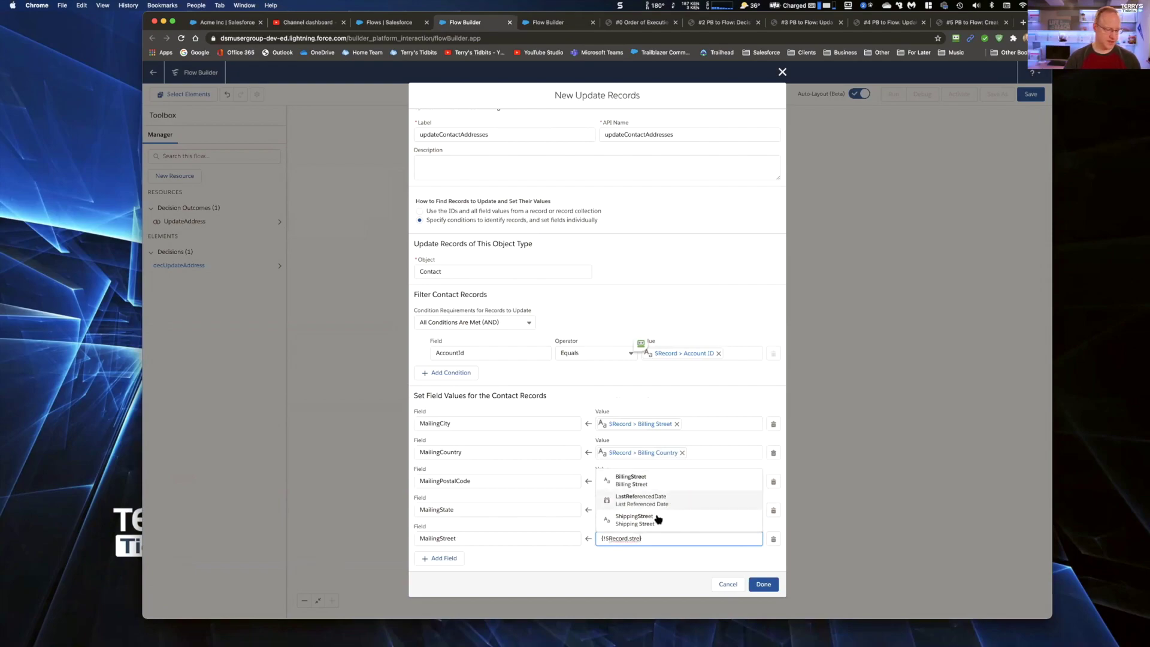
pyautogui.click(647, 483)
pyautogui.click(620, 552)
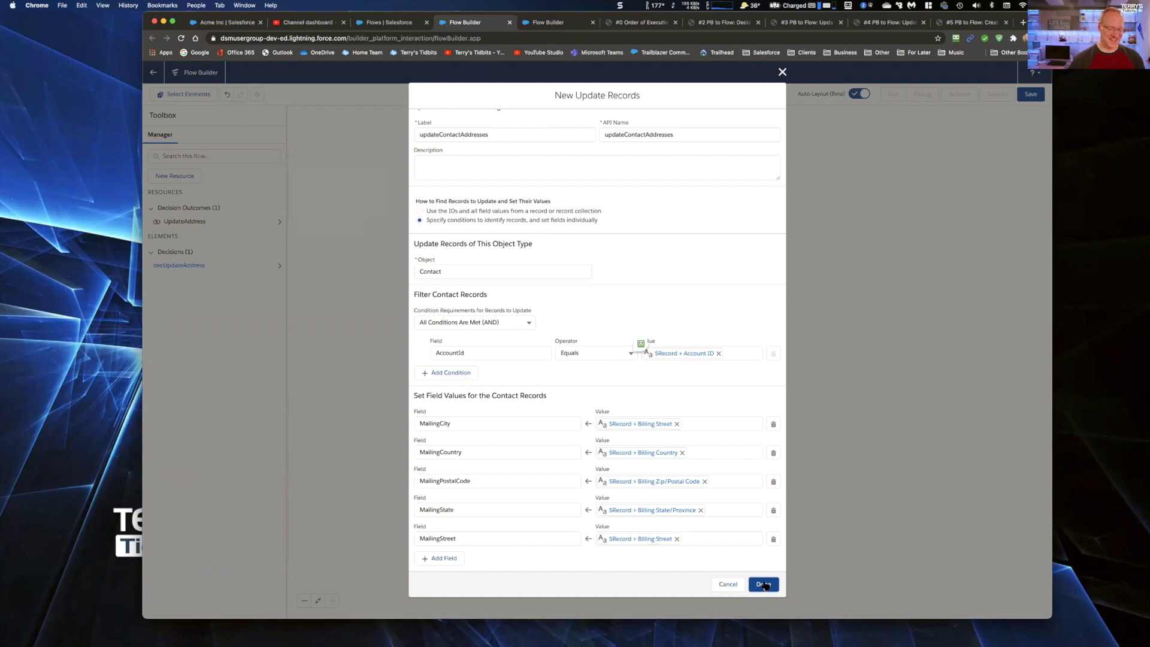
pyautogui.click(764, 585)
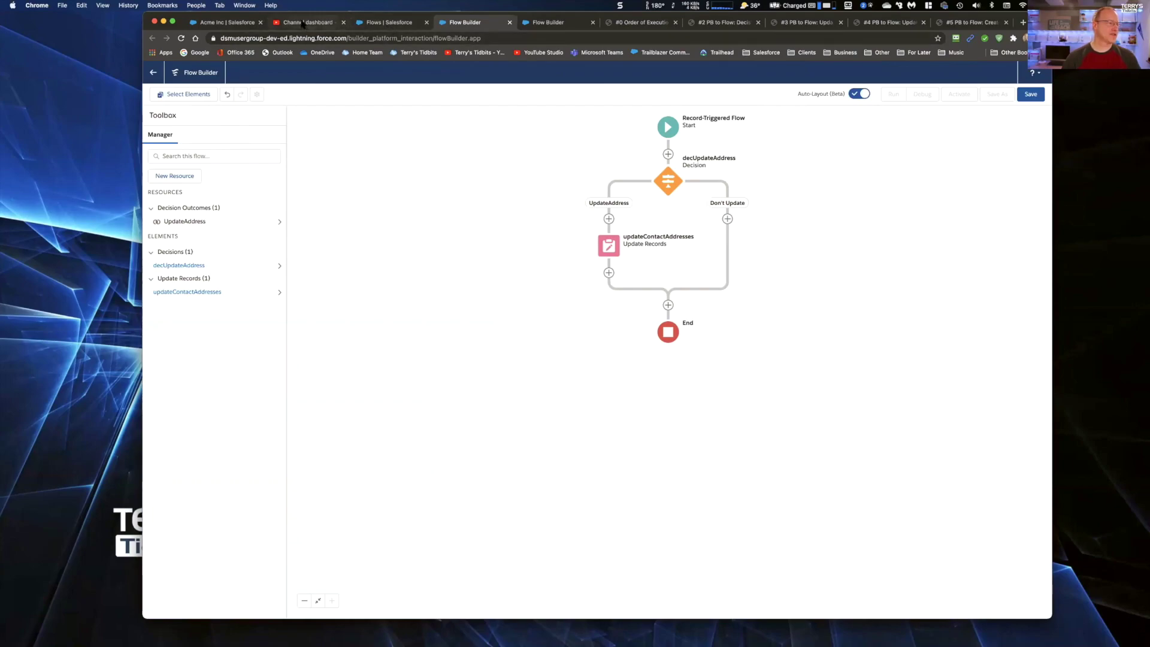
# Return to the Account Automations process in Process Builder and expand the full list of immediate actions for the Update Address criteria
pyautogui.click(360, 23)
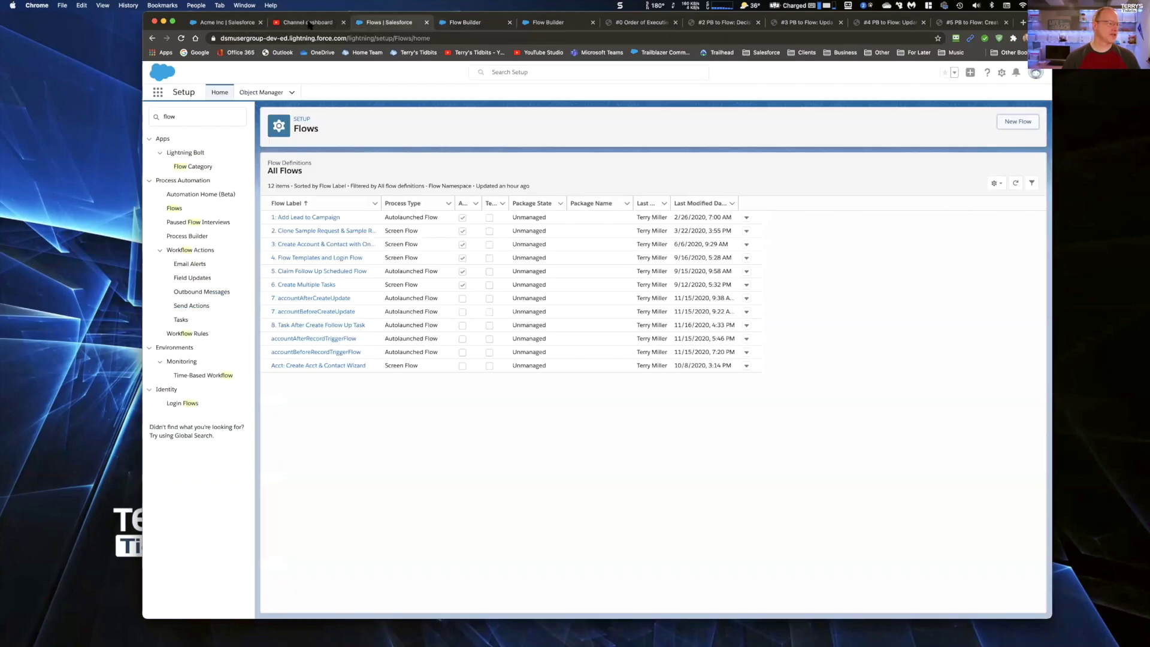
pyautogui.click(310, 23)
pyautogui.click(152, 39)
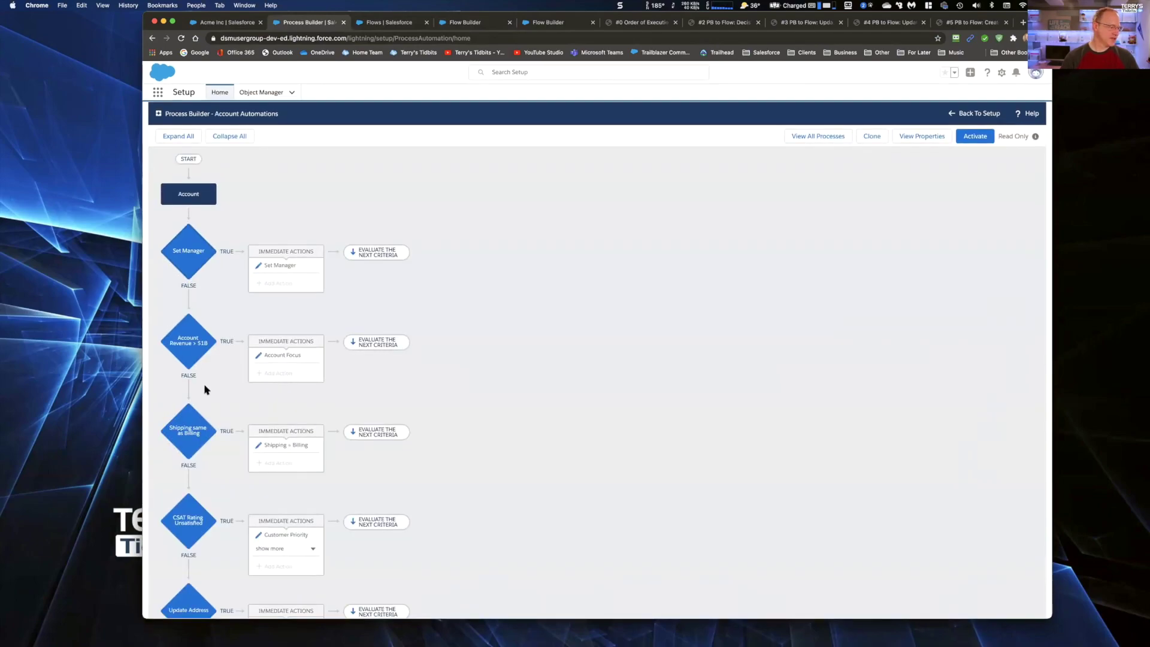
pyautogui.scroll(-5, 205, 392)
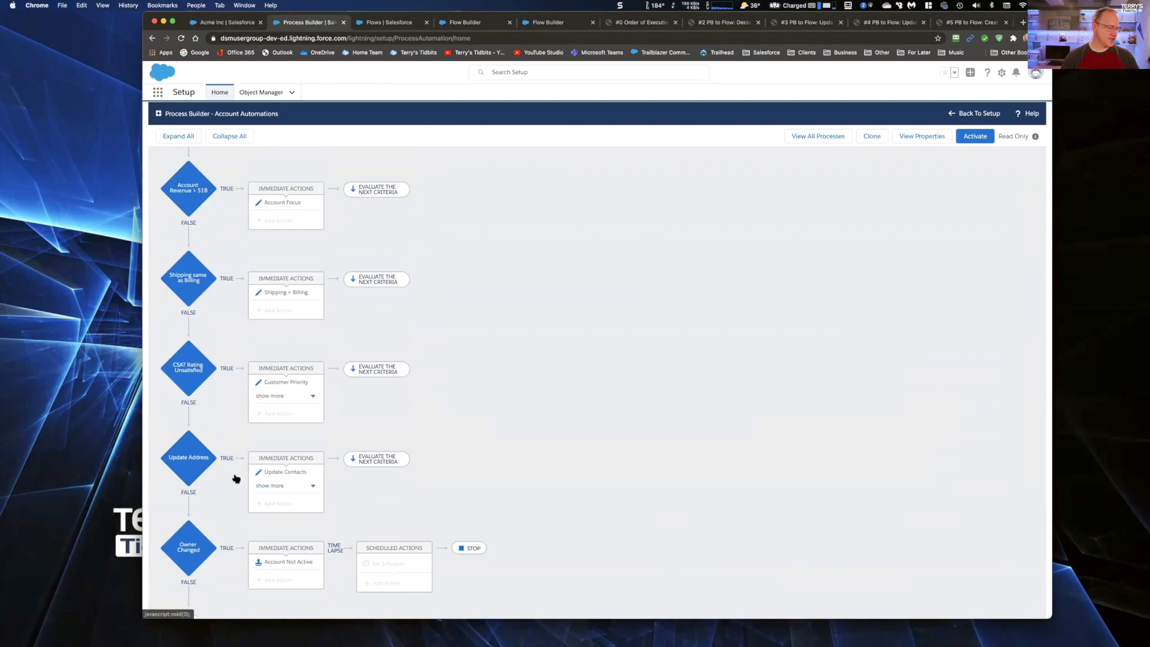
pyautogui.click(300, 486)
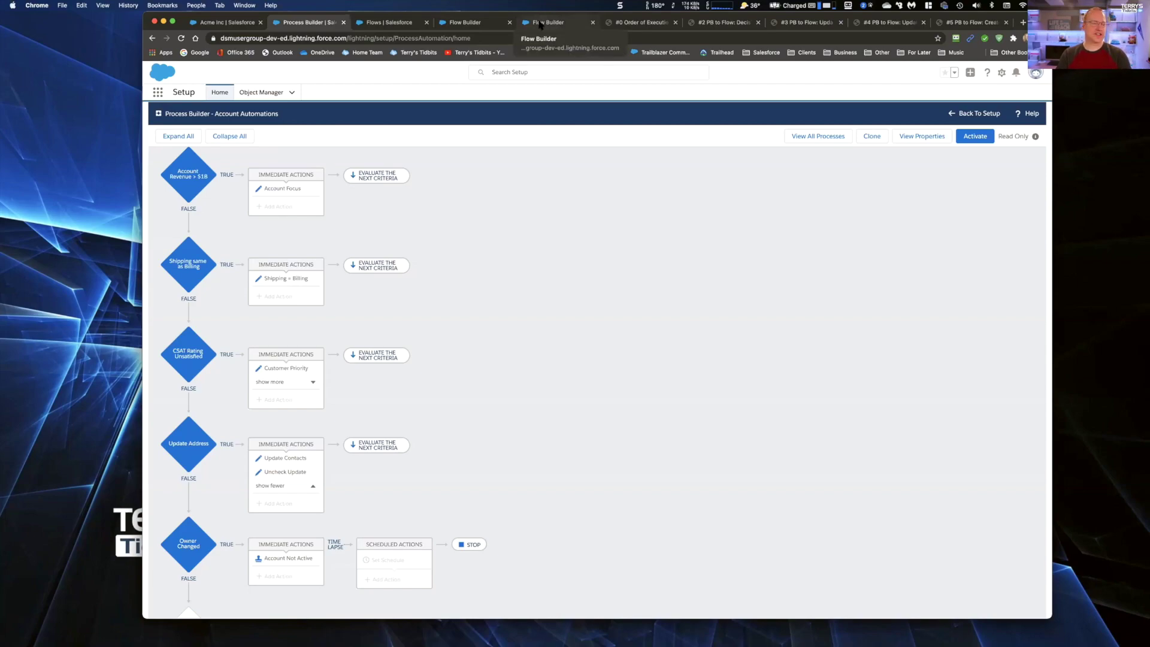
# Back in the flow, add an Assignment element labelled "assign" after updateContactAddresses on the UpdateAddress path
pyautogui.click(484, 20)
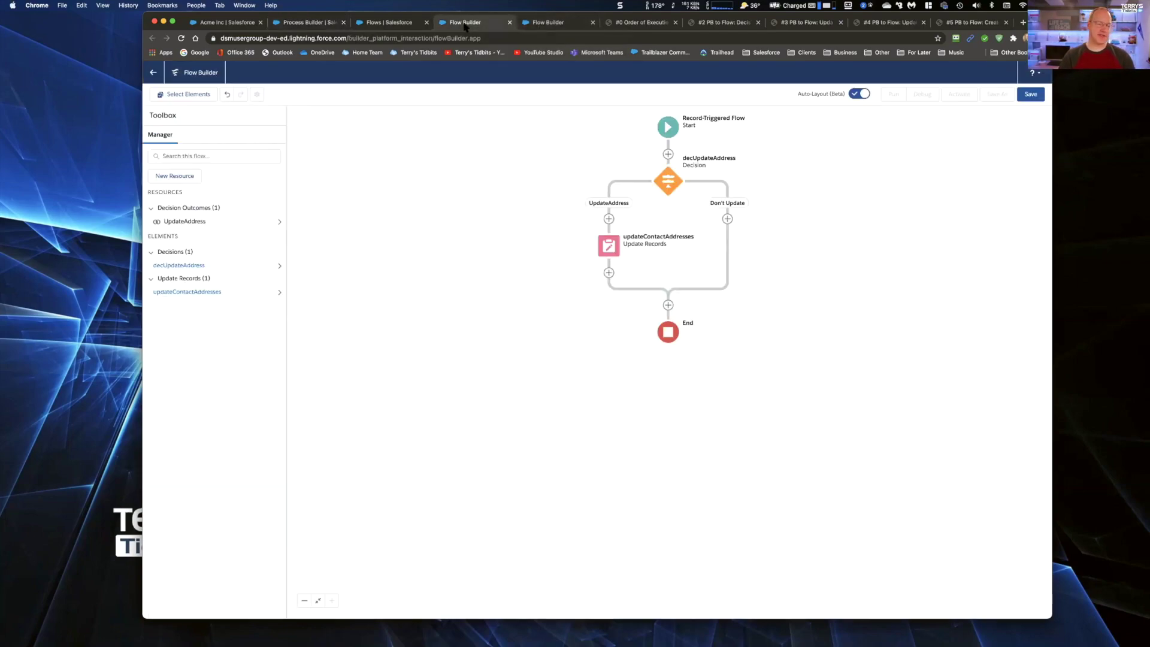
pyautogui.click(609, 273)
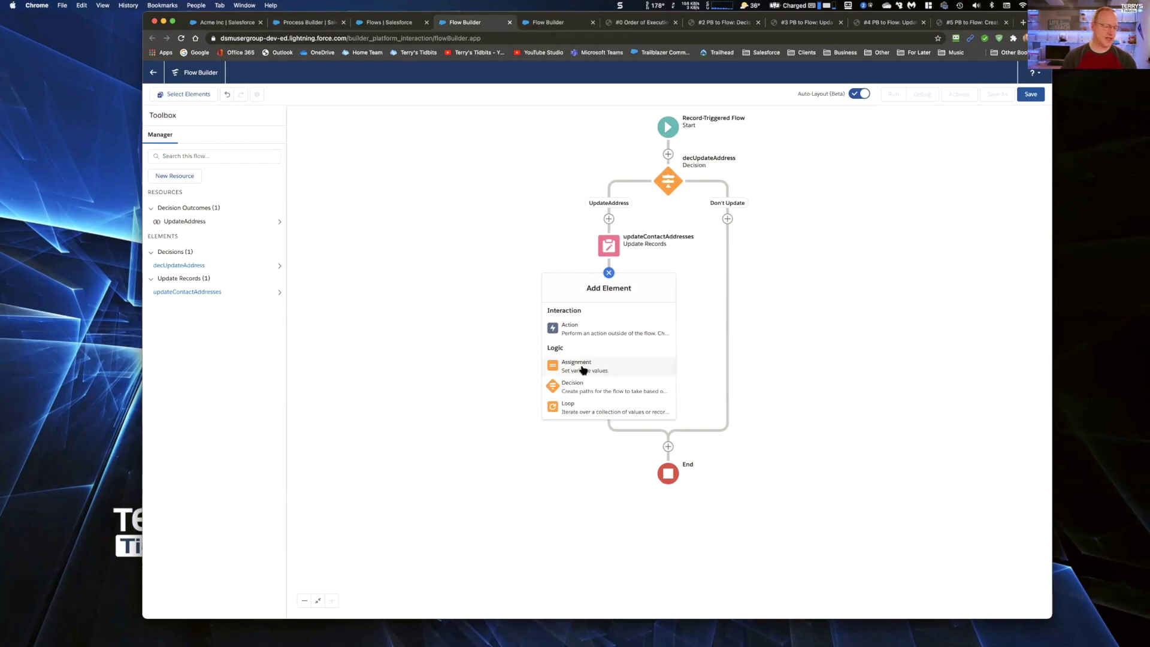
pyautogui.click(583, 370)
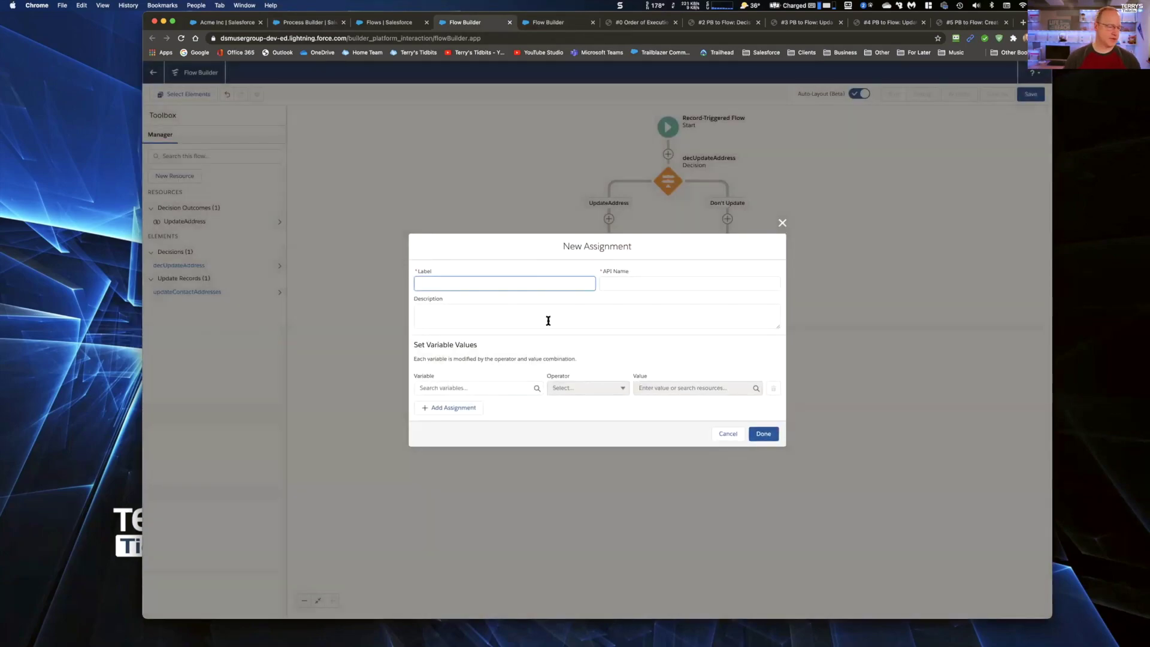
pyautogui.write('assign')
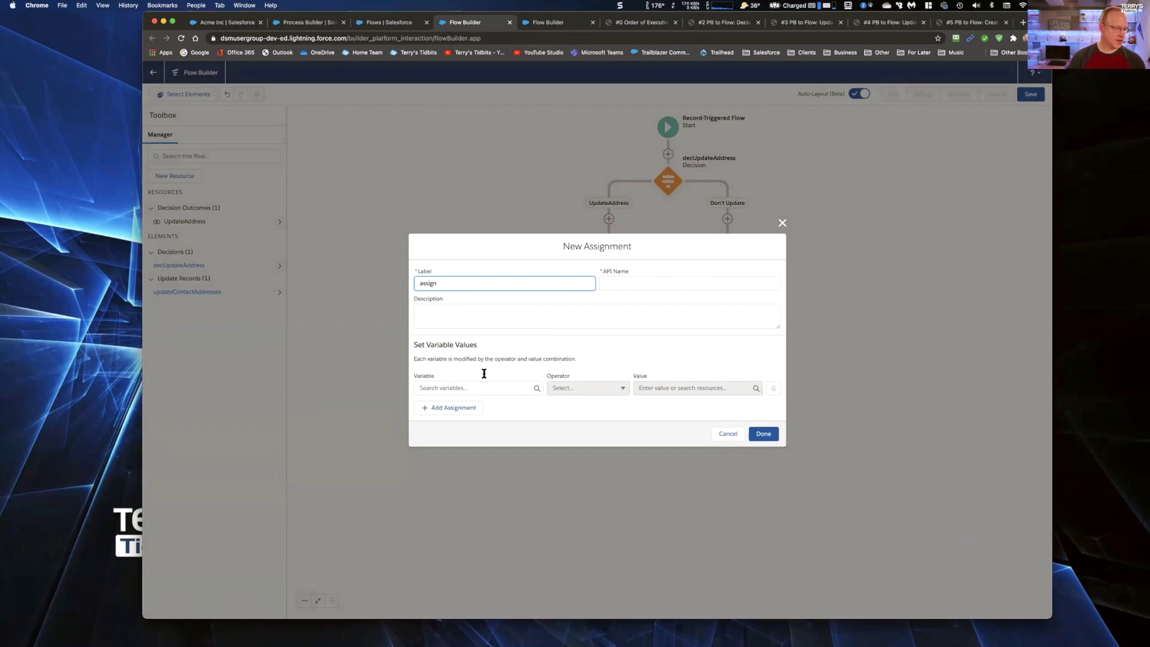
# Assign $GlobalConstant.False to the triggering record's Update All Contact Addresses field using the Equals operator
pyautogui.click(476, 390)
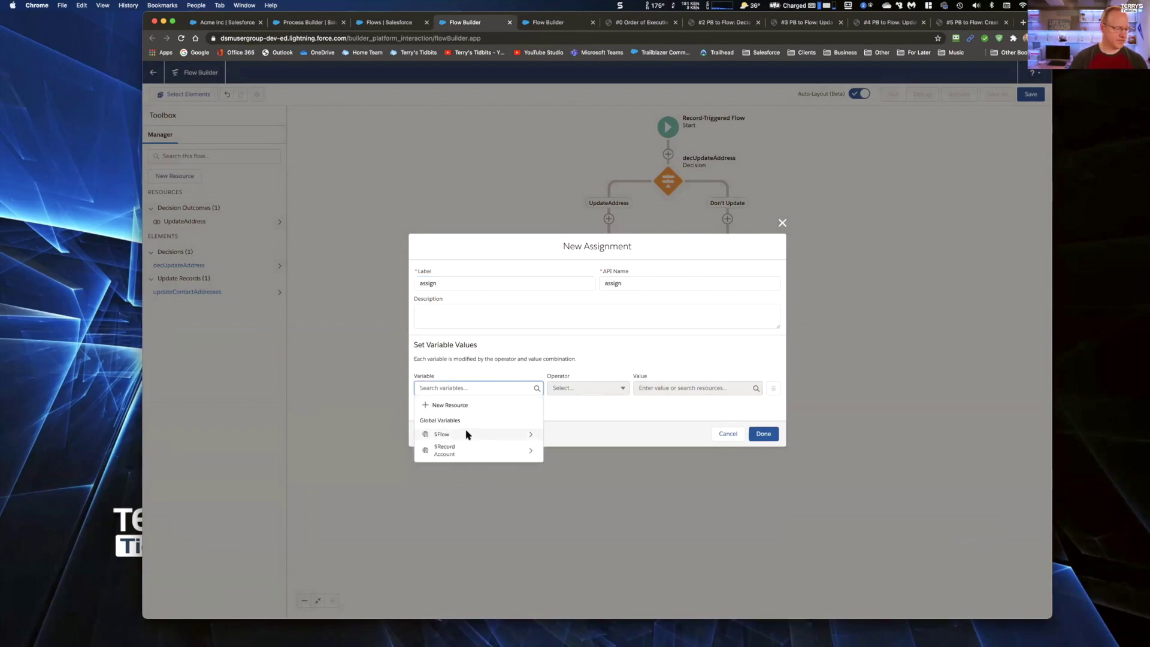
pyautogui.click(466, 451)
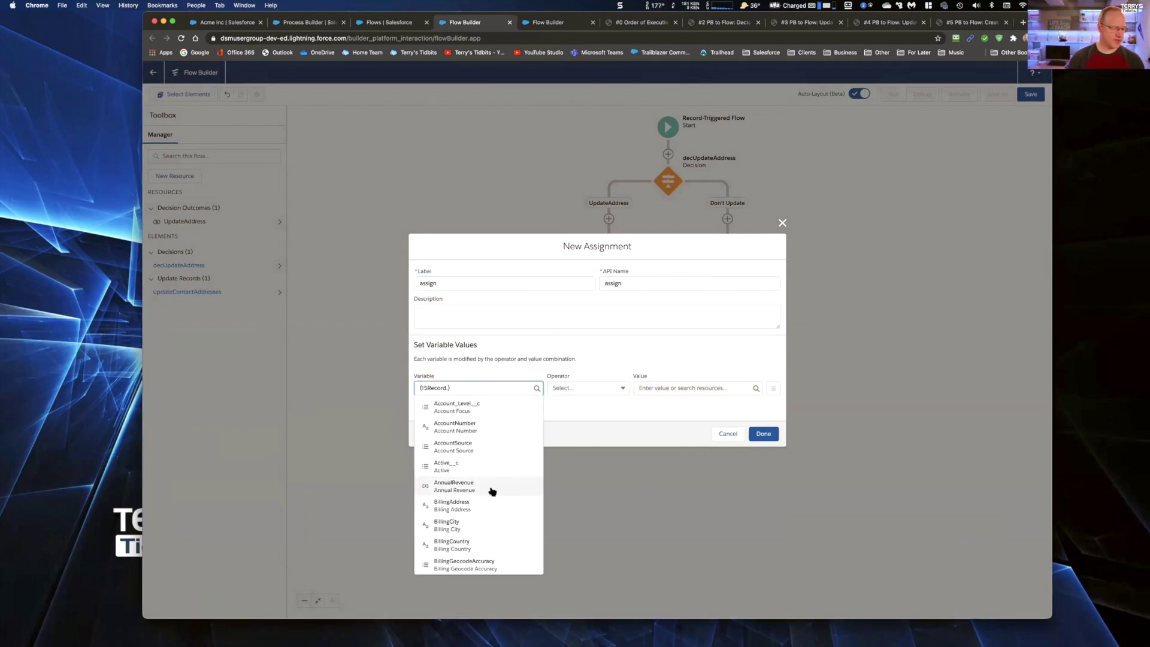
pyautogui.write('check')
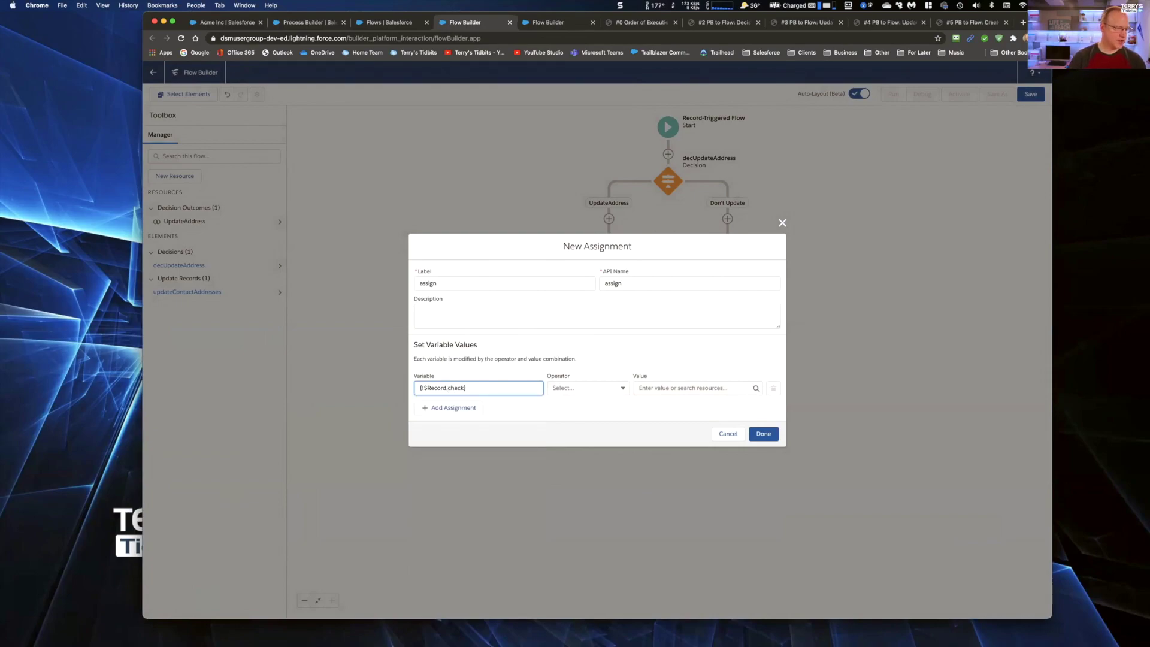
pyautogui.press('BackSpace')
pyautogui.press('BackSpace')
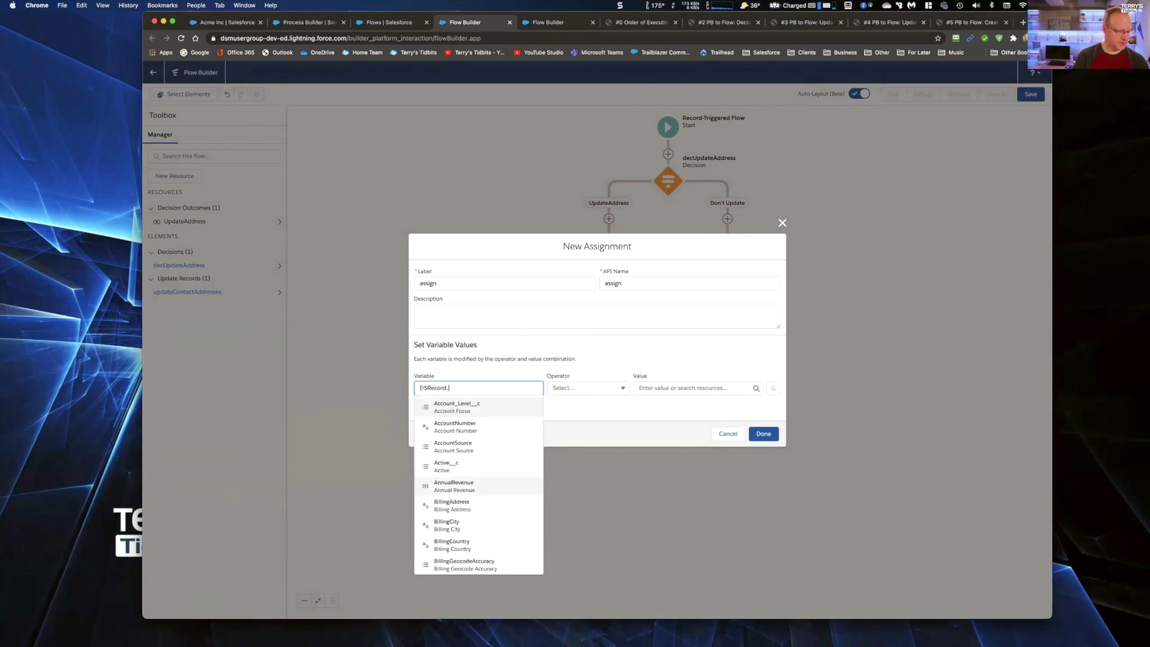
pyautogui.write('.up')
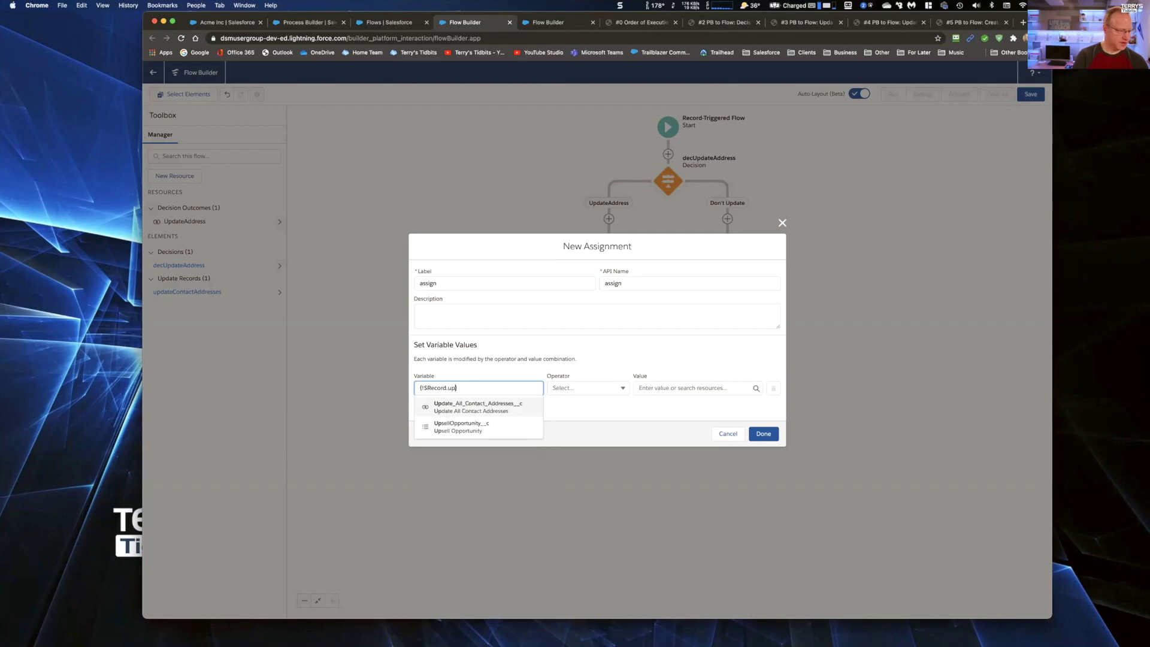
pyautogui.click(496, 405)
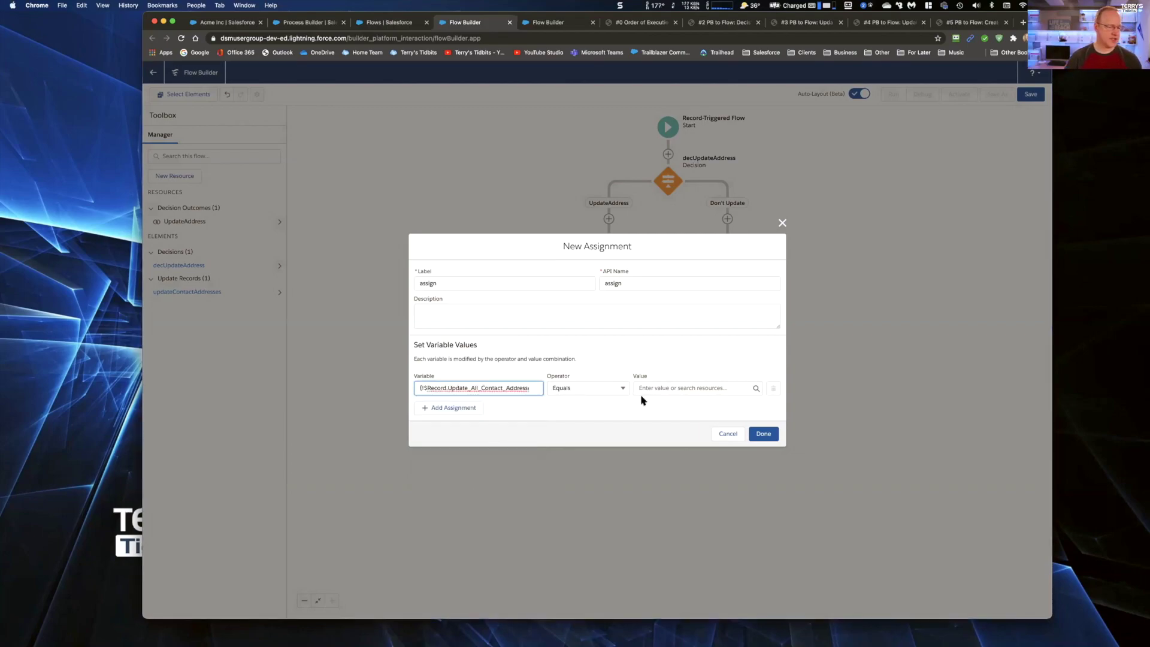
pyautogui.click(660, 387)
pyautogui.write('fal')
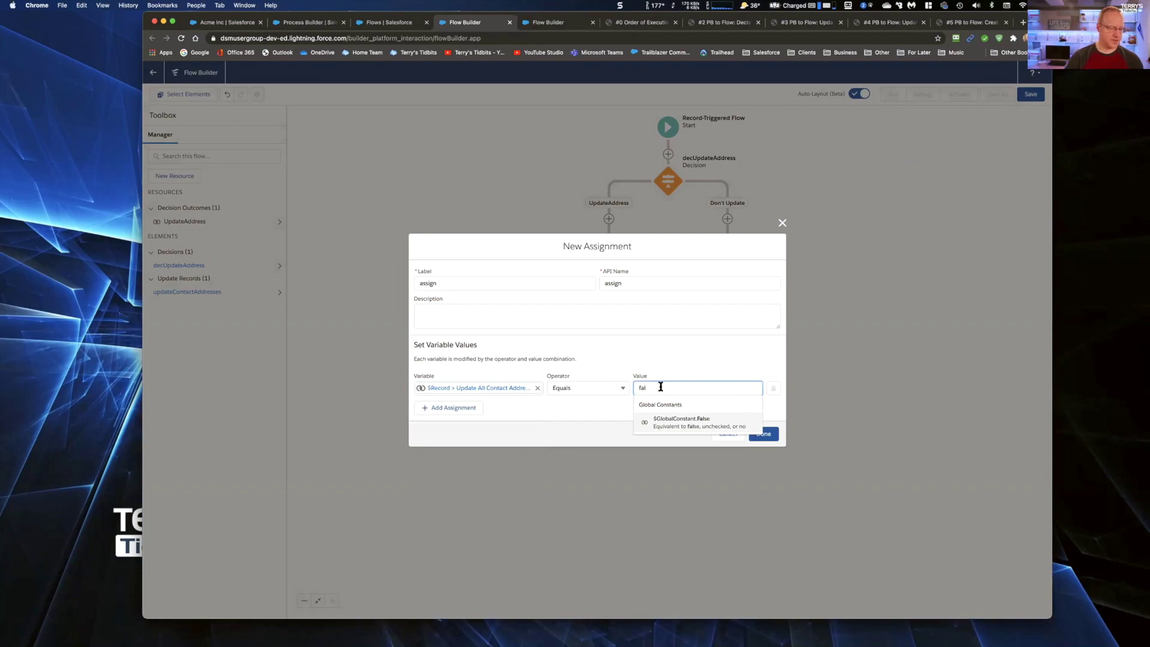
pyautogui.click(680, 421)
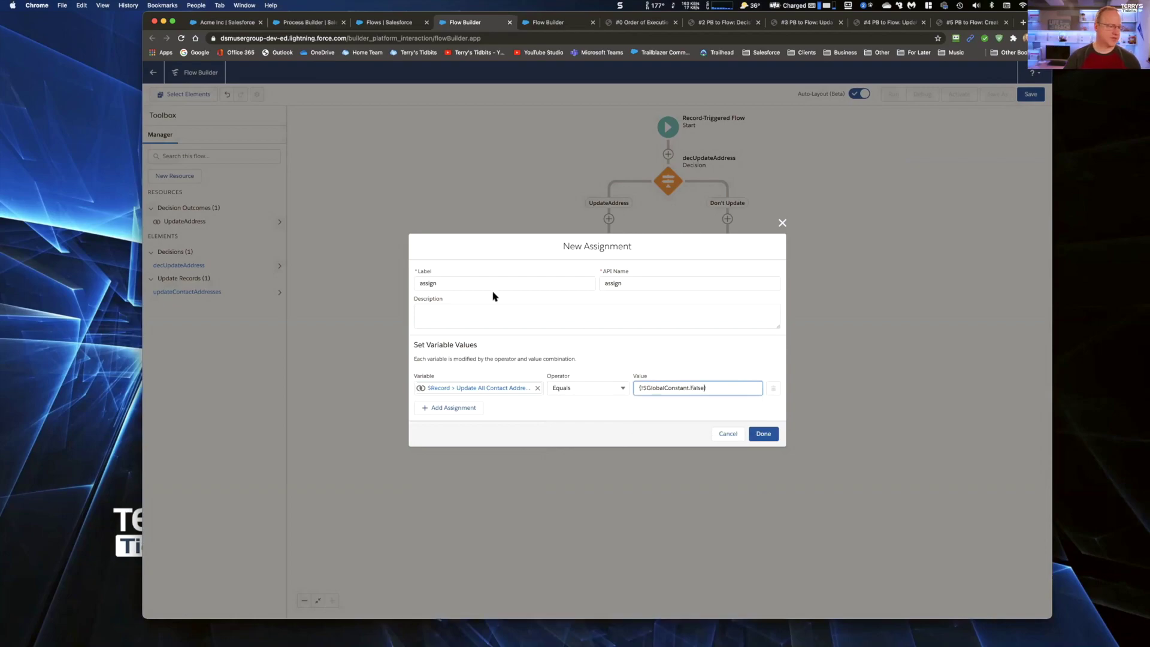
# Set the new Assignment element's label and API name to assignUpdateAll and finish the element
pyautogui.click(451, 283)
pyautogui.write('UpdateAll')
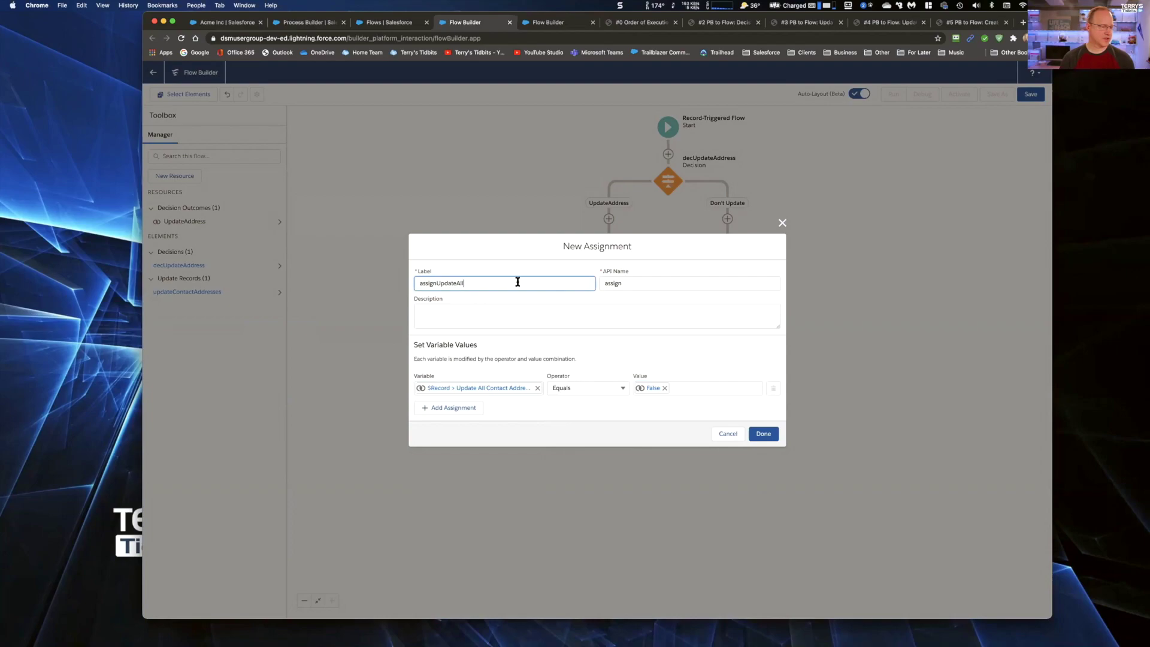
pyautogui.click(607, 284)
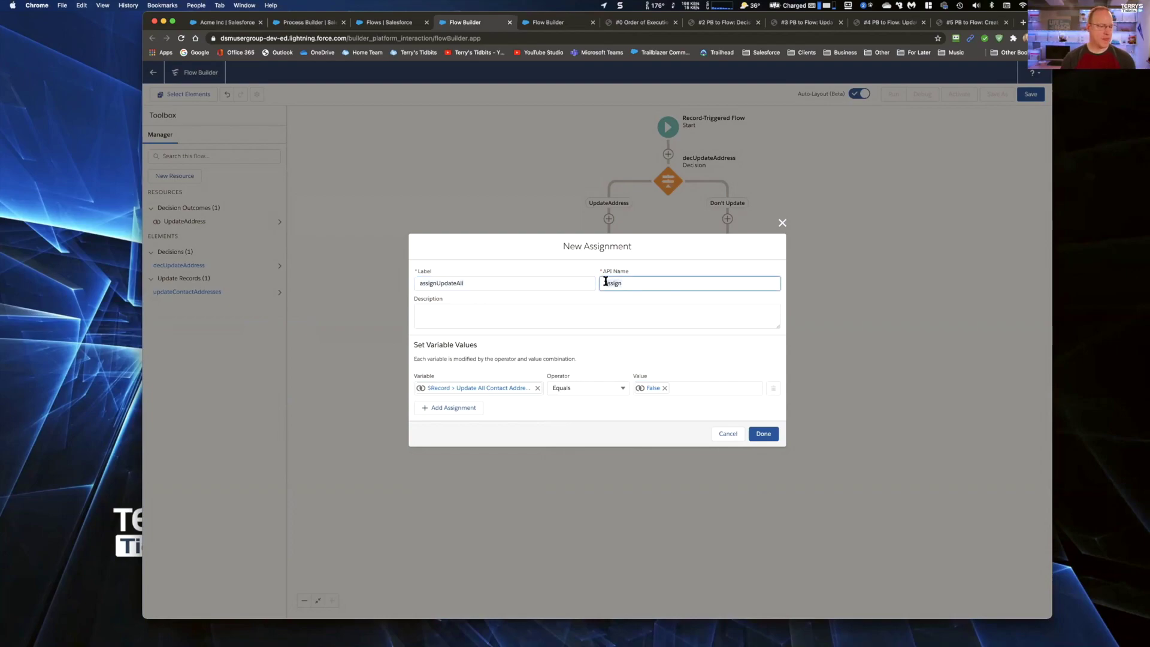
pyautogui.write('assignUpdateAll')
pyautogui.click(773, 436)
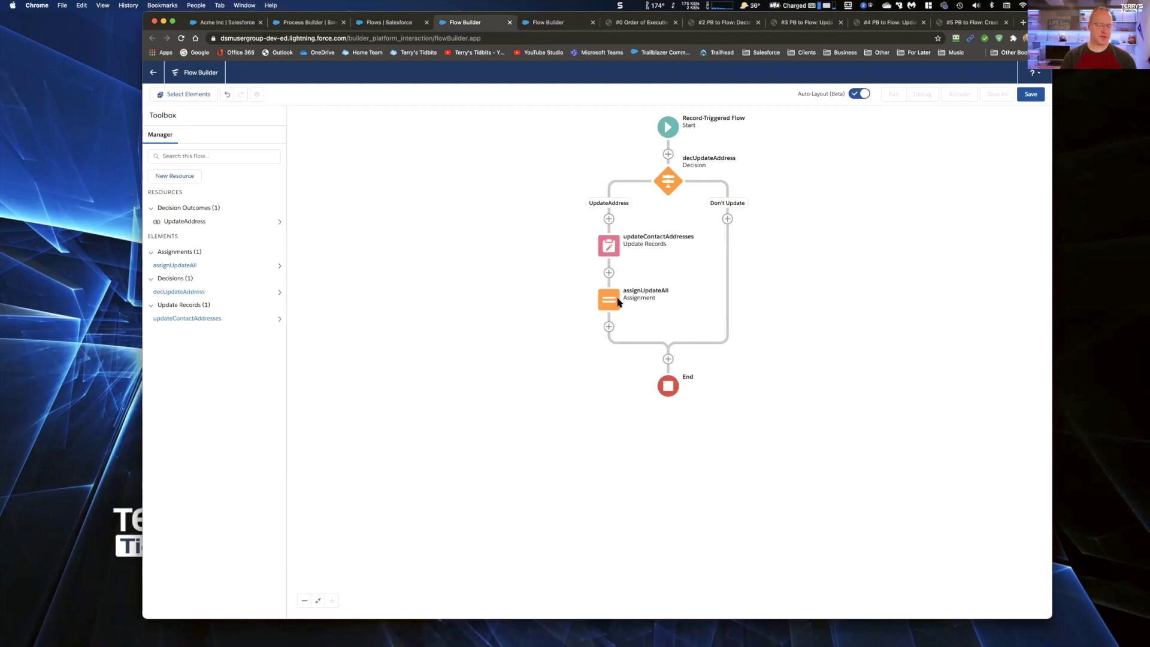
# Save the flow with the label AccountAfterFlowTraining and activate it
pyautogui.click(1031, 95)
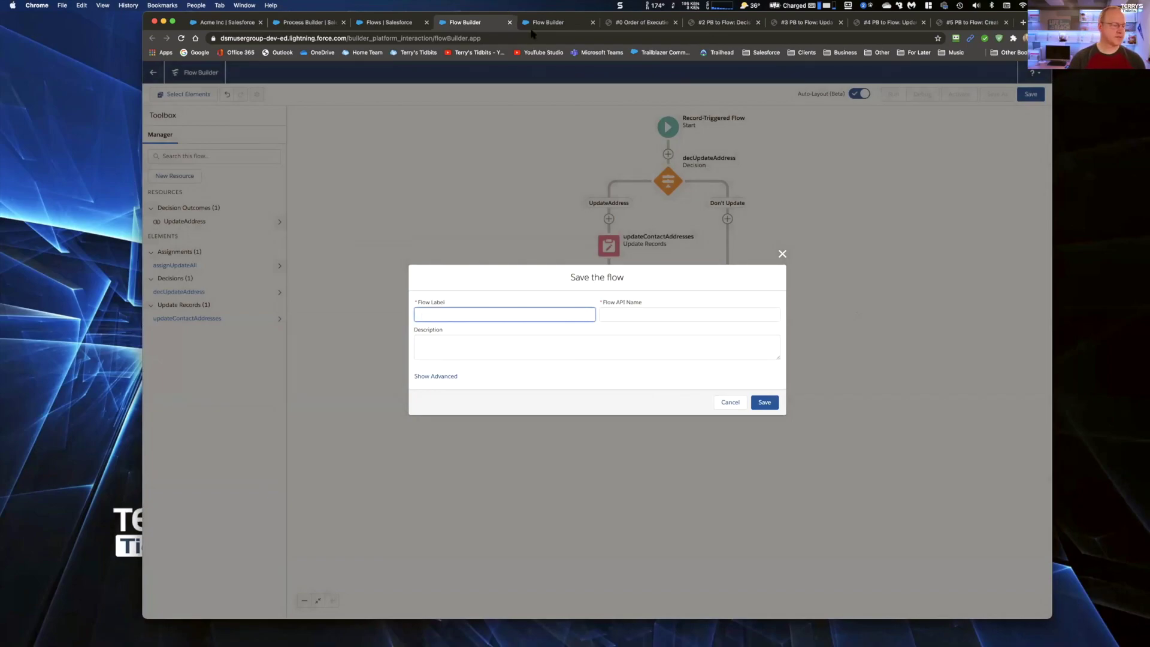
pyautogui.write('AccountAft')
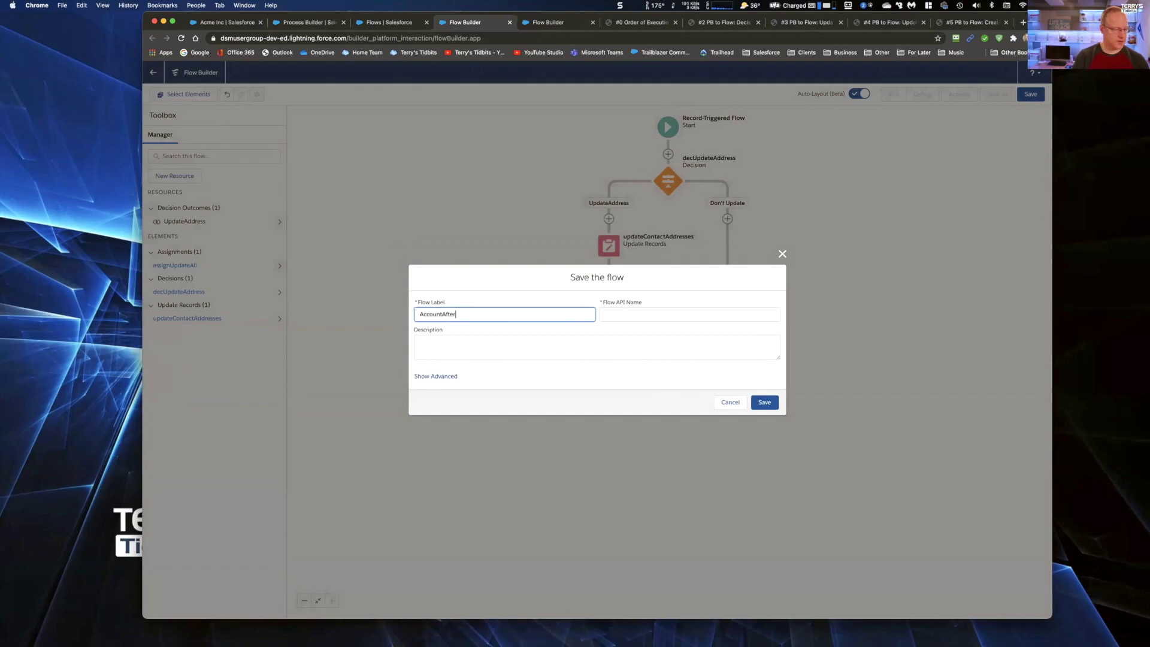
pyautogui.write('erFlow')
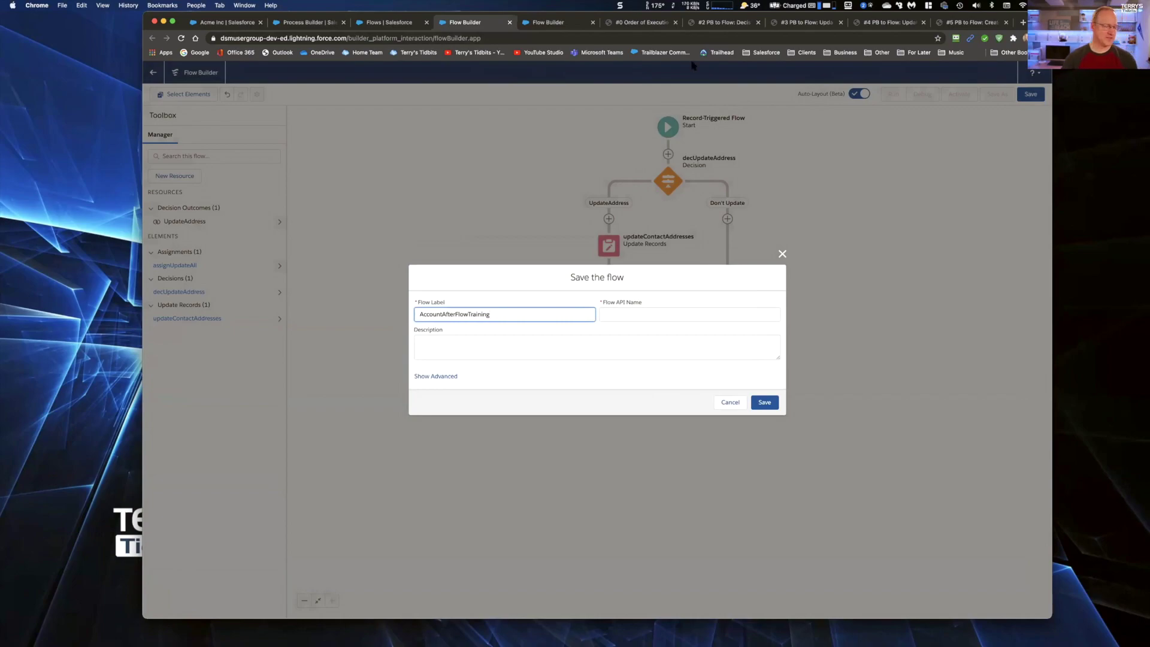
pyautogui.press('Tab')
pyautogui.click(765, 404)
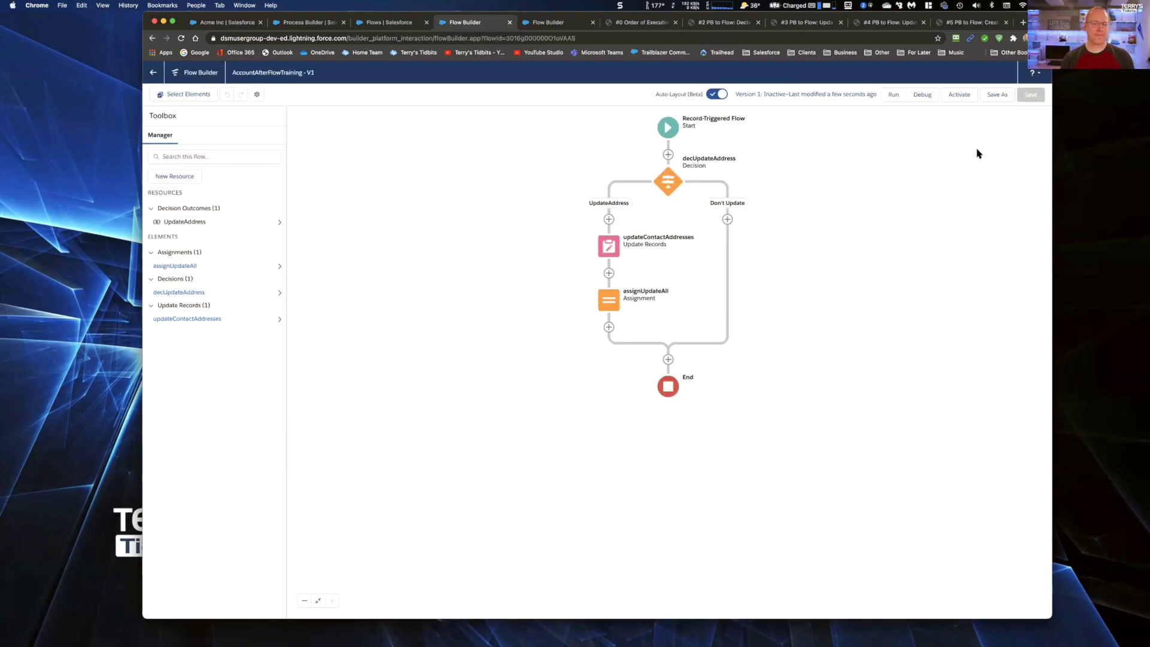
pyautogui.click(954, 93)
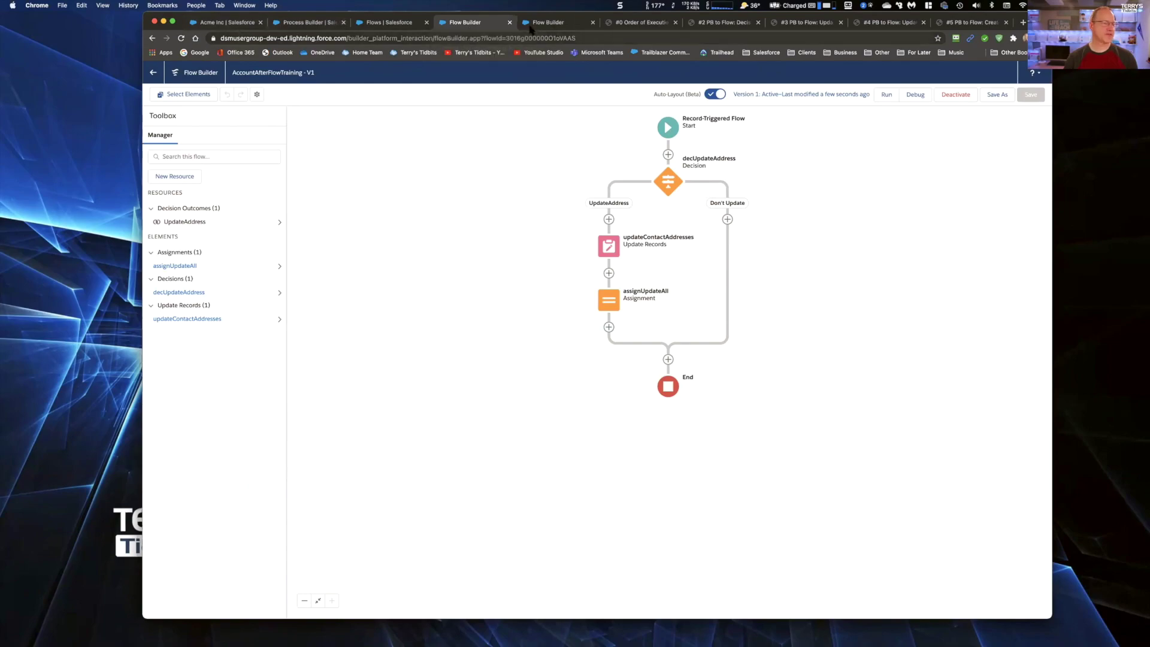
# On the Acme Inc account record, set CSAT Rating to Neutral and Customer Priority to Low, and save
pyautogui.click(234, 22)
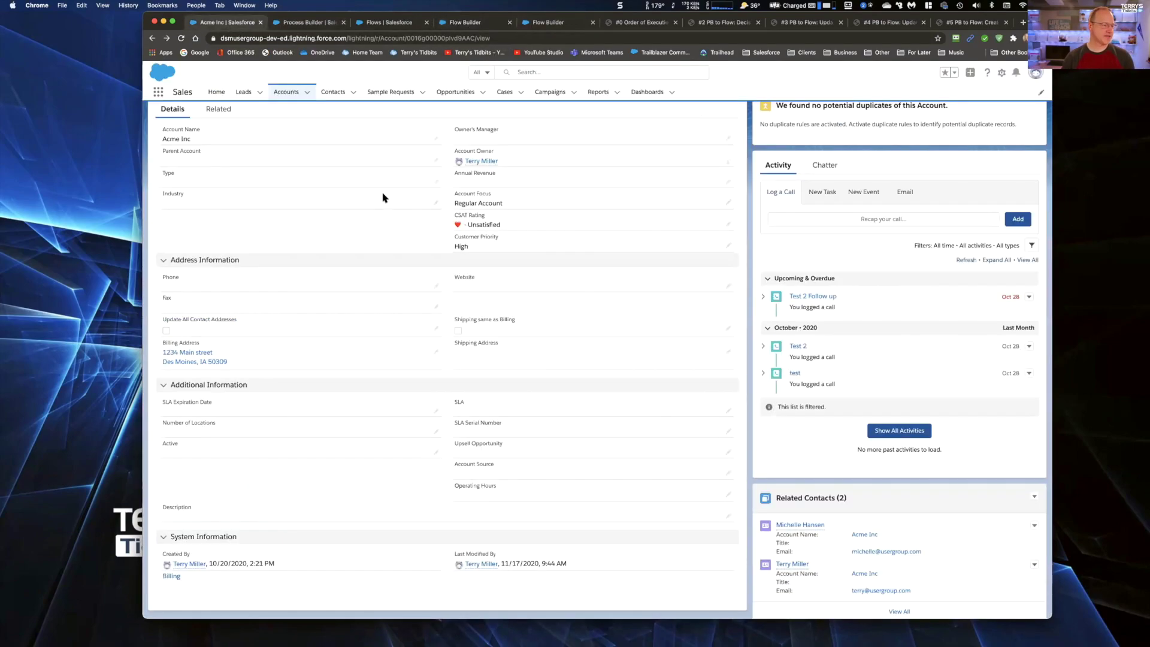
pyautogui.click(728, 224)
pyautogui.click(557, 252)
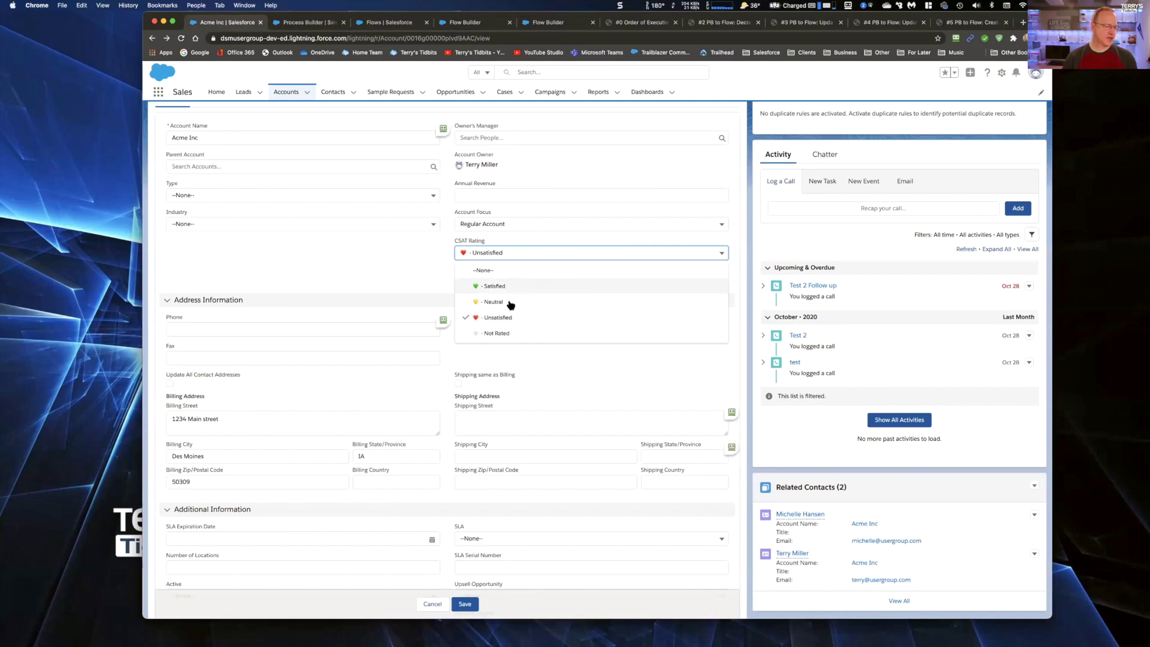
pyautogui.click(483, 306)
pyautogui.click(617, 283)
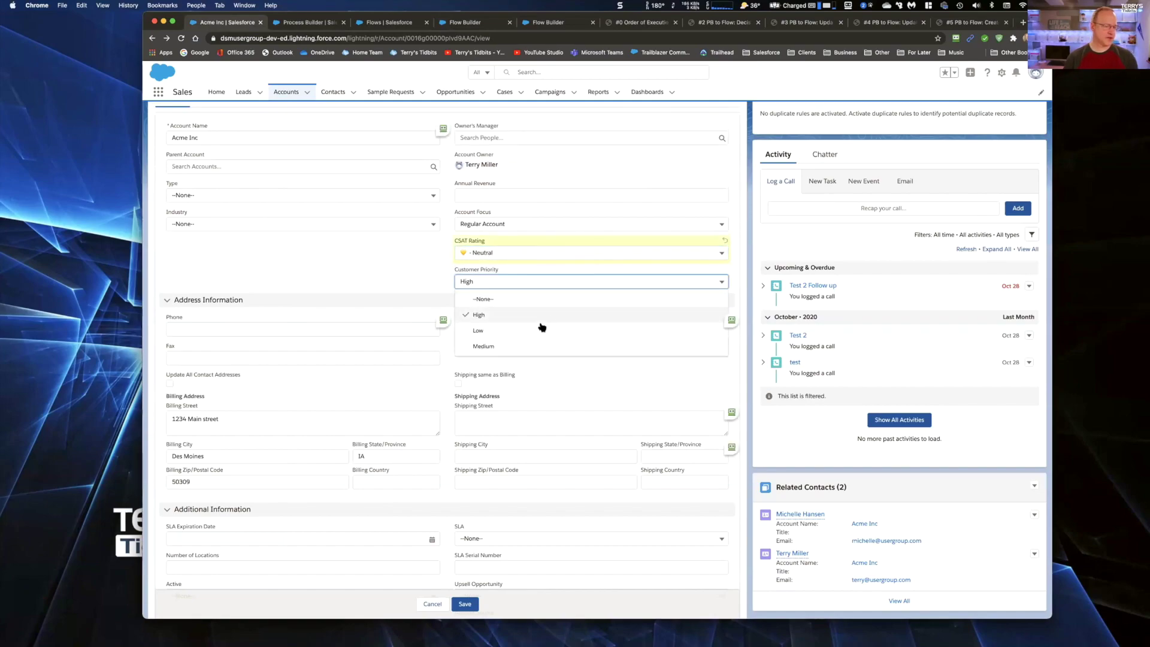
pyautogui.click(539, 328)
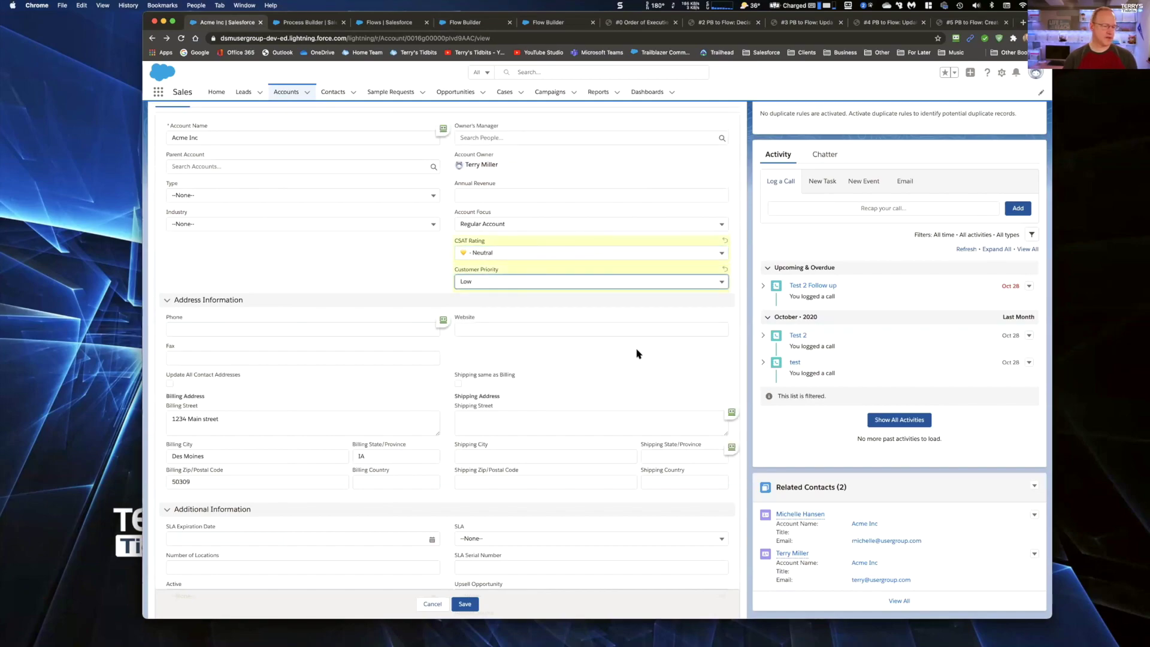
pyautogui.click(464, 604)
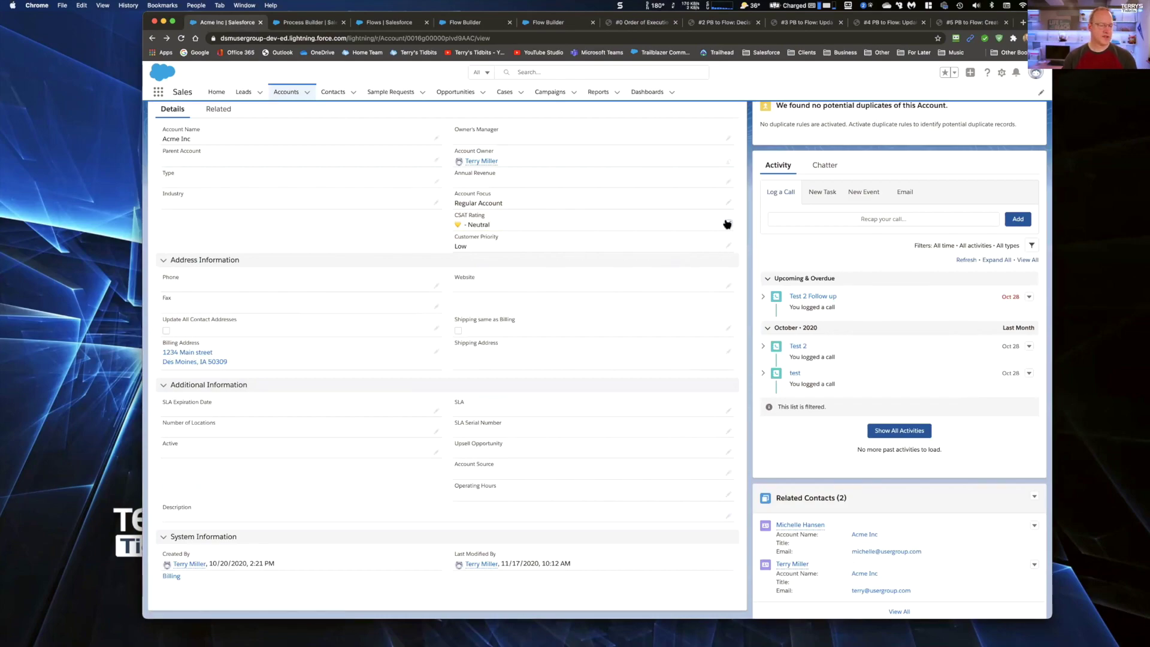
# Set the Acme Inc account's CSAT Rating to Unsatisfied, change the street name in its Billing Street, and save the record
pyautogui.doubleClick(679, 218)
pyautogui.click(555, 254)
pyautogui.click(509, 318)
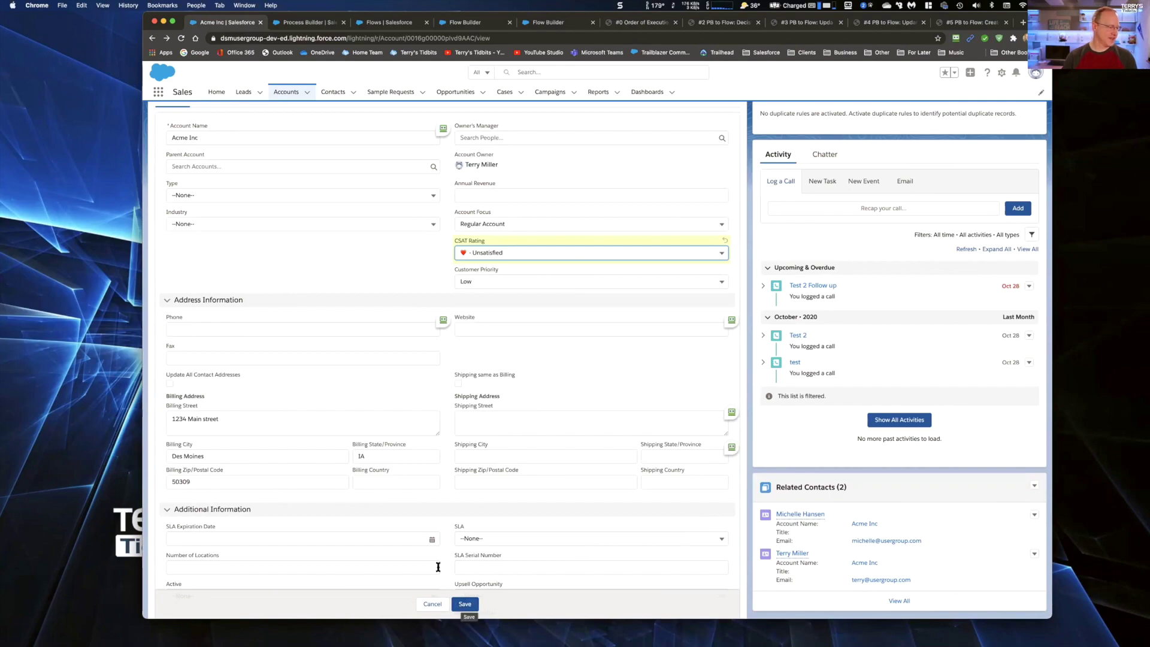
pyautogui.doubleClick(192, 418)
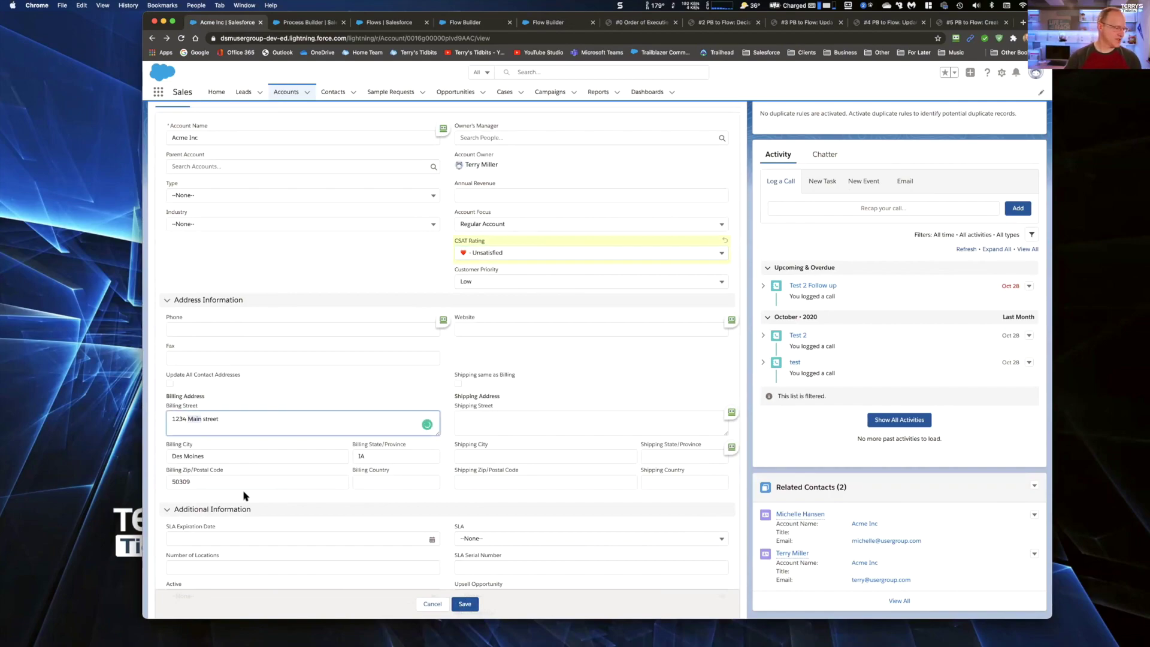
pyautogui.write('Locust')
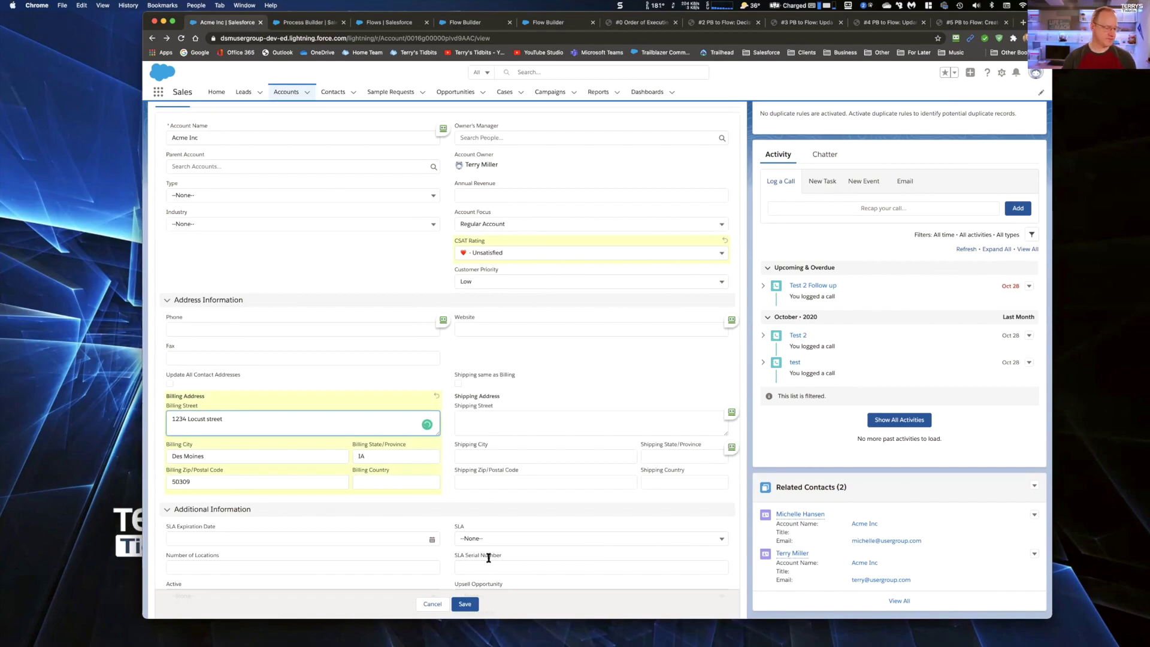
pyautogui.click(465, 604)
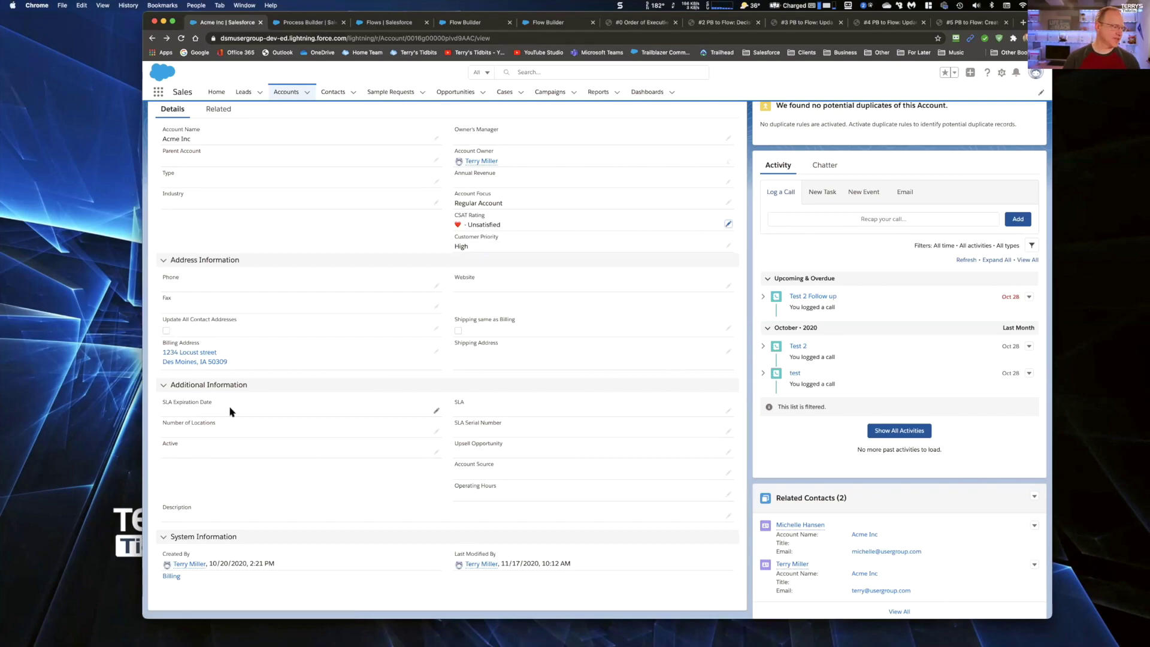
# Enable Update All Contact Addresses on the Acme Inc account, save it, and check the first related contact
pyautogui.click(165, 329)
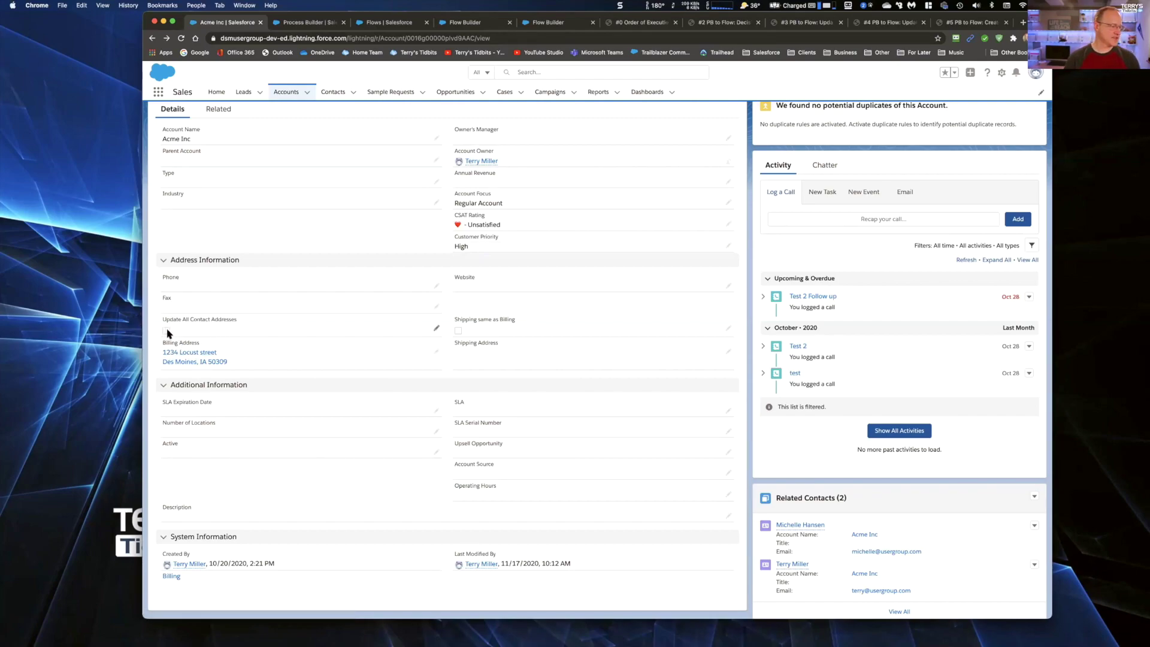
pyautogui.click(167, 334)
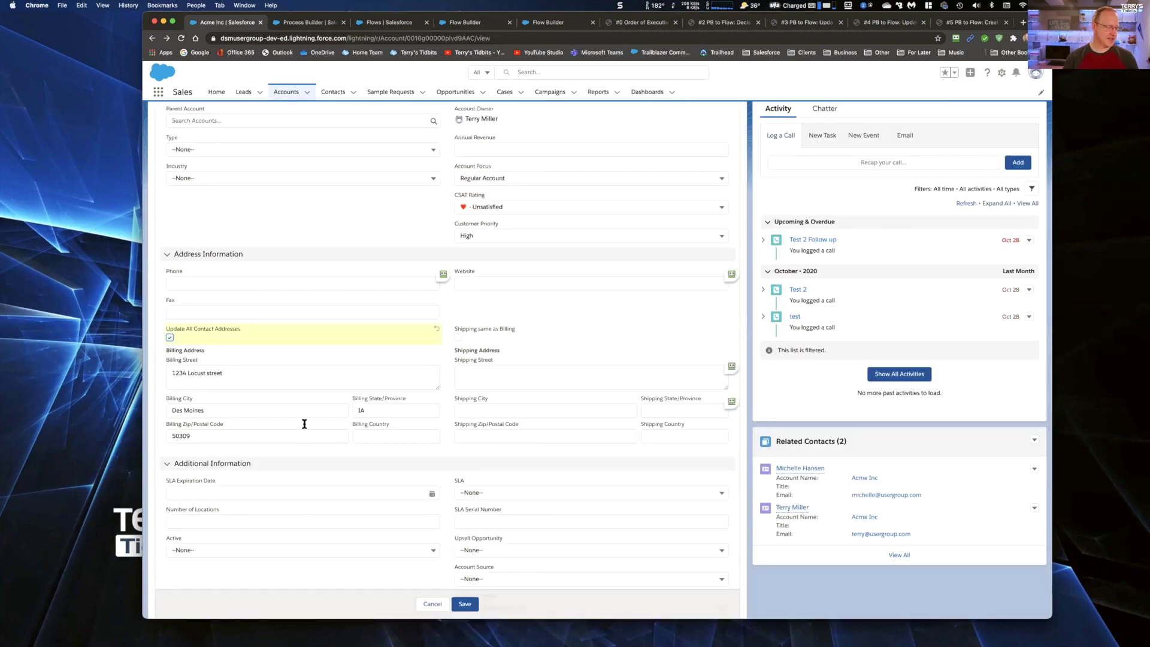
pyautogui.click(465, 604)
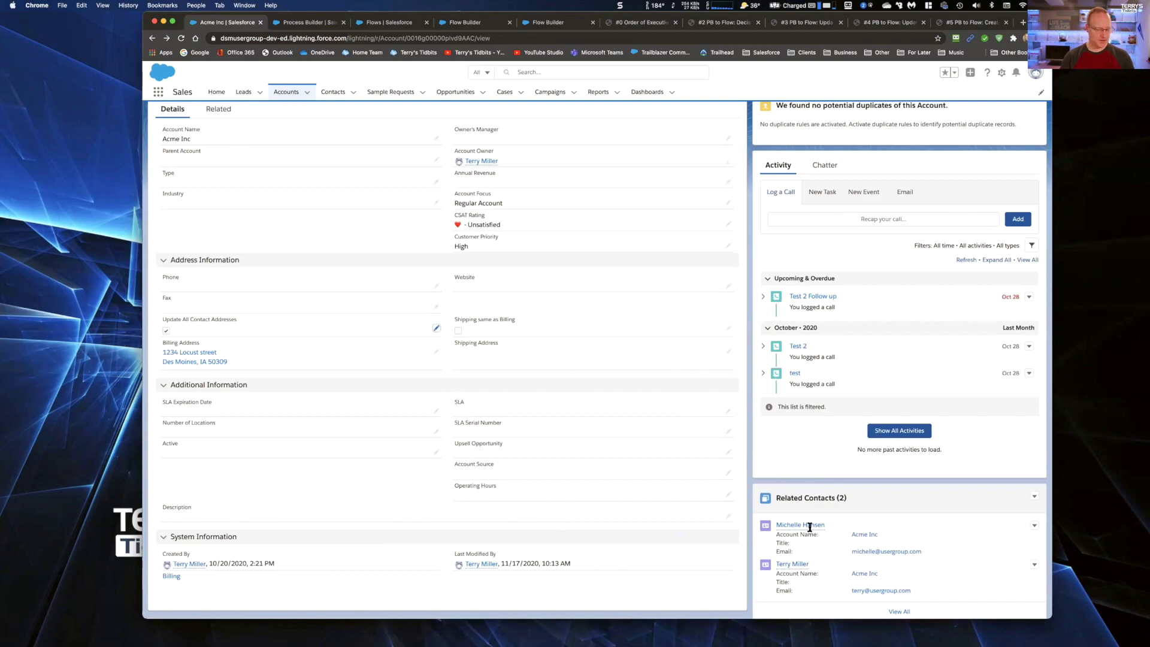
pyautogui.moveTo(810, 528)
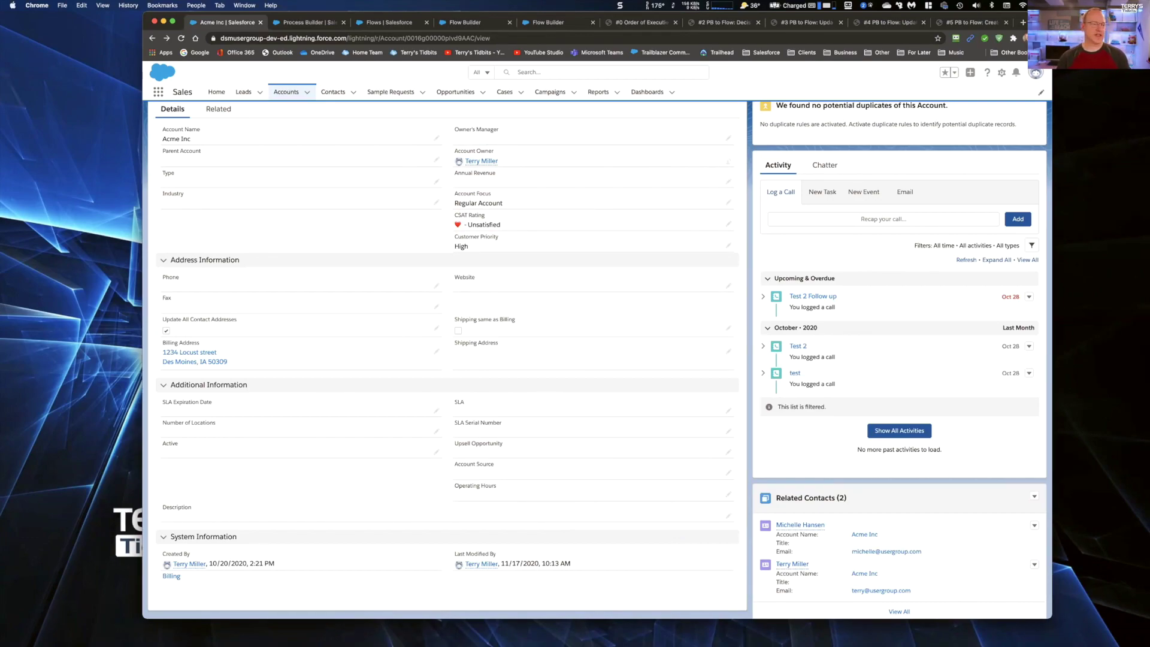
# In the AccountAfterFlowTraining flow, edit updateContactAddresses so MailingCity takes $Record.BillingCity, and finish the element
pyautogui.click(472, 26)
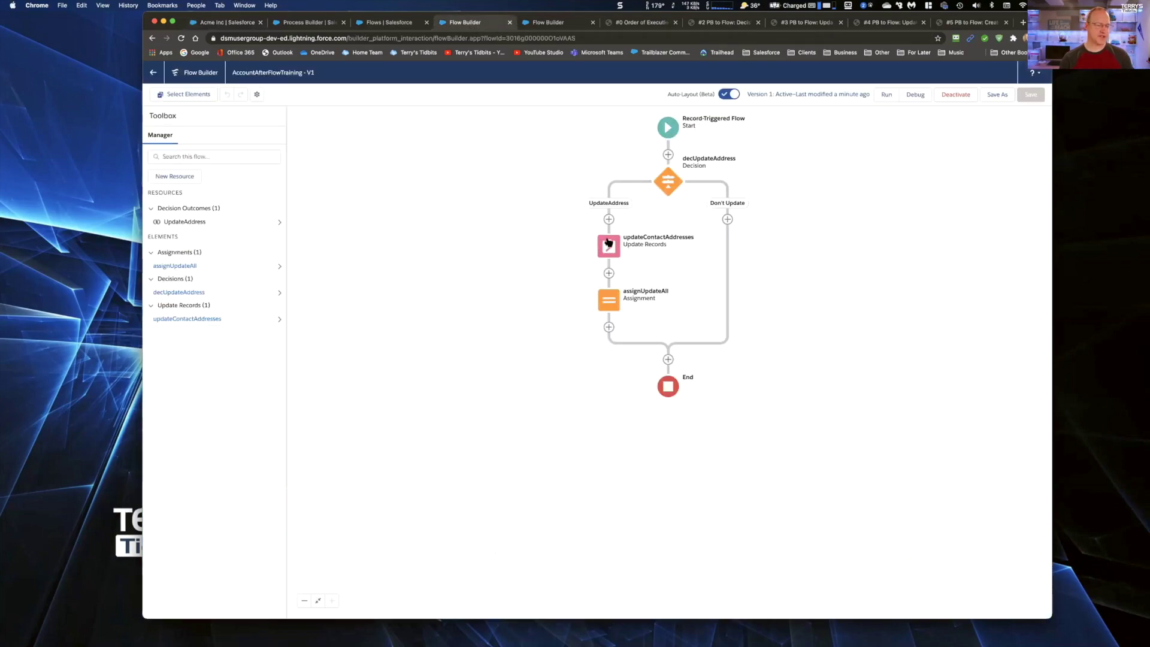
pyautogui.click(610, 298)
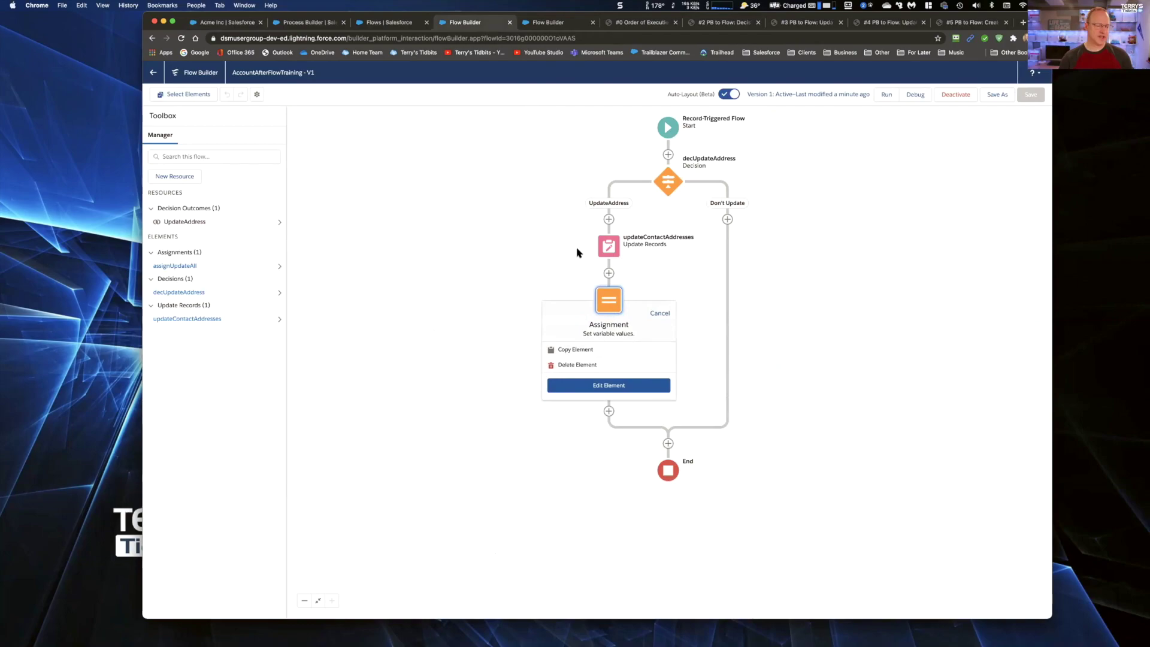
pyautogui.click(609, 246)
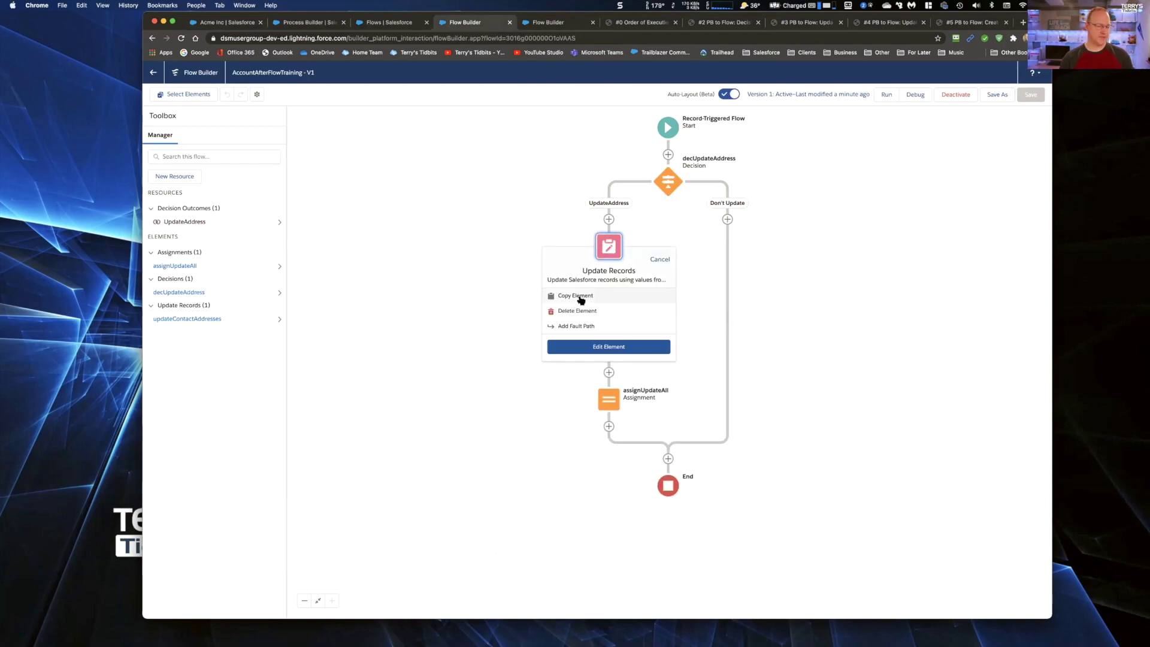
pyautogui.click(599, 346)
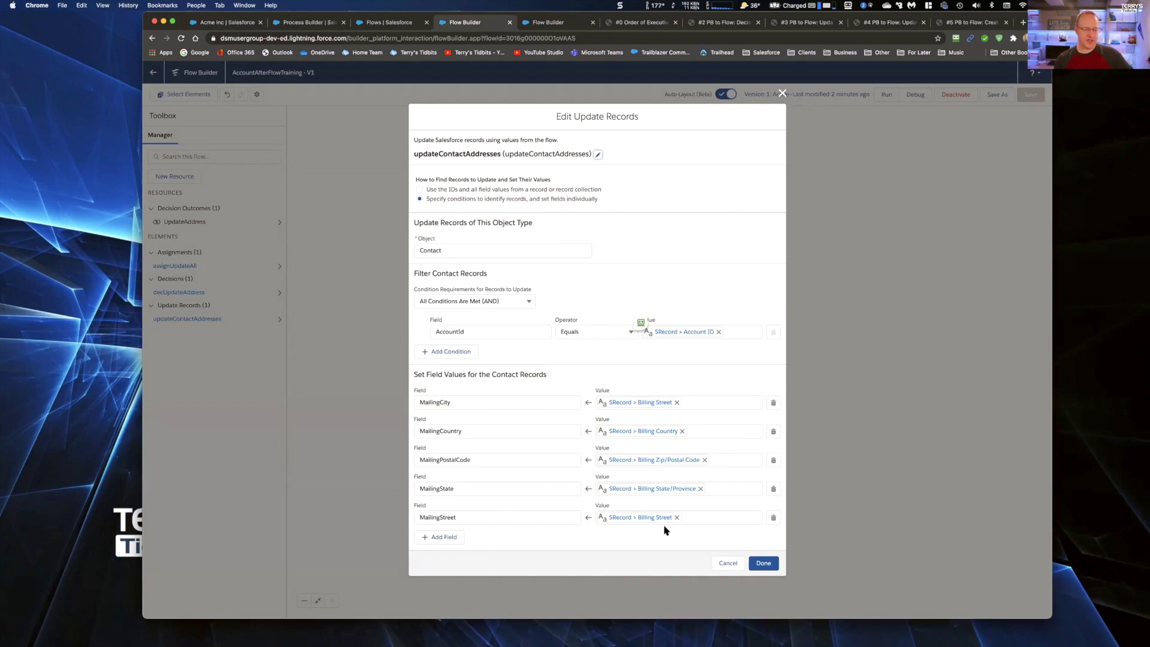
pyautogui.click(675, 403)
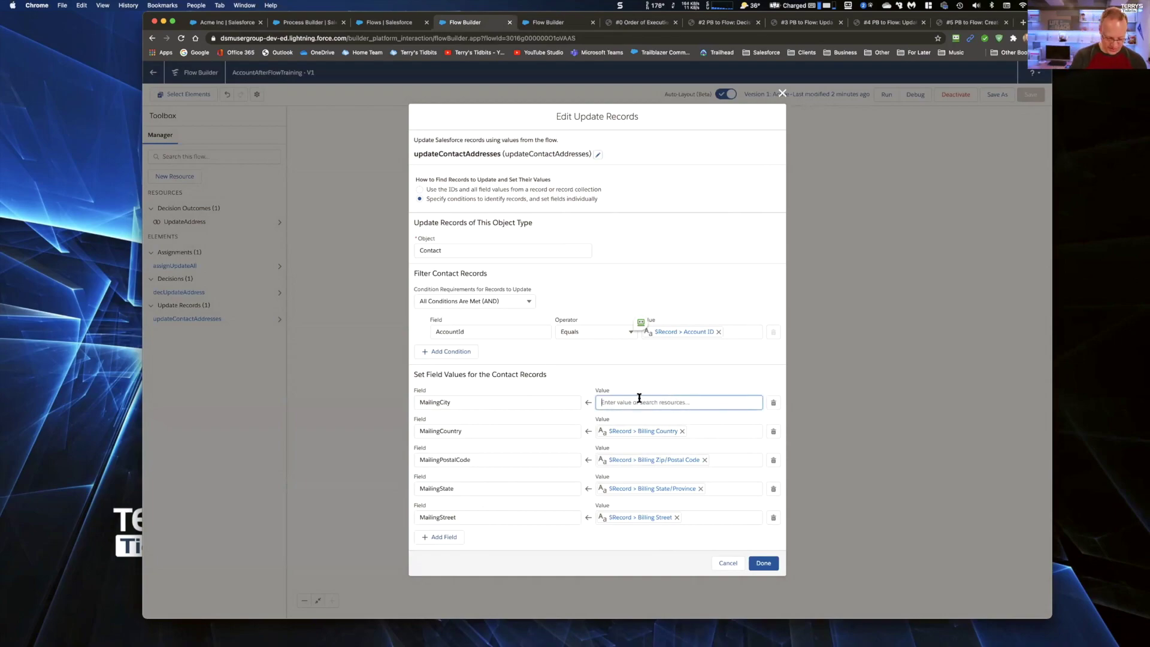
pyautogui.write('$rec')
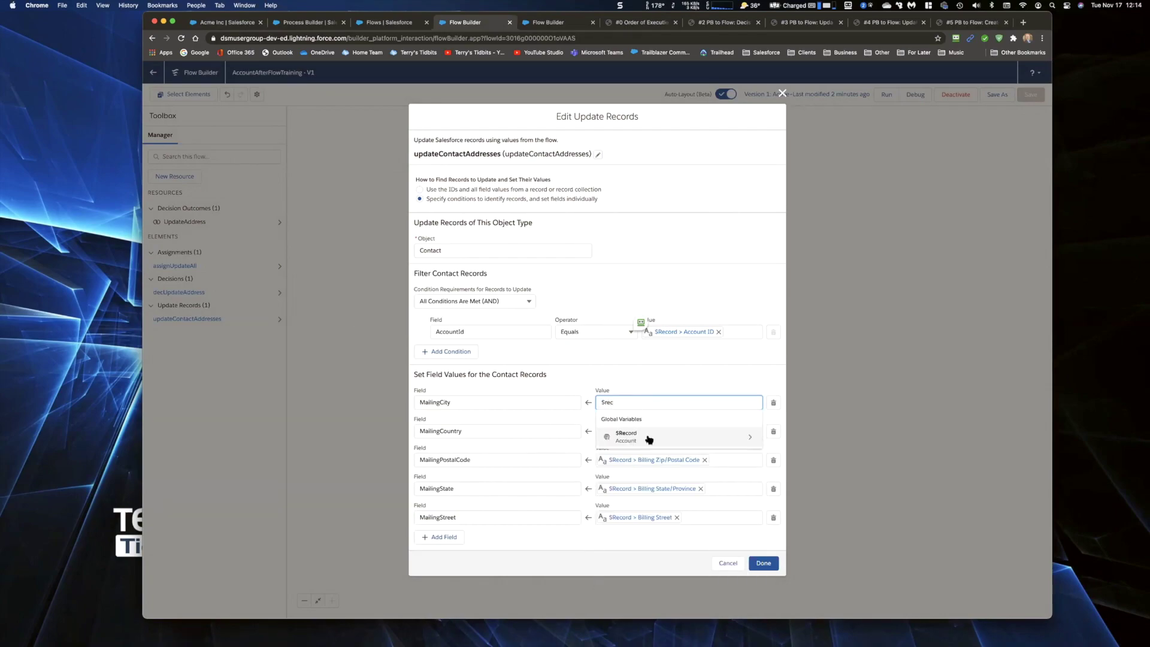
pyautogui.click(648, 439)
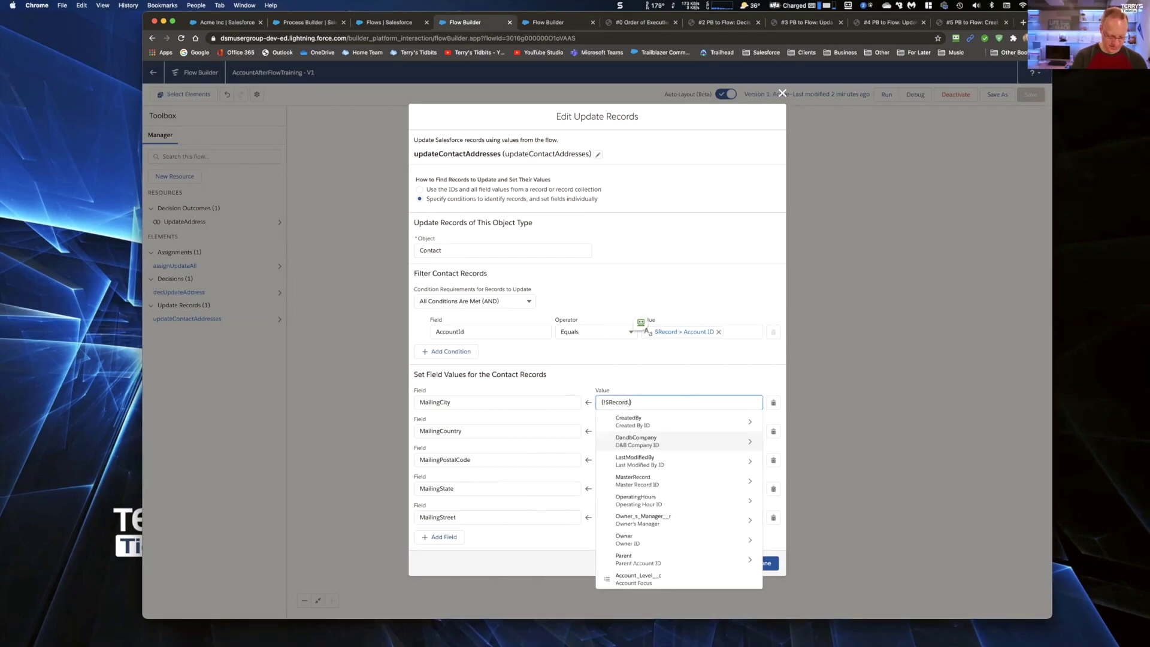
pyautogui.write('city')
pyautogui.press('Return')
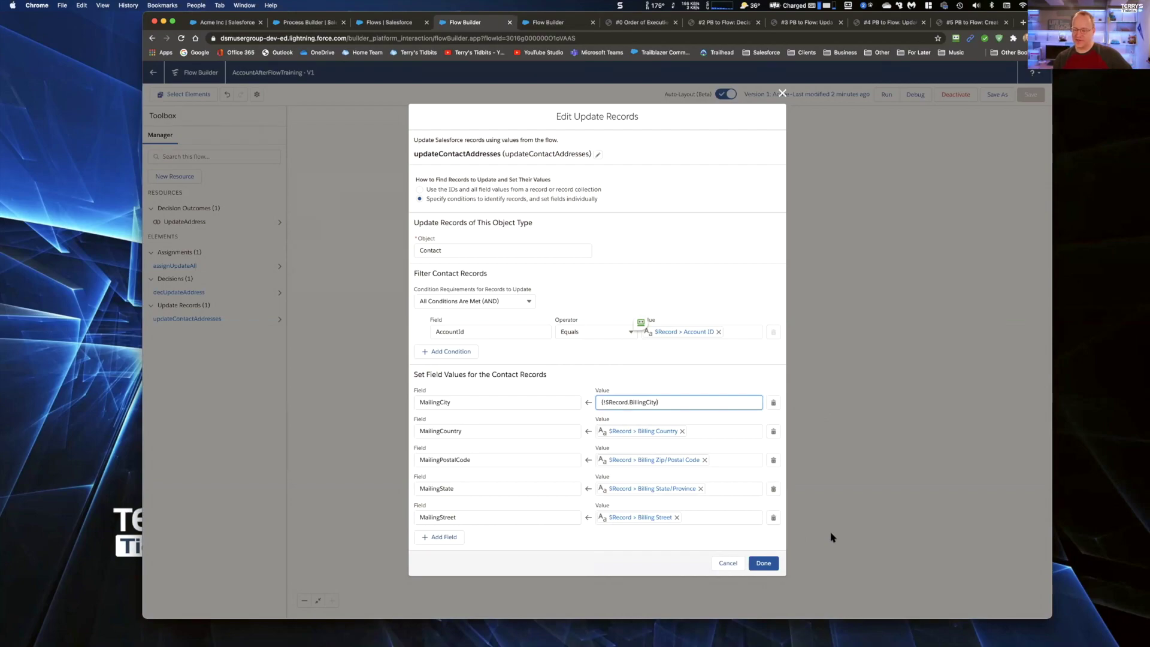
pyautogui.click(770, 562)
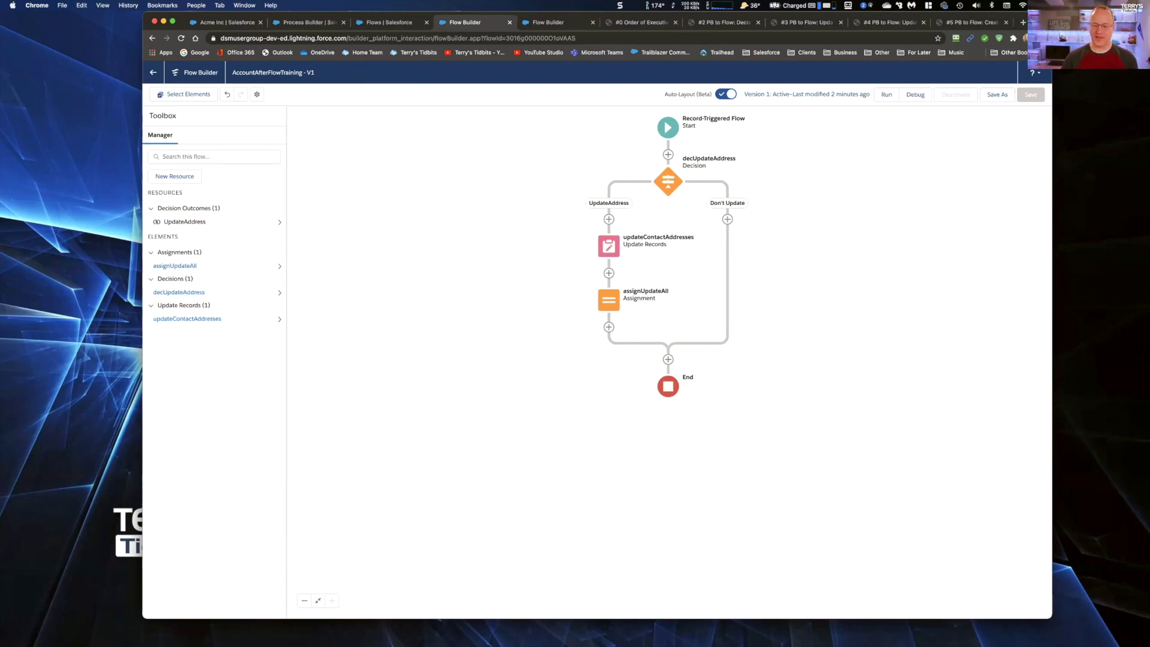
# In the Account Automations process, open the Chatter Post action under the CSAT Rating Unsatisfied criteria and select its message text
pyautogui.click(320, 27)
pyautogui.click(189, 358)
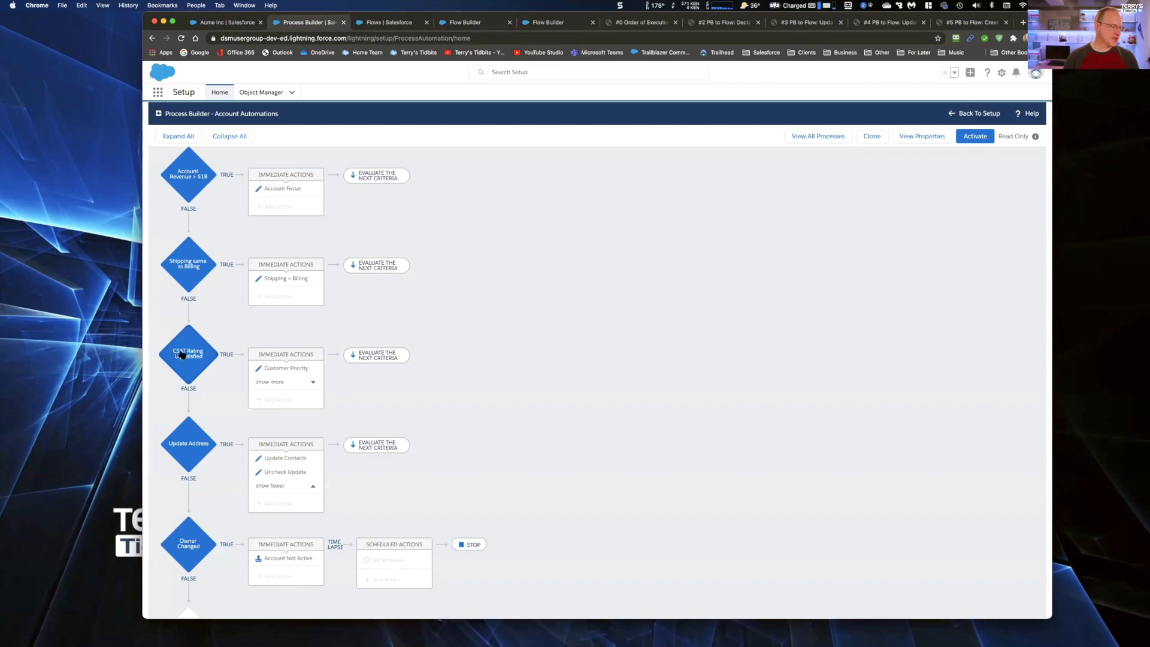
pyautogui.click(276, 382)
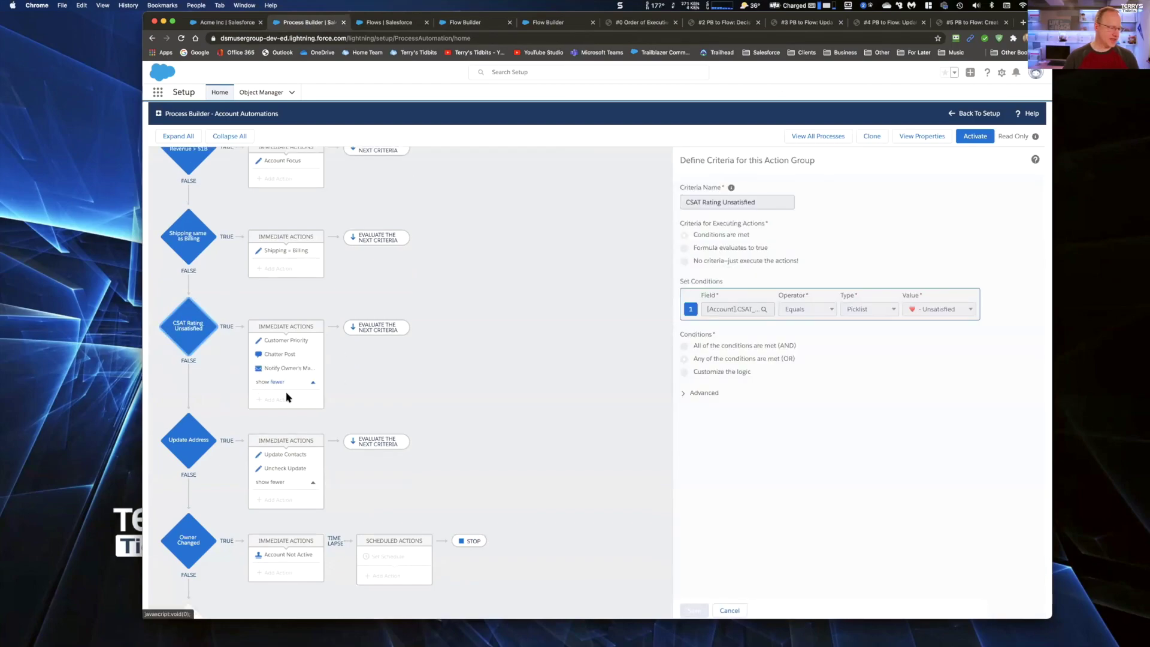
pyautogui.click(287, 356)
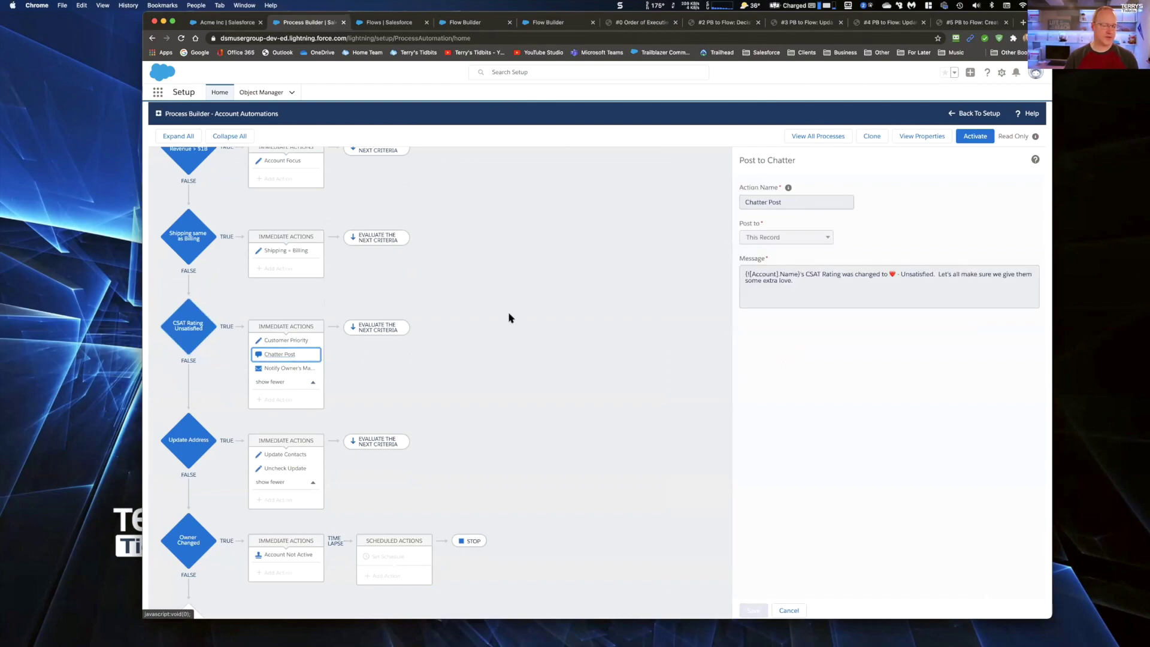
pyautogui.moveTo(797, 285); pyautogui.dragTo(741, 274)
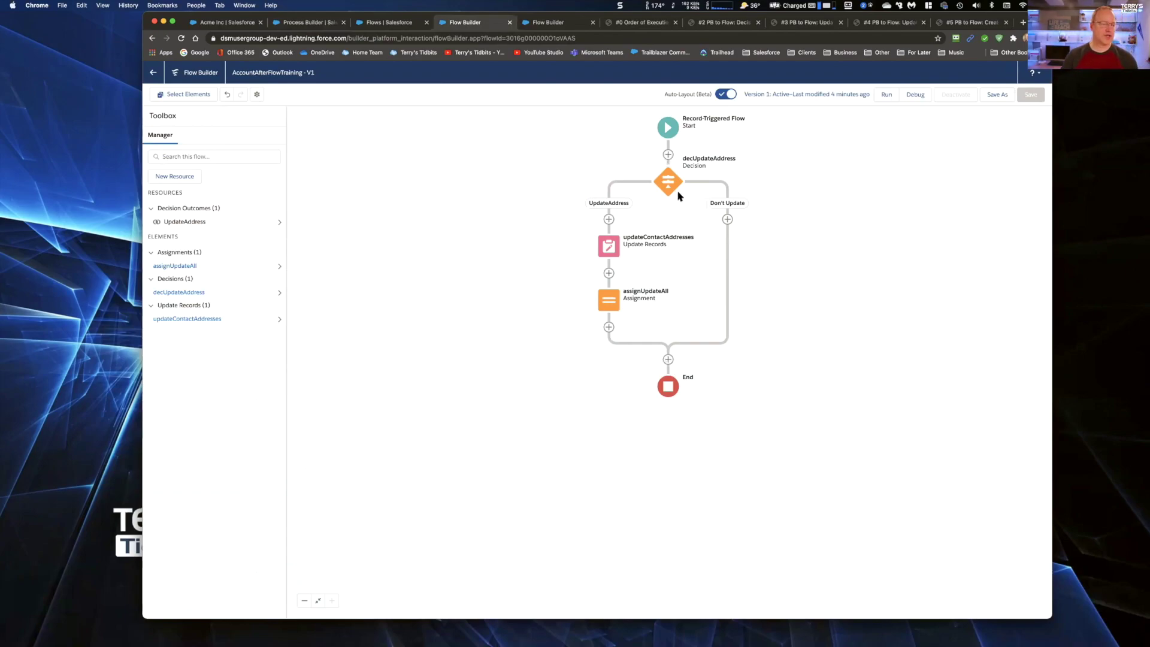
# Add a decision named decCSATRating directly after Start, above decUpdateAddress, and label its first outcome Unsatisfied
pyautogui.click(668, 154)
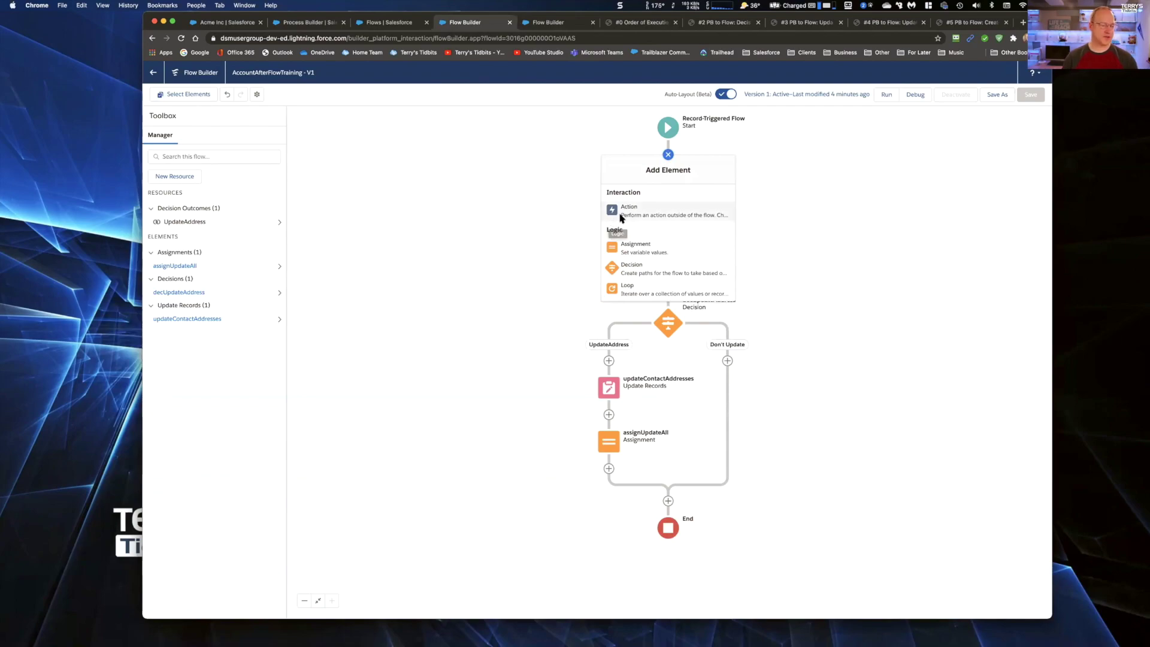
pyautogui.click(645, 268)
pyautogui.write('decC')
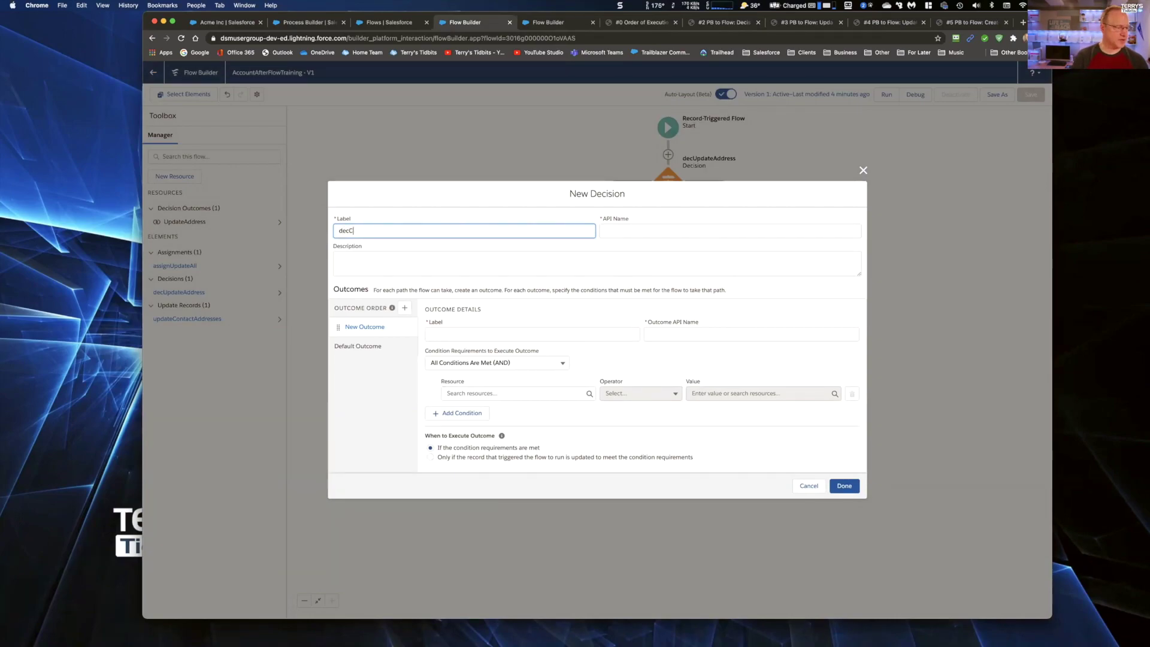
pyautogui.write('SATRating')
pyautogui.press('Tab')
pyautogui.click(464, 331)
pyautogui.write('S')
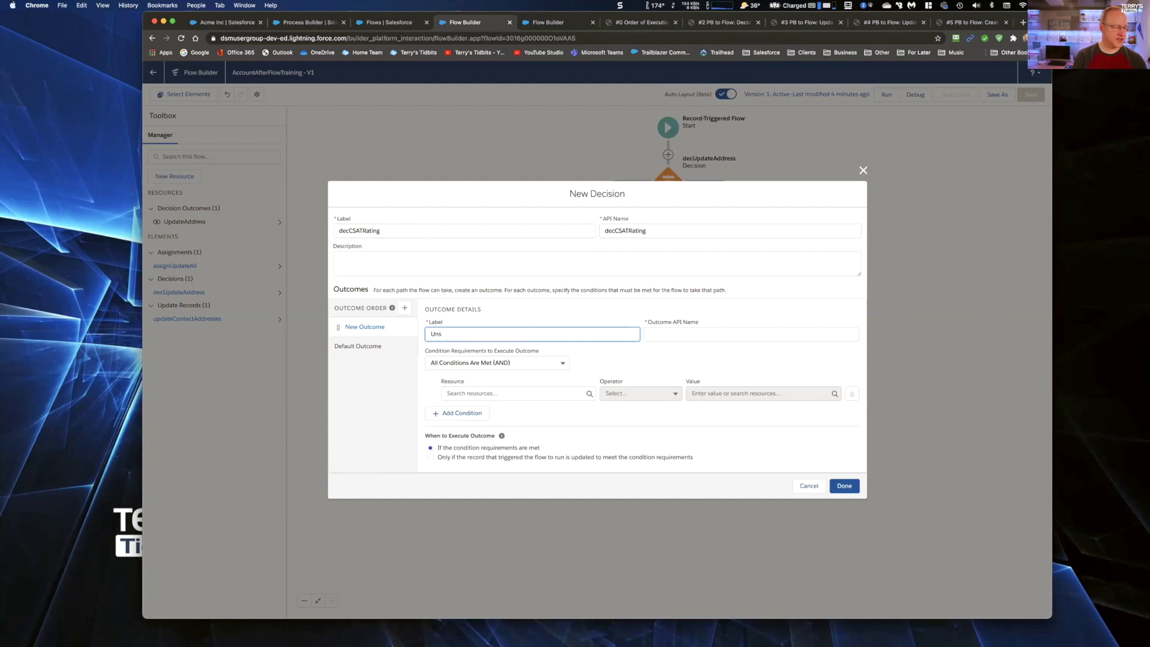
pyautogui.write('nsatisfied')
pyautogui.press('Tab')
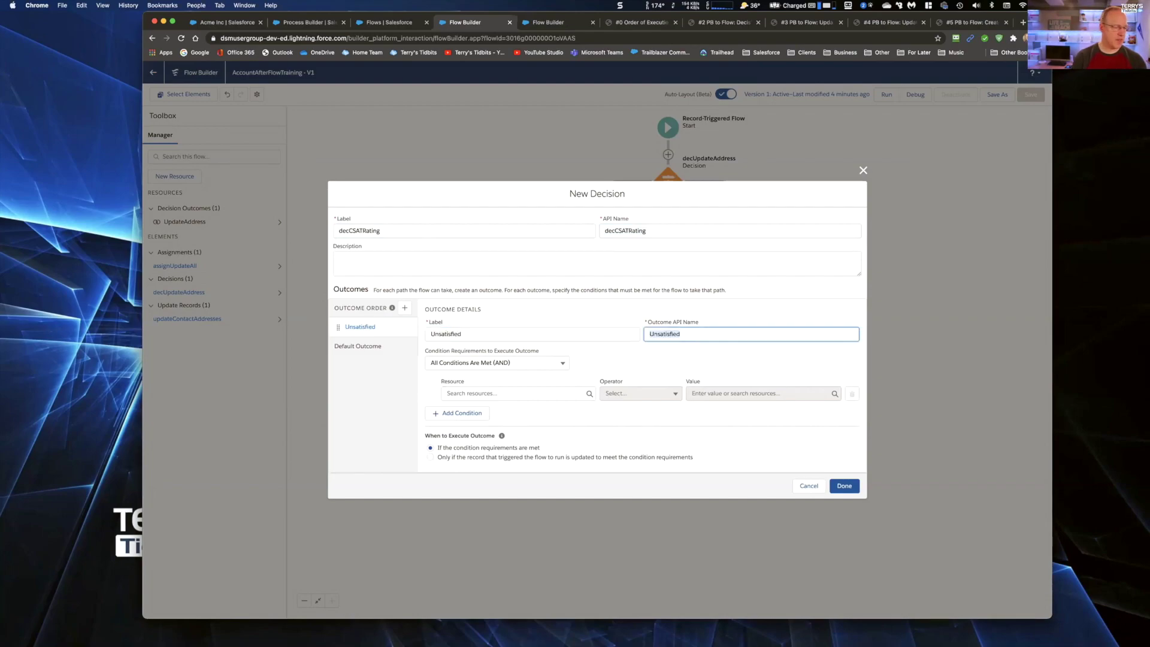
# Set the Unsatisfied outcome's condition to $Record CSAT Rating Equals the Unsatisfied picklist value
pyautogui.click(495, 394)
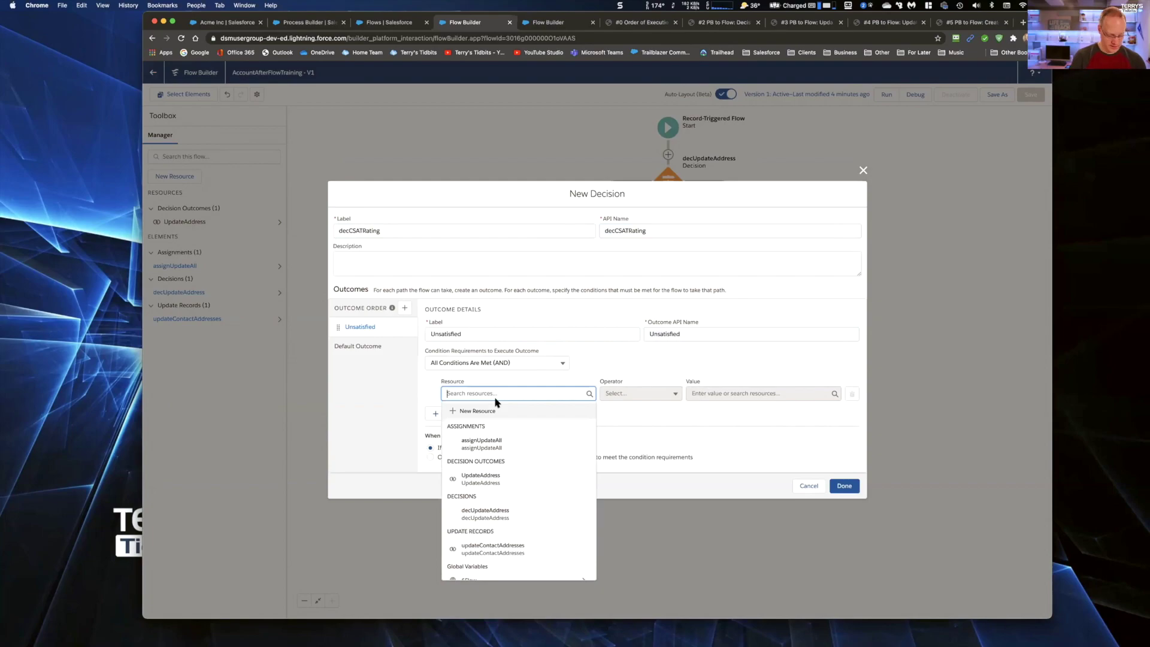
pyautogui.write('$')
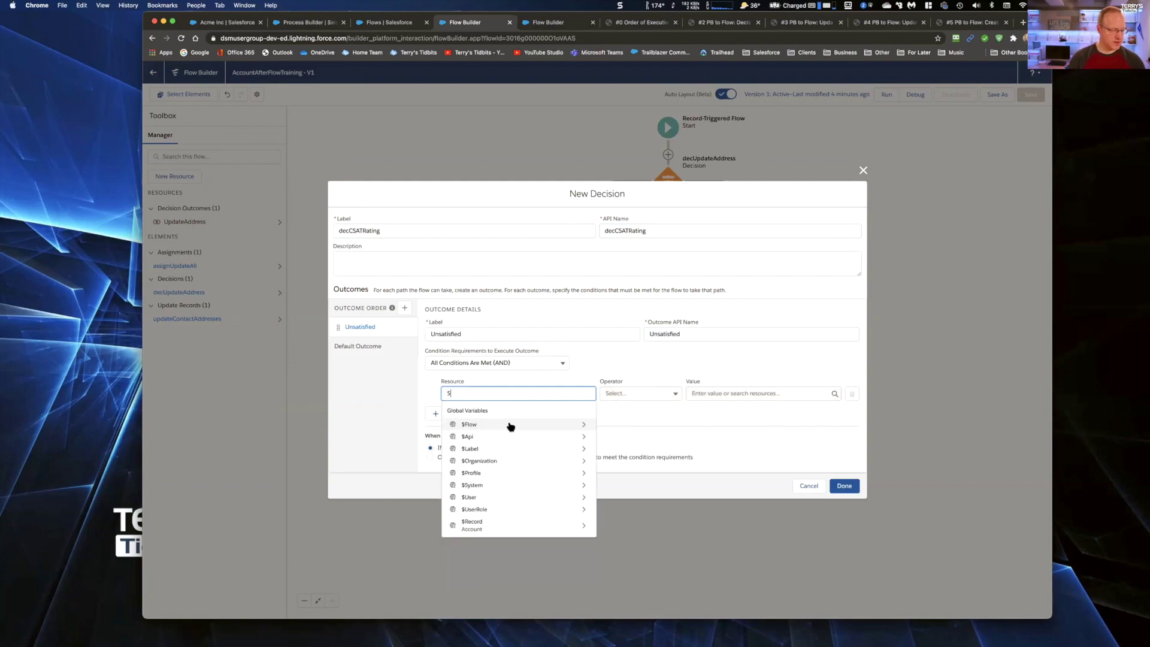
pyautogui.click(510, 522)
pyautogui.write('CSAT')
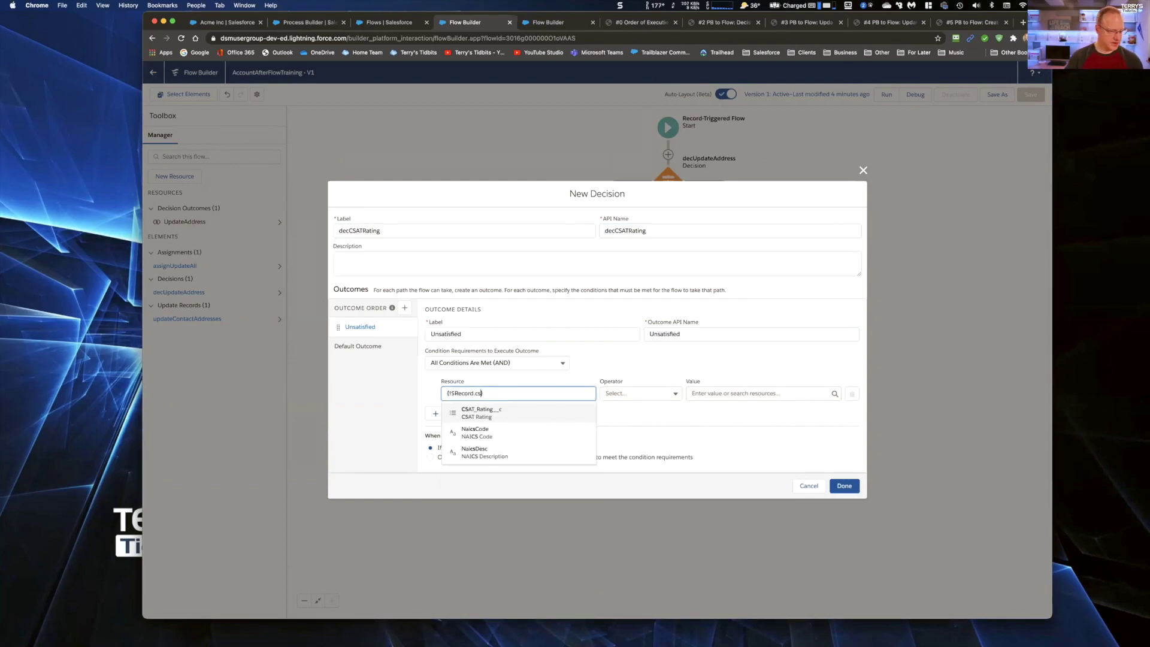
pyautogui.click(513, 412)
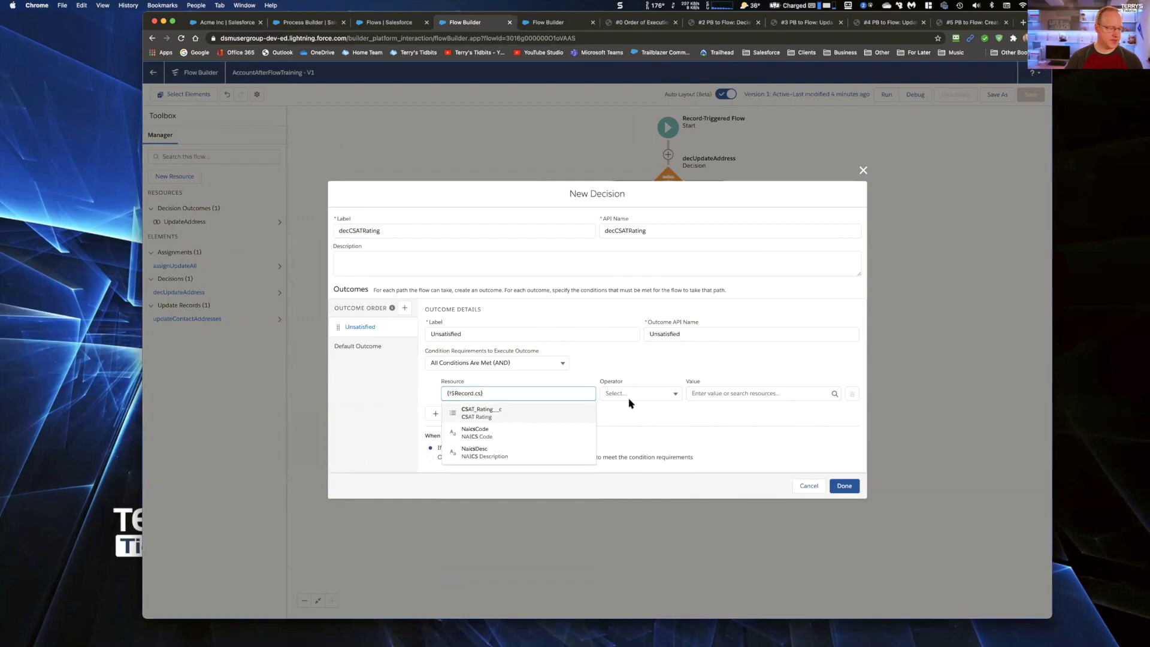
pyautogui.click(699, 393)
pyautogui.click(752, 482)
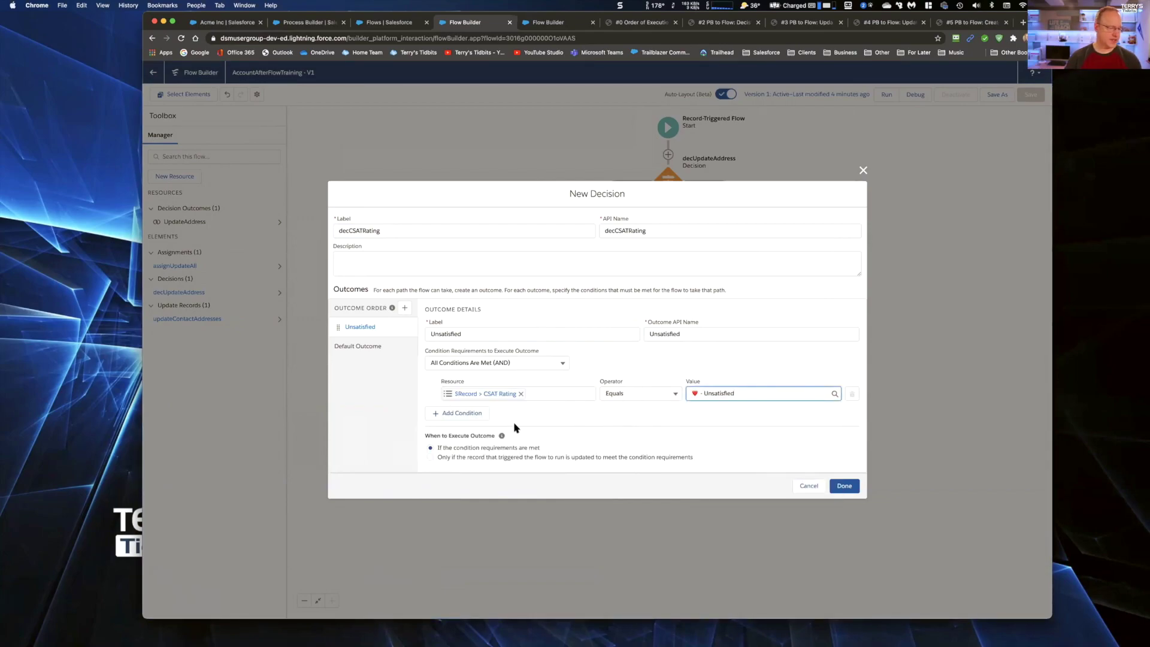
# Rename decCSATRating's default outcome Satisfied and finish the decision
pyautogui.click(368, 348)
pyautogui.tripleClick(484, 341)
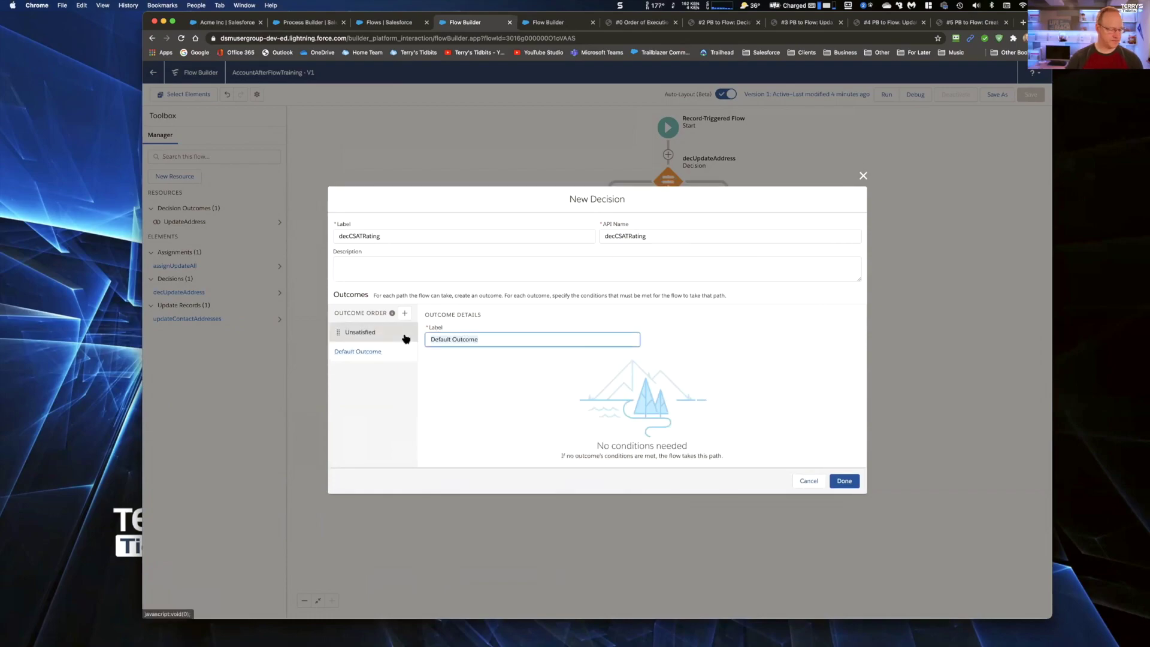
pyautogui.write('sfied')
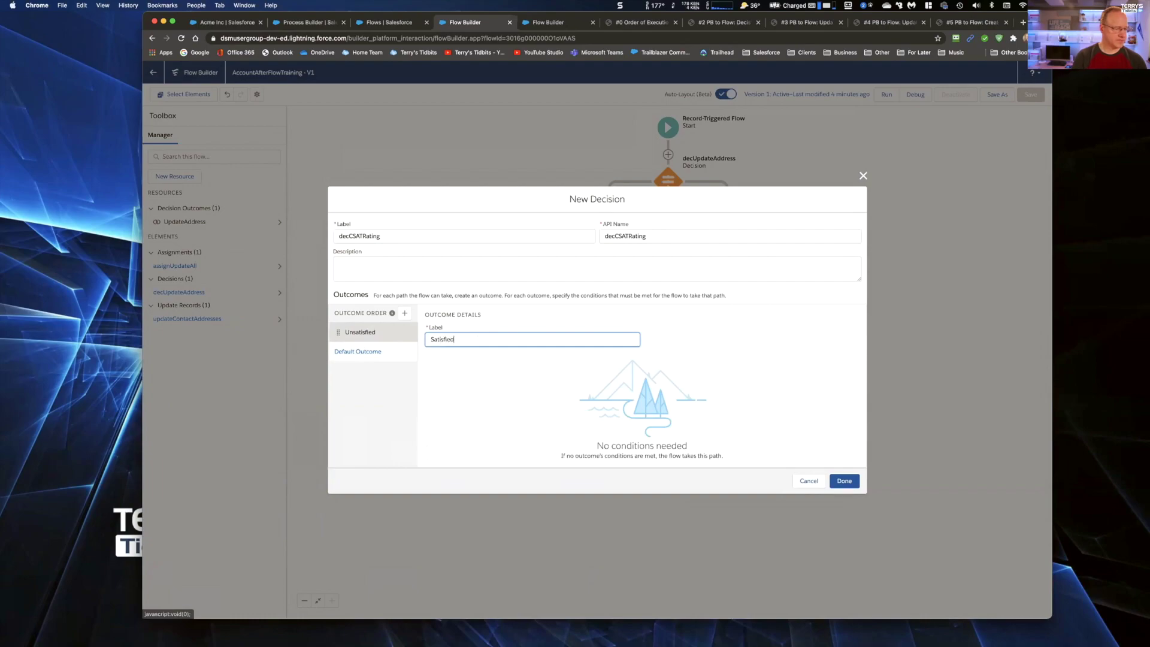
pyautogui.click(841, 481)
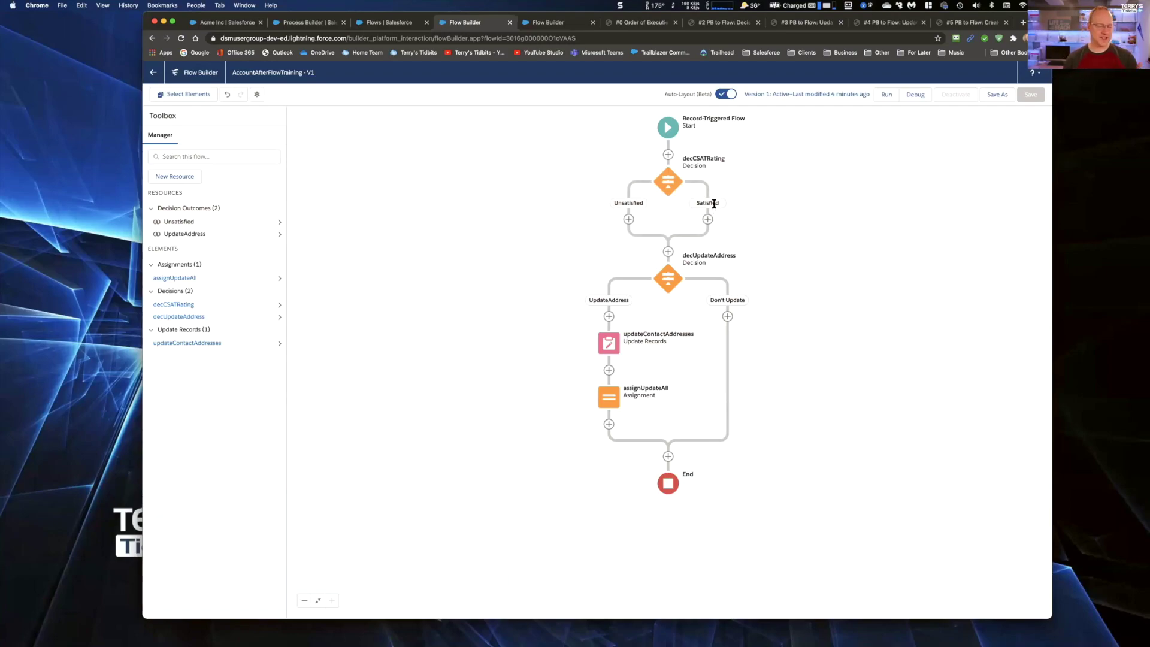
# Add a Post to Chatter action on the Unsatisfied path of decCSATRating and label it actionPostToChatter
pyautogui.click(628, 219)
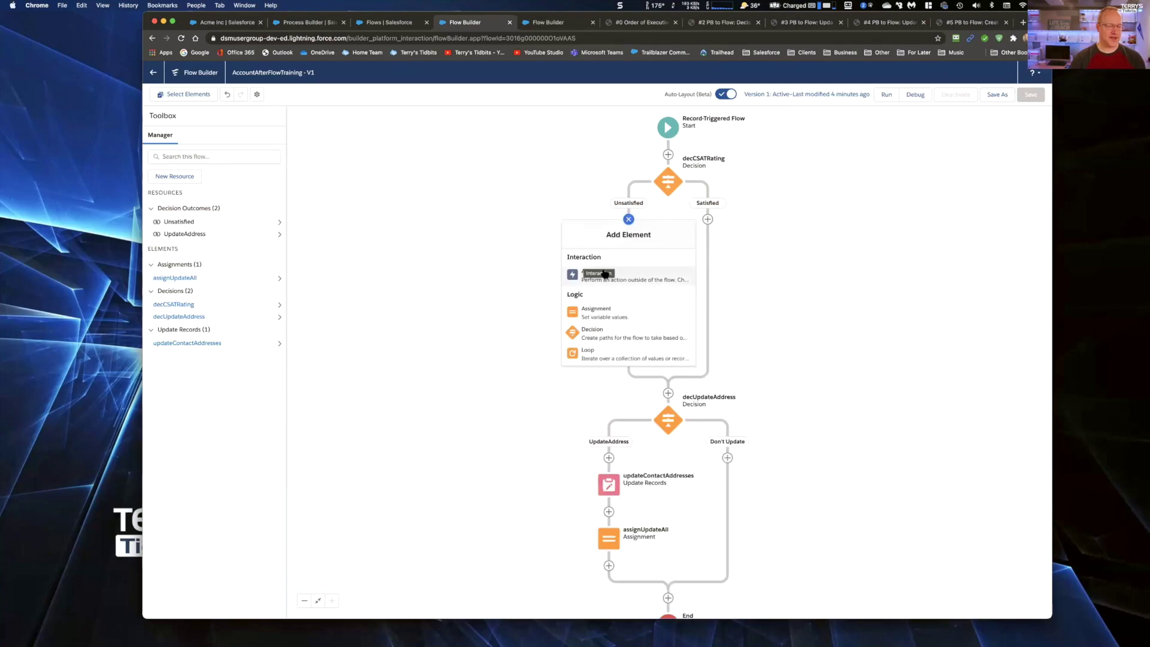
pyautogui.click(620, 278)
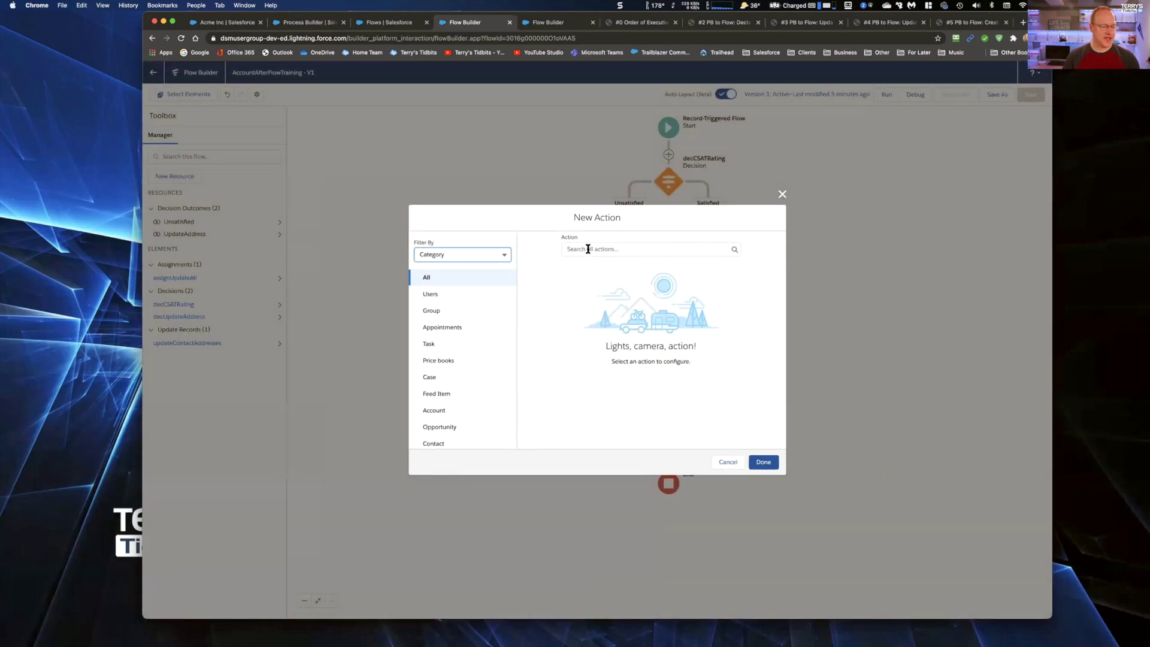
pyautogui.click(589, 248)
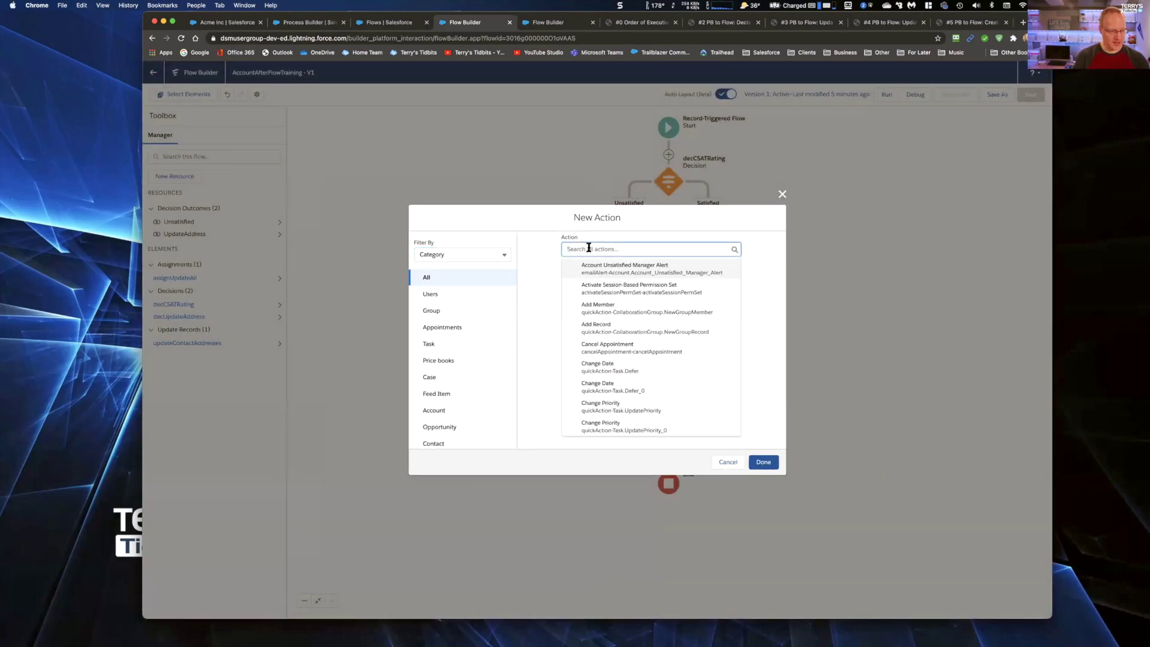
pyautogui.write('chat')
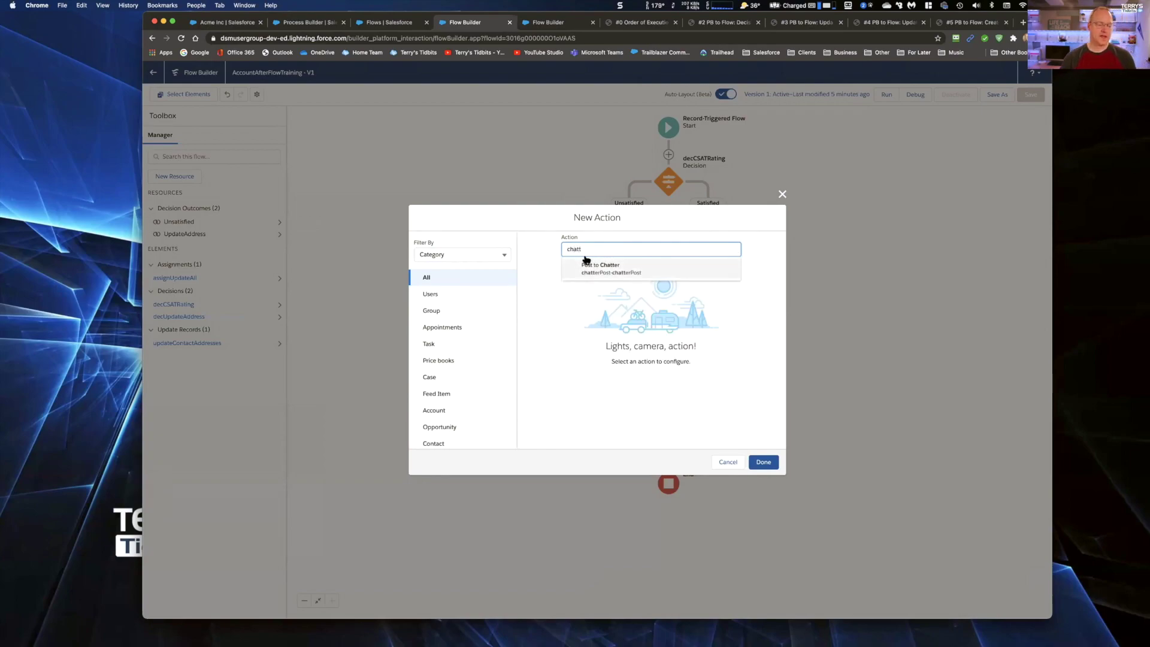
pyautogui.write('t')
pyautogui.click(626, 268)
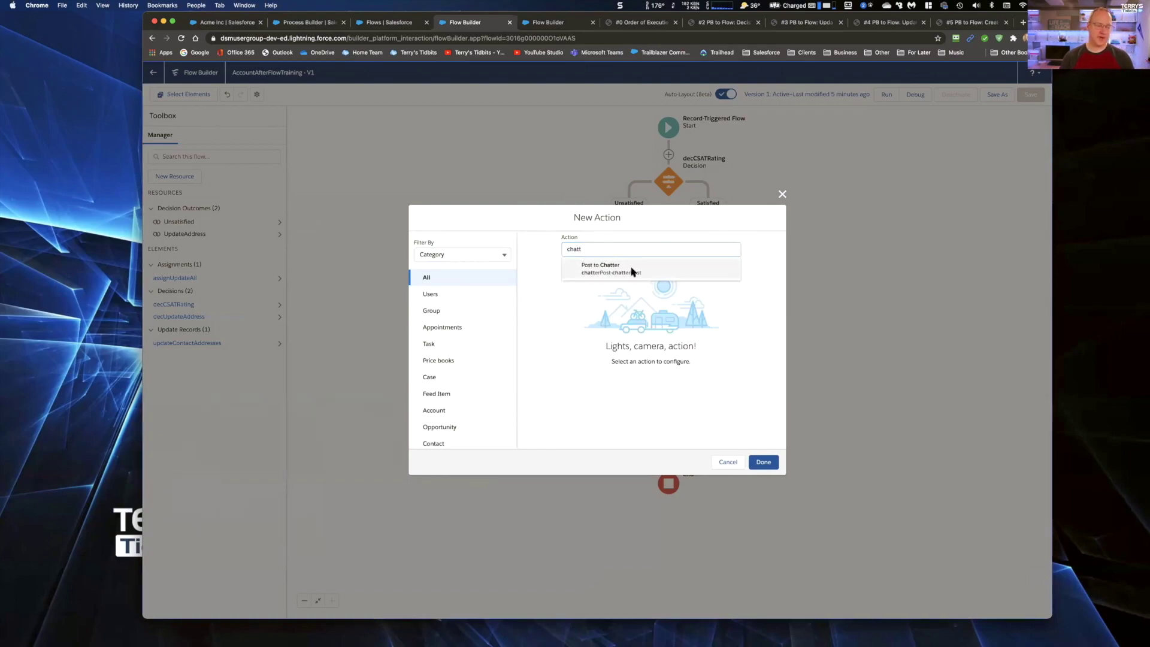
pyautogui.click(573, 256)
pyautogui.write('ac')
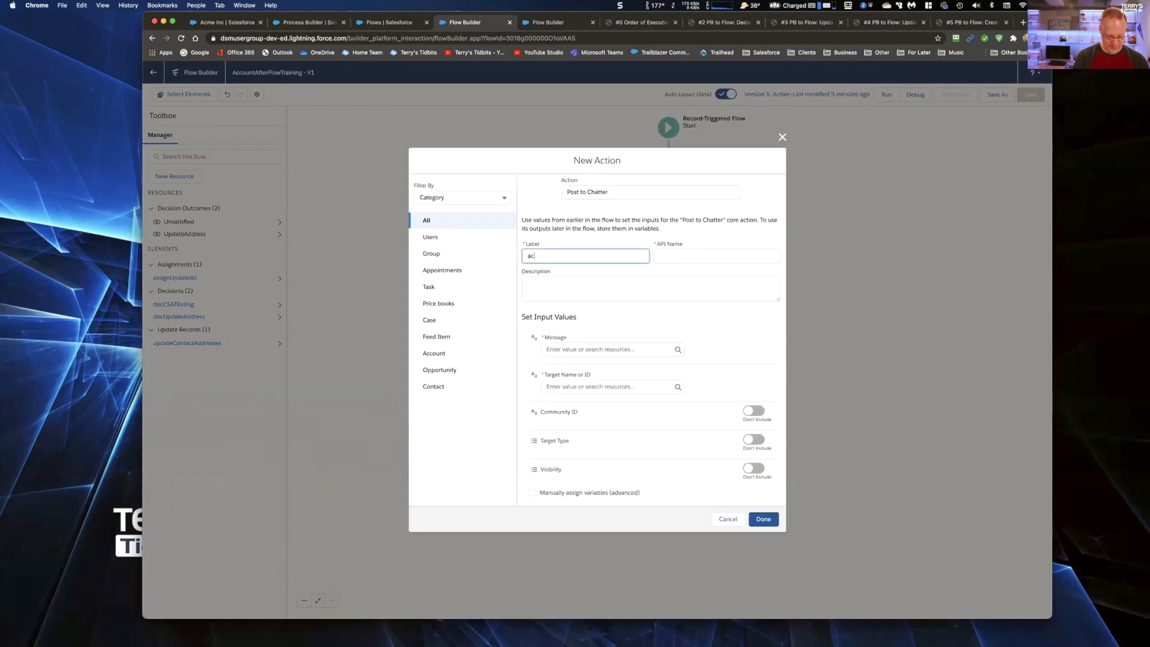
pyautogui.write('tion')
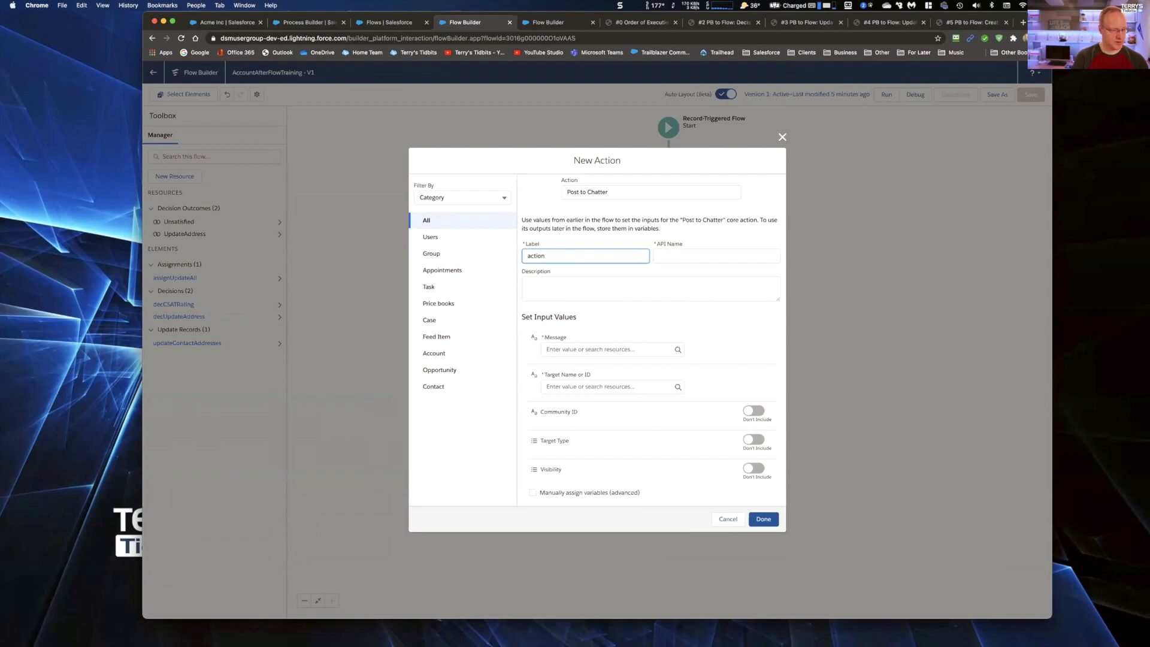
pyautogui.write('PostToChatter')
pyautogui.press('Tab')
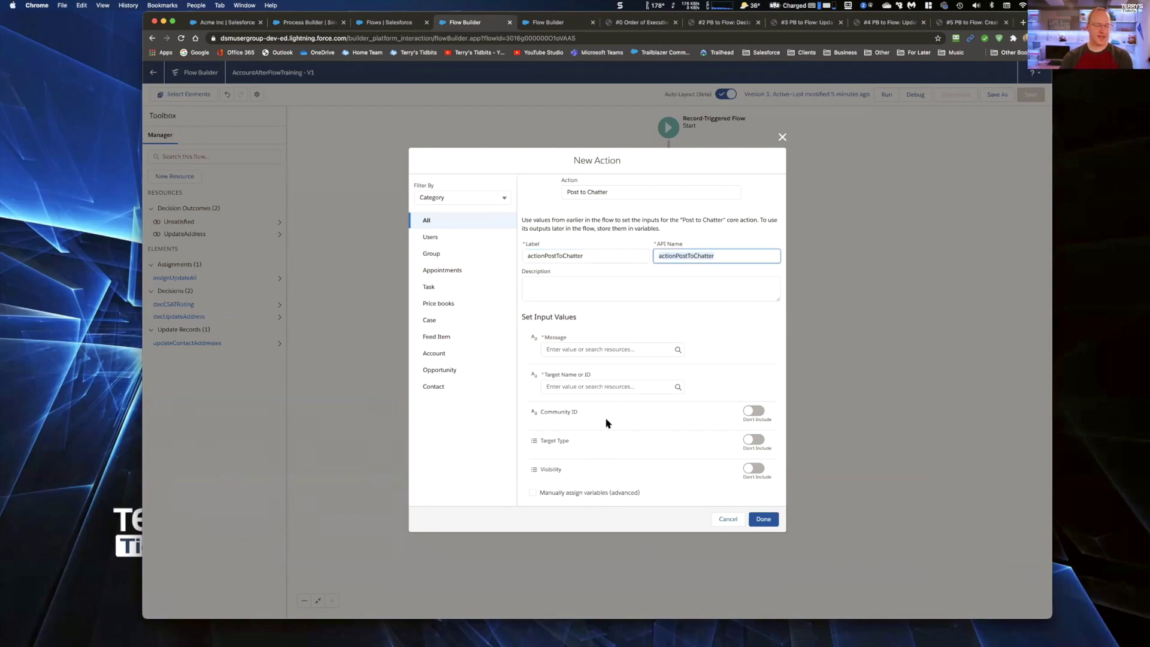
# Fill the Chatter action's Message with the text copied from the process, starting {![Account].Name}'s CSAT Rating was changed, and select its [Account] reference
pyautogui.click(555, 347)
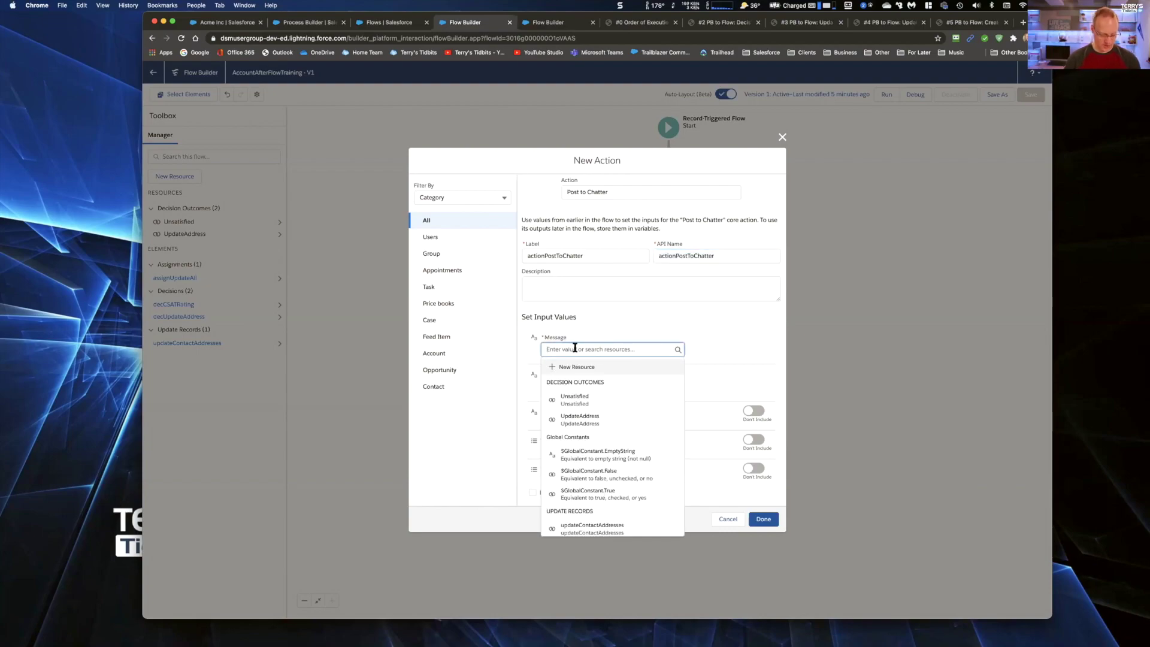
pyautogui.write('s all make sure we give them some extra love.')
pyautogui.moveTo(598, 351); pyautogui.dragTo(532, 347)
pyautogui.click(598, 349)
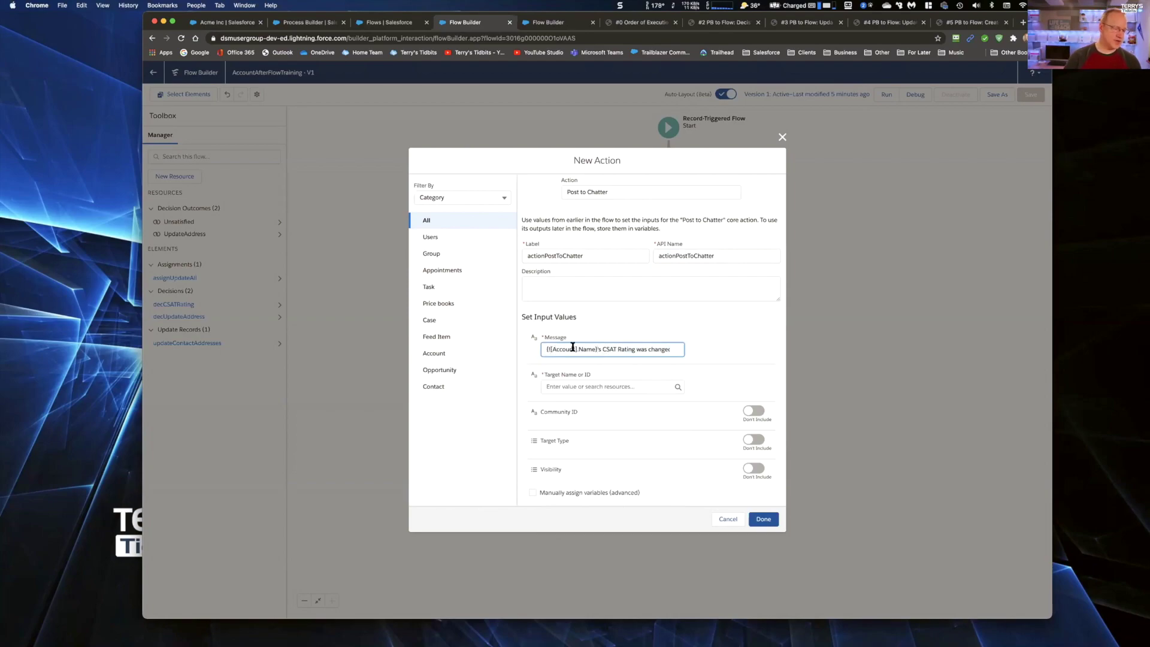
pyautogui.moveTo(597, 349); pyautogui.dragTo(535, 351)
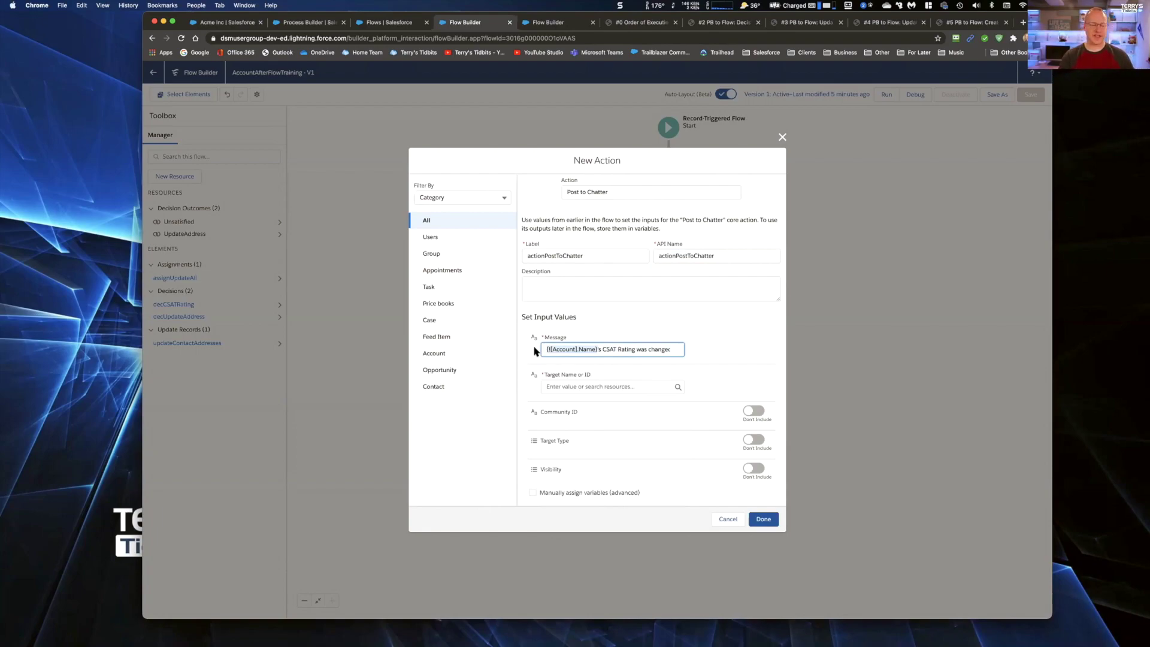
pyautogui.click(566, 349)
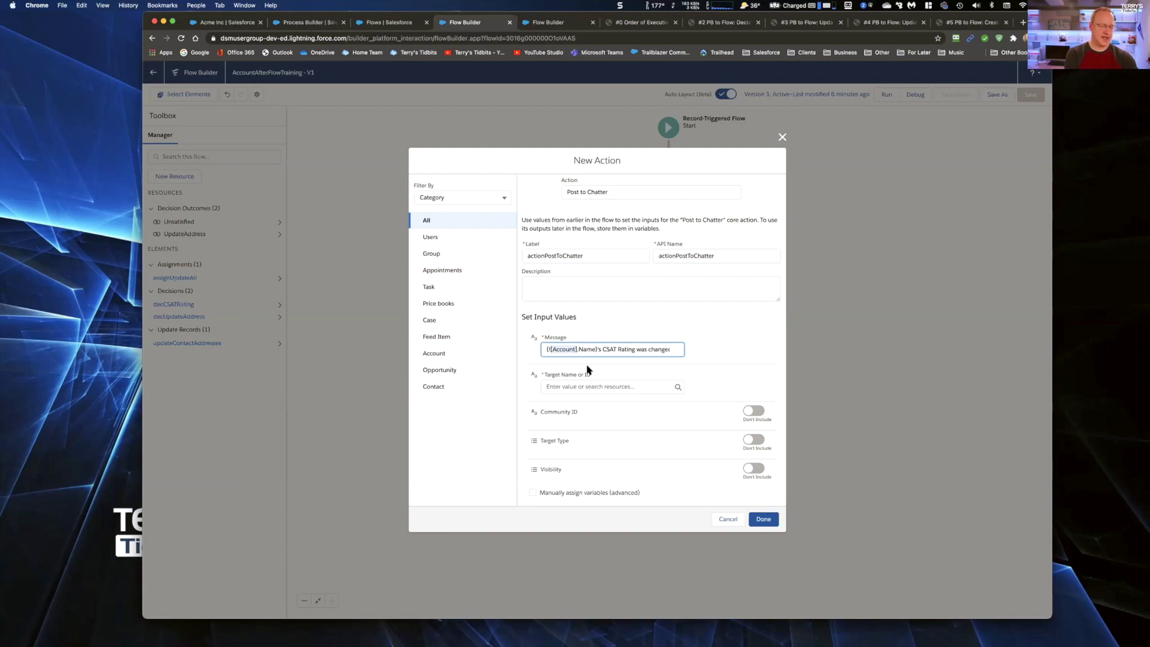
# Set the Chatter action's Target Name or ID to {!$Record.Id}, the triggering account's ID
pyautogui.click(581, 387)
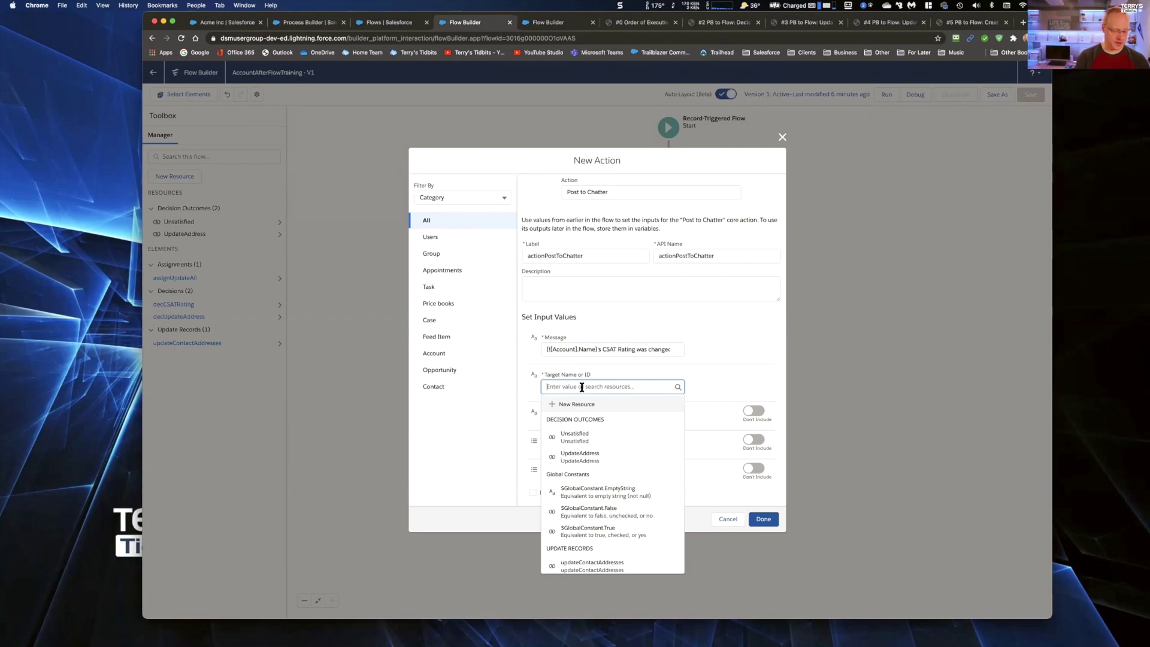
pyautogui.write('$re')
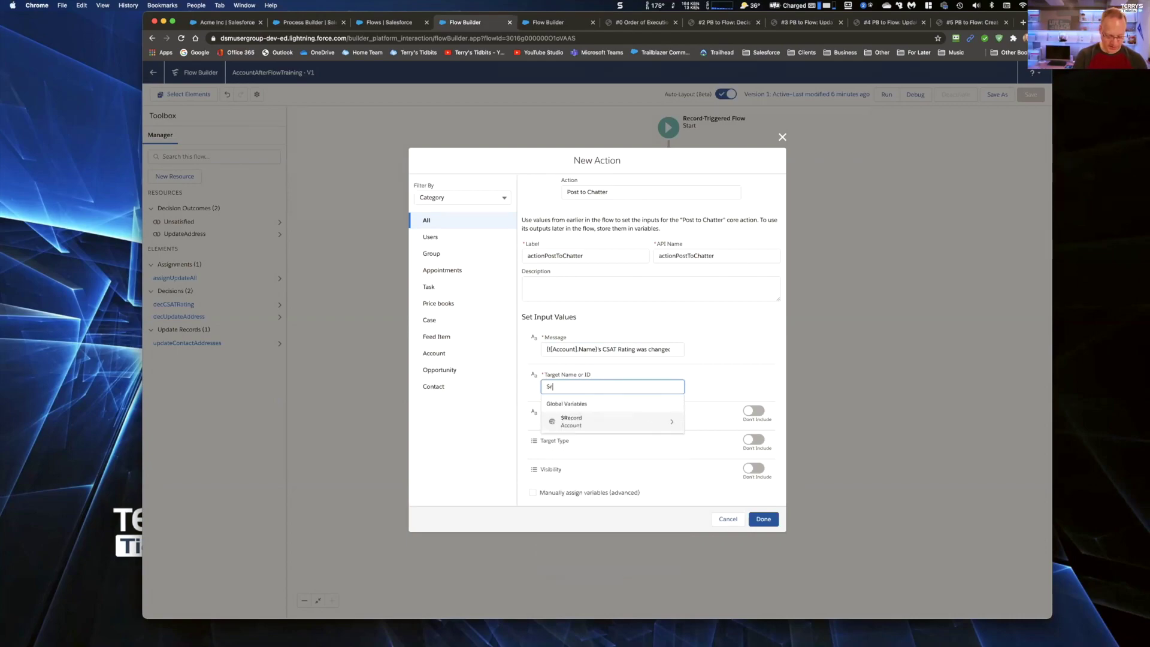
pyautogui.click(582, 419)
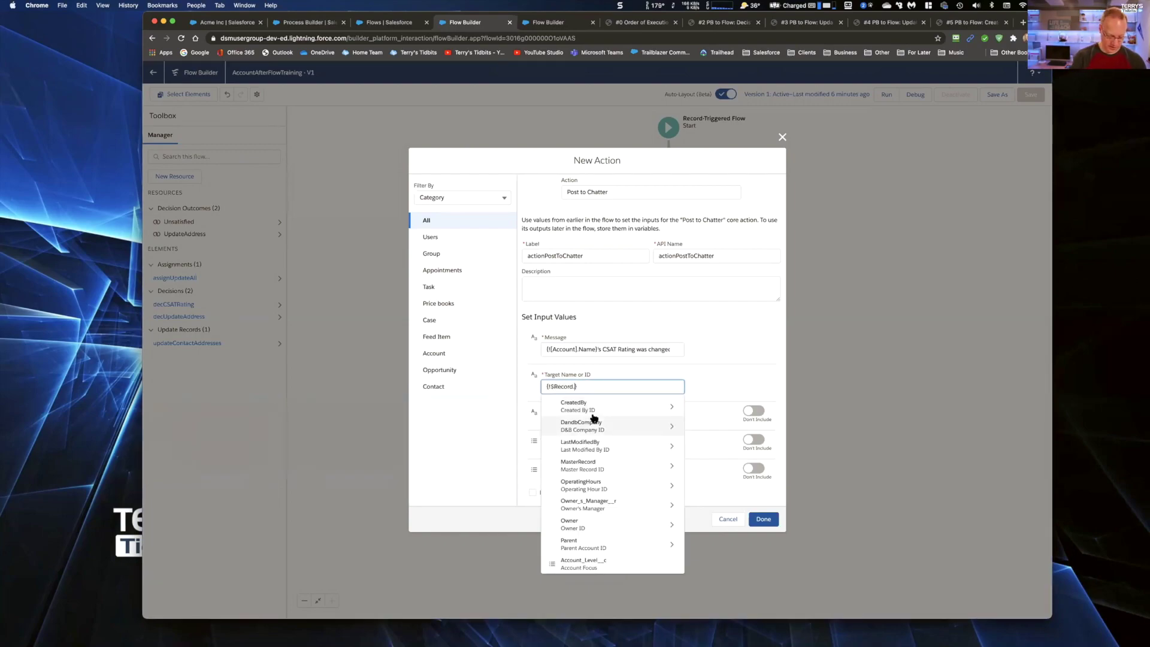
pyautogui.write('id')
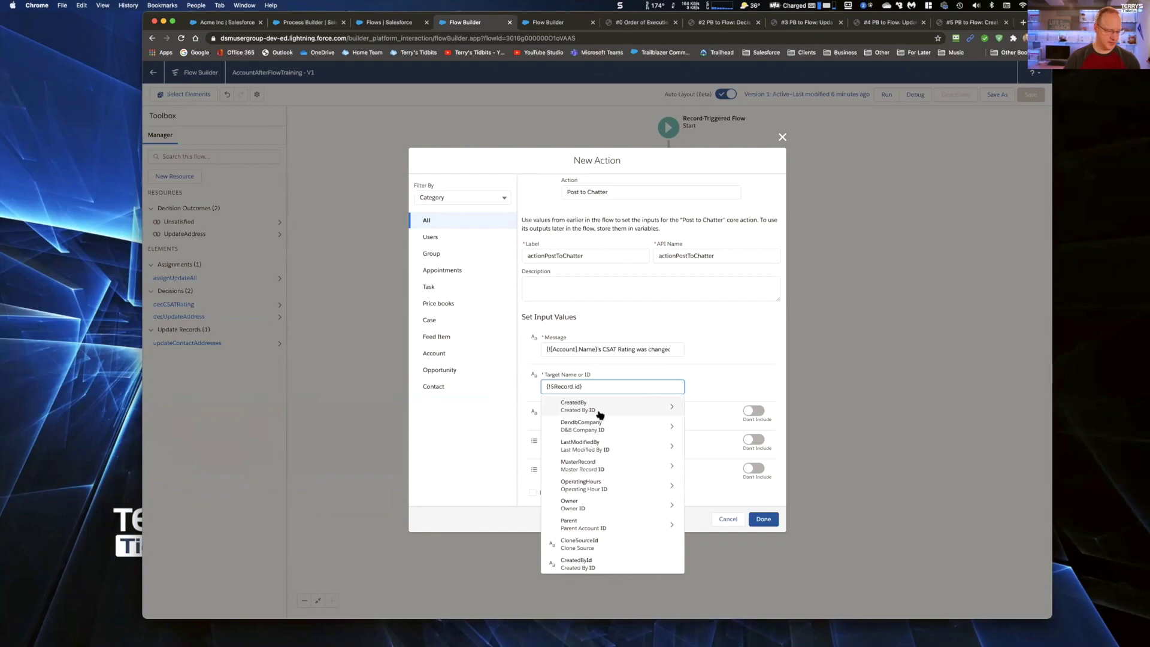
pyautogui.scroll(-1, 615, 501)
pyautogui.scroll(-5, 615, 502)
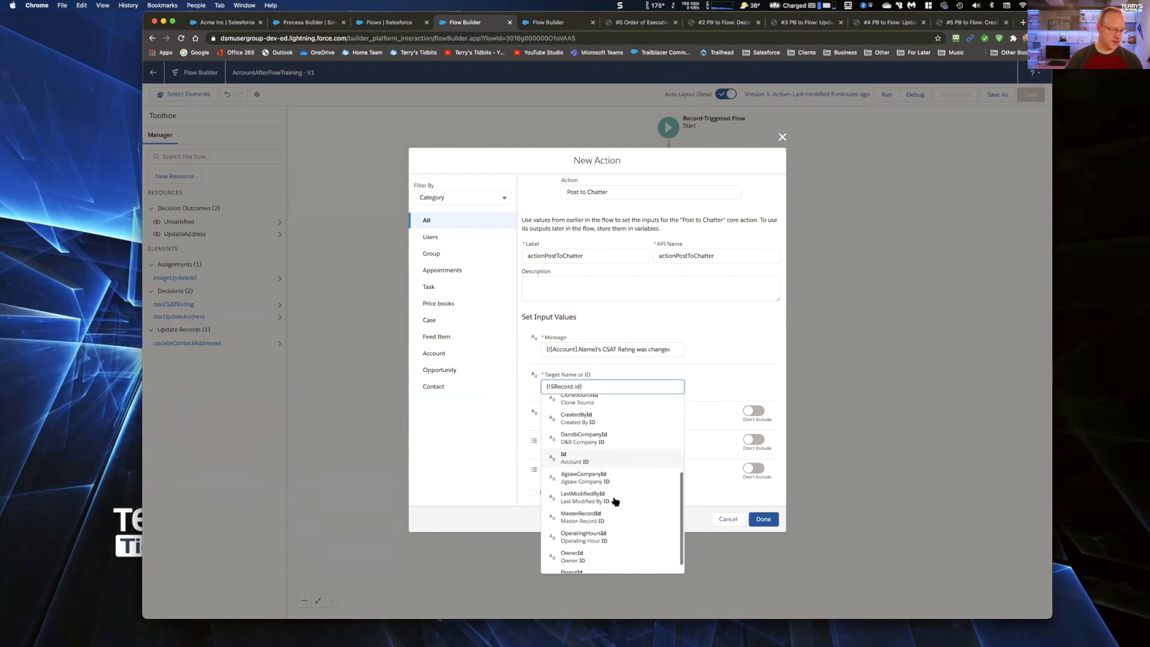
pyautogui.click(586, 456)
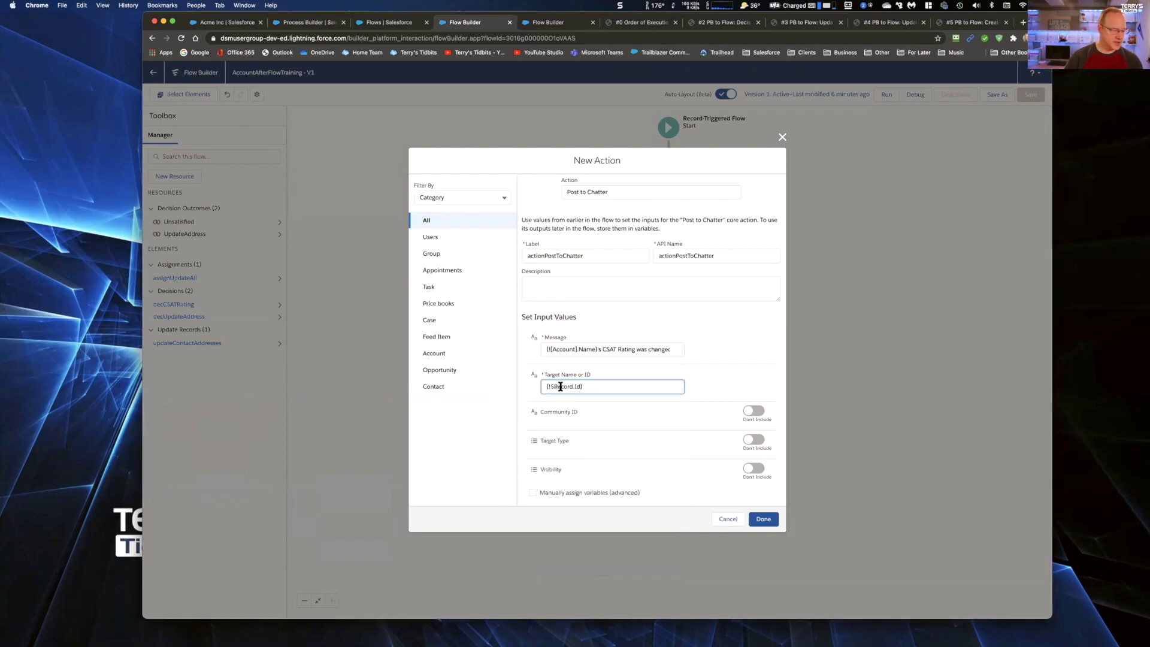
pyautogui.click(595, 383)
# Replace [Account] with $Record in the message's merge field so it reads {!$Record.Name}, and finish the Chatter action
pyautogui.click(577, 349)
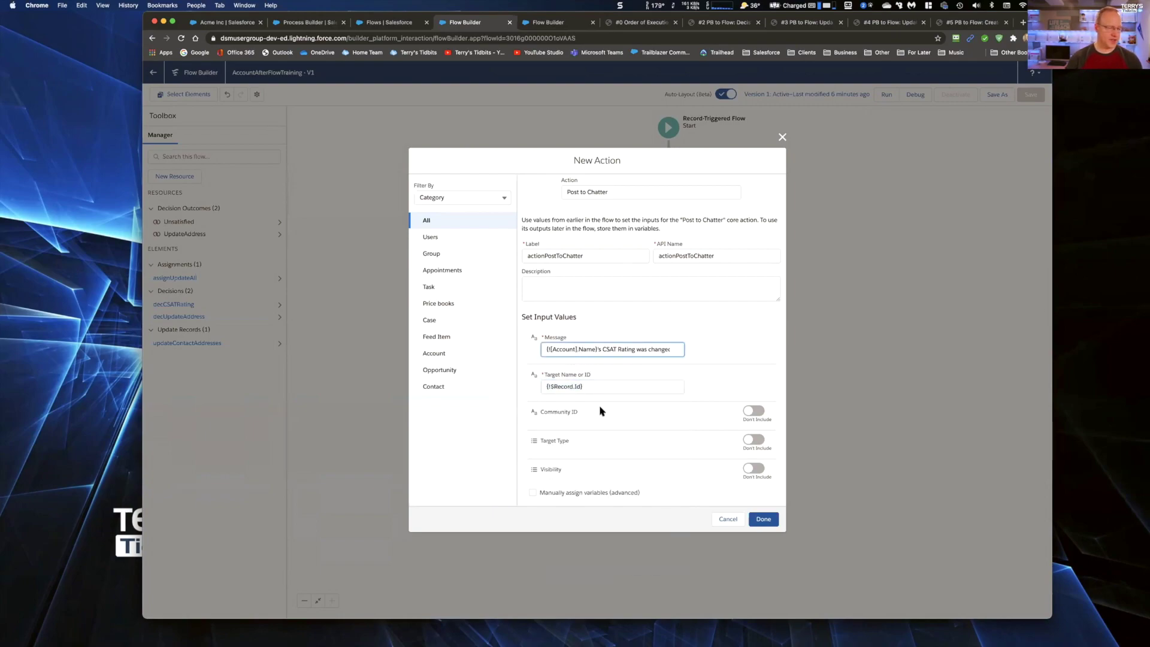
pyautogui.press('BackSpace')
pyautogui.press('BackSpace')
pyautogui.press('BackSpace')
pyautogui.press('BackSpace')
pyautogui.press('BackSpace')
pyautogui.press('BackSpace')
pyautogui.press('BackSpace')
pyautogui.press('BackSpace')
pyautogui.press('BackSpace')
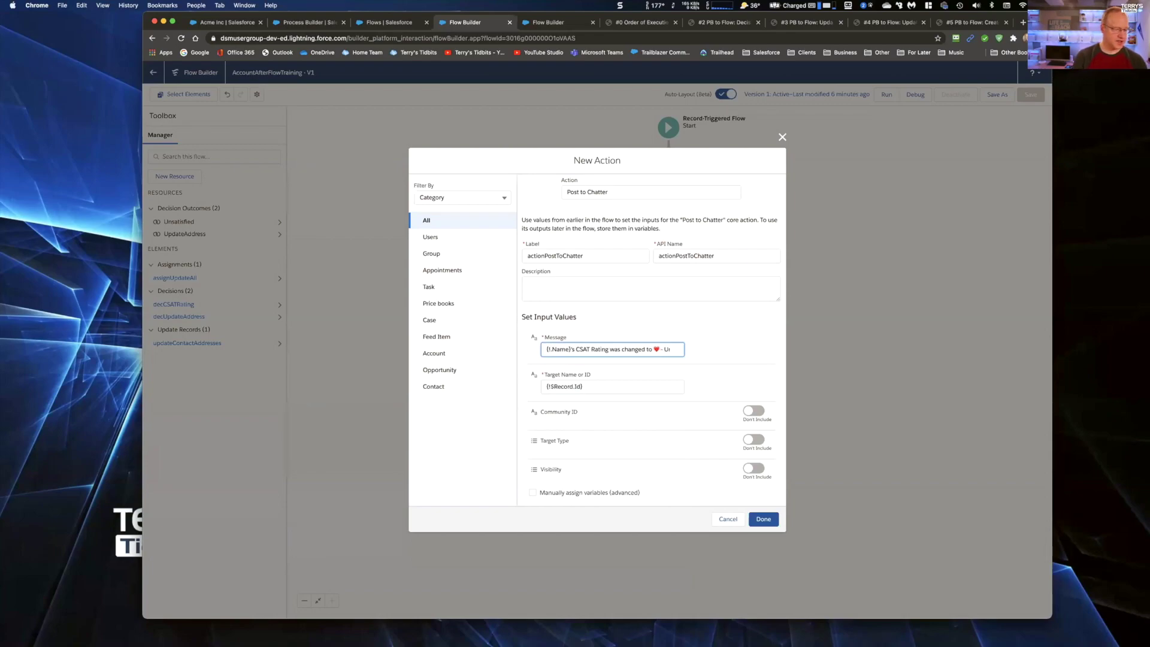
pyautogui.write('$Ro')
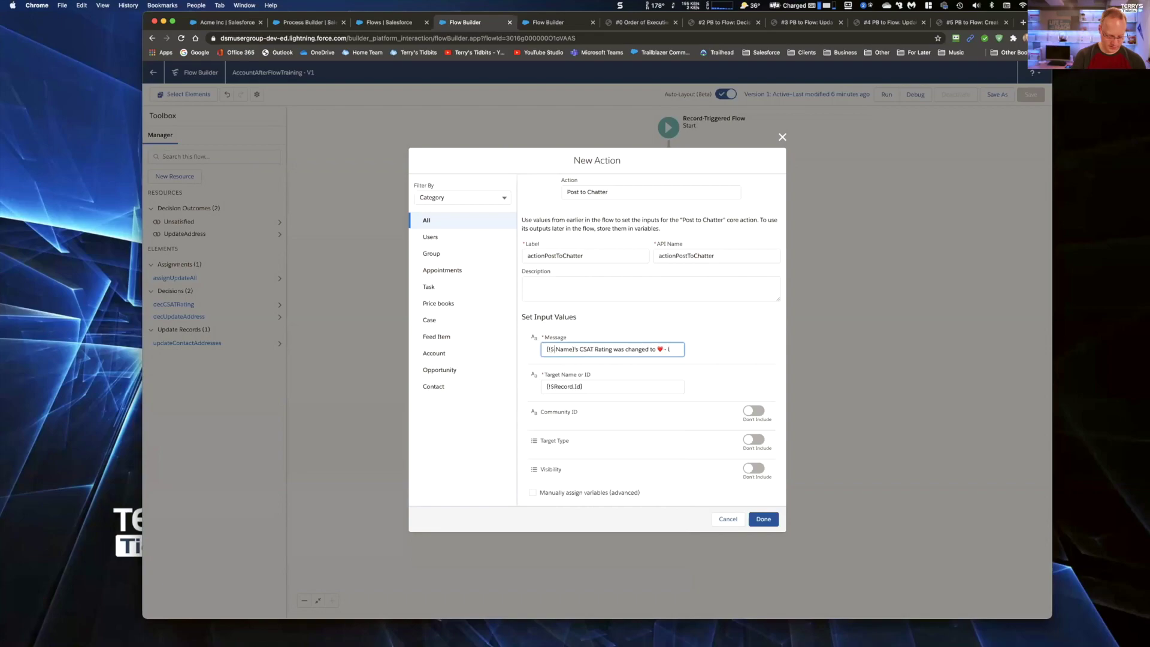
pyautogui.write('cord.')
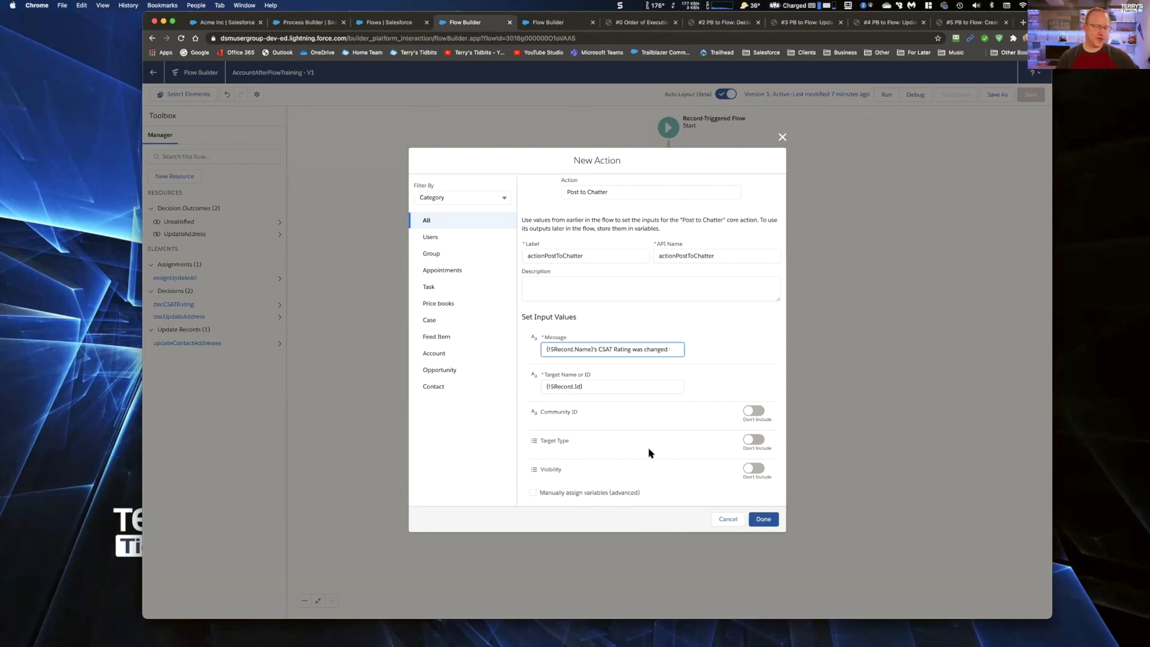
pyautogui.click(764, 519)
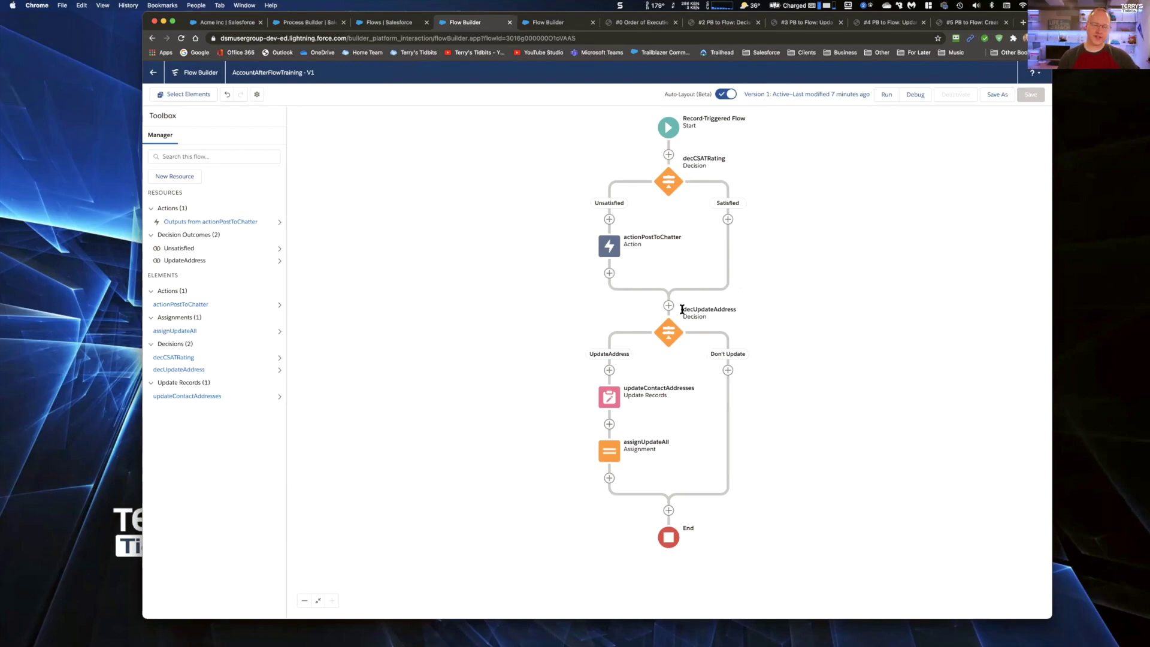
# Save AccountAfterFlowTraining with the Chatter post as a new version and activate that version
pyautogui.click(296, 25)
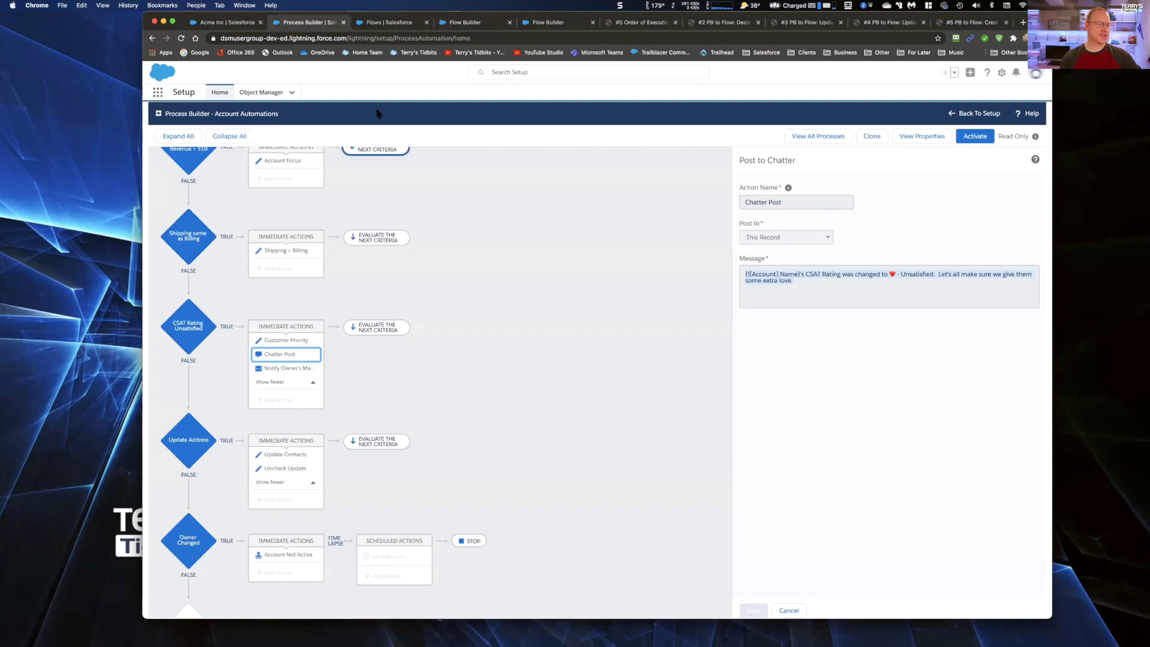
pyautogui.click(476, 22)
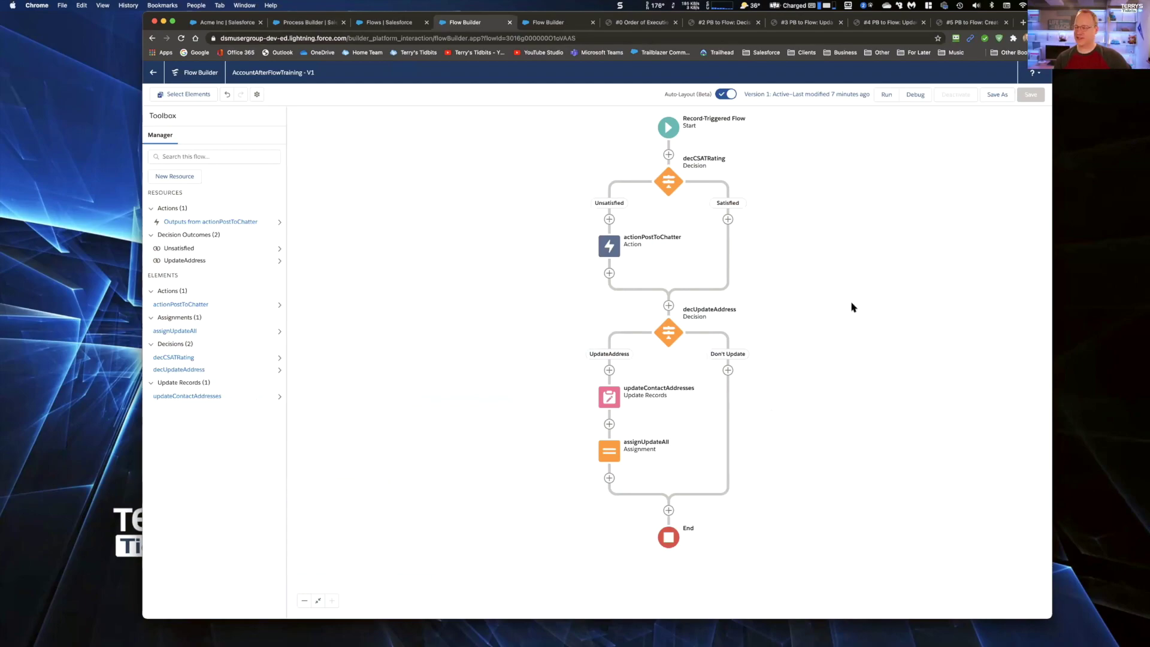
pyautogui.click(994, 95)
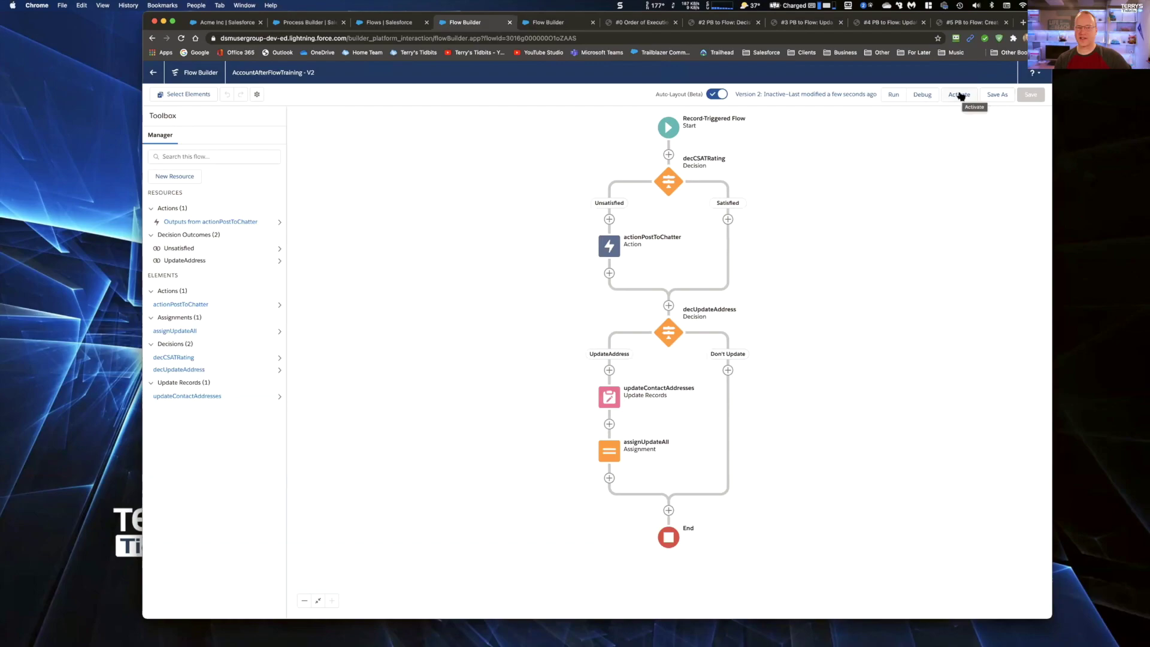
pyautogui.click(959, 95)
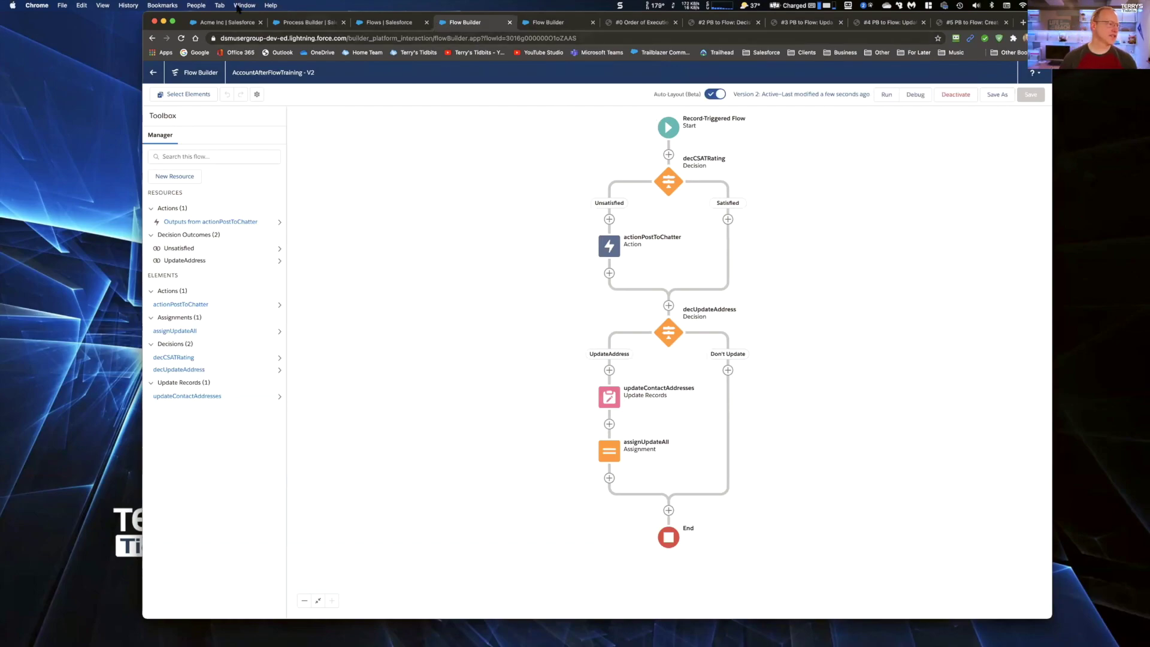
# On the Acme Inc account, set CSAT Rating to Neutral and Customer Priority to Low, and save the record
pyautogui.click(220, 24)
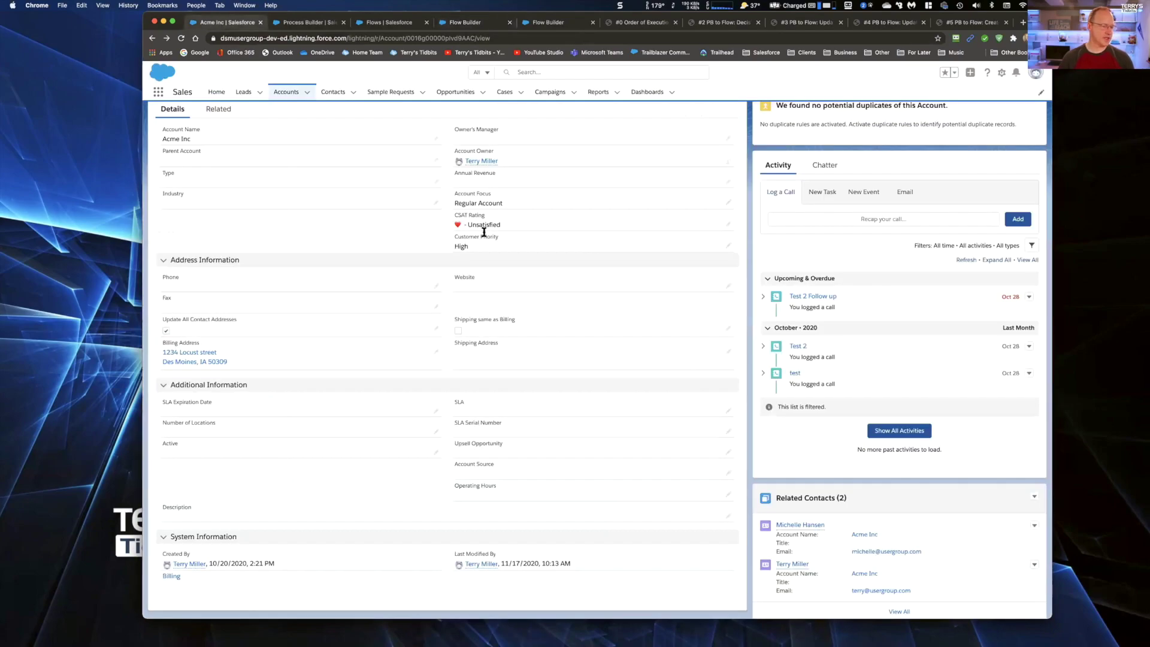
pyautogui.click(726, 223)
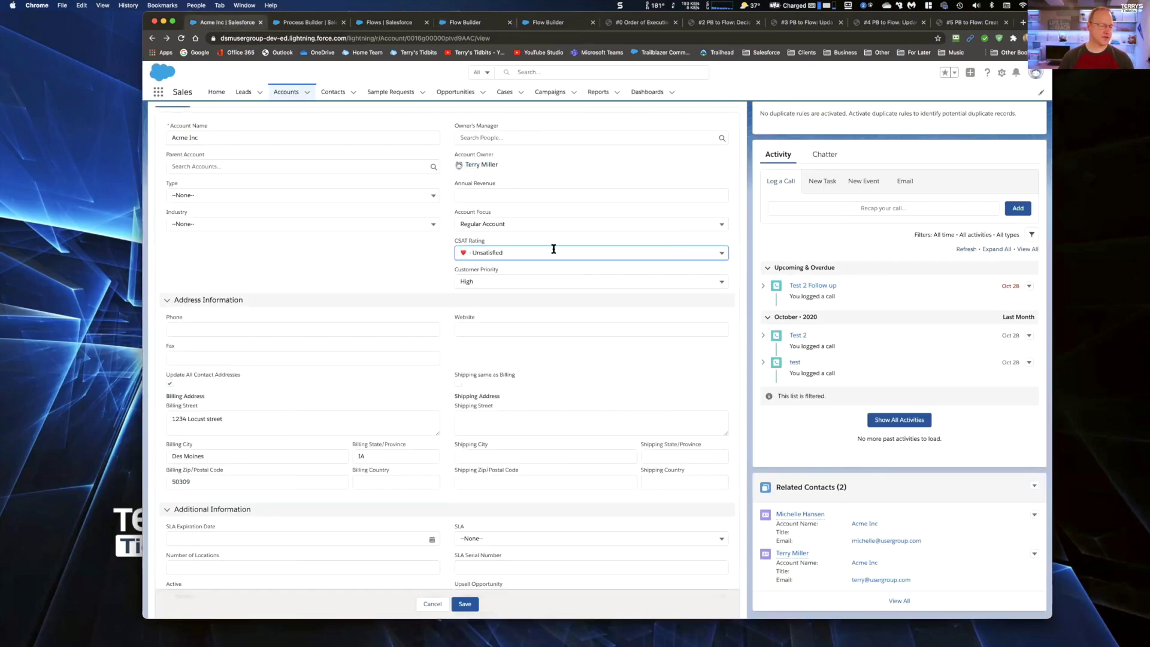
pyautogui.click(552, 251)
pyautogui.click(497, 301)
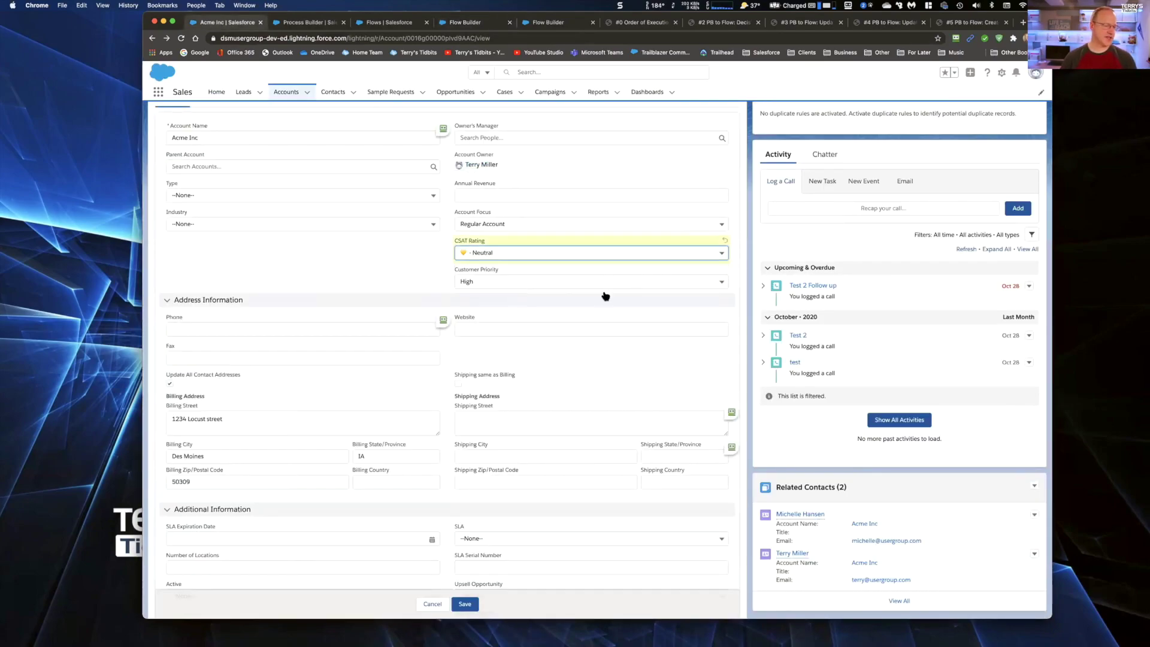
pyautogui.click(528, 287)
pyautogui.click(481, 319)
pyautogui.click(465, 604)
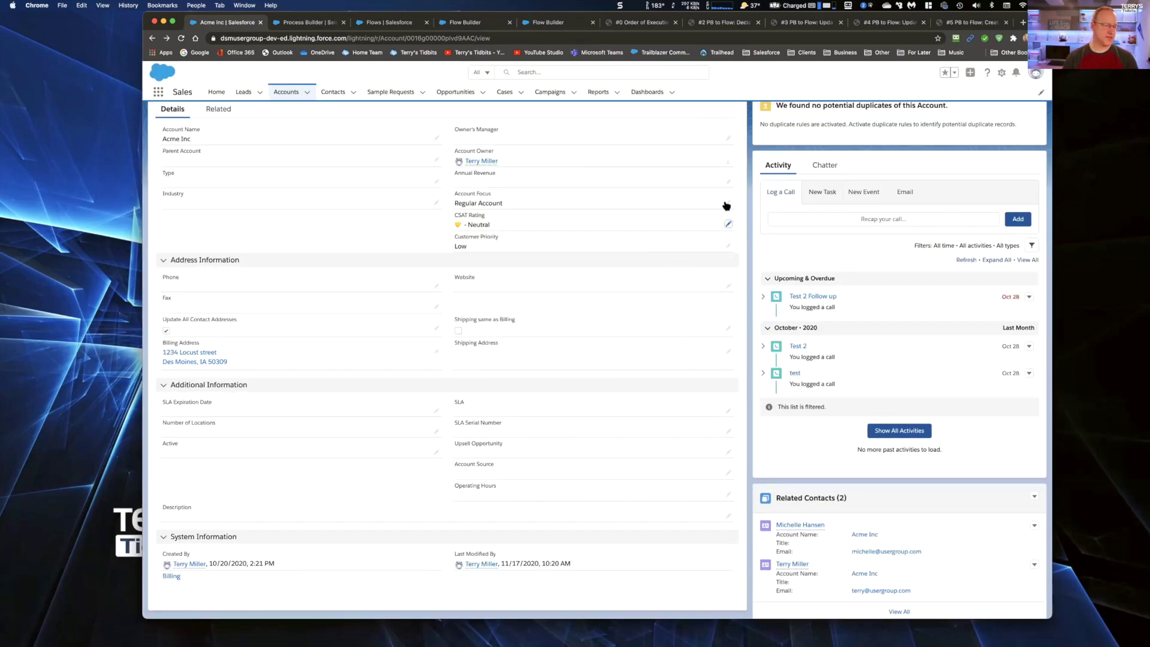
# Set Acme Inc's CSAT Rating to Unsatisfied, save the record, and check its Chatter feed for the automated post
pyautogui.click(728, 224)
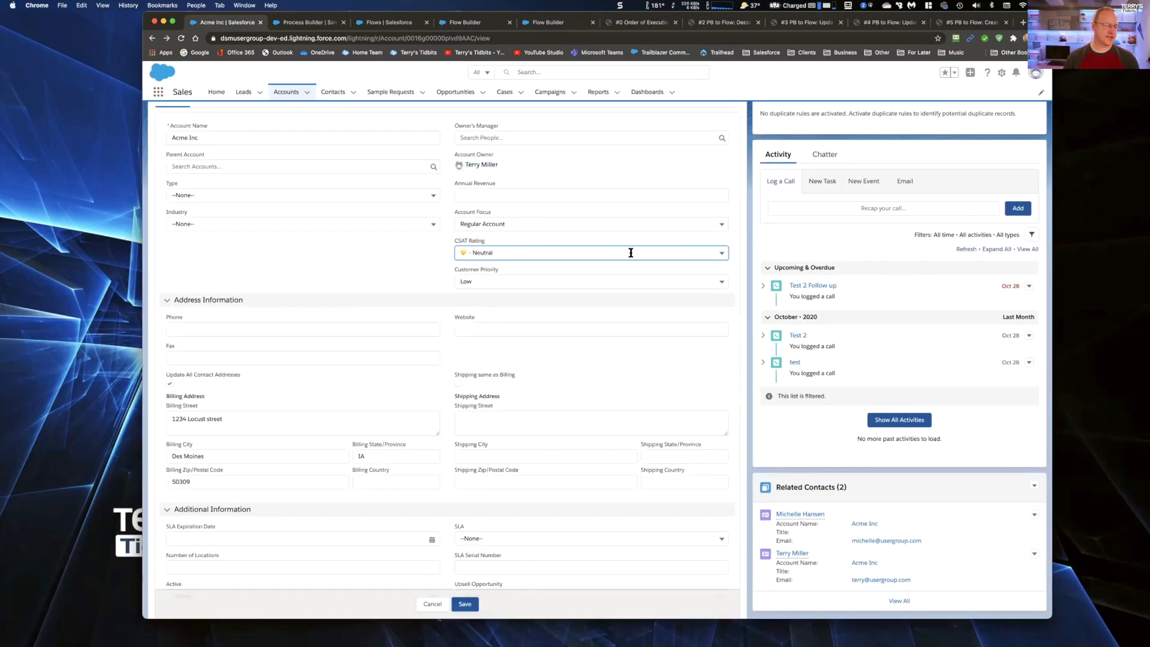
pyautogui.click(614, 253)
pyautogui.click(497, 319)
pyautogui.click(464, 605)
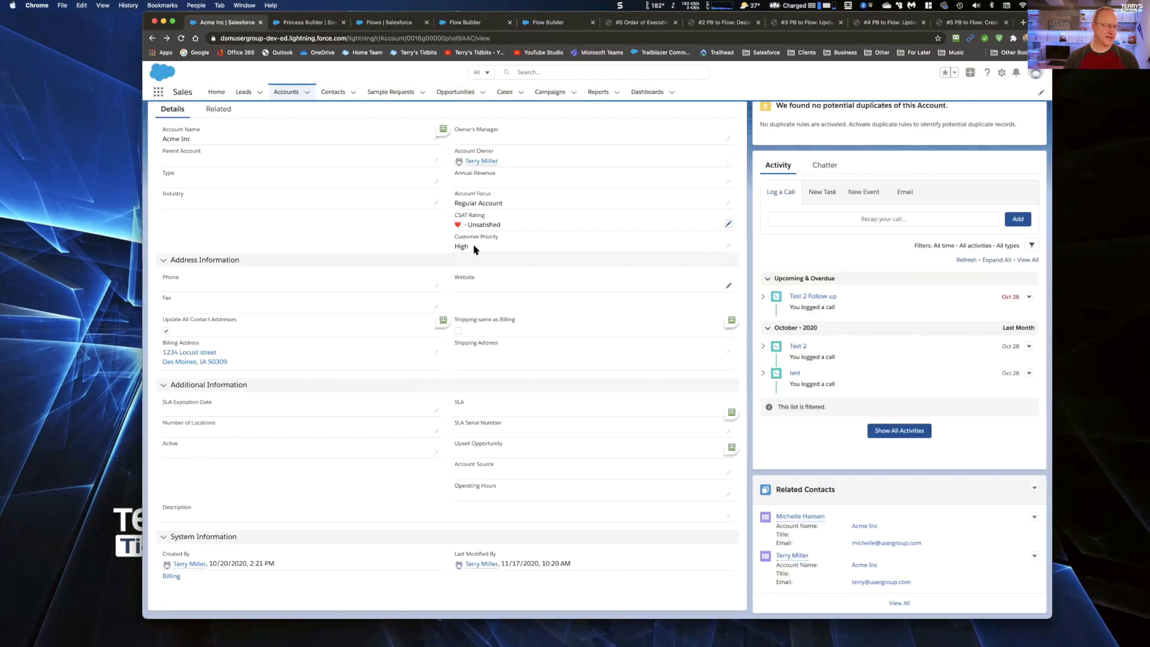
pyautogui.click(833, 170)
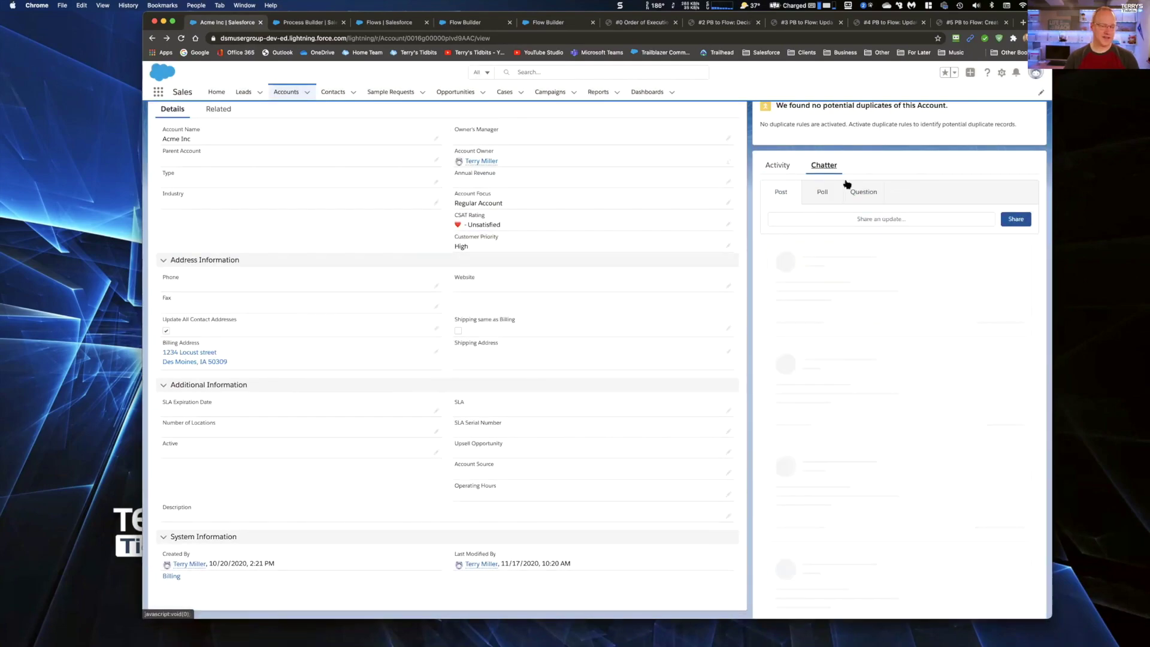
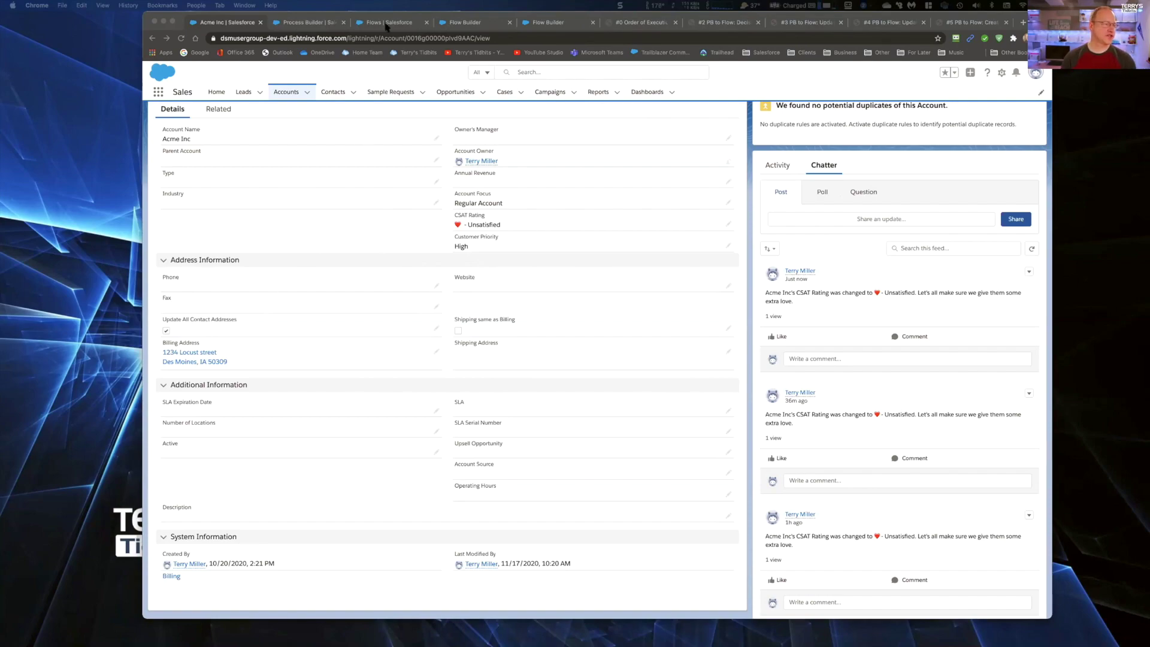
# Delete the assignUpdateAll assignment from the UpdateAddress path of AccountAfterFlowTraining
pyautogui.click(466, 24)
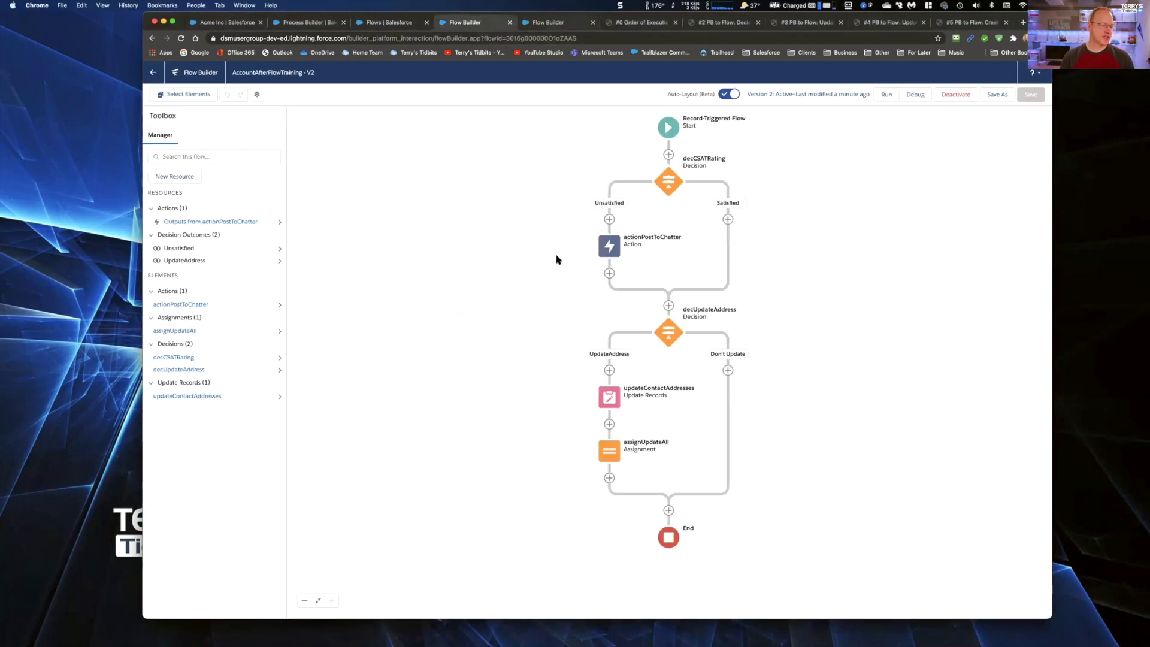
pyautogui.click(546, 26)
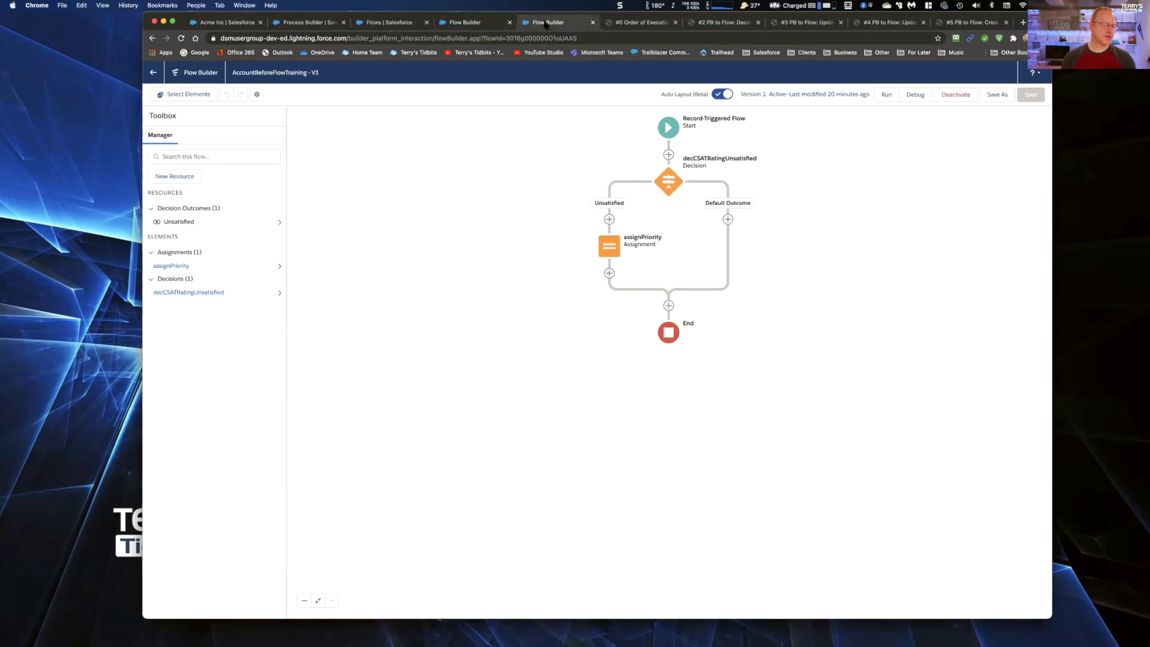
pyautogui.click(479, 23)
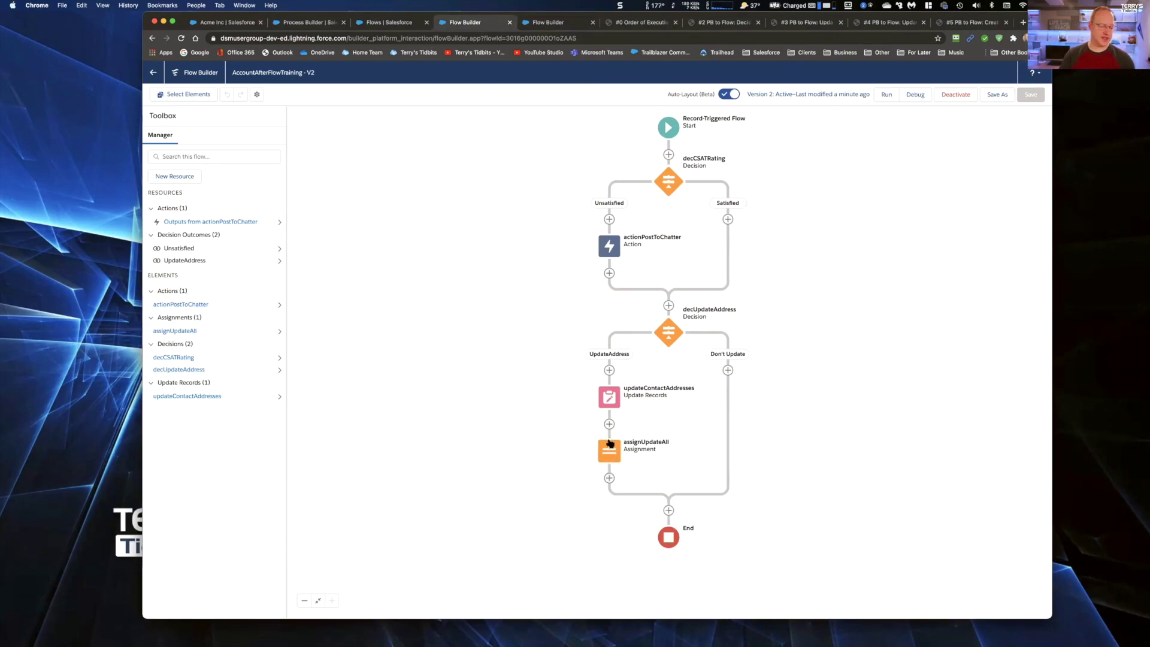
pyautogui.click(608, 458)
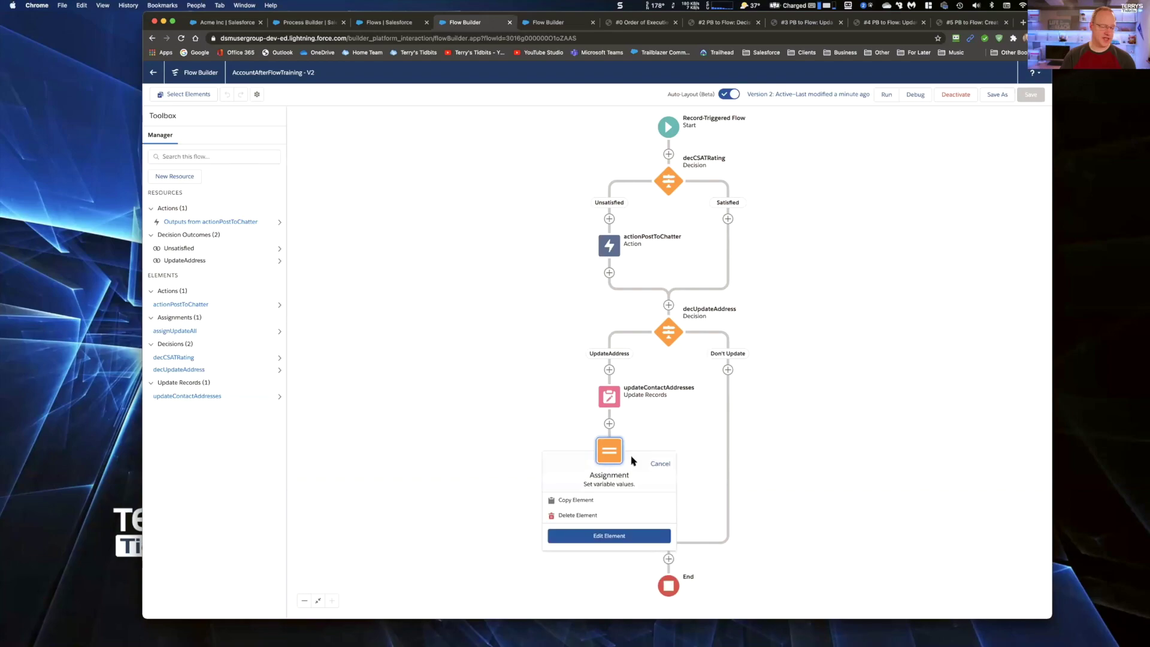
pyautogui.click(578, 515)
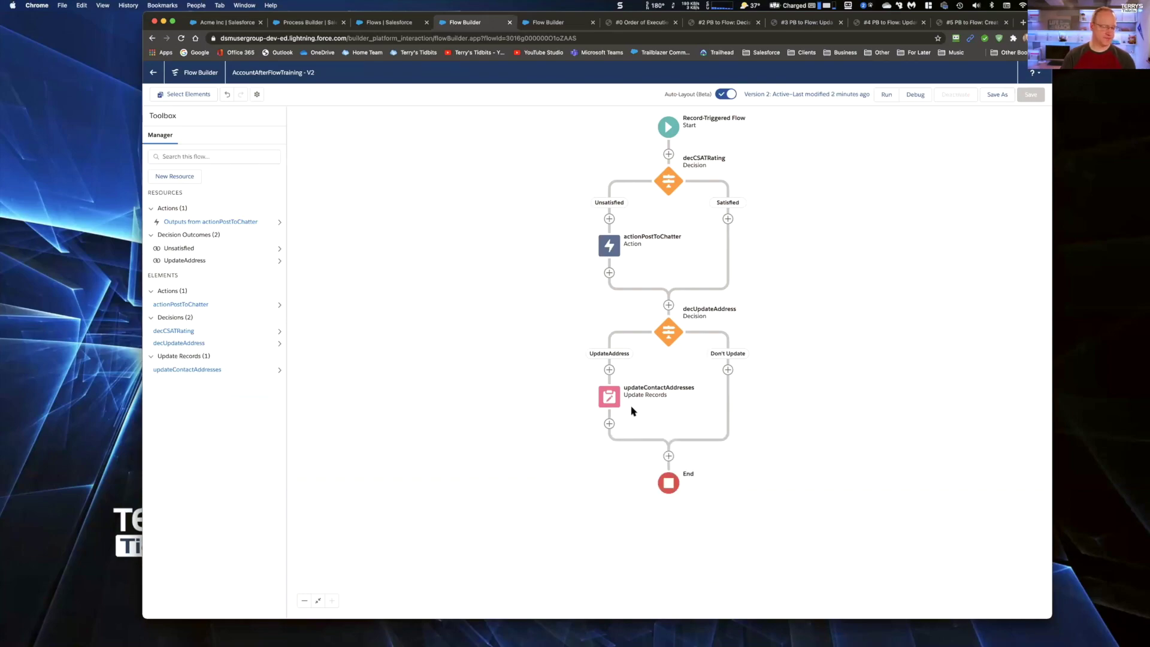
# Add an Update Records element after updateContactAddresses and label it updateAllContactsAddress
pyautogui.click(609, 424)
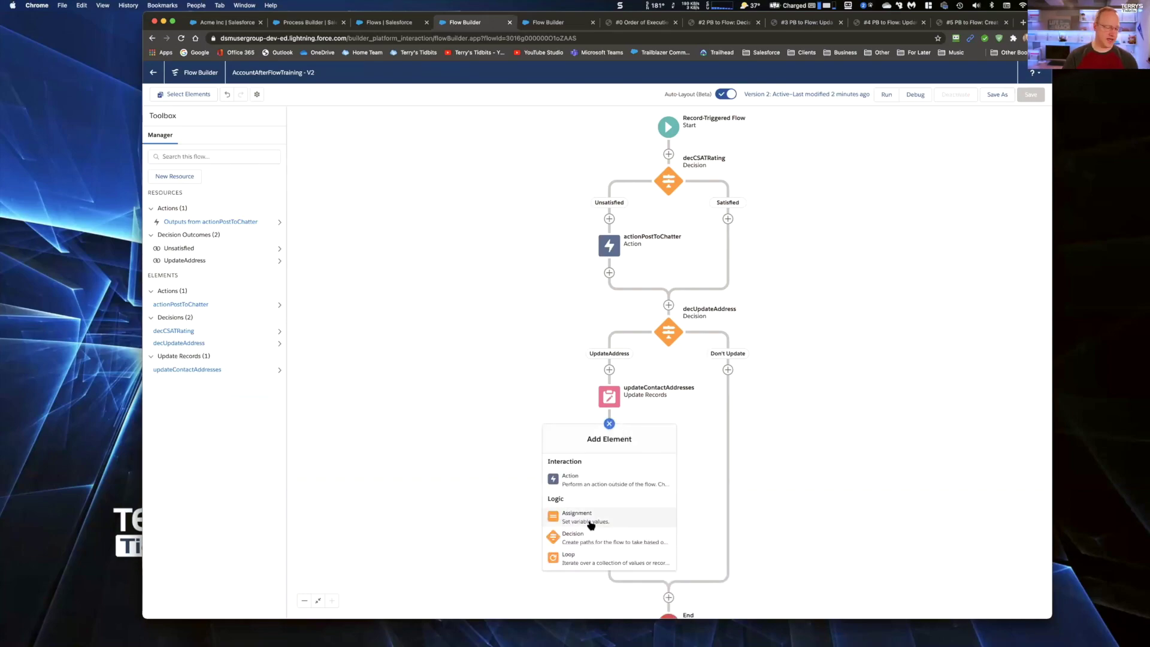
pyautogui.scroll(-3, 593, 517)
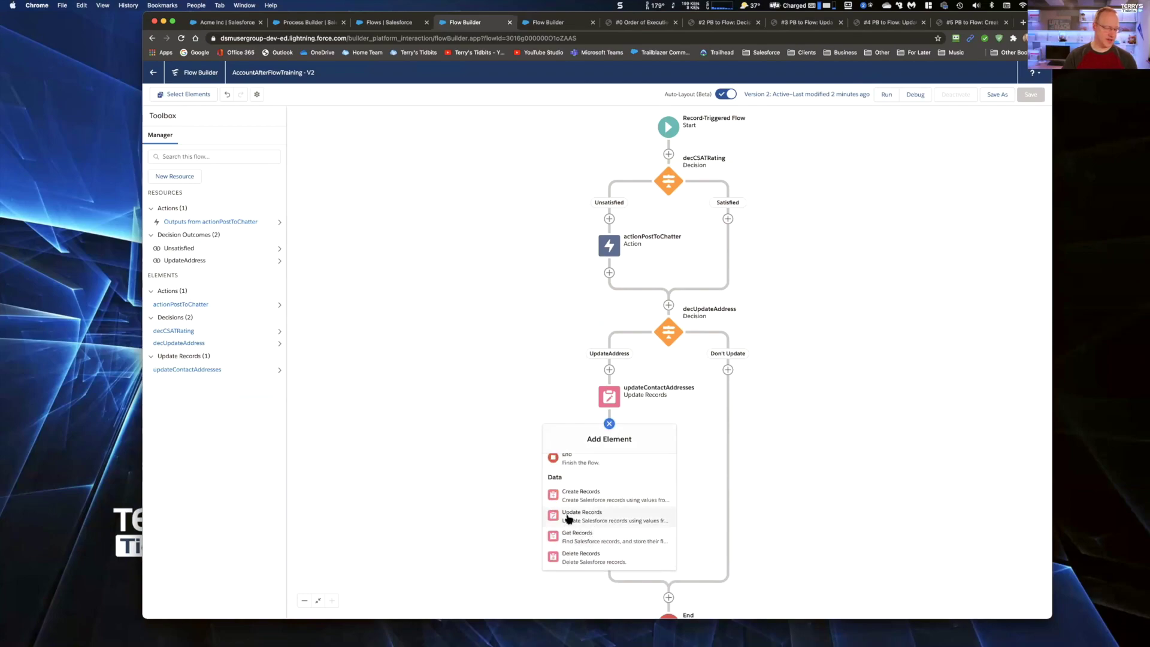
pyautogui.click(622, 518)
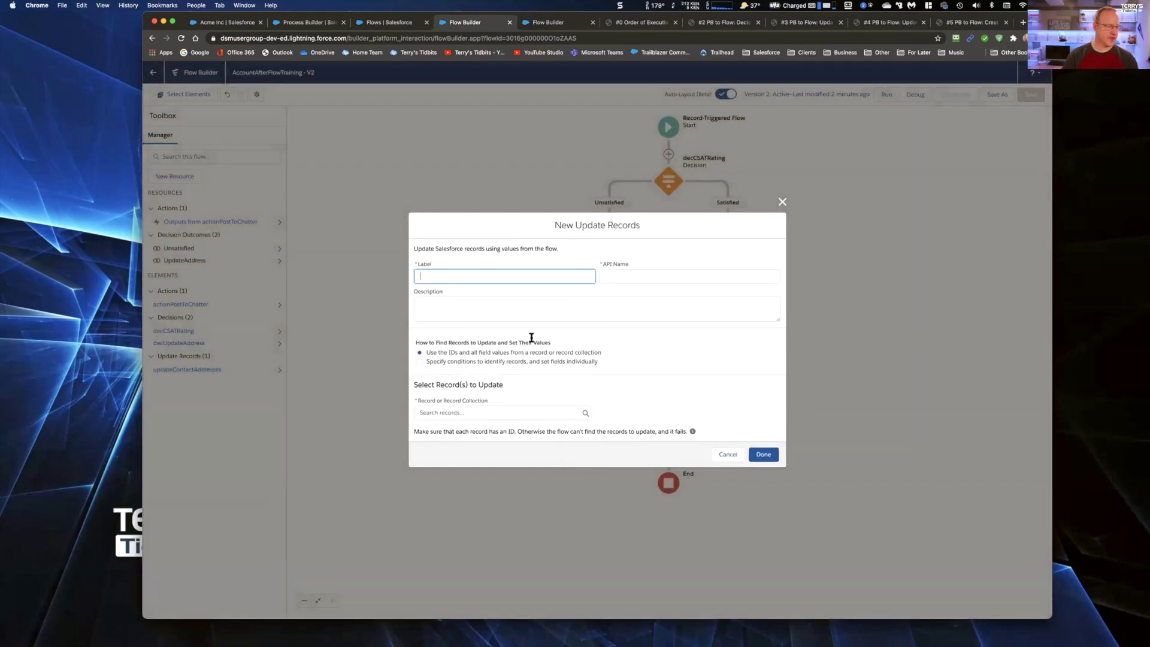
pyautogui.write('updateAllContactsA')
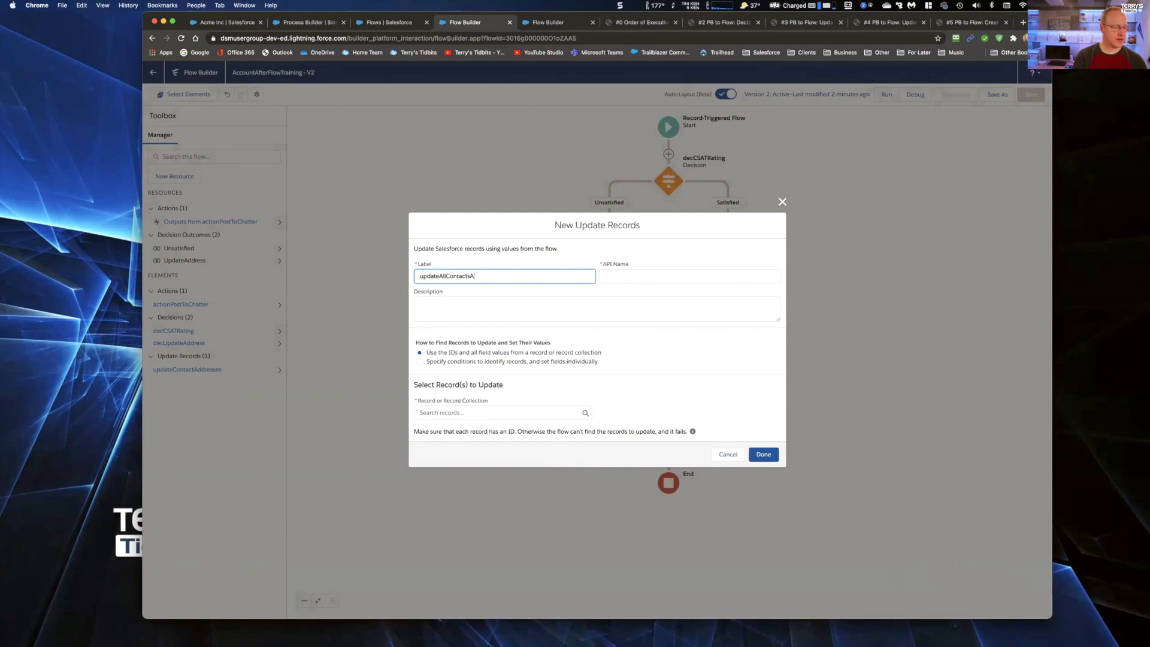
pyautogui.write('ss')
pyautogui.press('Tab')
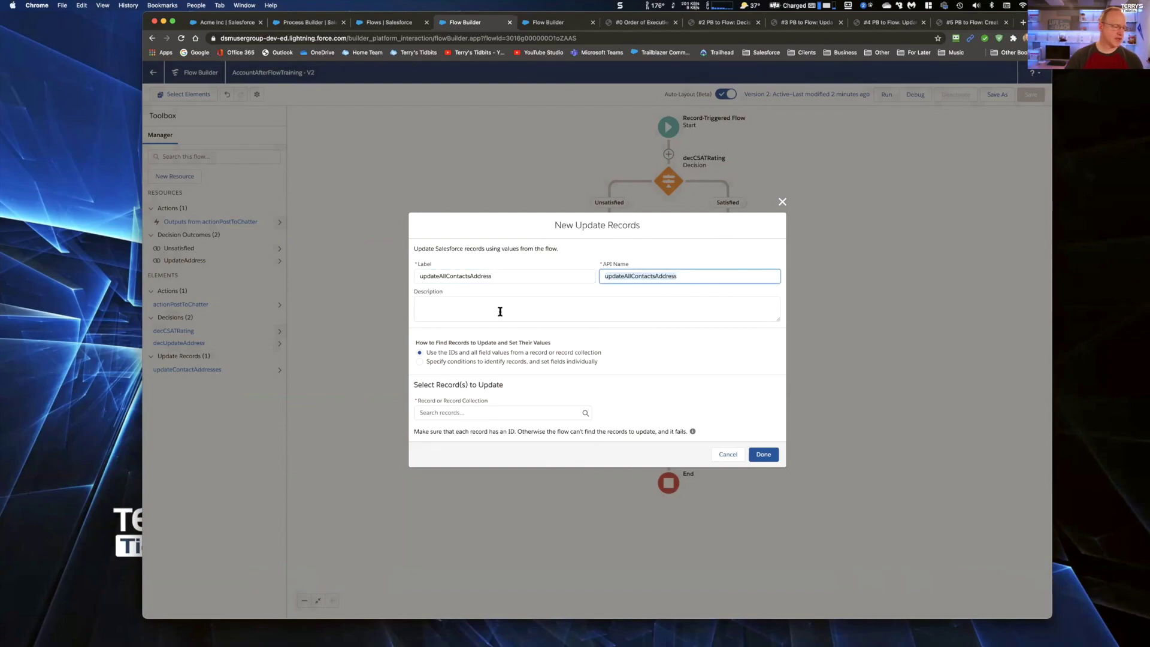
pyautogui.click(452, 410)
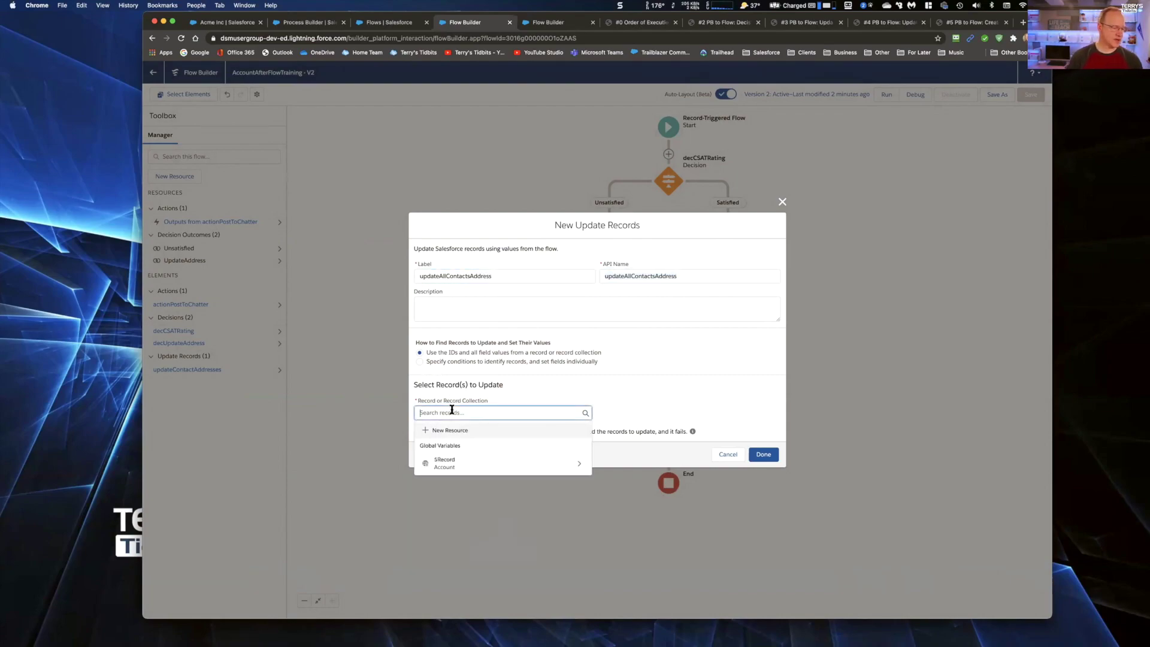
pyautogui.click(457, 467)
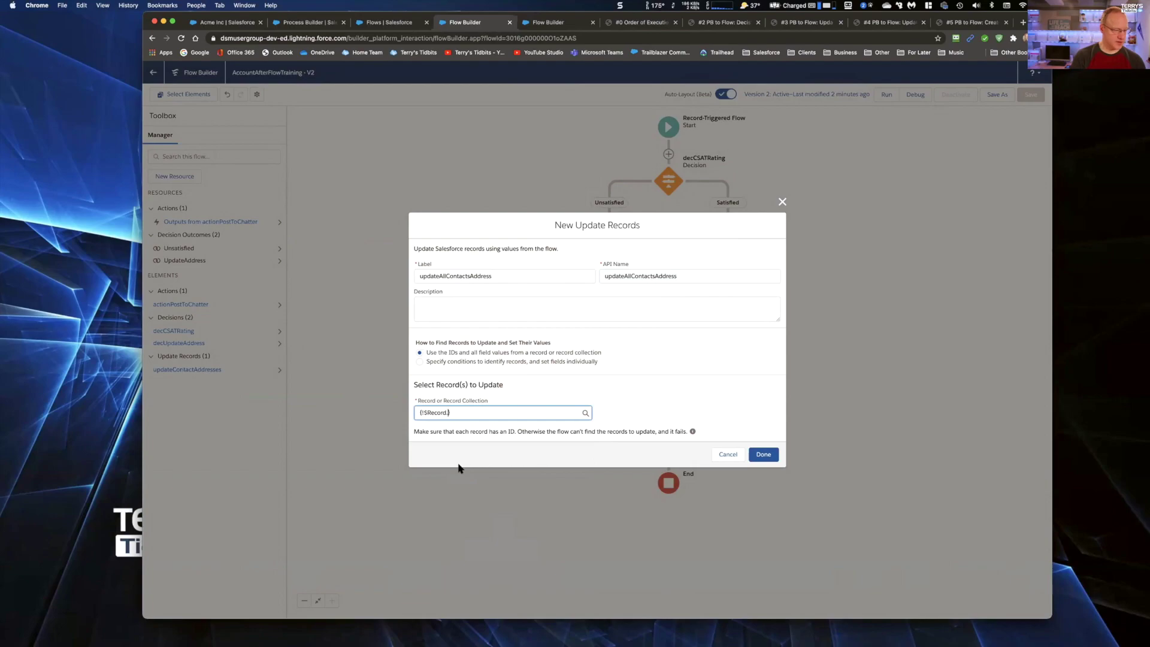
pyautogui.press('BackSpace')
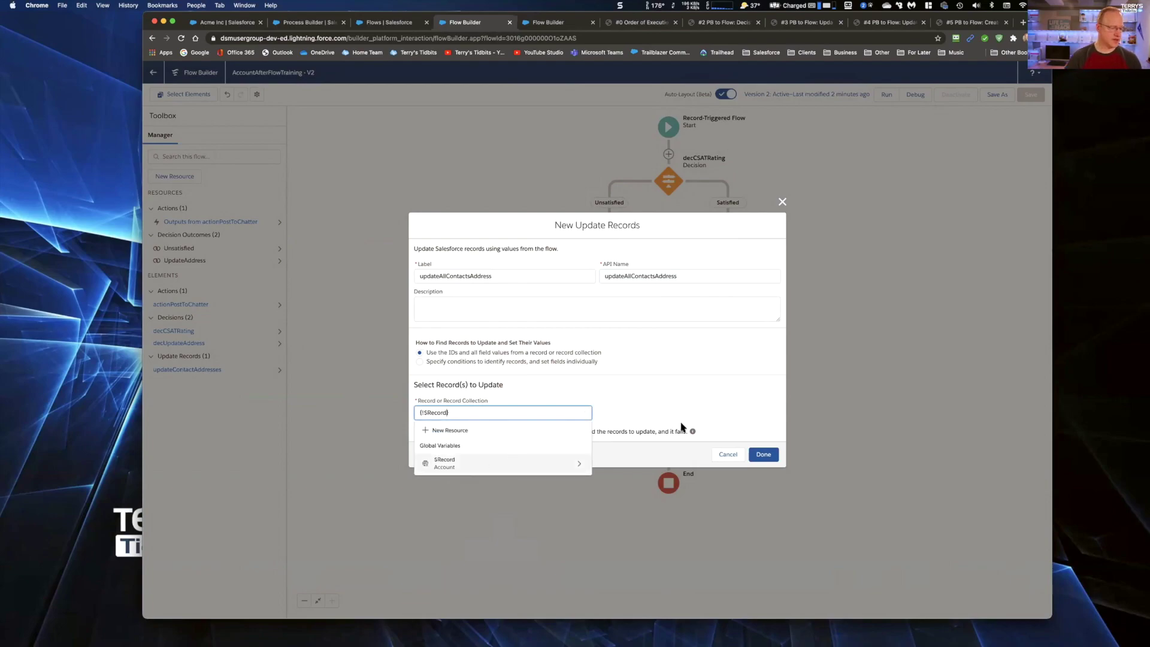
pyautogui.click(704, 381)
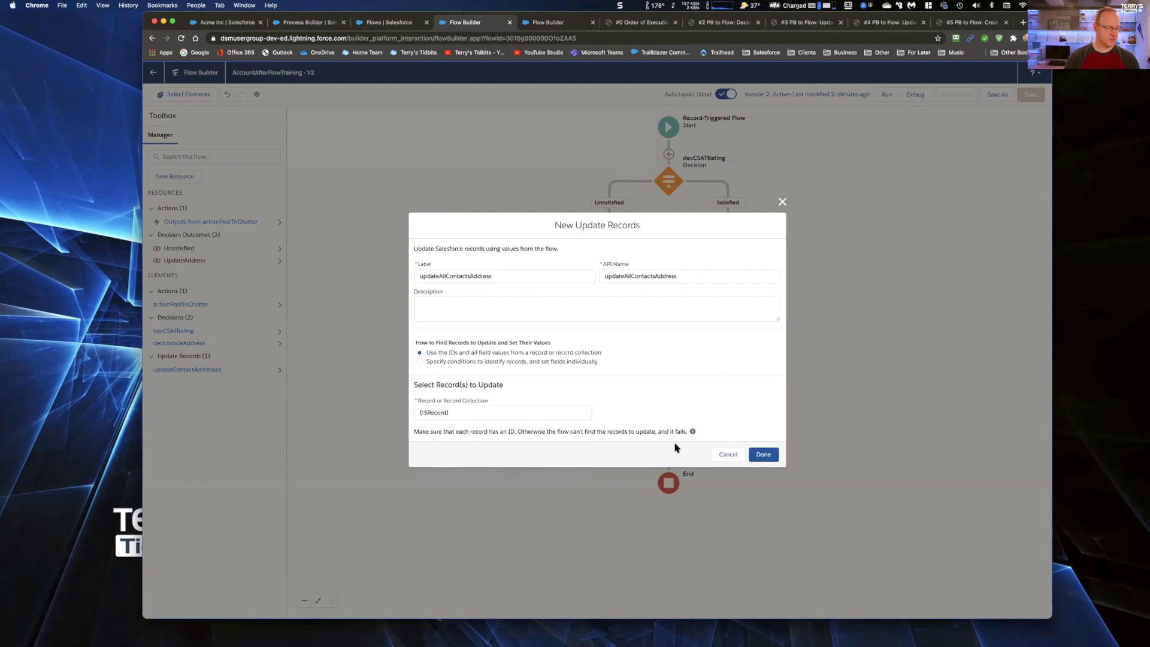
# Make the update identify its records by conditions with individually set fields, and choose Account as its object
pyautogui.click(420, 362)
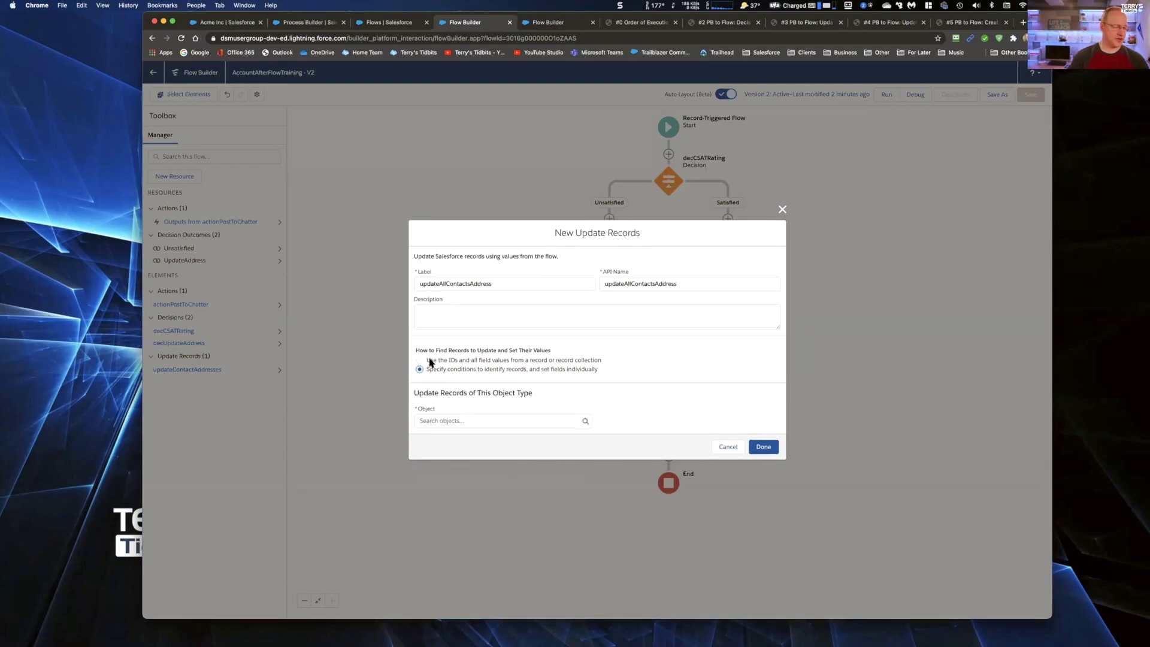
pyautogui.click(462, 415)
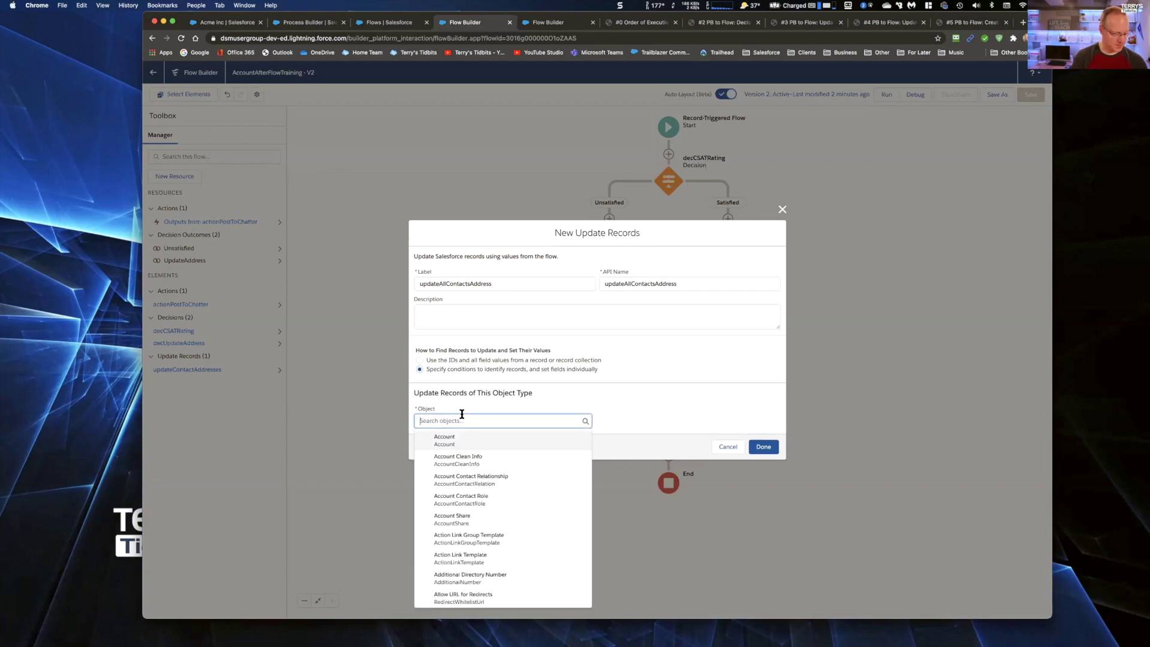
pyautogui.click(447, 444)
# Filter the Account records to update where Id equals the triggering record's Account ID, {!$Record.Id}
pyautogui.click(446, 414)
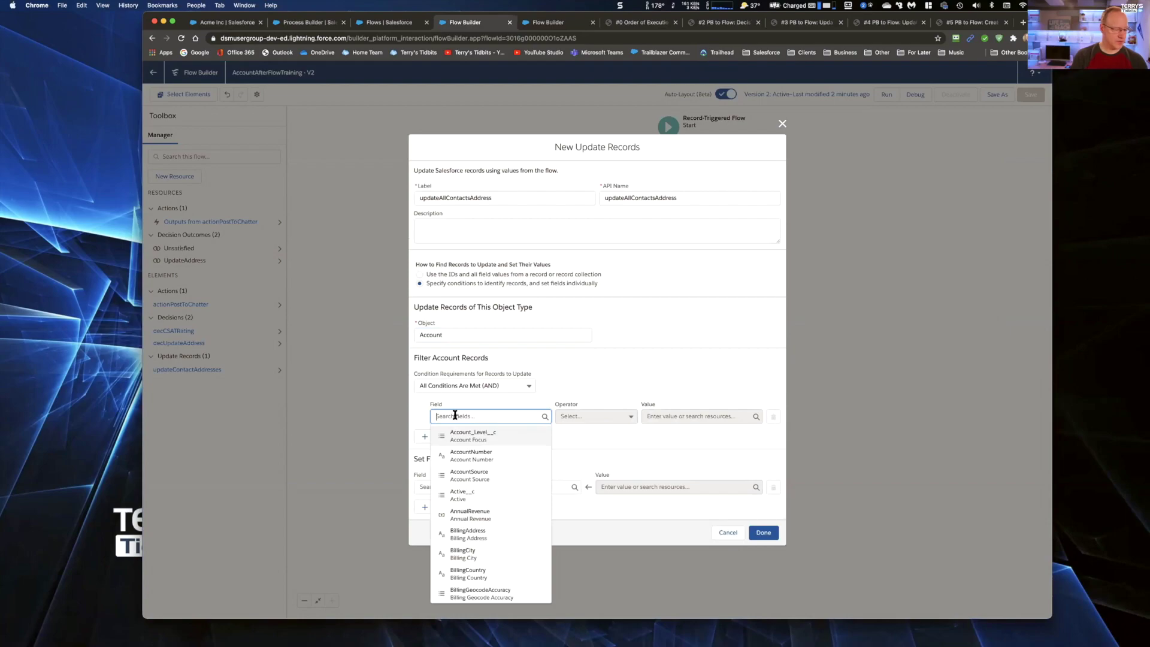
pyautogui.write('id')
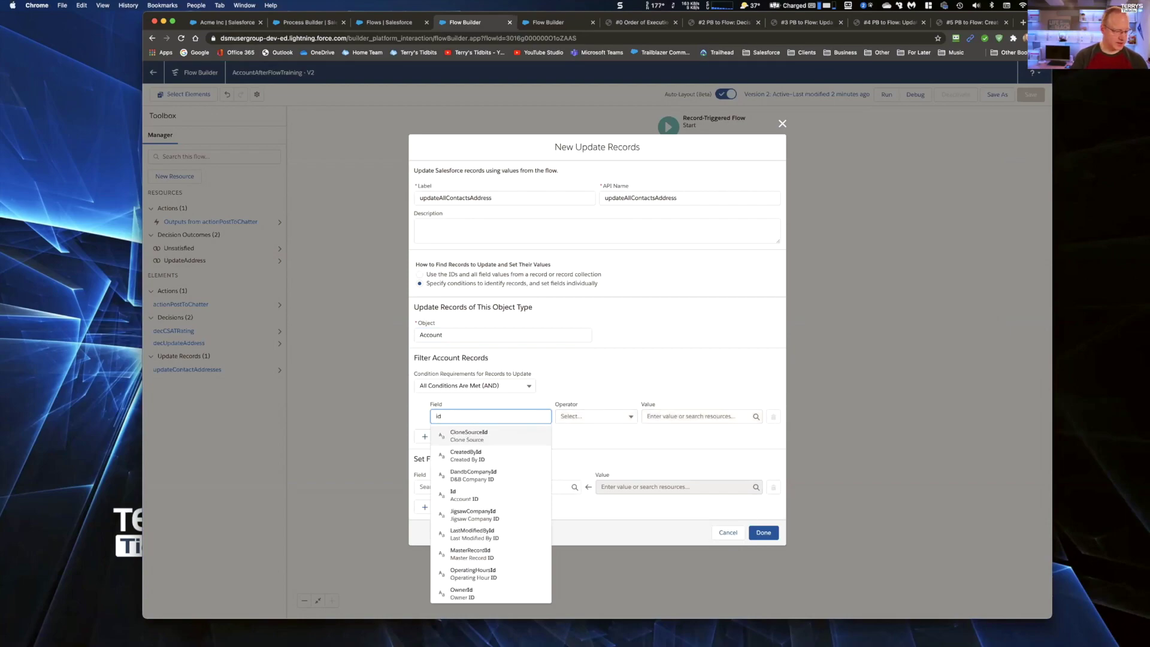
pyautogui.click(473, 495)
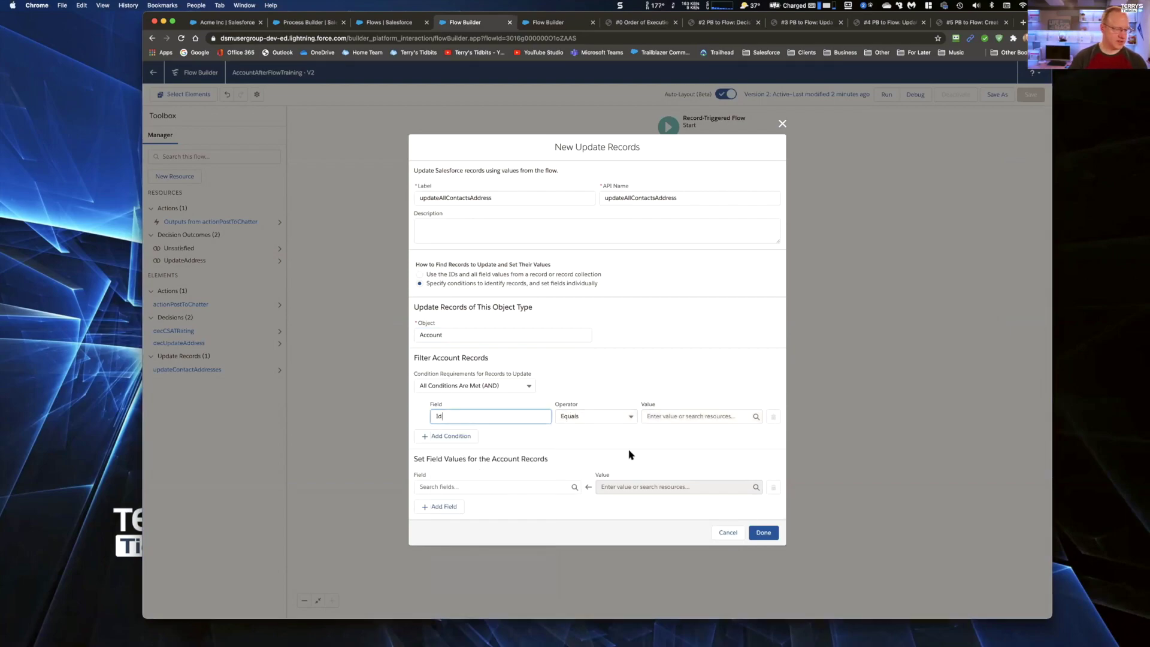
pyautogui.click(676, 413)
pyautogui.write('$re')
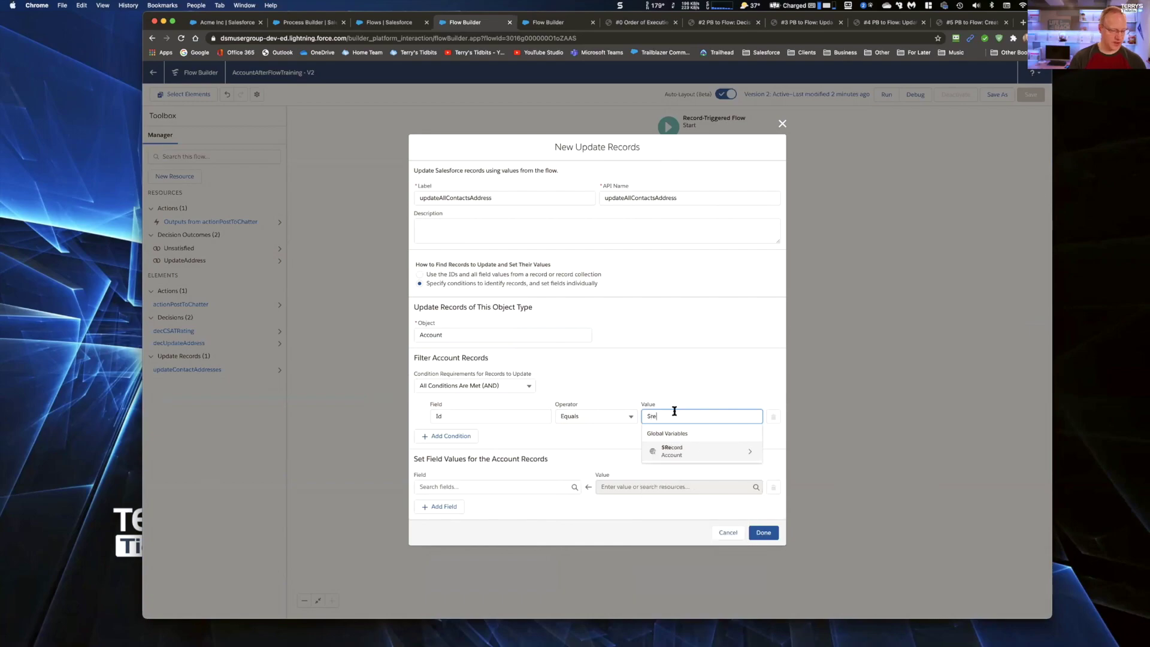
pyautogui.click(689, 449)
pyautogui.write('account i')
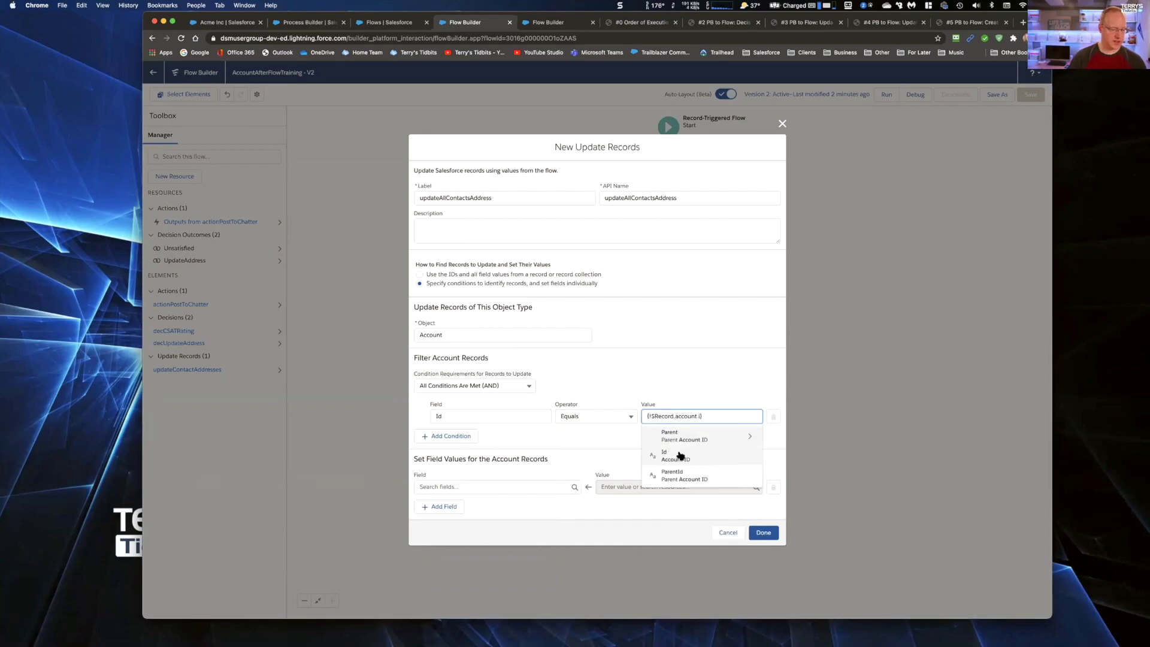
pyautogui.click(681, 455)
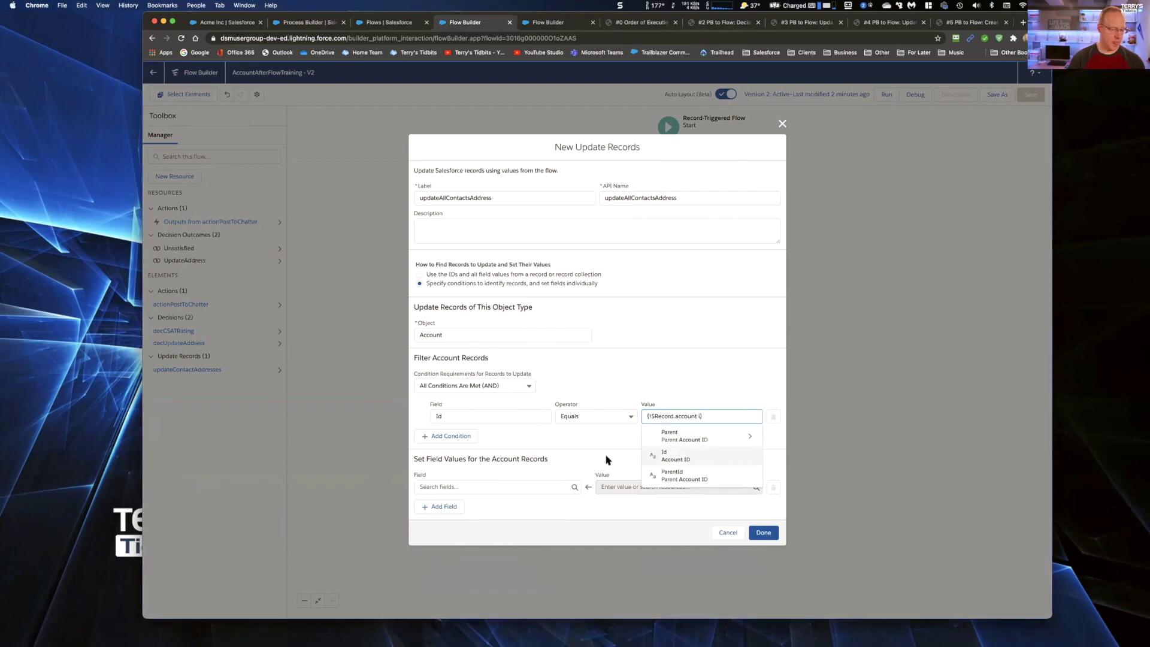
# Set the Account field Update_All_Contact_Addresses__c to $GlobalConstant.False and finish the updateAllContactsAddress element
pyautogui.click(477, 487)
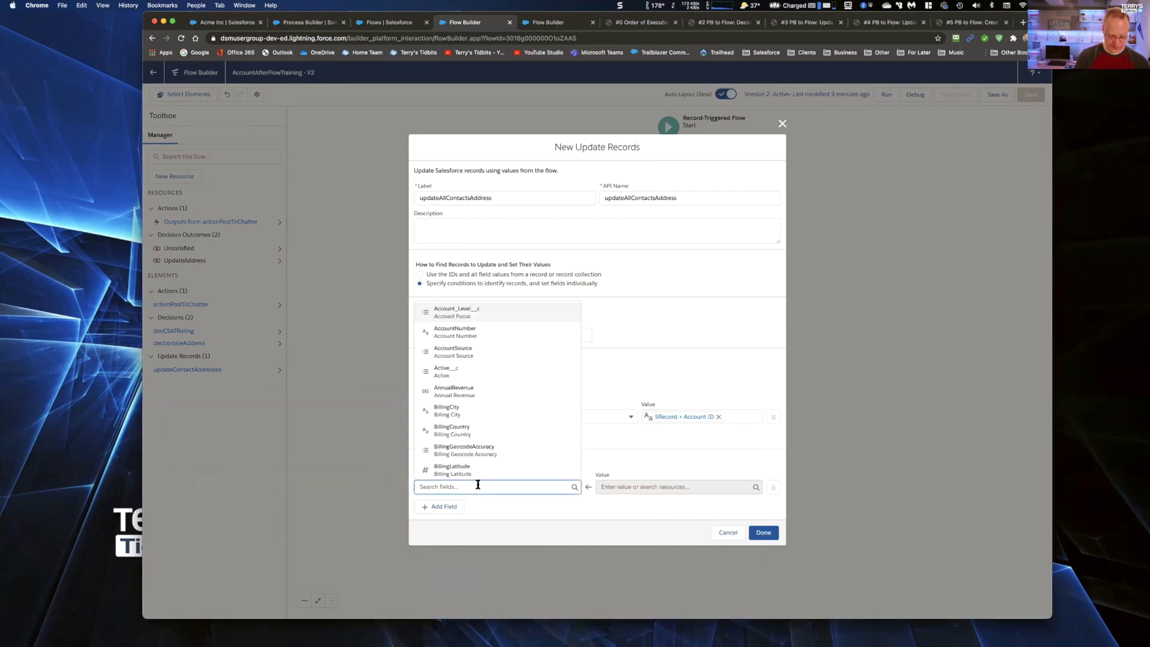
pyautogui.write('check')
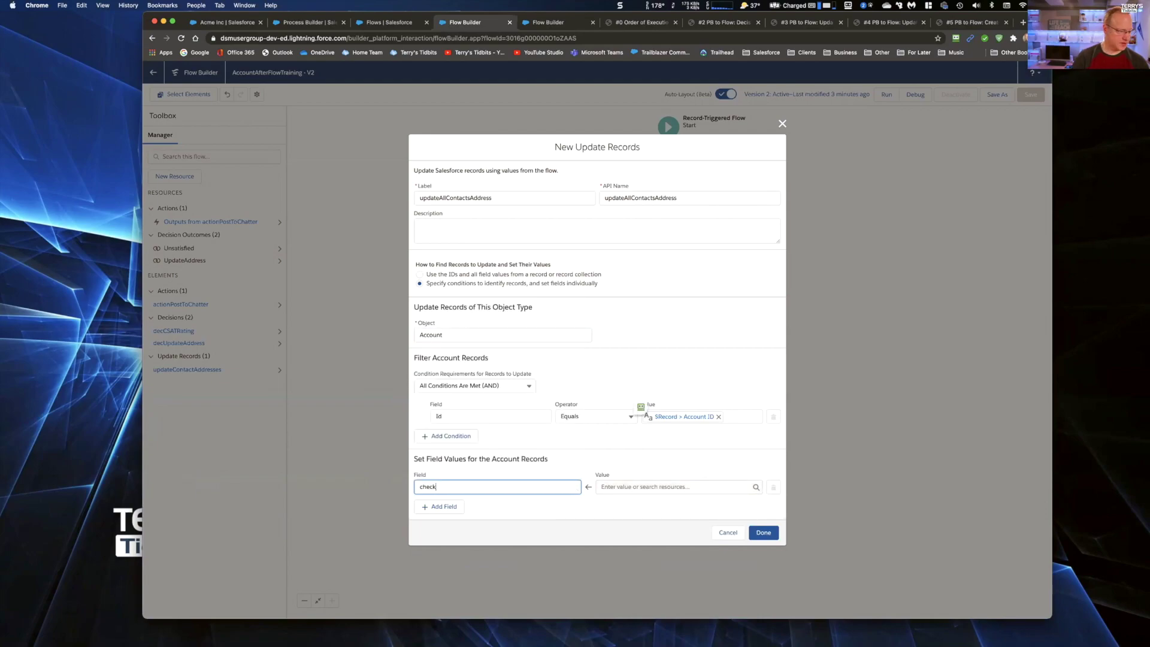
pyautogui.press('BackSpace')
pyautogui.press('BackSpace')
pyautogui.press('BackSpace')
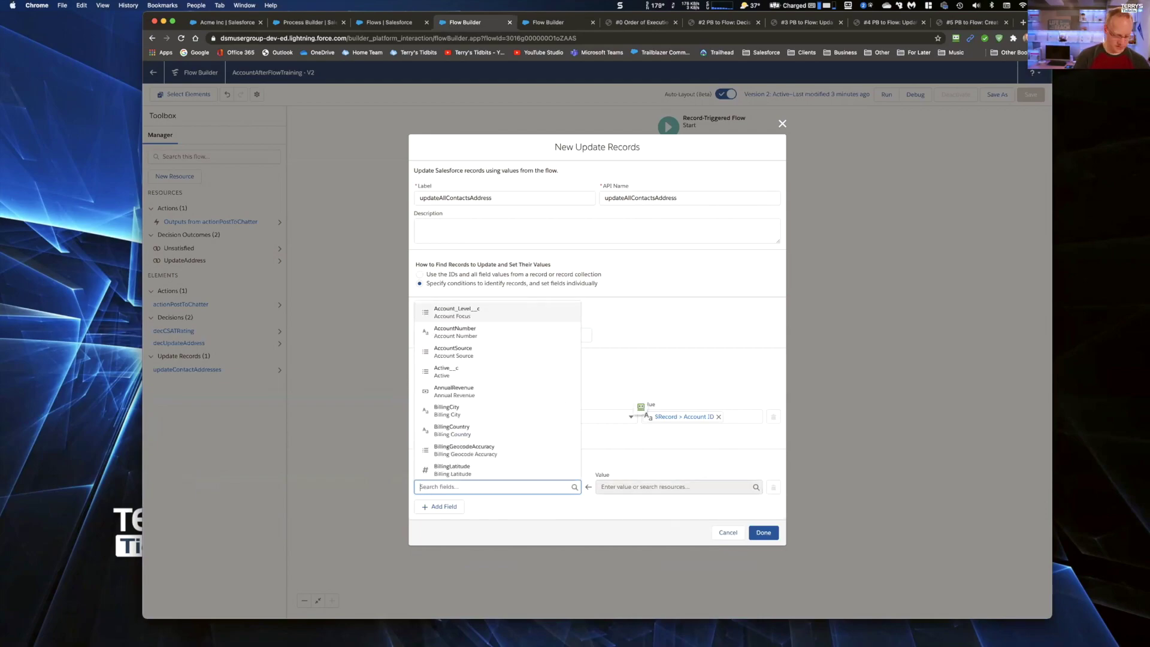
pyautogui.write('update')
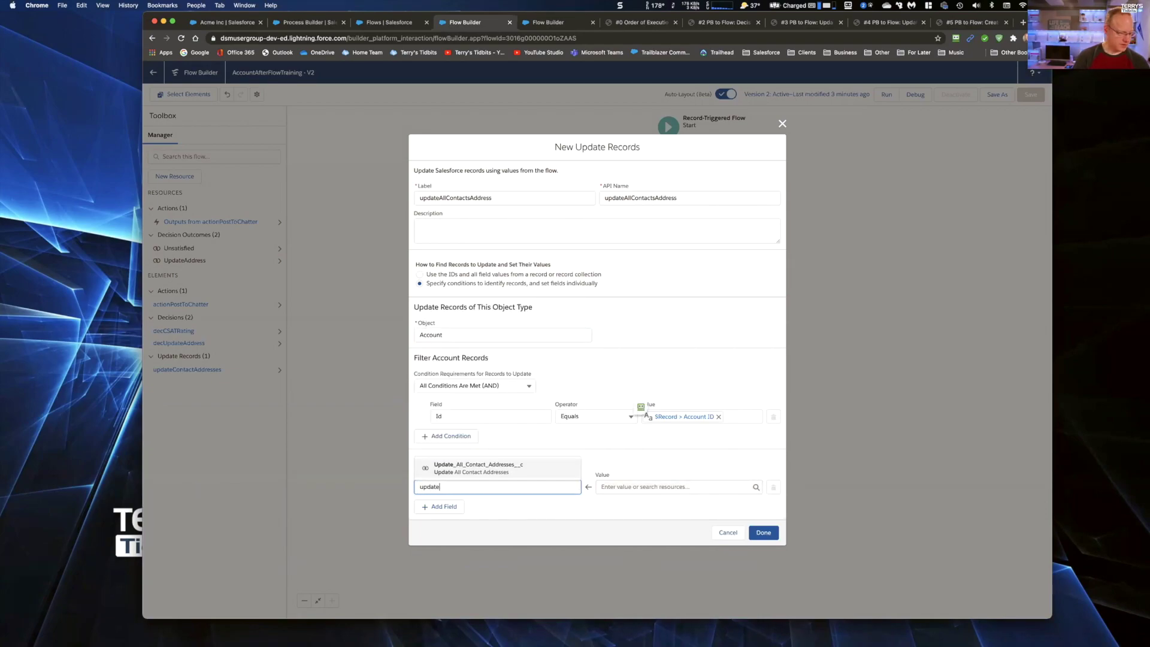
pyautogui.click(487, 466)
pyautogui.press('Tab')
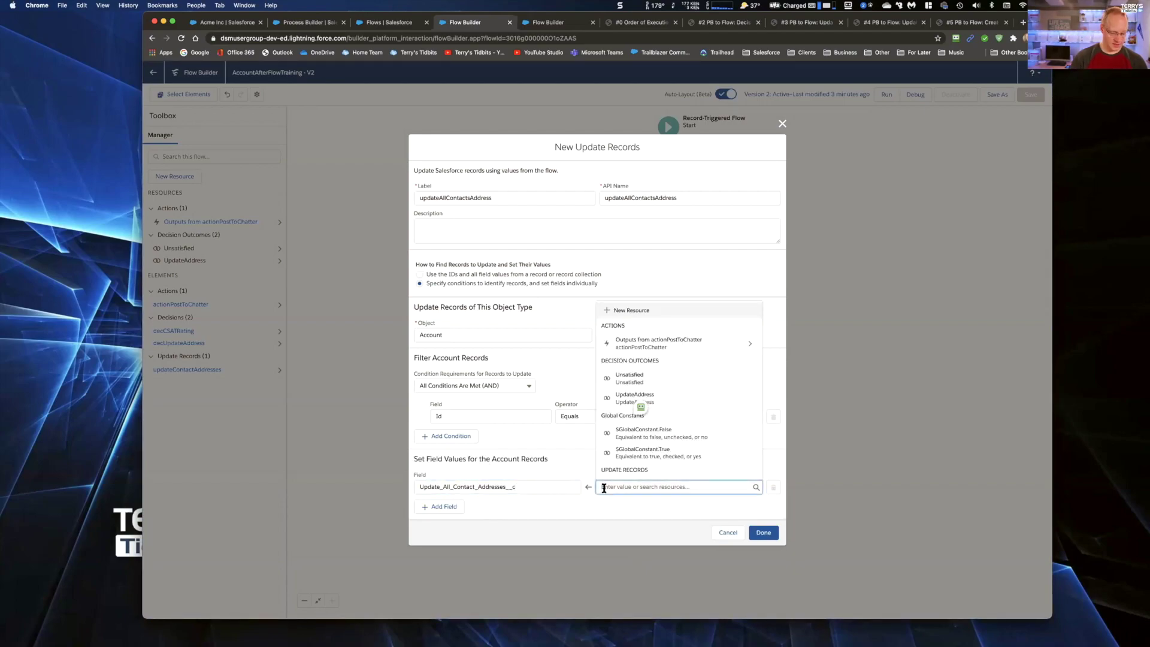
pyautogui.write('false')
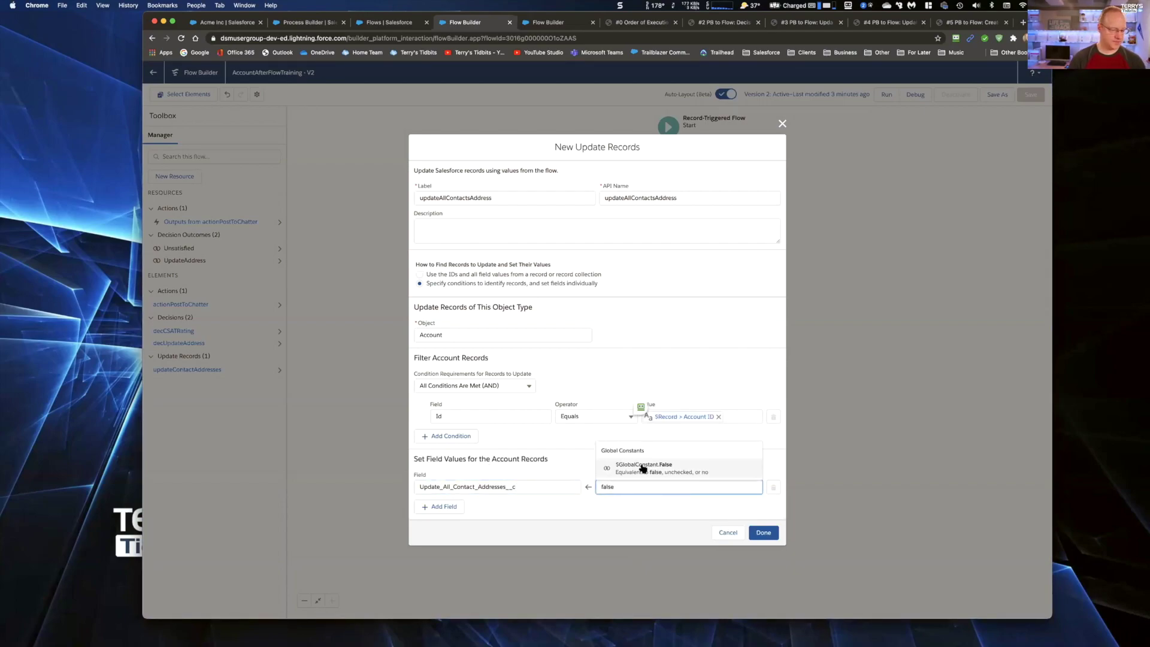
pyautogui.click(640, 466)
pyautogui.click(761, 533)
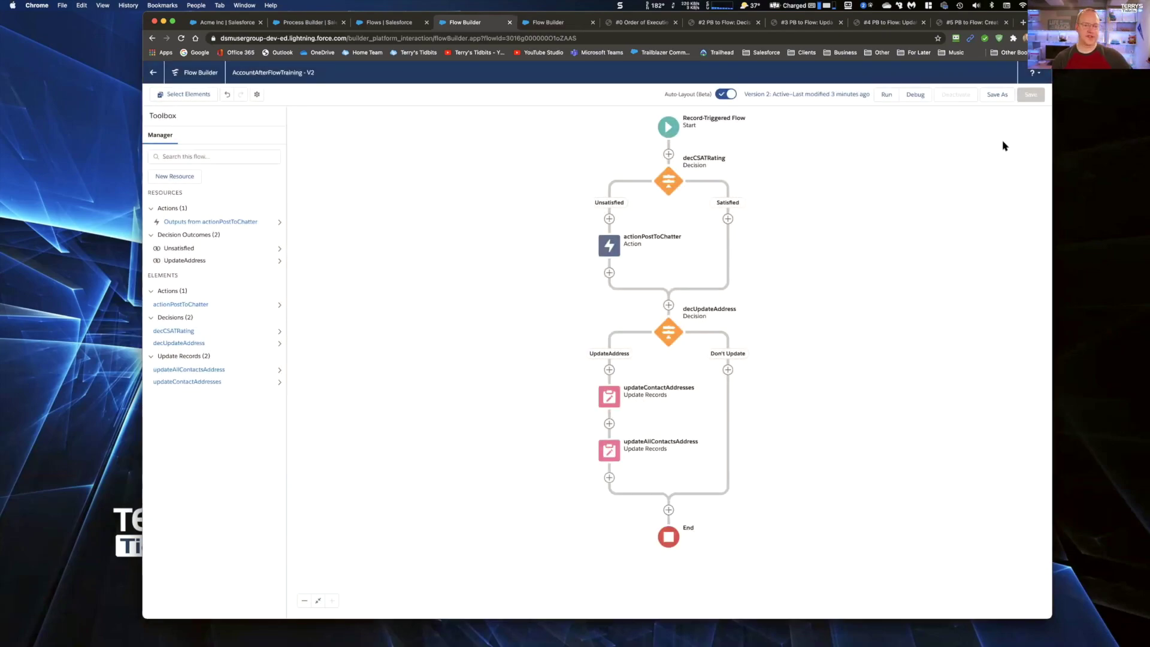
# Save AccountAfterFlowTraining as a new version and activate it
pyautogui.click(997, 95)
pyautogui.click(764, 413)
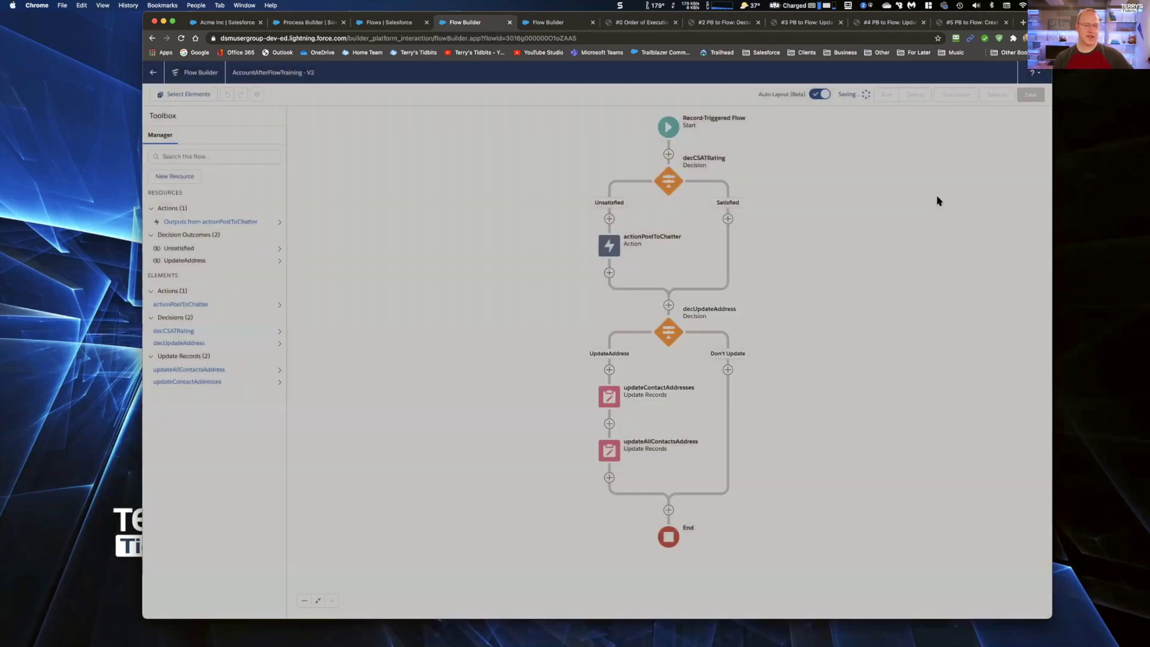
pyautogui.click(957, 94)
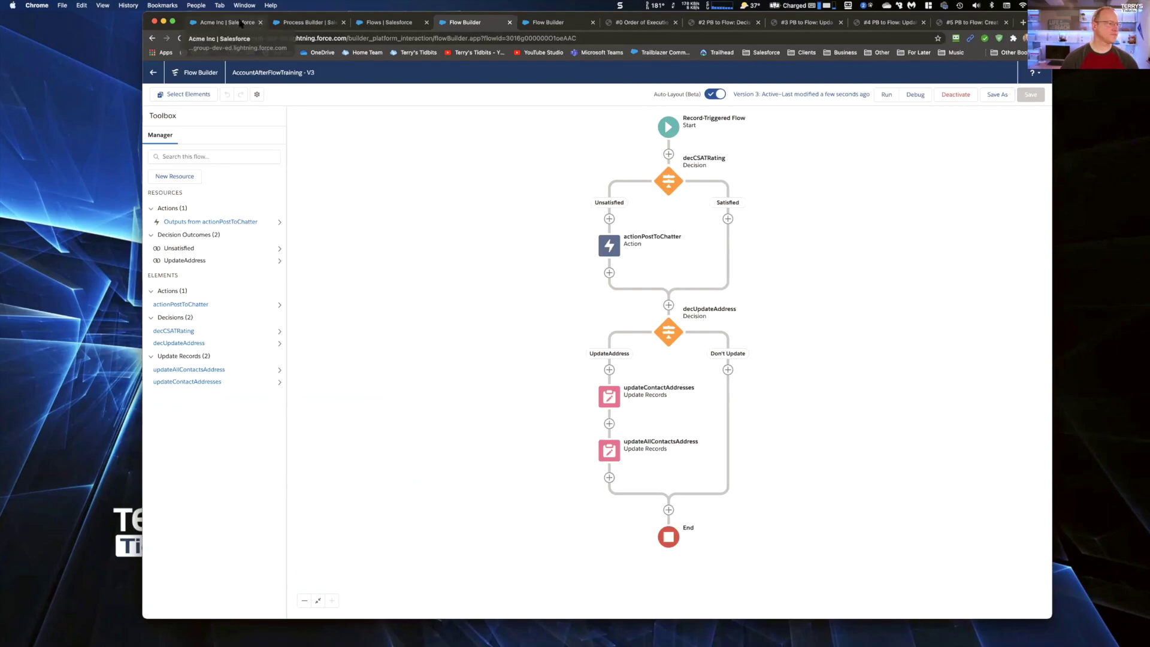
# On the Acme Inc account record, turn off Update All Contact Addresses and save the record
pyautogui.click(243, 24)
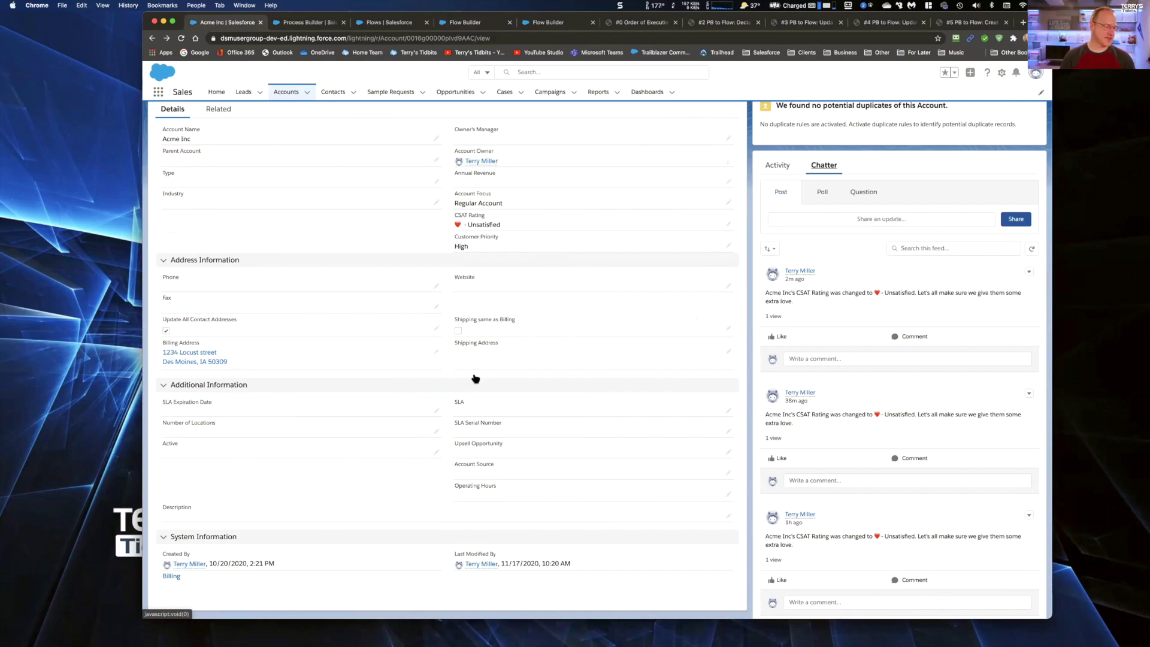
pyautogui.click(435, 325)
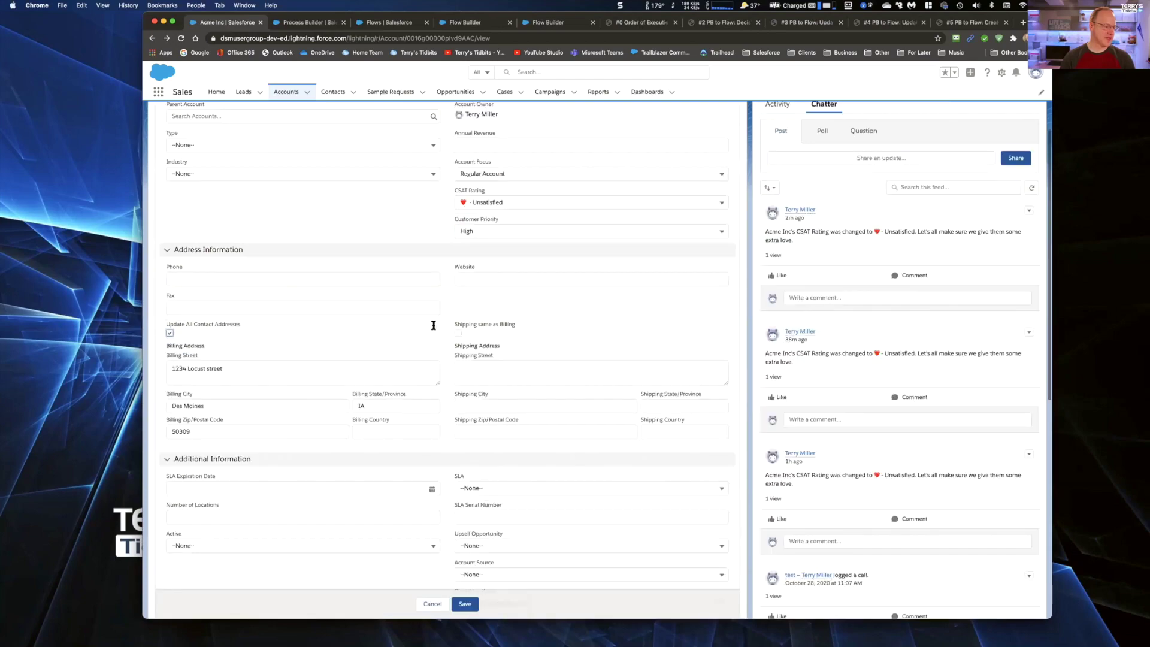
pyautogui.click(170, 333)
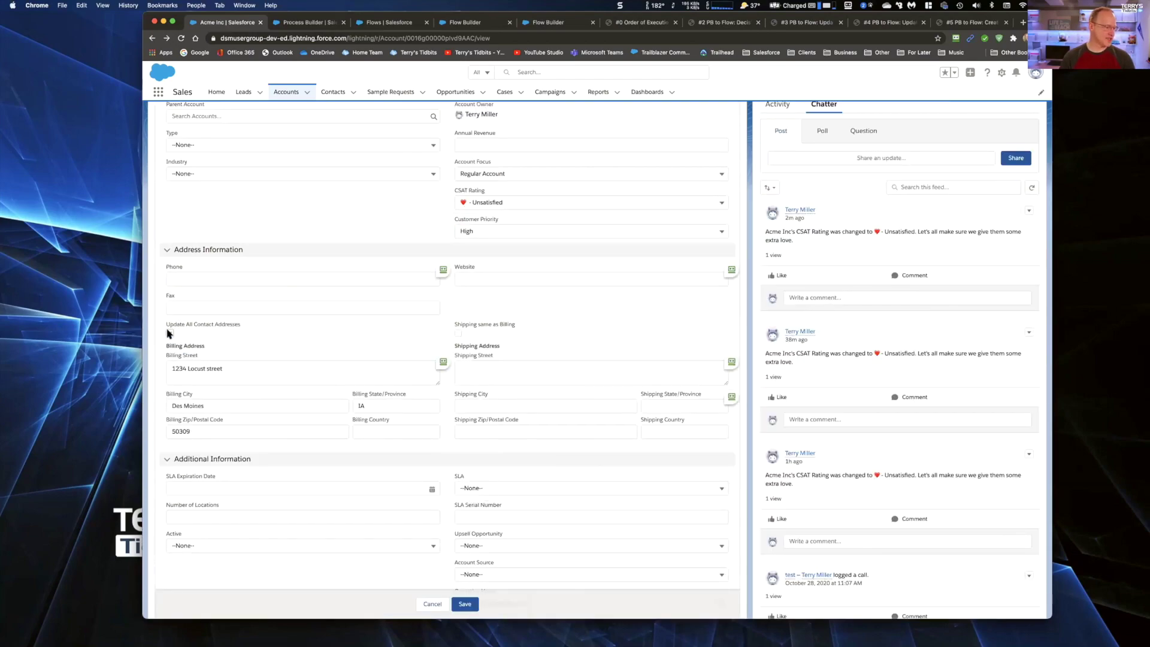
pyautogui.click(465, 604)
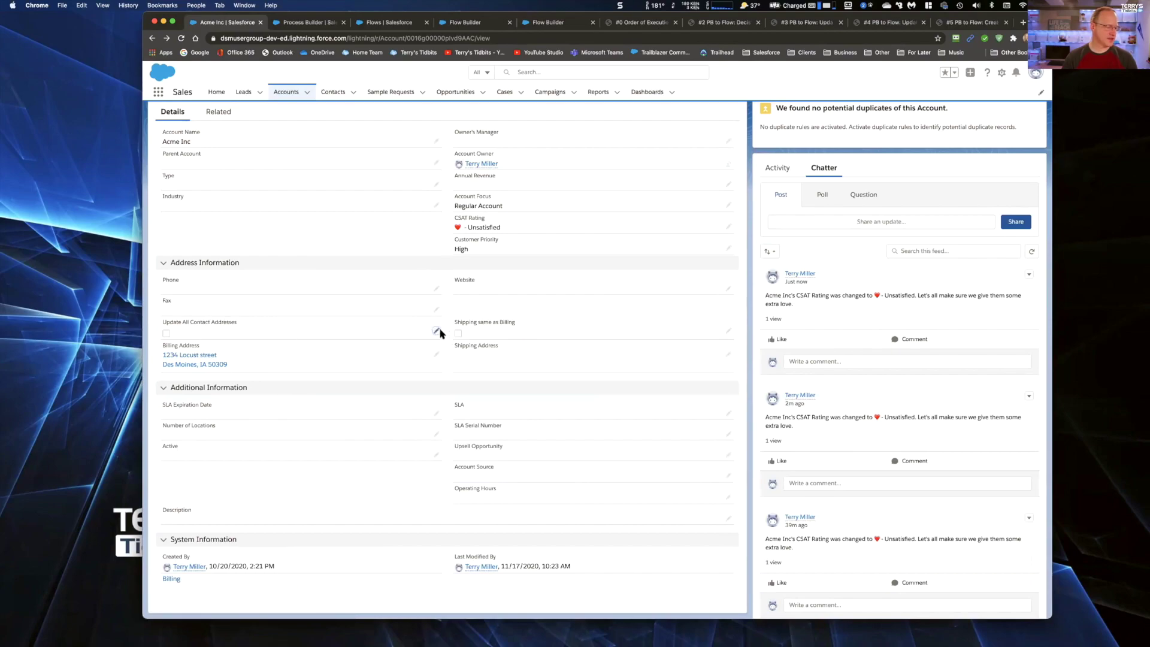
# Turn on Update All Contact Addresses for Acme Inc, replace the street name in the billing street, and save the record
pyautogui.click(435, 331)
pyautogui.click(170, 338)
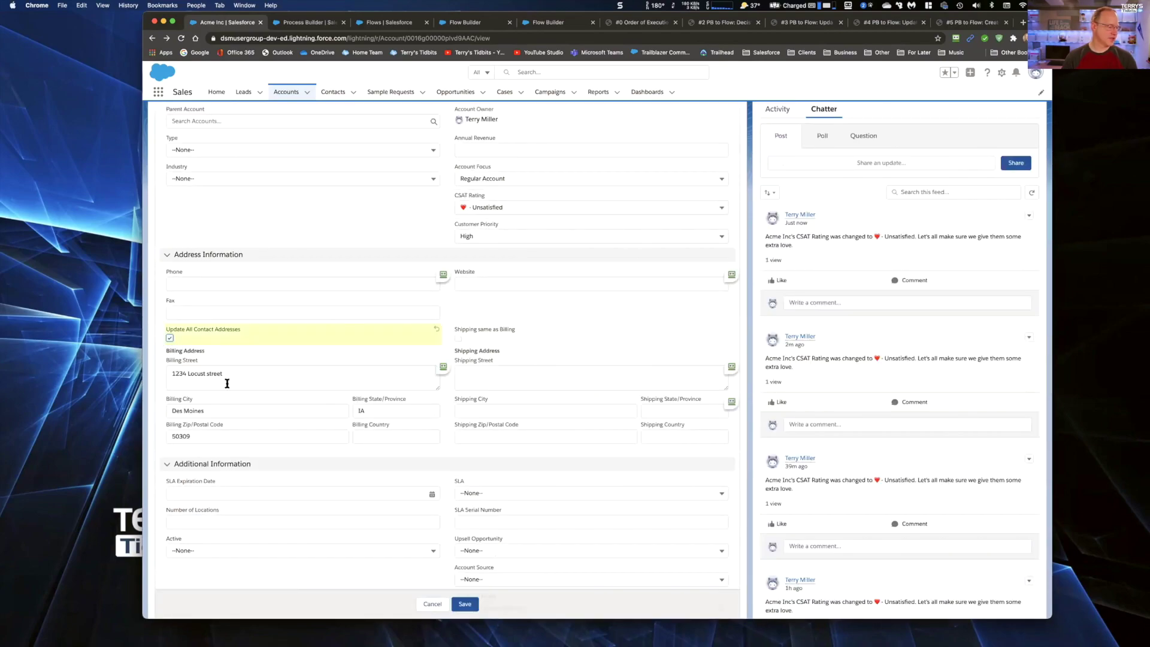
pyautogui.click(194, 374)
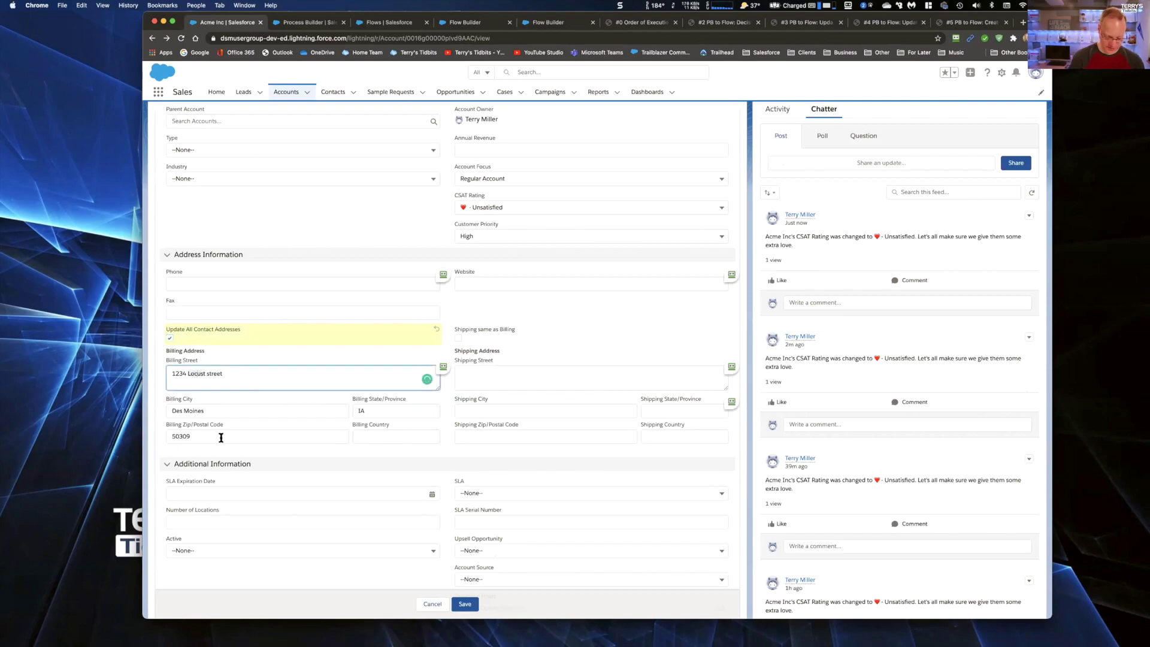
pyautogui.write('Washi')
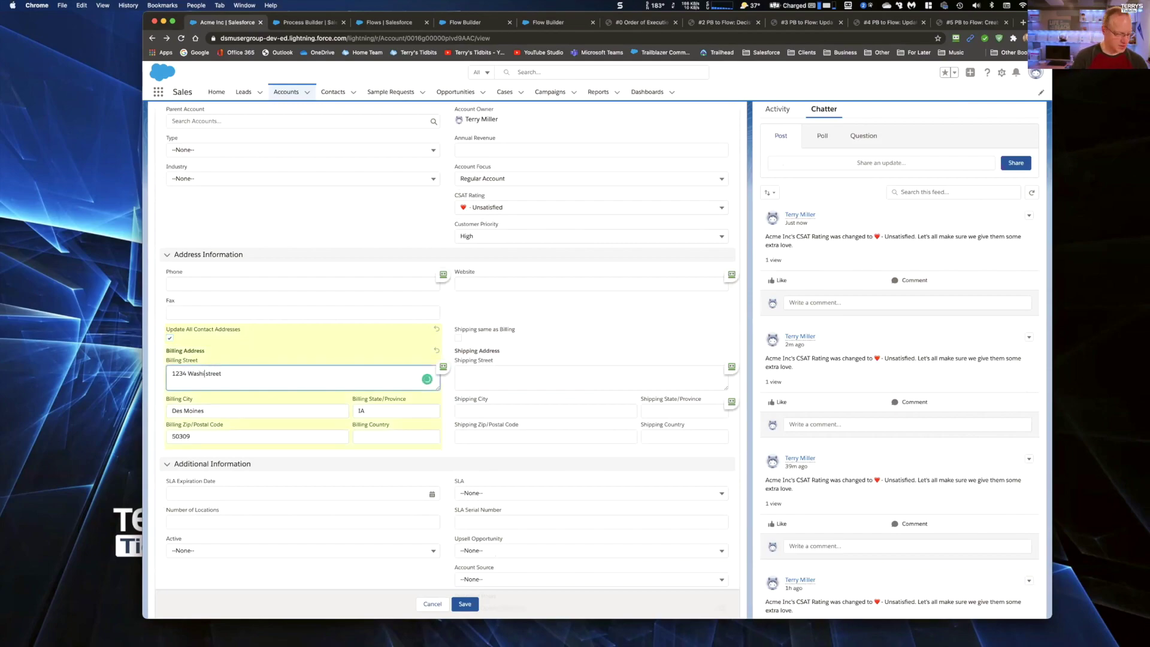
pyautogui.write('ngton')
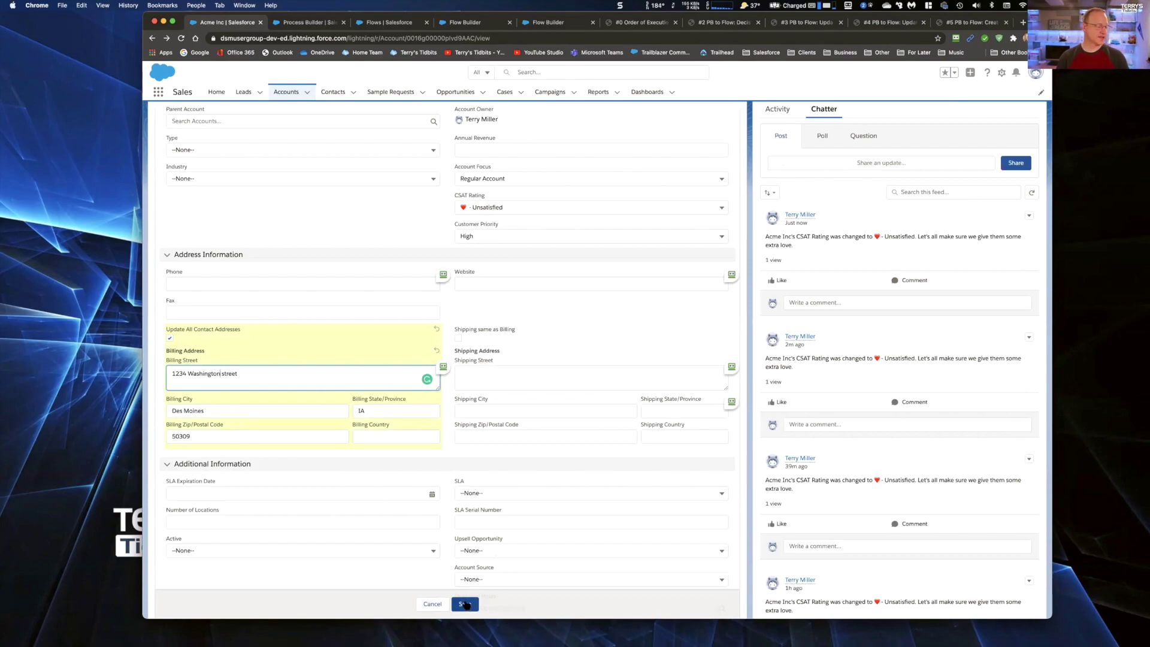
pyautogui.click(466, 604)
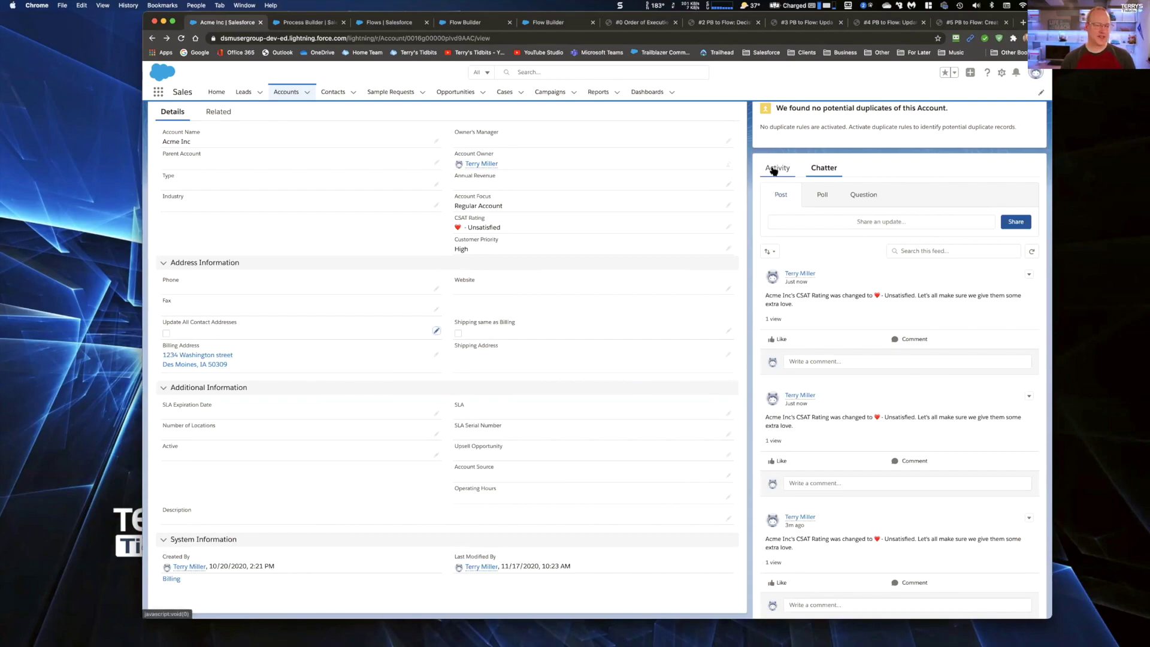
# Examine the Chatter posts, activity history and related contacts of the Acme Inc account
pyautogui.scroll(-5, 796, 333)
pyautogui.scroll(6, 839, 318)
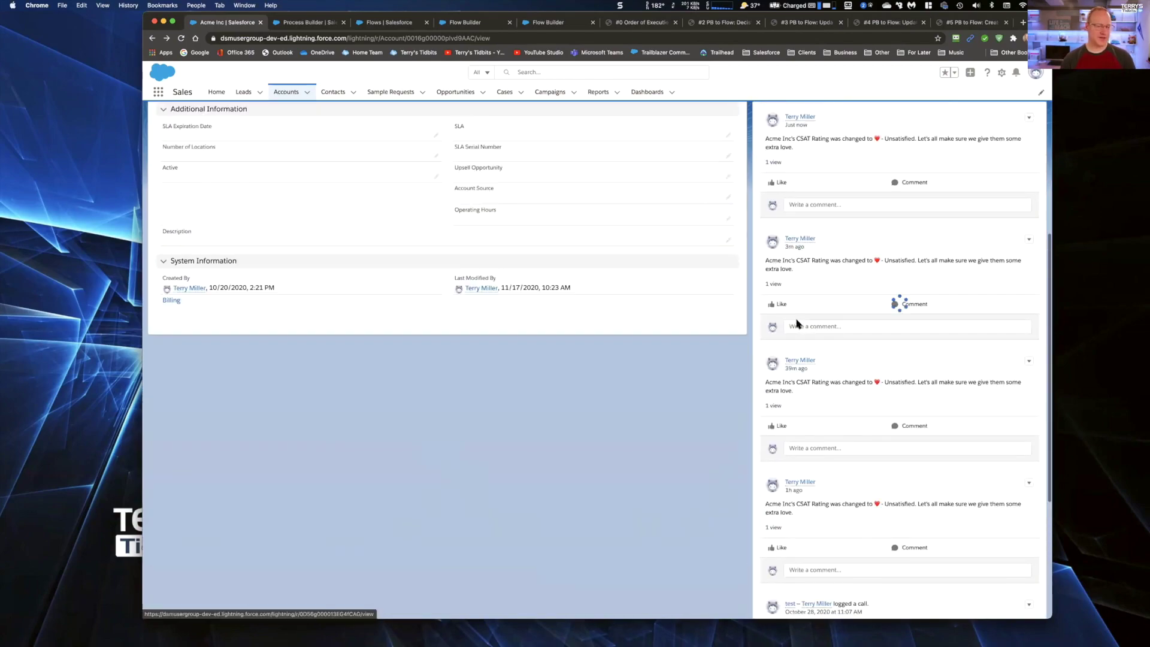
pyautogui.click(777, 243)
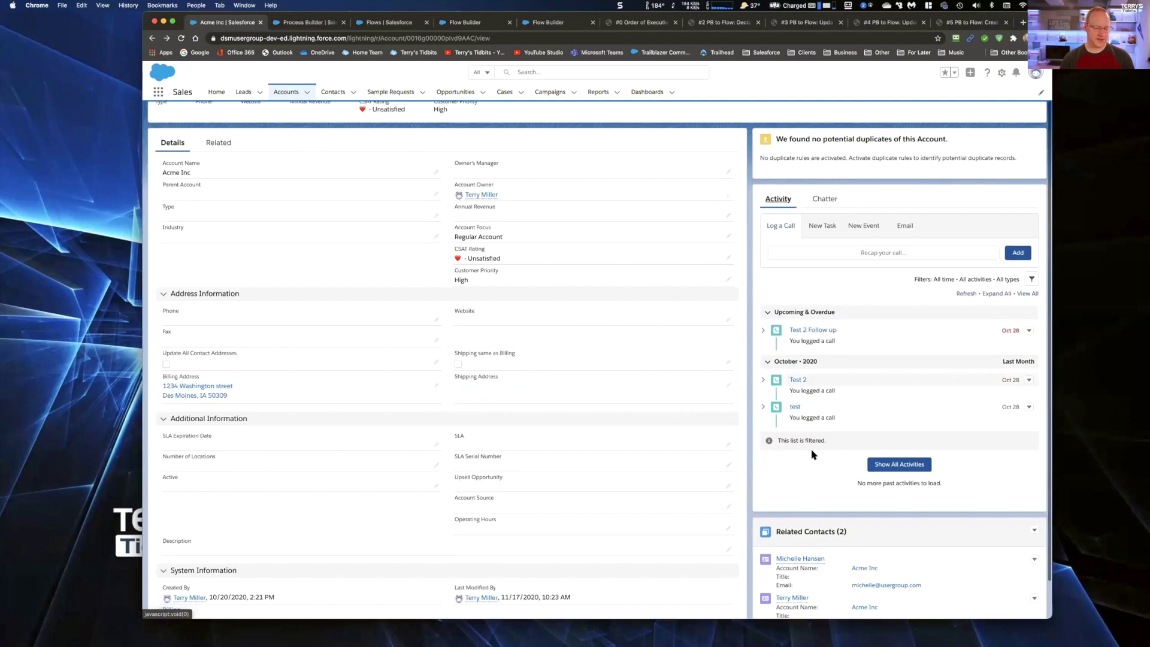
pyautogui.scroll(-2, 806, 473)
pyautogui.moveTo(804, 521)
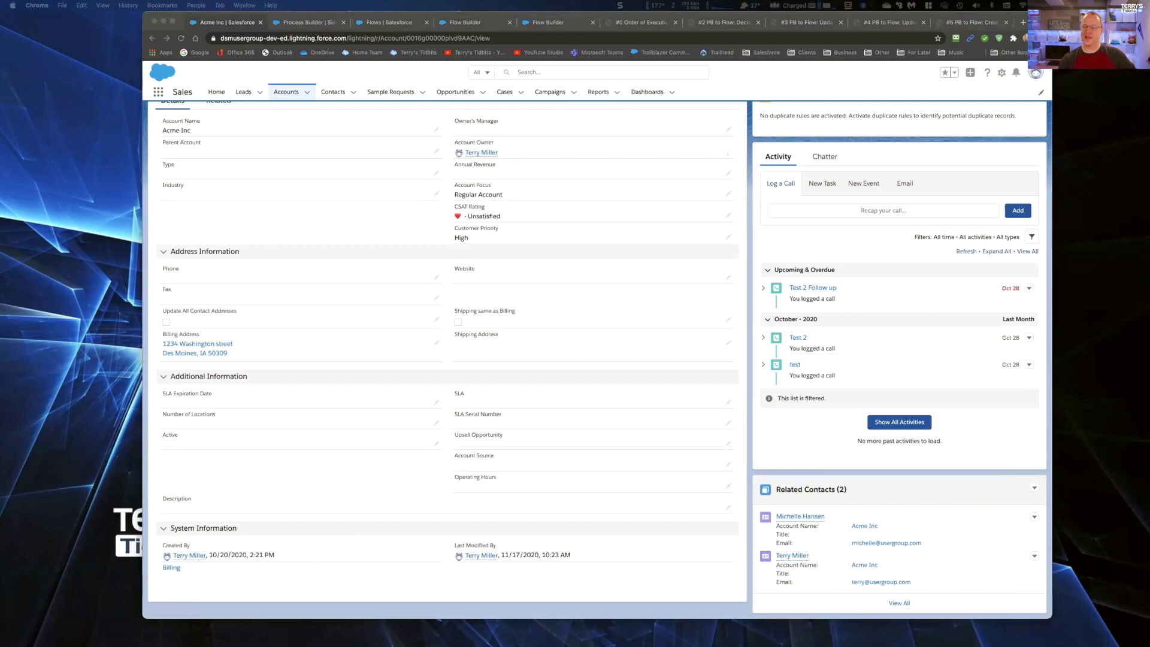
pyautogui.hotkey('ctrl', 'shift', 'c')
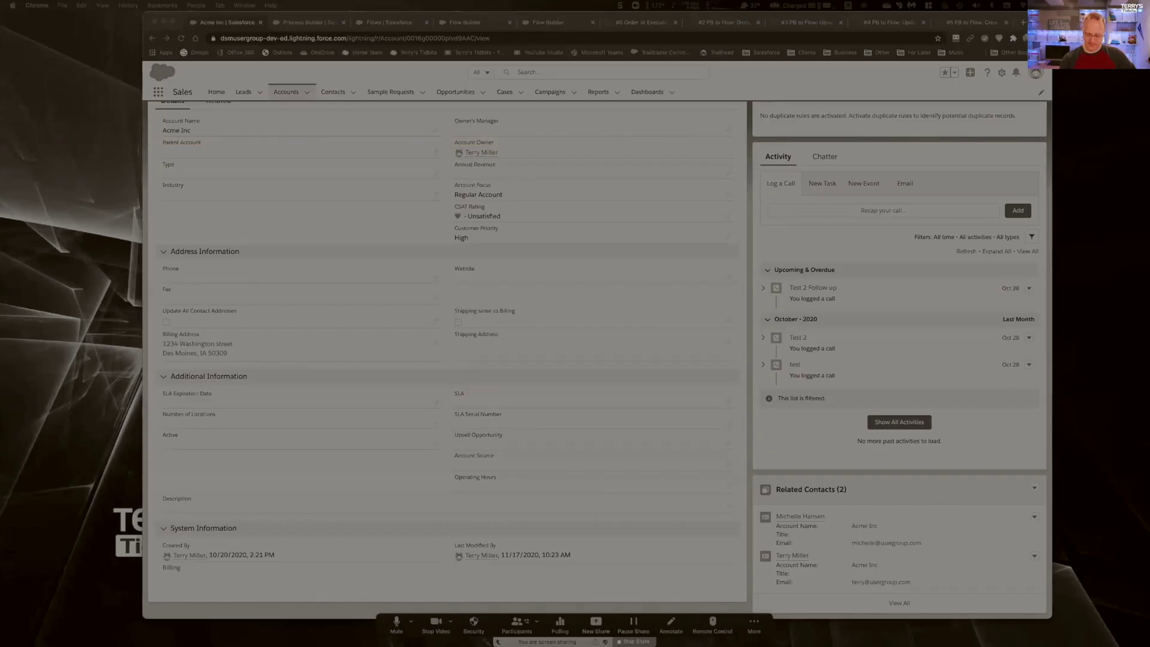
pyautogui.press('Escape')
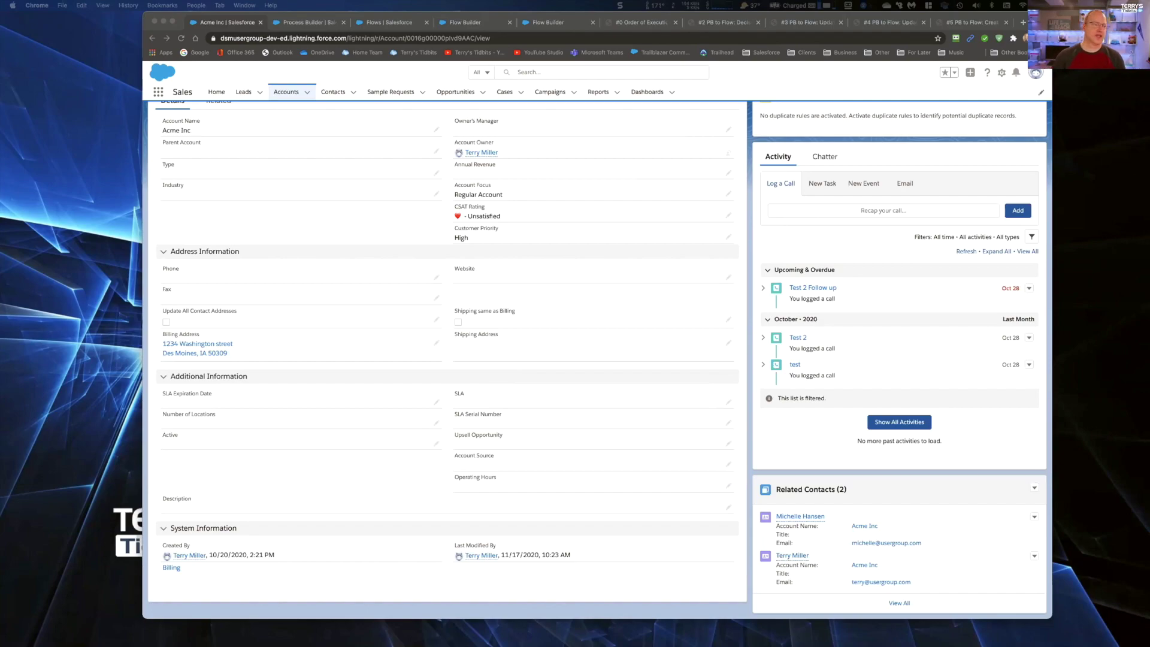
pyautogui.click(471, 26)
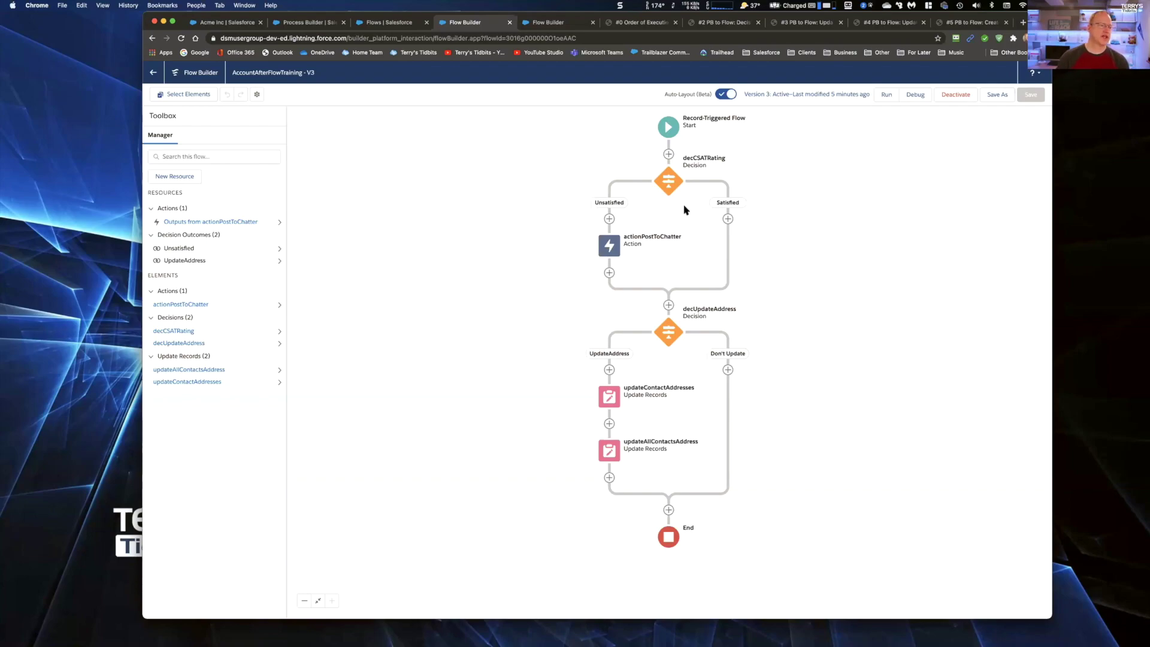
pyautogui.click(367, 27)
pyautogui.click(1017, 124)
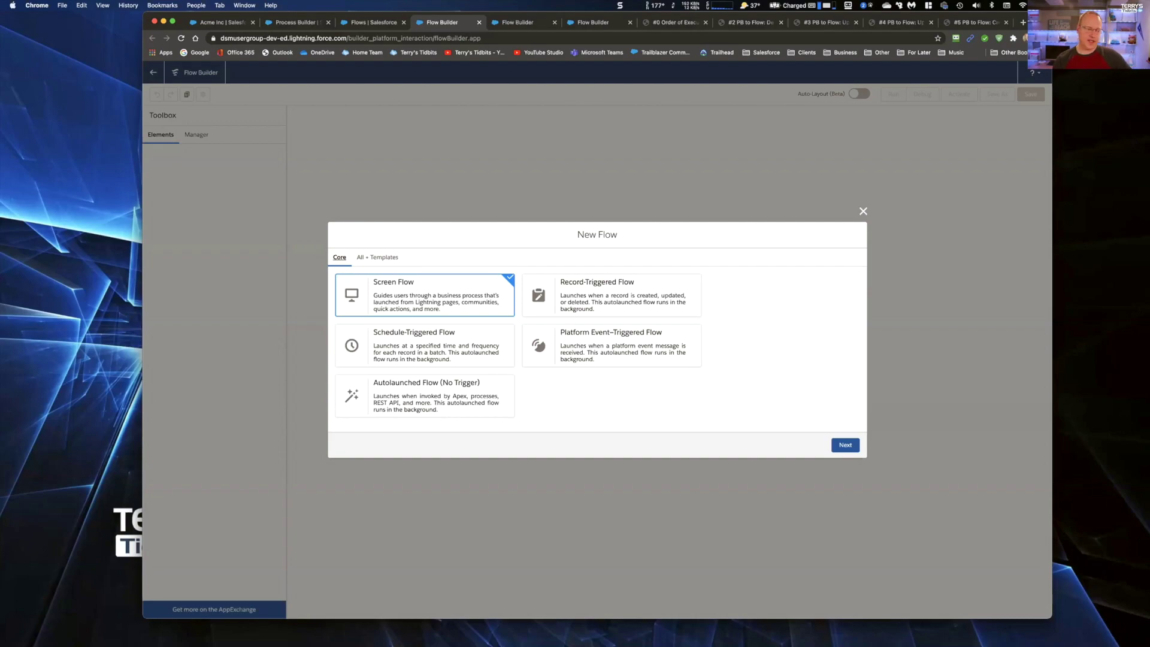
pyautogui.click(629, 292)
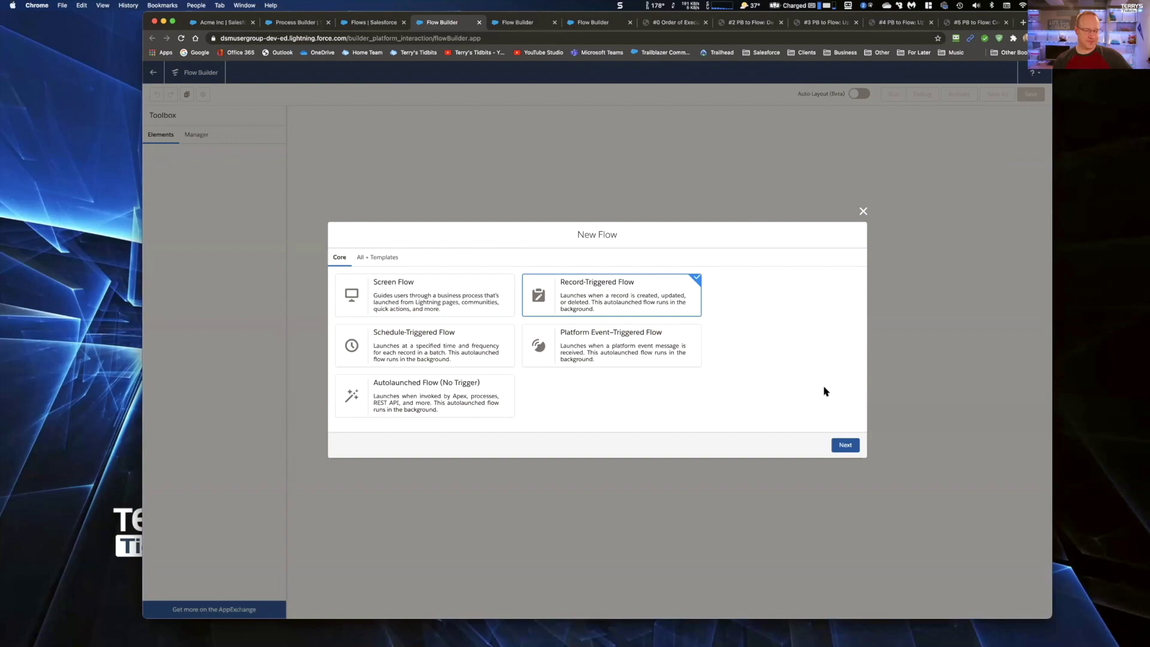
pyautogui.click(863, 212)
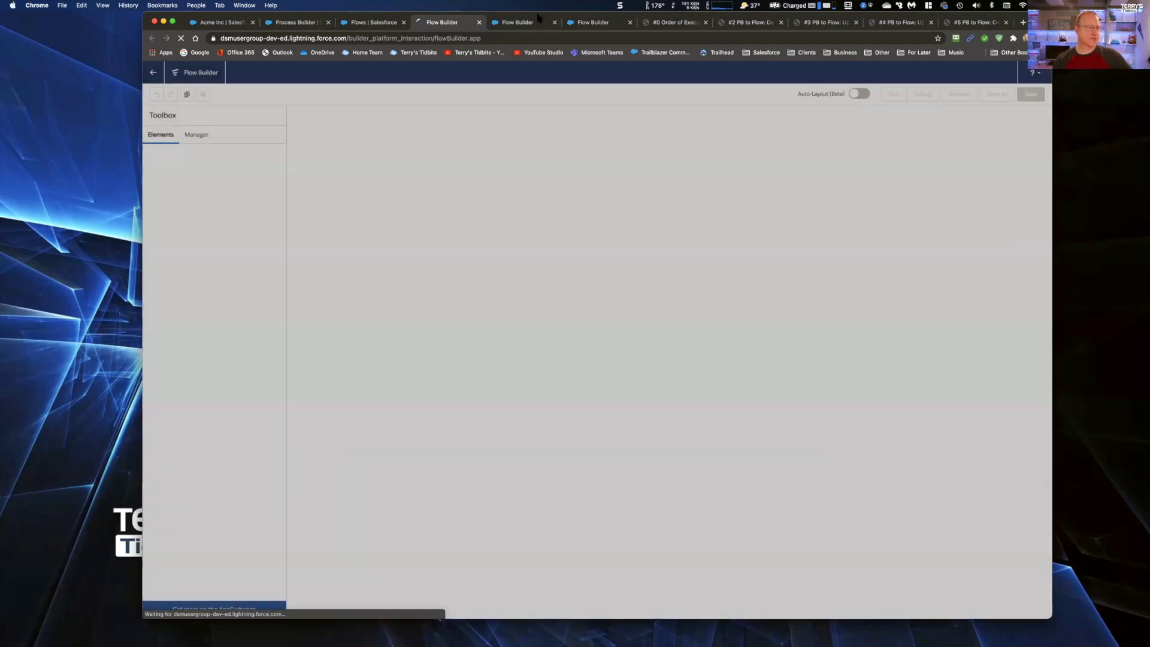
# In AccountAfterFlowTraining, add an Assignment at the start of the UpdateAddress path and label it AssignAddress
pyautogui.click(524, 23)
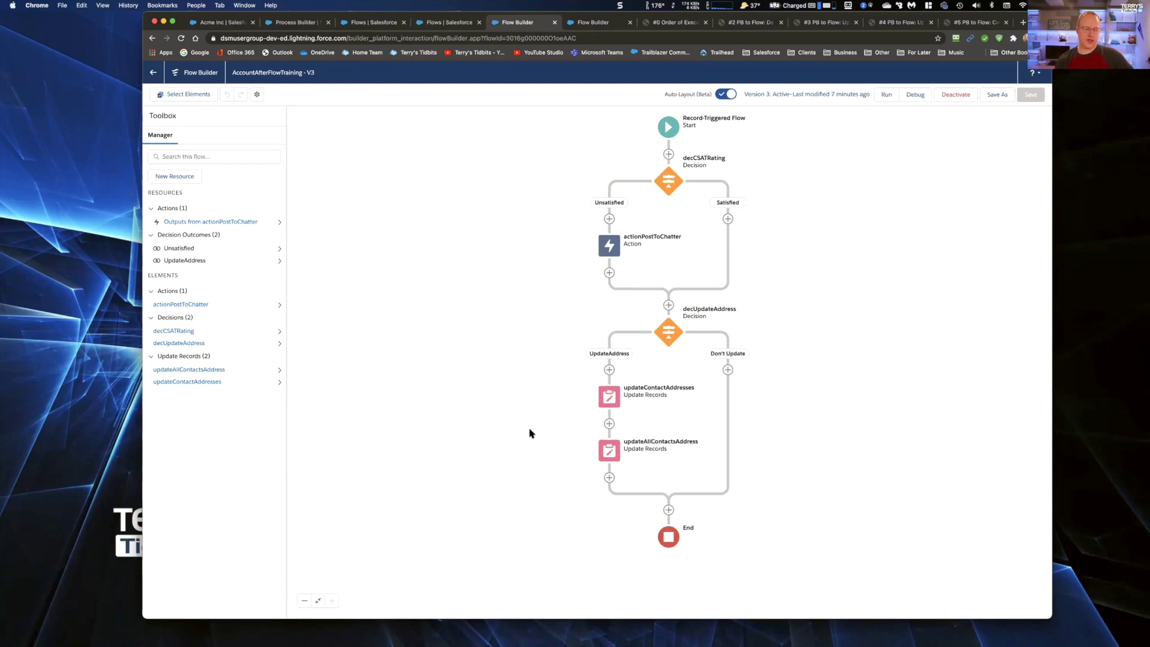
pyautogui.click(610, 370)
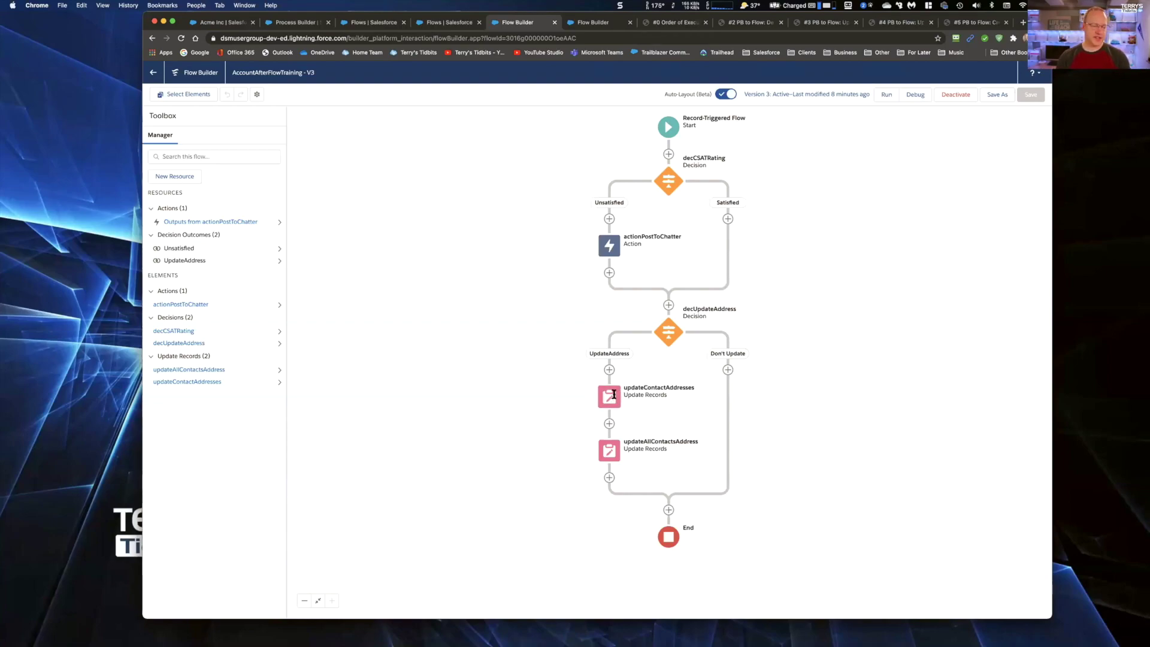
pyautogui.click(610, 370)
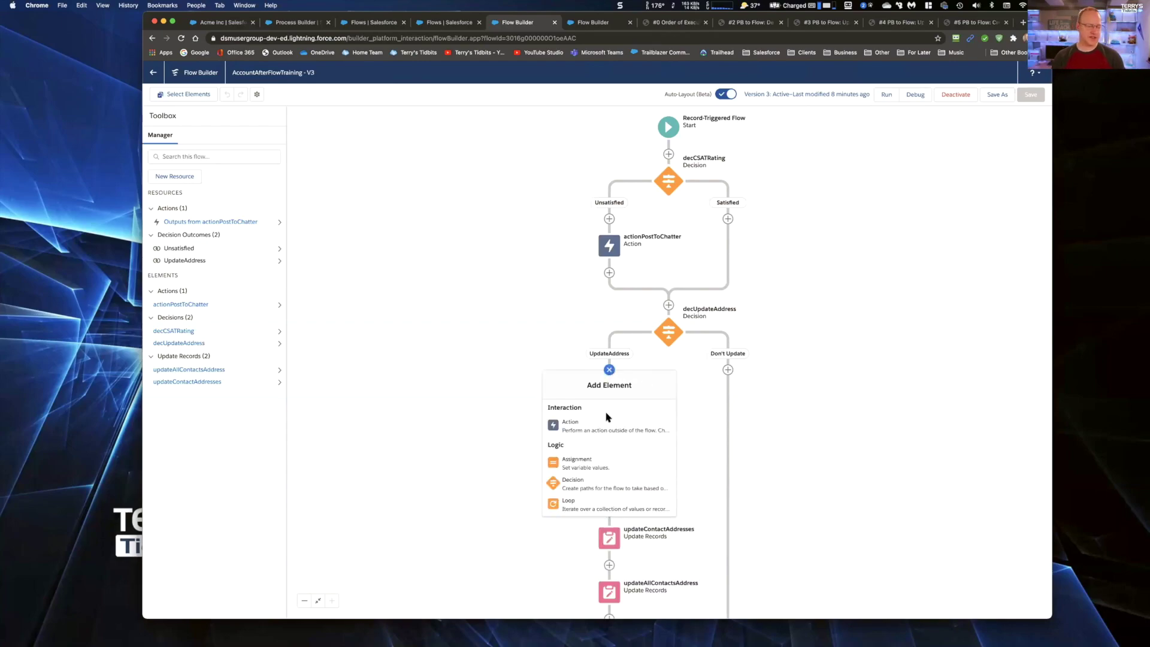
pyautogui.click(578, 463)
pyautogui.write('Assign')
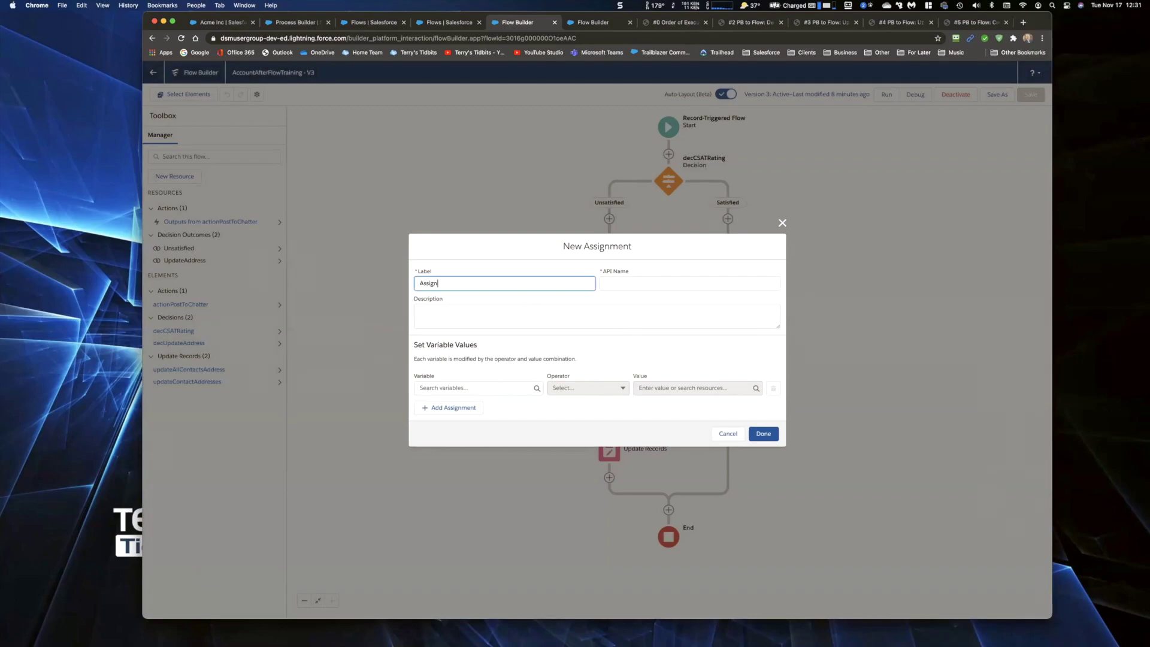
pyautogui.write('Address')
pyautogui.press('Tab')
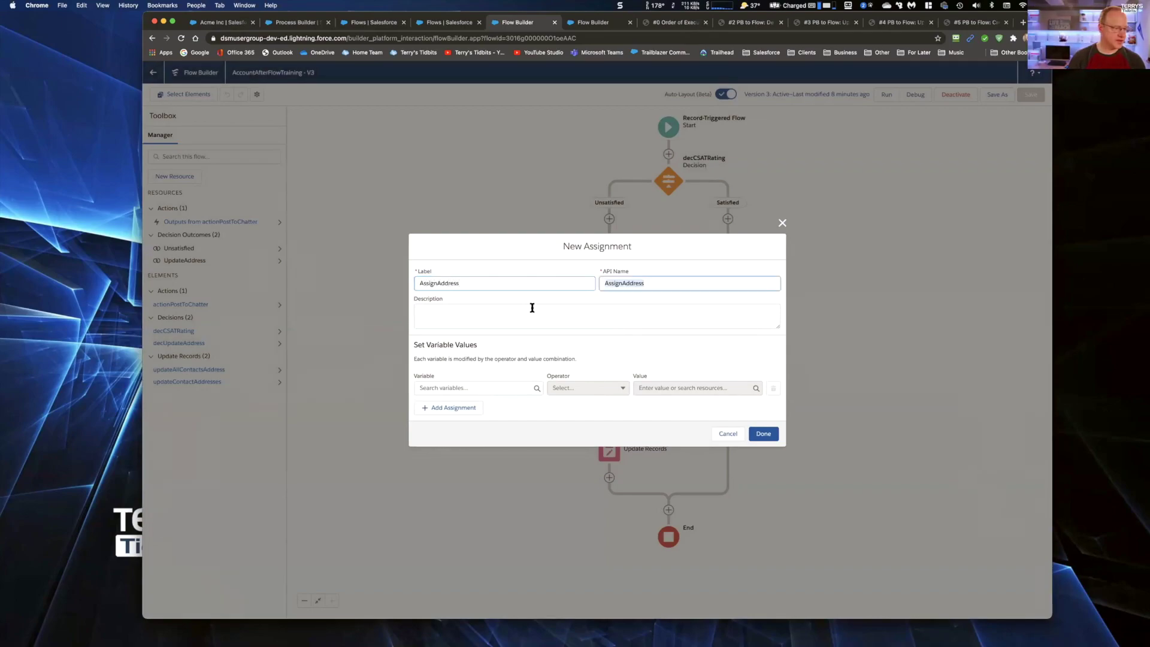
pyautogui.click(473, 388)
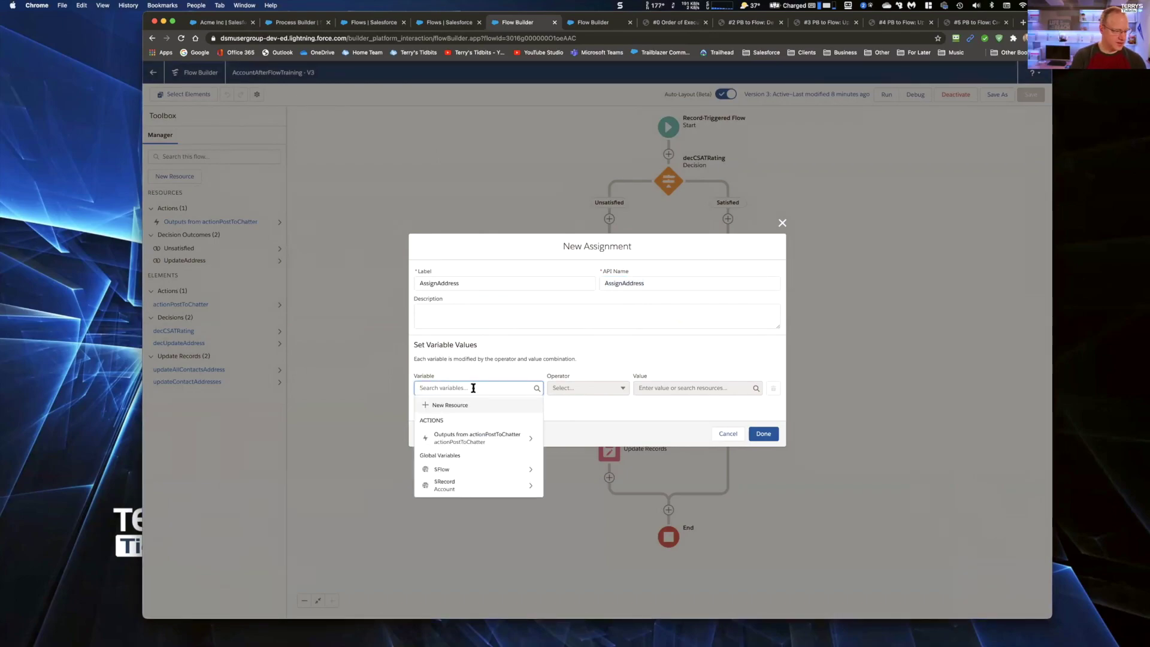
pyautogui.click(450, 405)
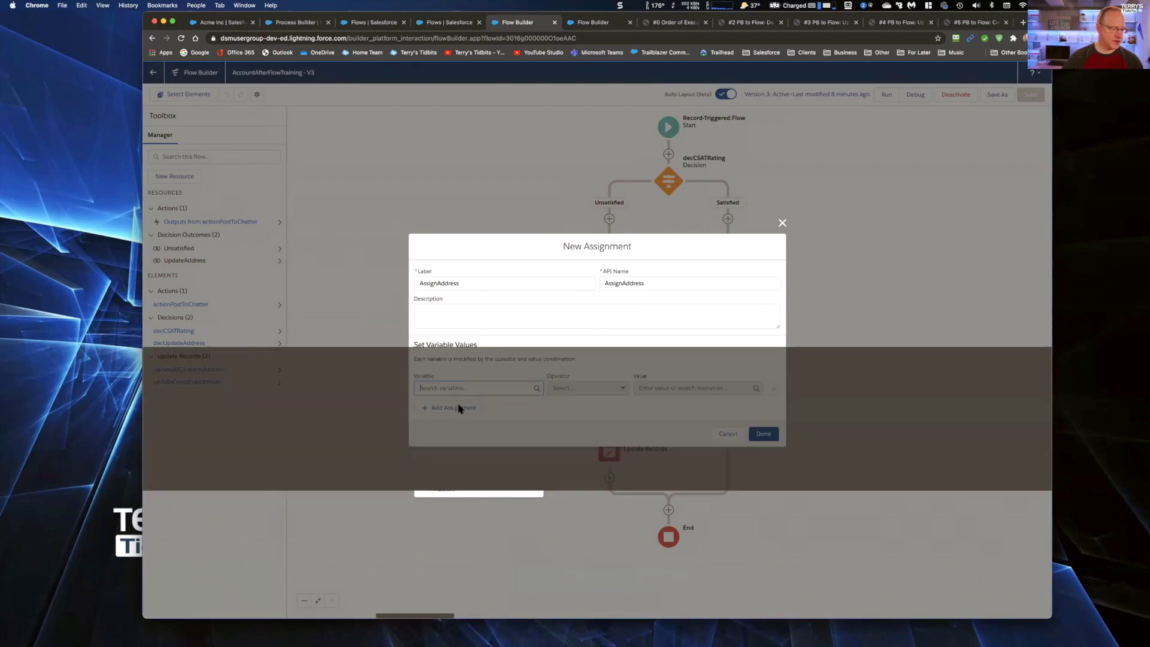
pyautogui.click(451, 309)
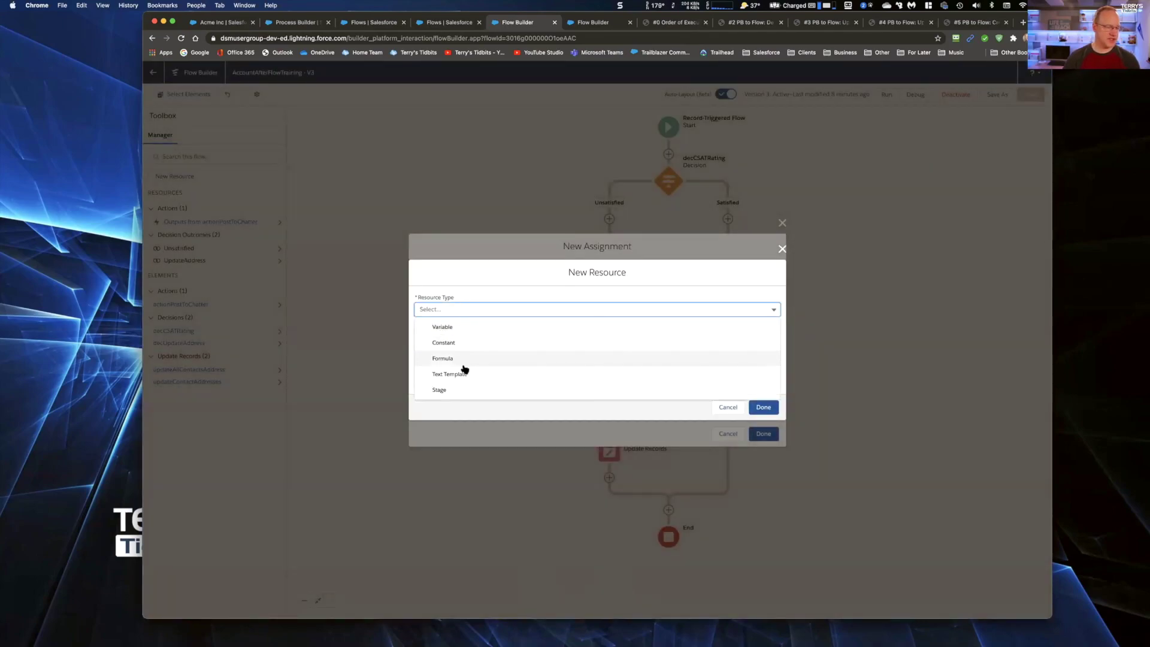
pyautogui.click(457, 326)
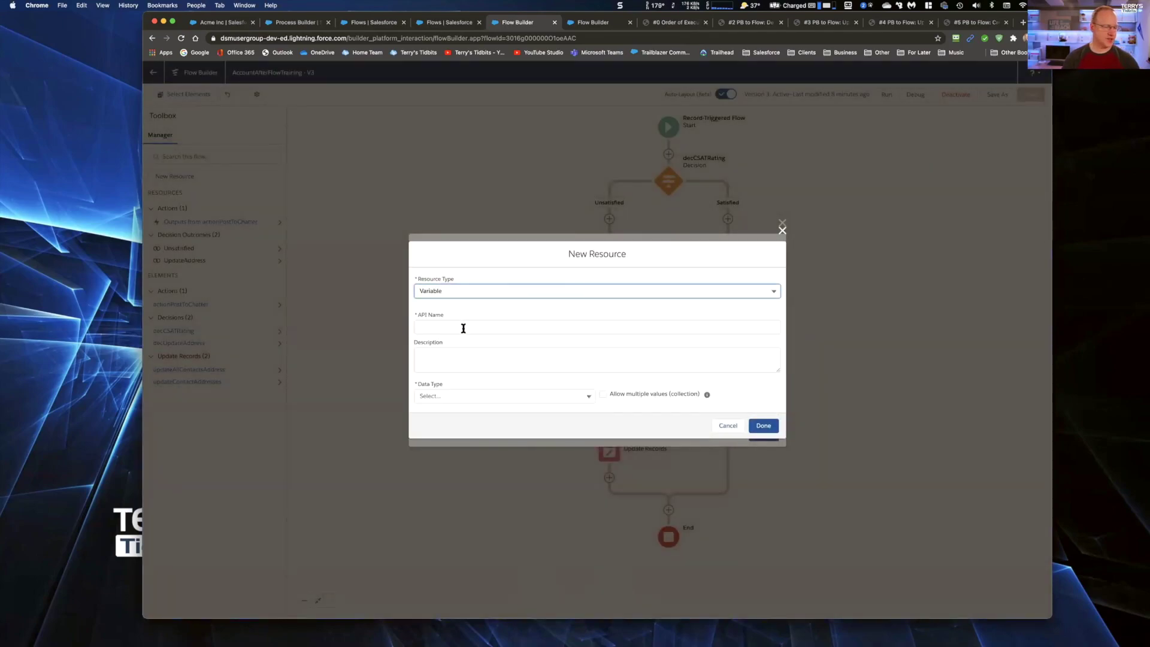
pyautogui.write('varCo')
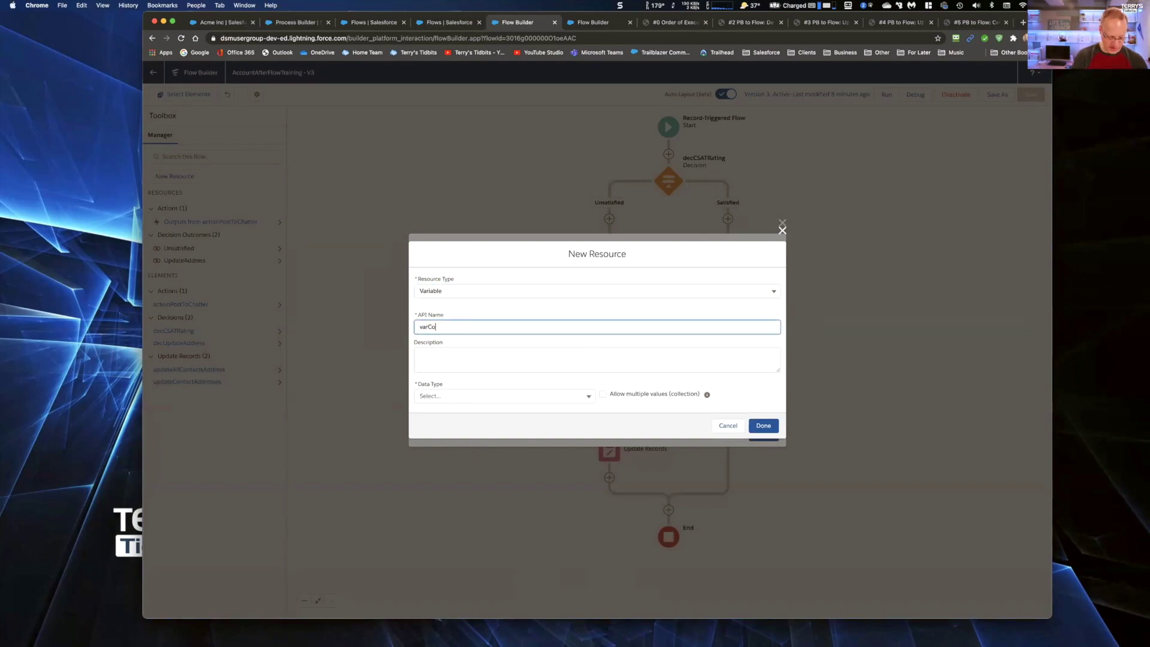
pyautogui.write('ntact')
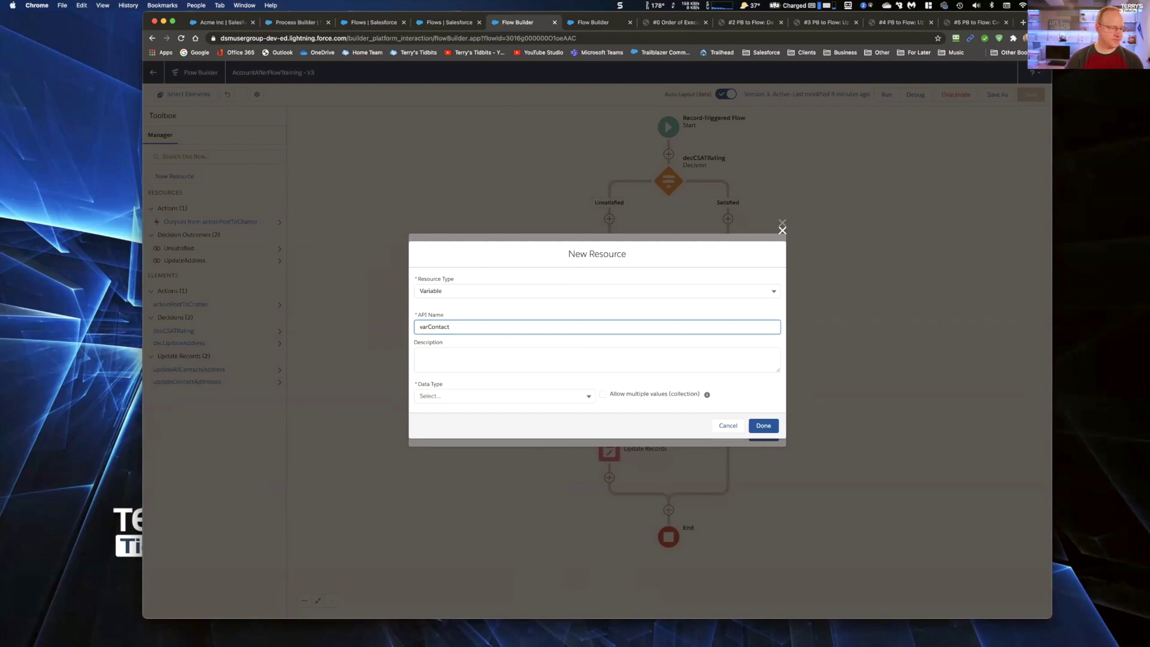
pyautogui.doubleClick(418, 328)
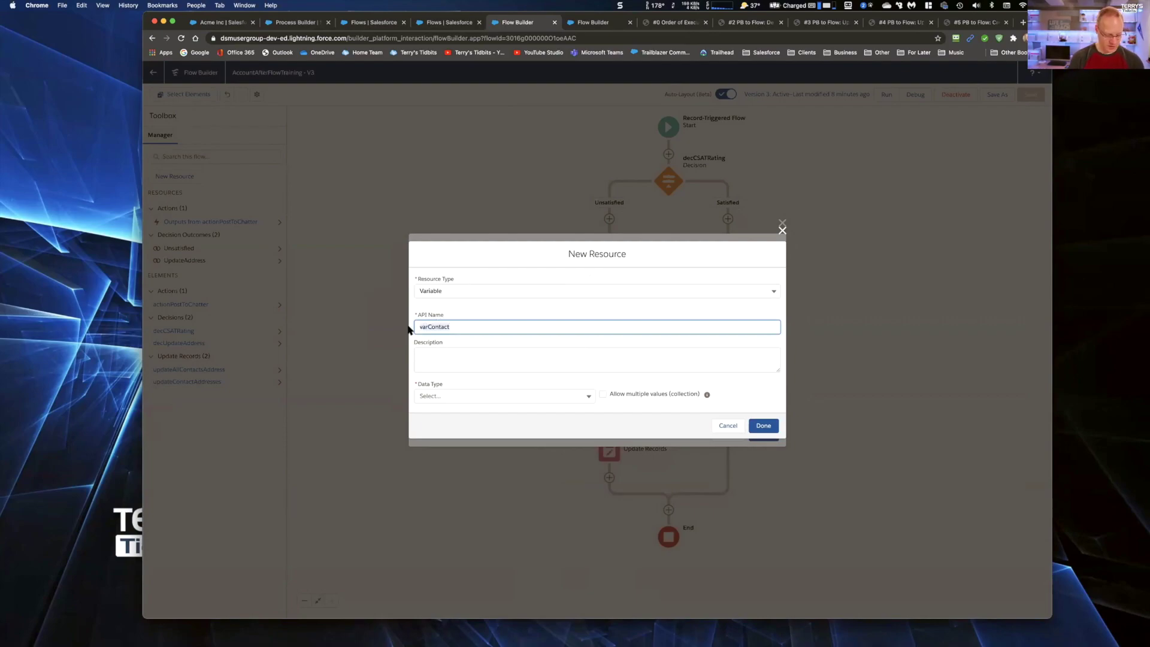
pyautogui.press('BackSpace')
pyautogui.write('so')
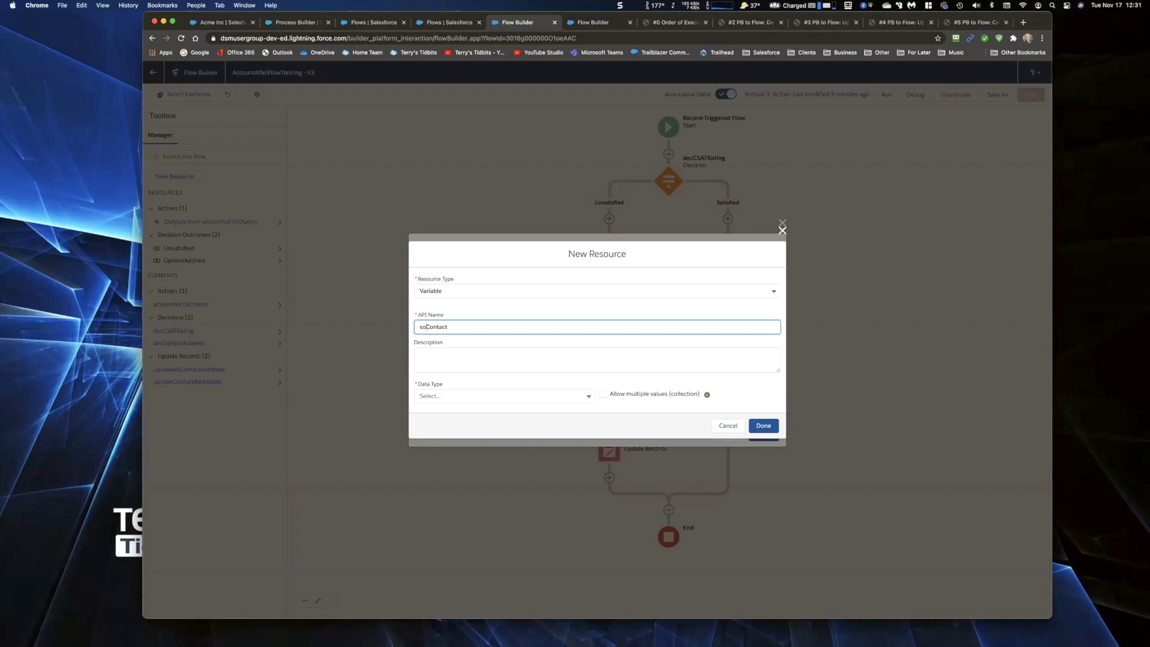
pyautogui.click(515, 395)
pyautogui.click(475, 429)
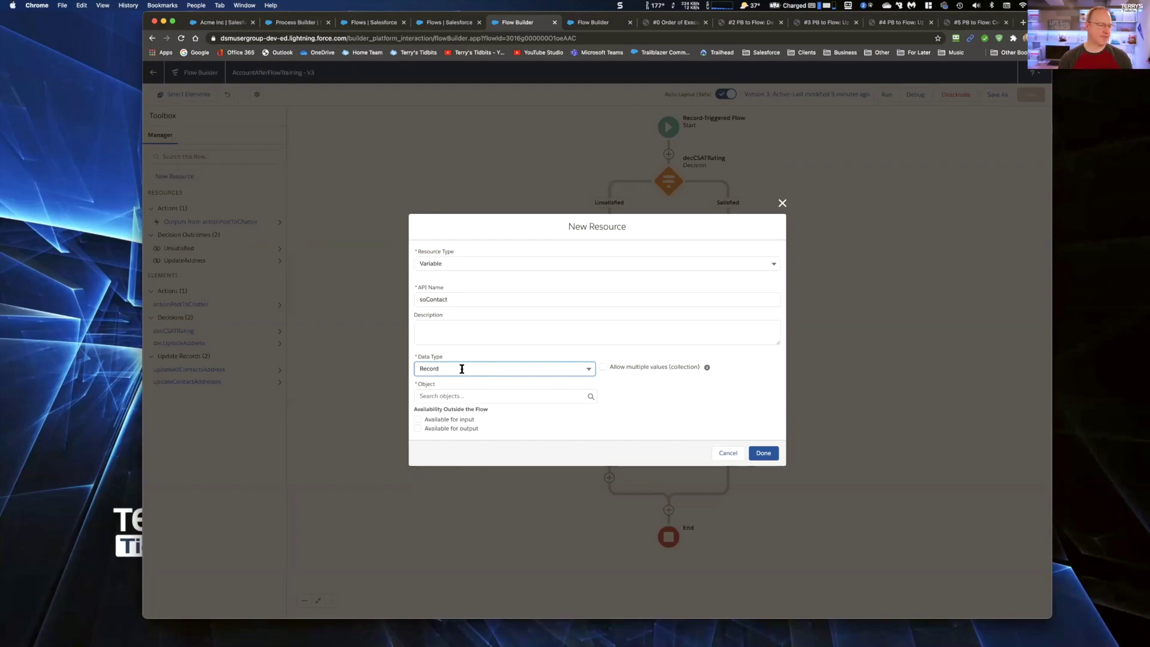
pyautogui.click(467, 395)
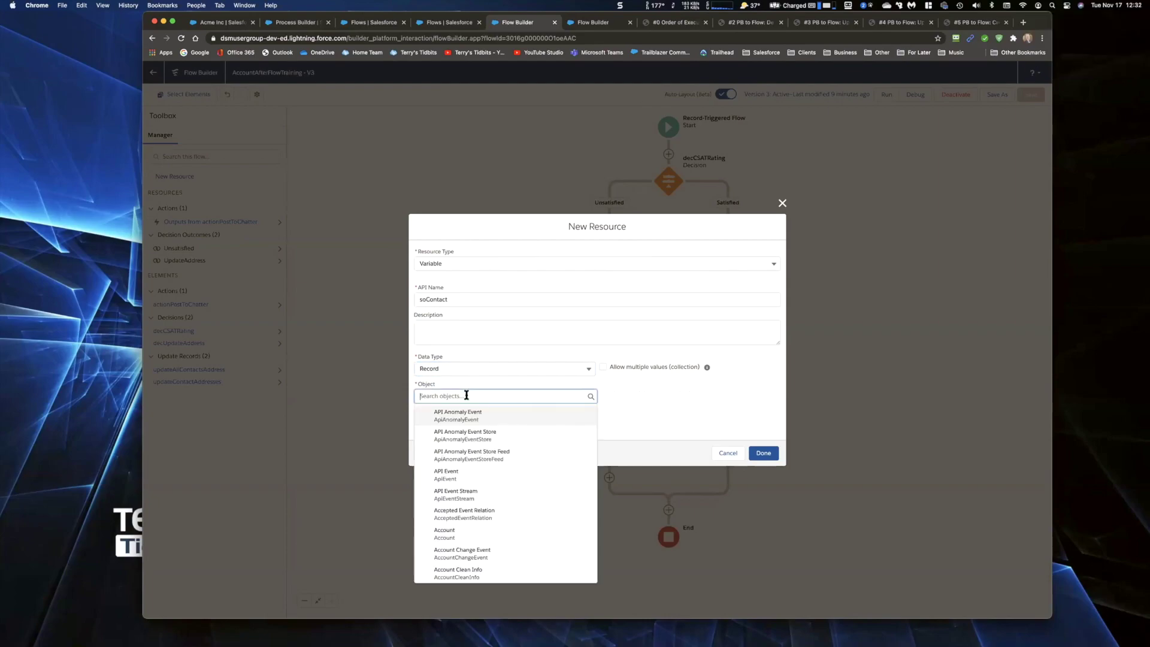
pyautogui.write('Con')
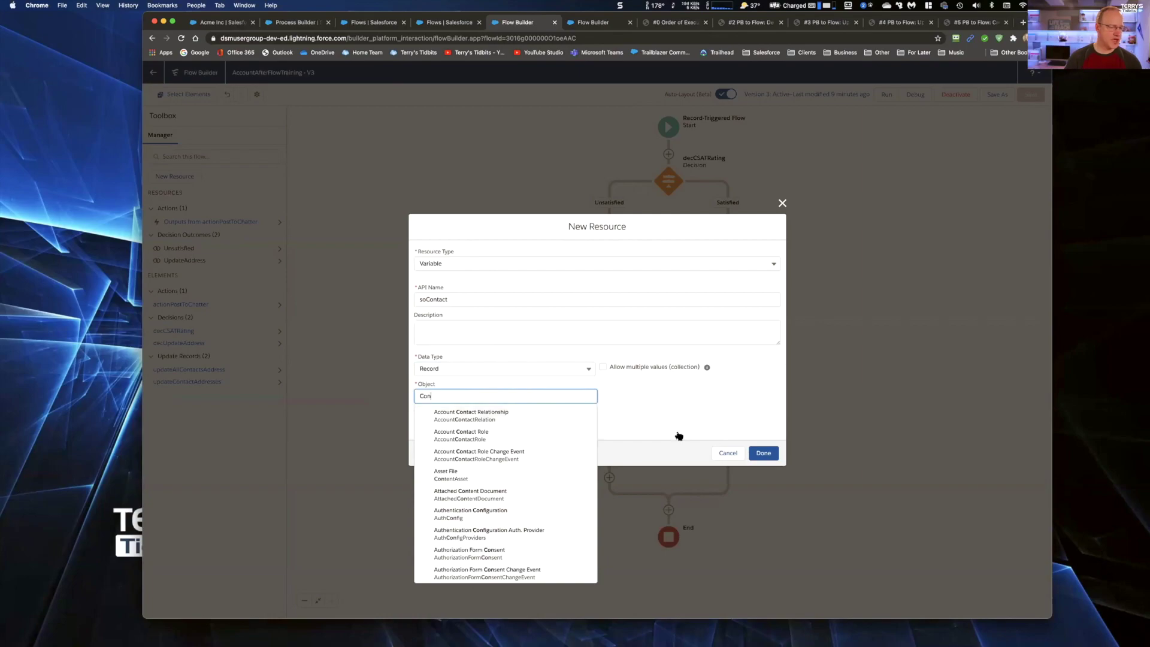
pyautogui.click(730, 452)
pyautogui.click(728, 456)
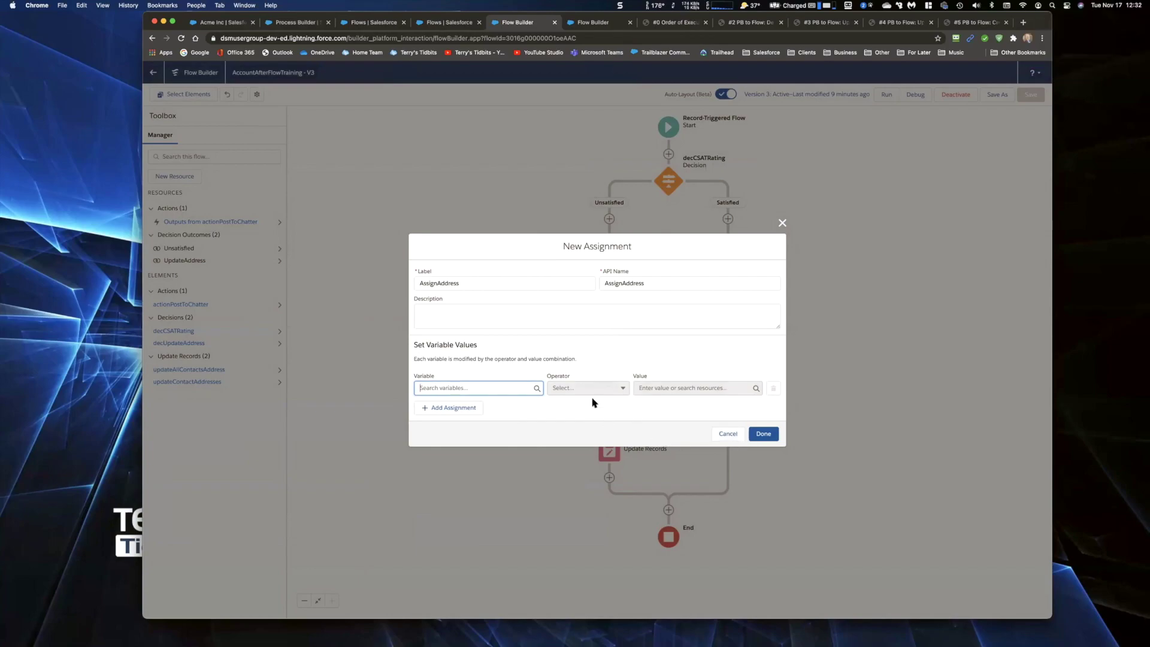
# In the AssignAddress assignment, set the triggering account record's Update All Contact Addresses field equal to the False global constant and finish the element
pyautogui.click(482, 384)
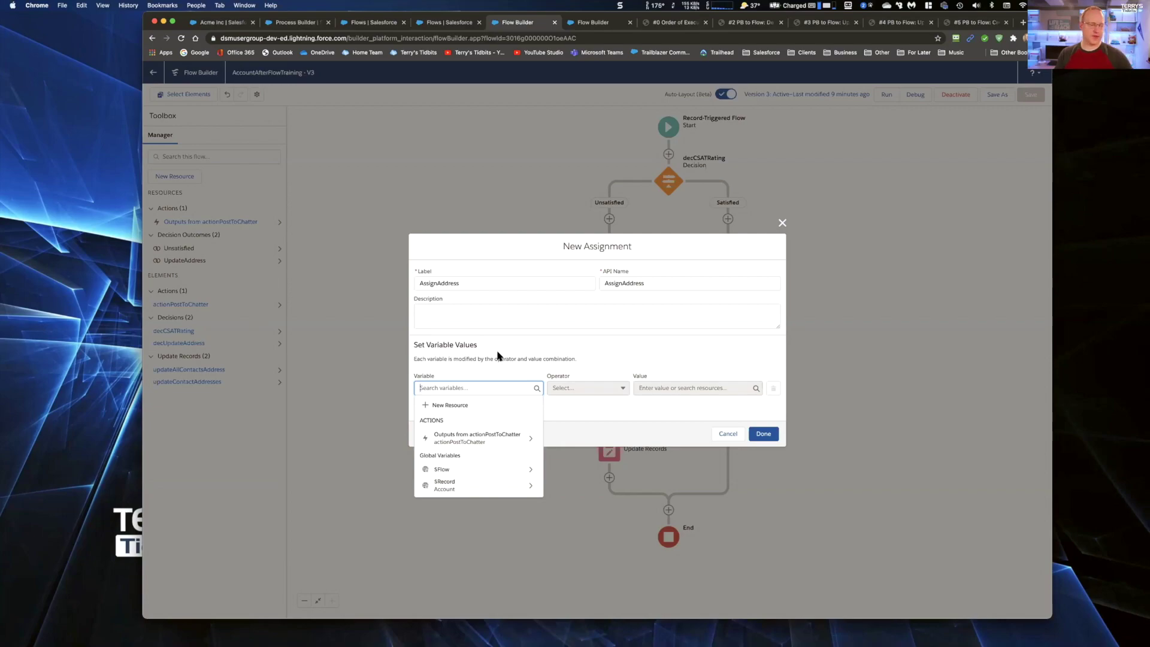
pyautogui.click(466, 484)
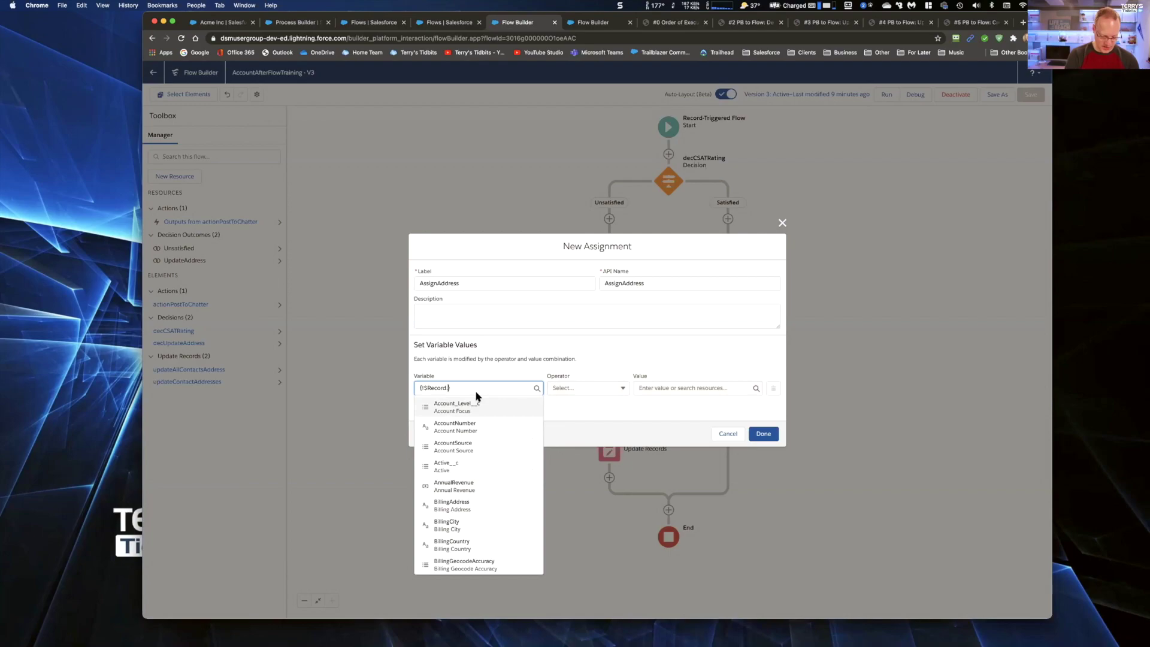
pyautogui.write('Update')
pyautogui.click(474, 403)
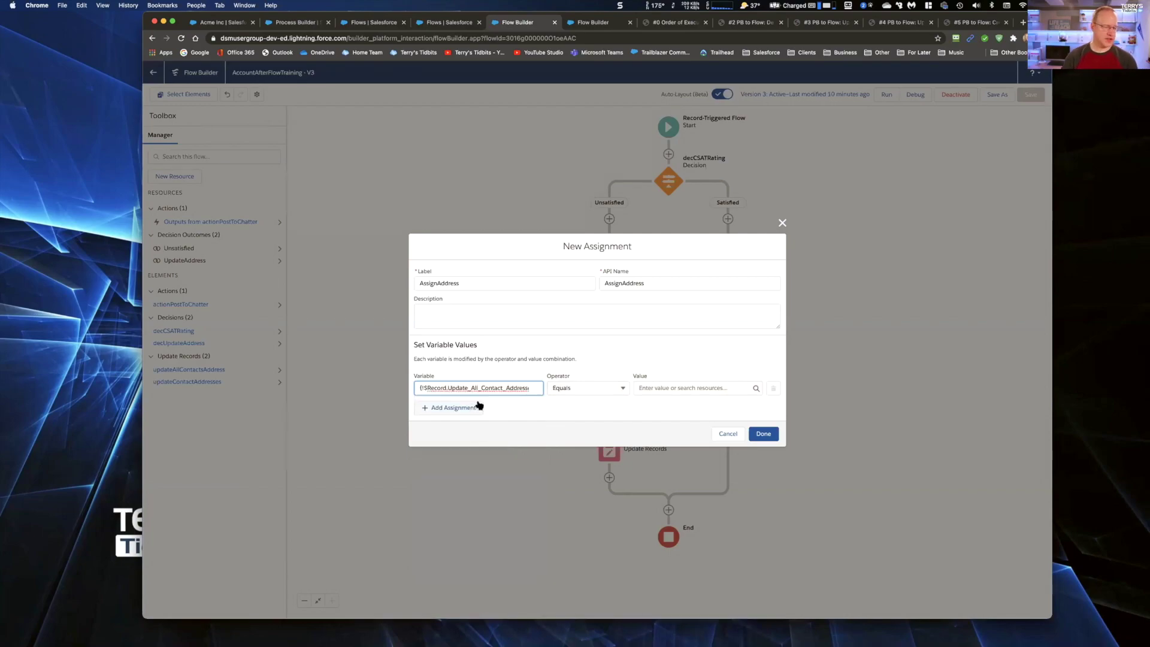
pyautogui.click(662, 388)
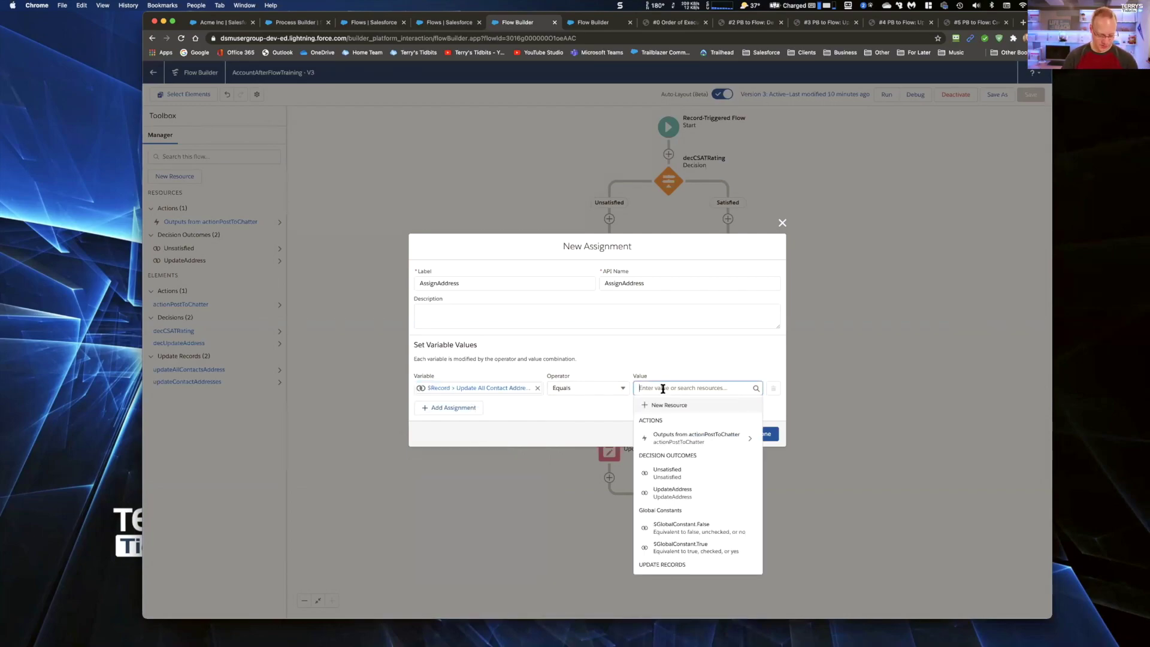
pyautogui.write('false')
pyautogui.click(690, 421)
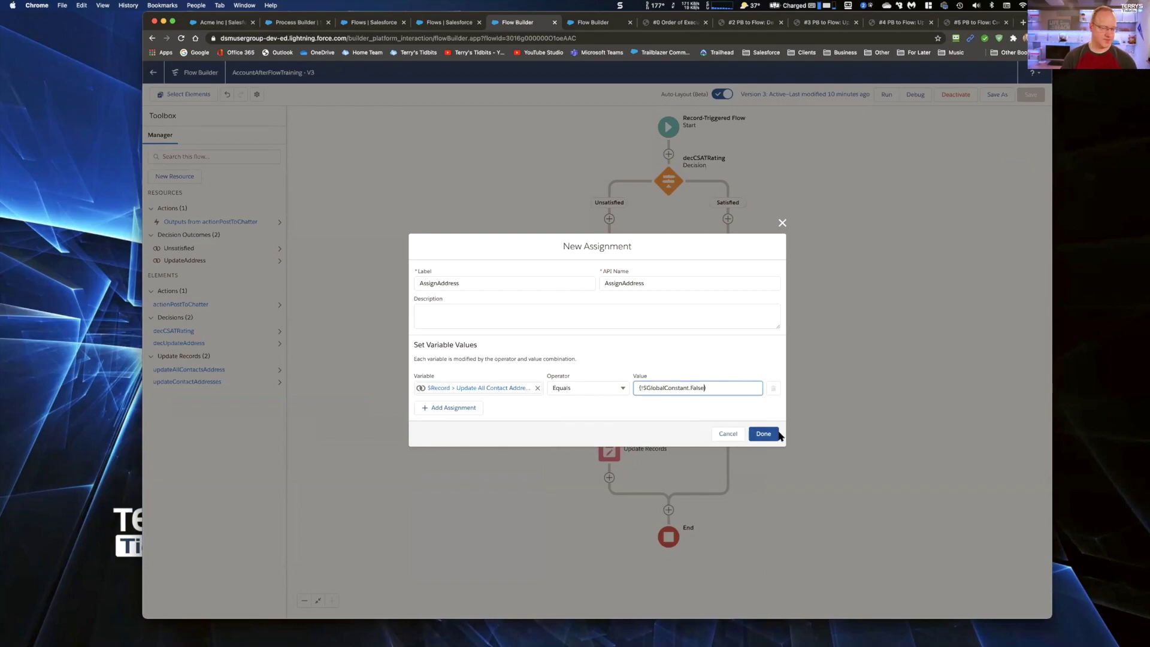
pyautogui.click(769, 435)
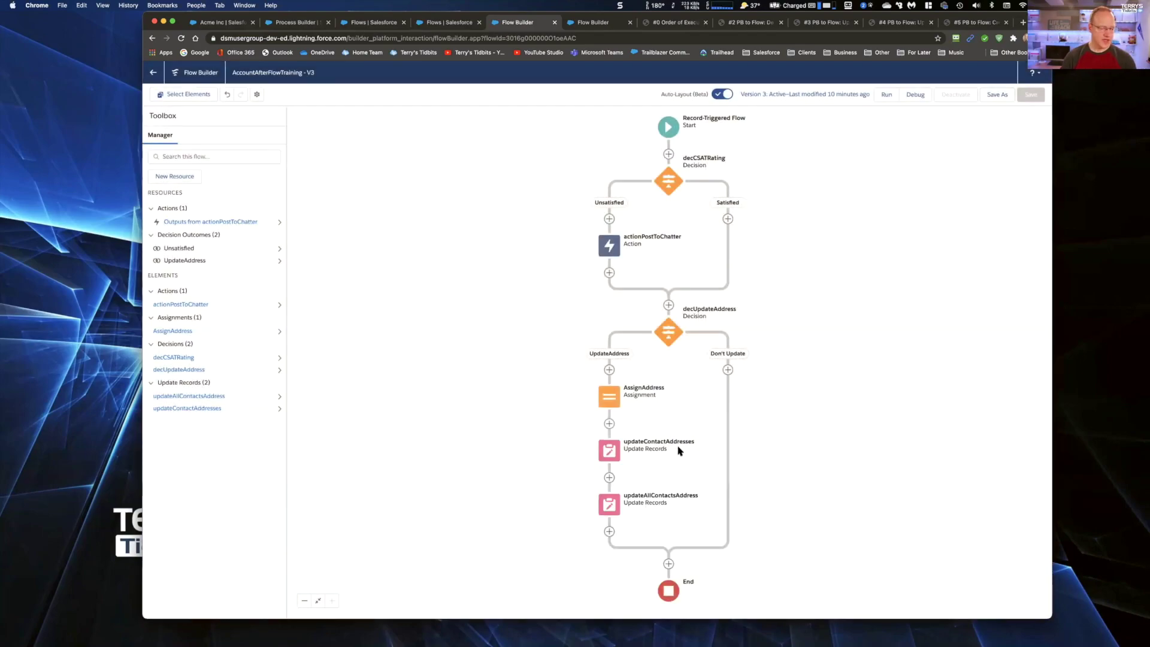
# Change updateAllContactsAddress to use the IDs and all field values from a record, with $Record as the record to update
pyautogui.click(609, 507)
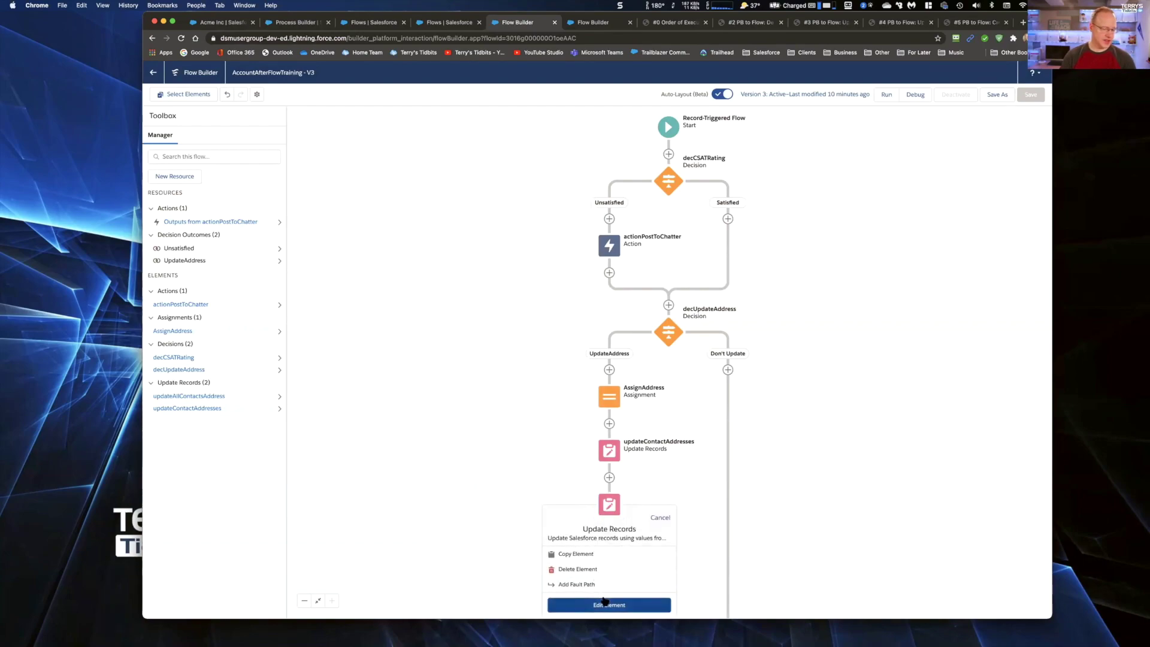
pyautogui.click(605, 602)
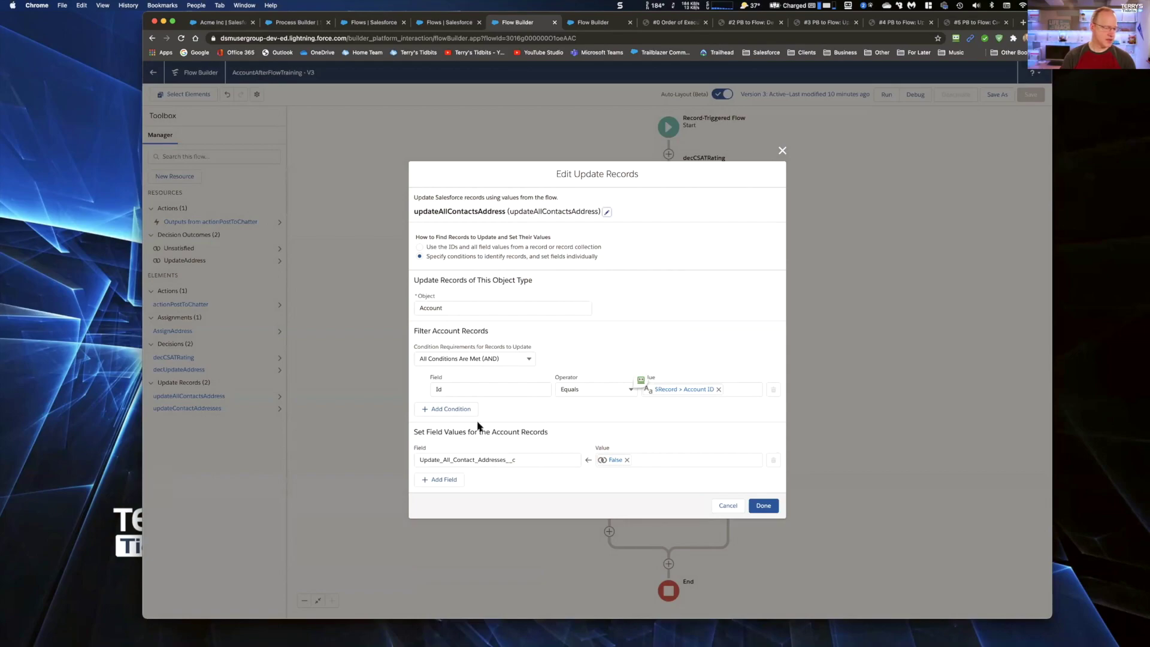
pyautogui.click(421, 246)
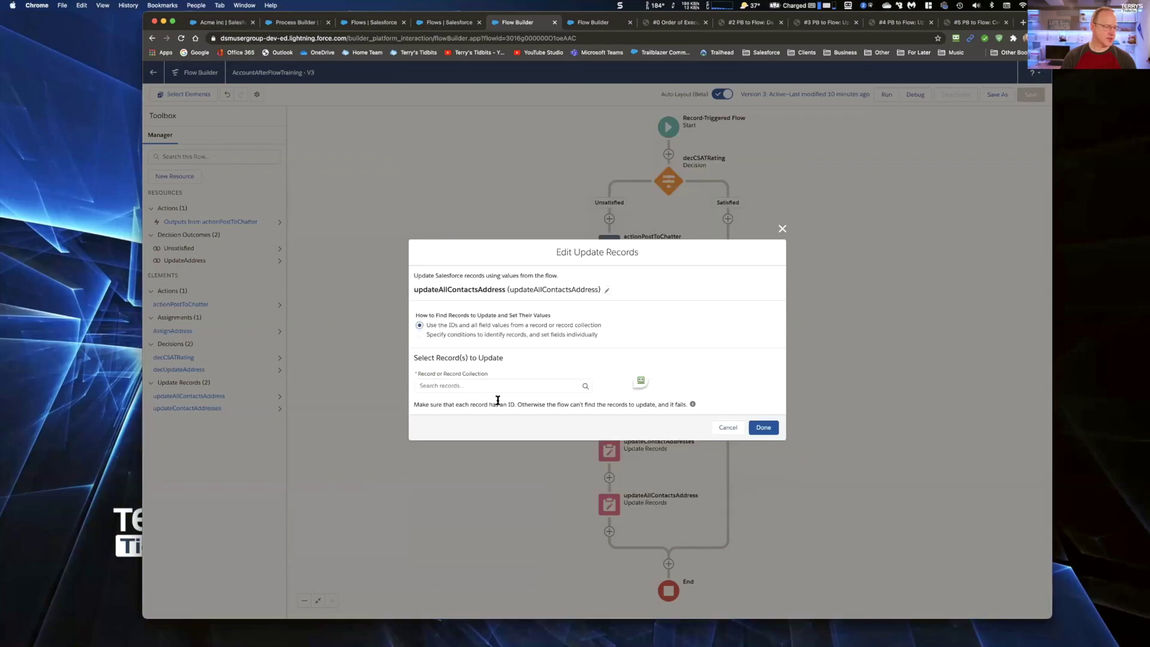
pyautogui.click(485, 388)
pyautogui.click(444, 435)
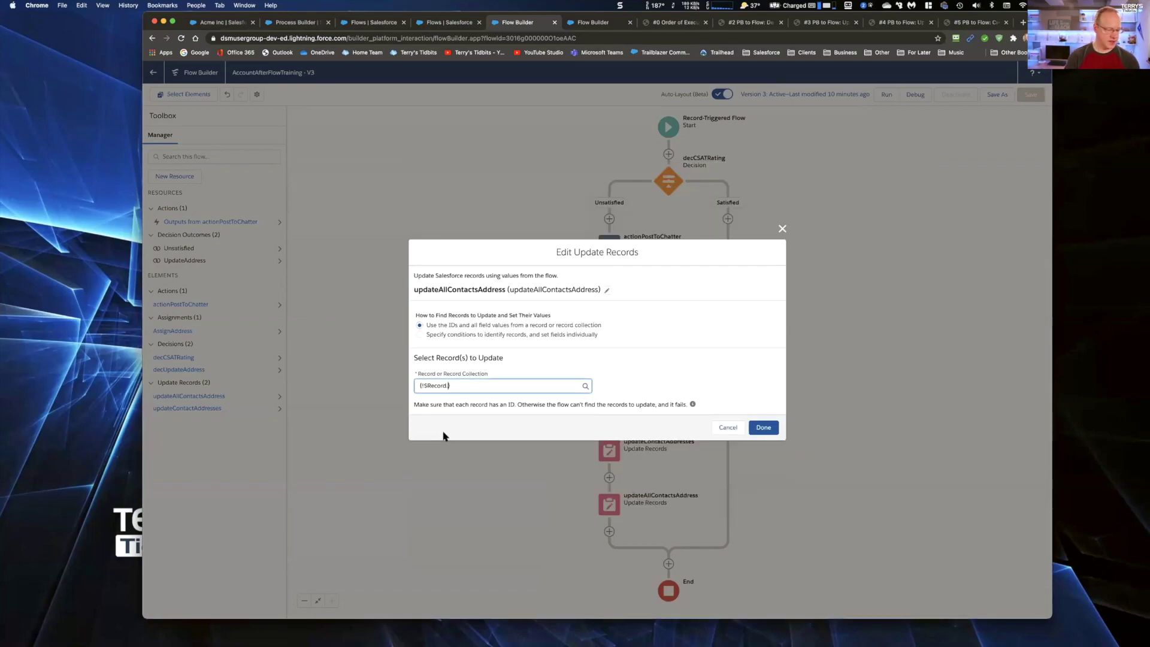
pyautogui.click(676, 354)
pyautogui.click(763, 426)
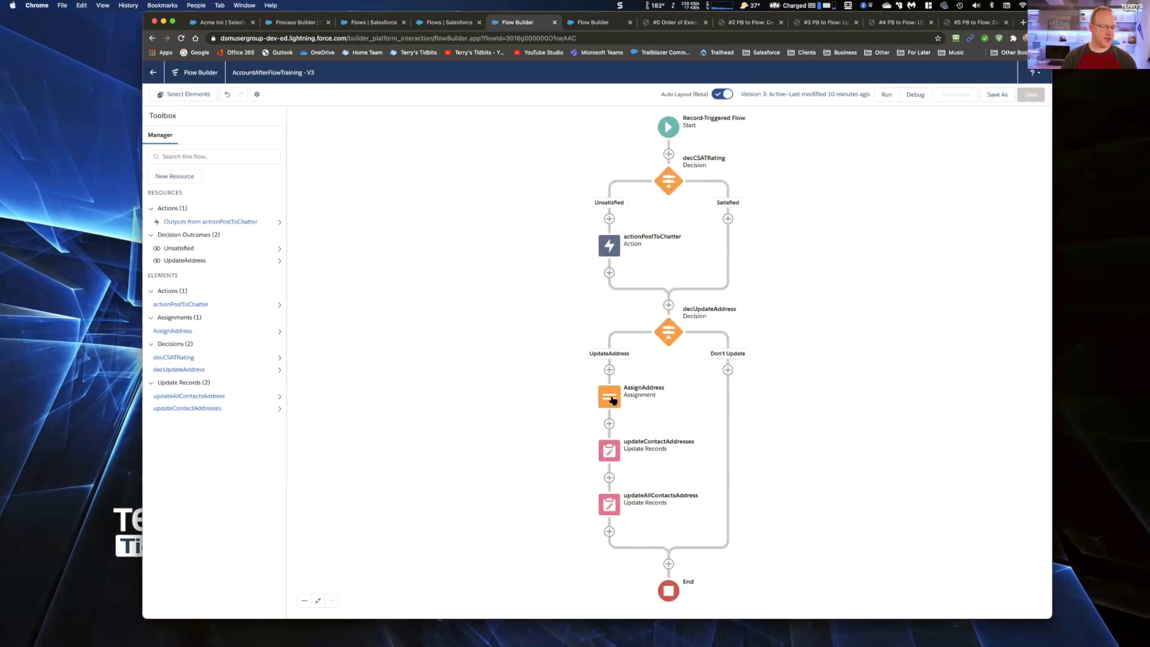
pyautogui.click(609, 396)
pyautogui.click(608, 479)
pyautogui.click(436, 380)
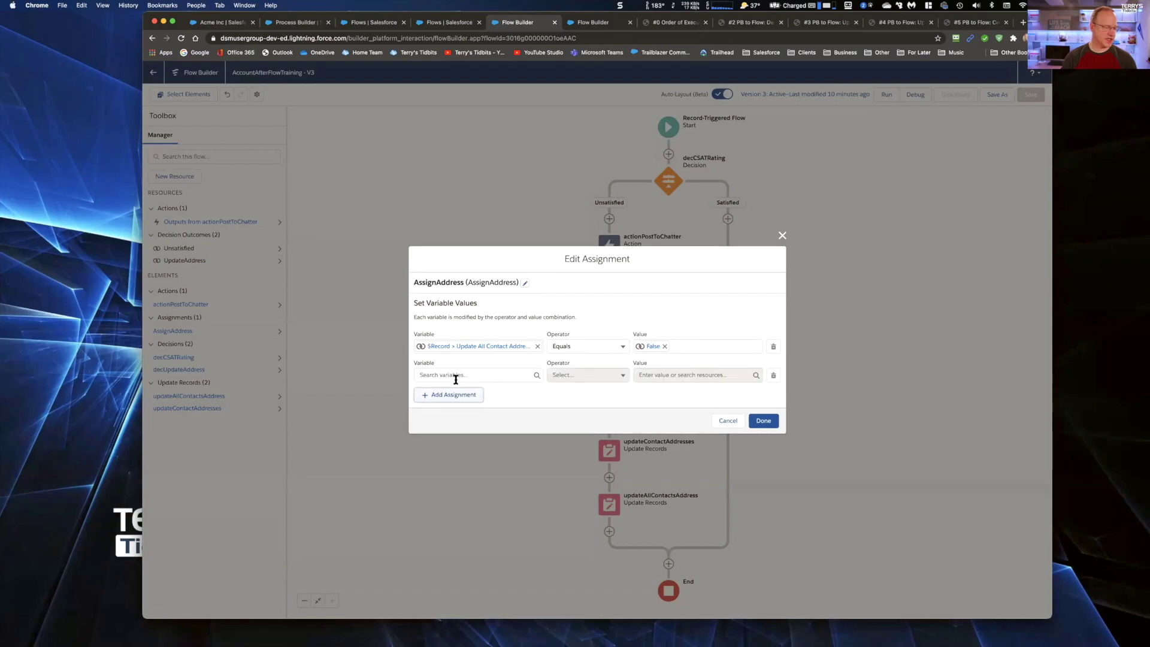
pyautogui.click(452, 376)
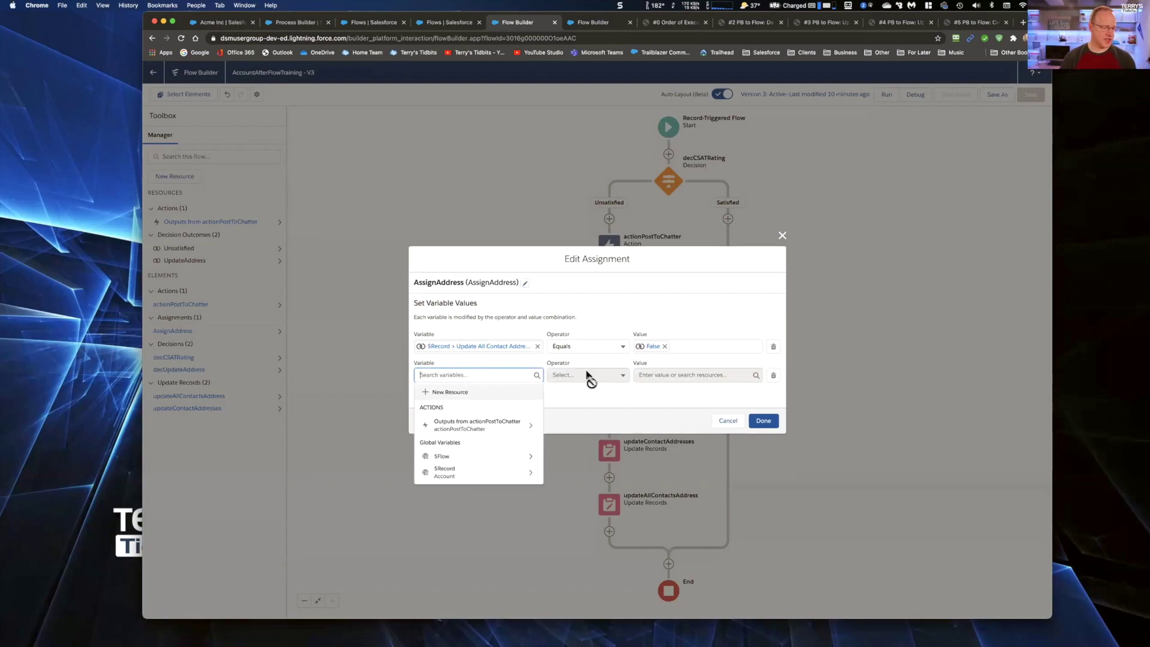
pyautogui.click(773, 377)
pyautogui.click(762, 403)
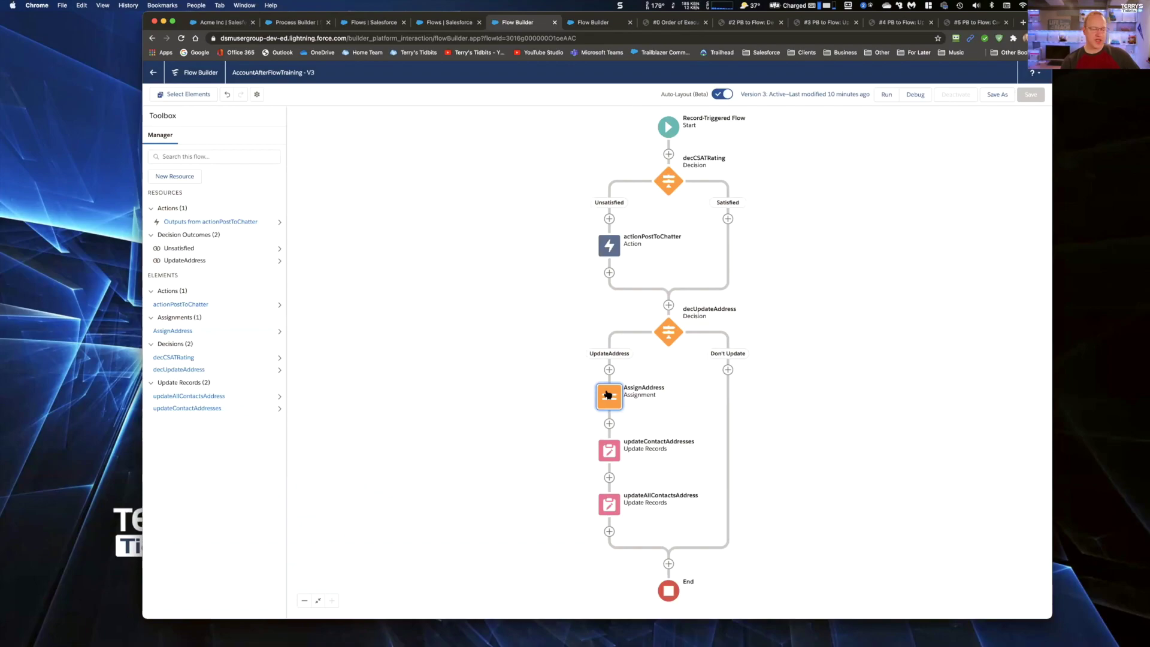
# Review the settings of the AssignAddress assignment and the updateAllContactsAddress update element without changing them
pyautogui.click(609, 396)
pyautogui.click(607, 481)
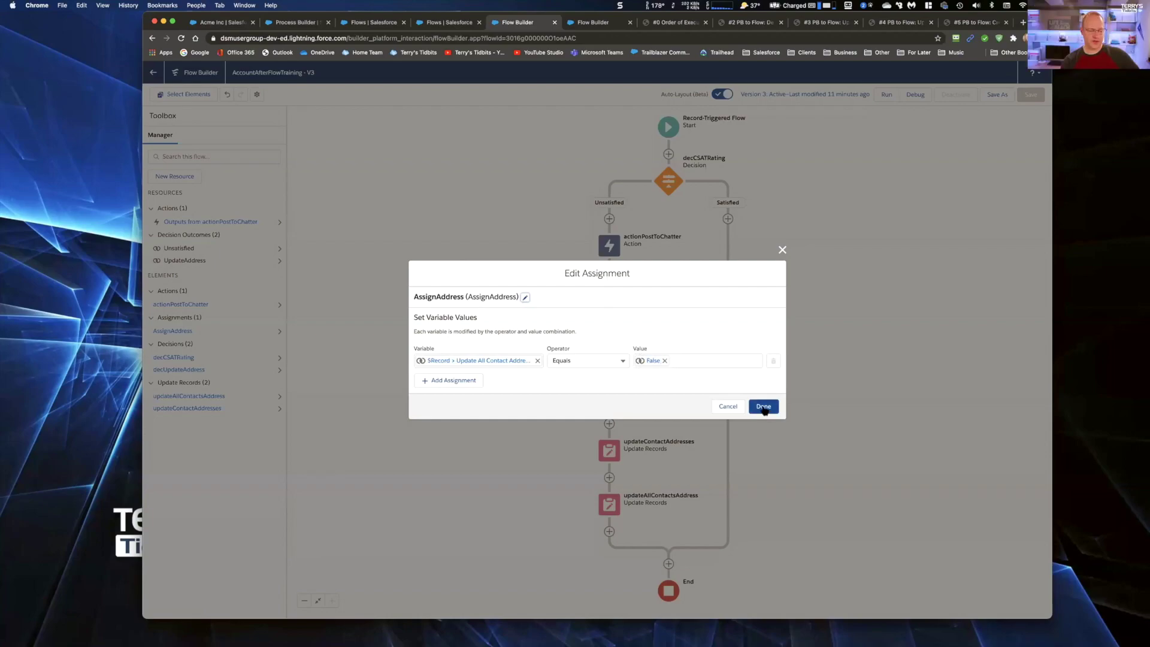
pyautogui.click(726, 407)
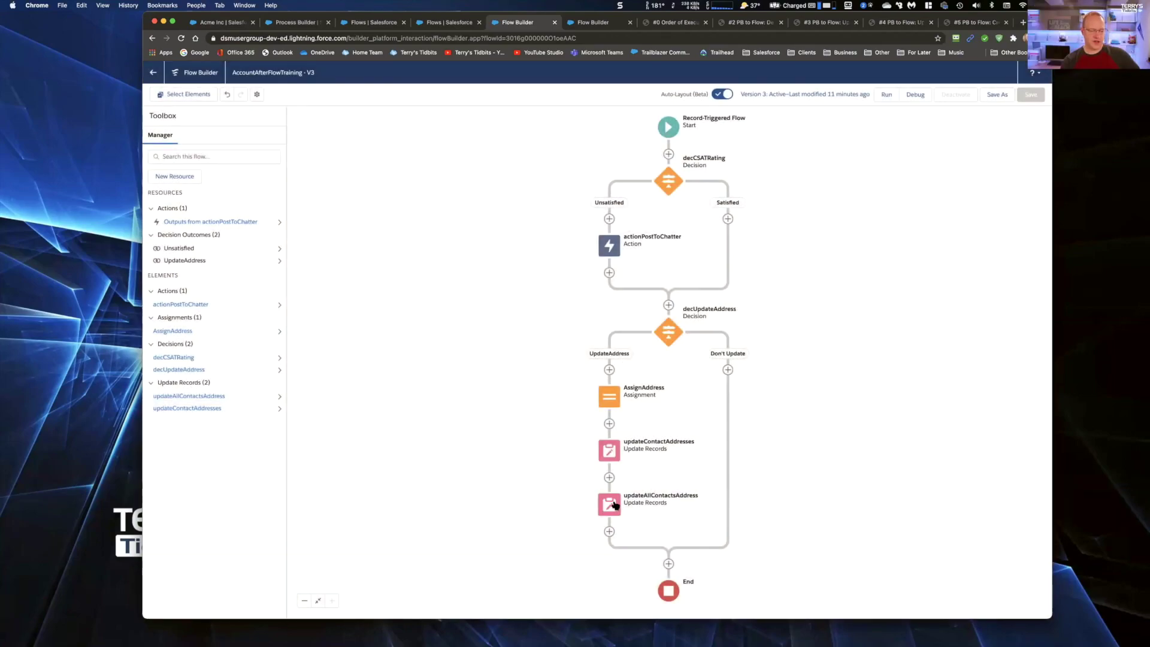
pyautogui.click(612, 505)
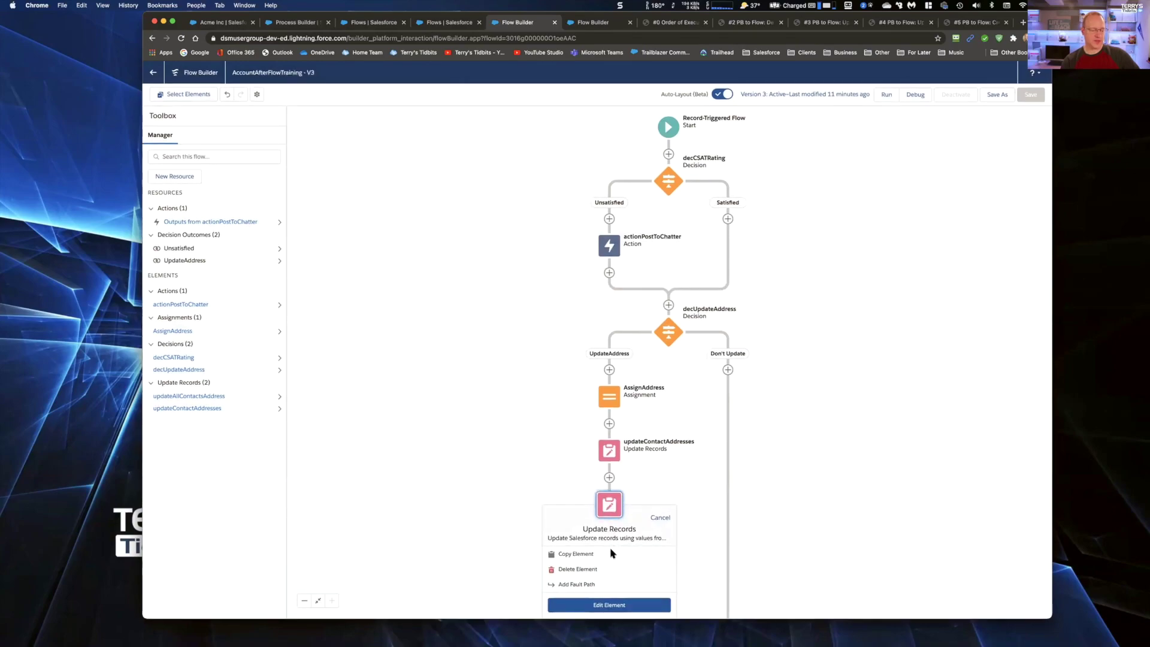
pyautogui.click(599, 602)
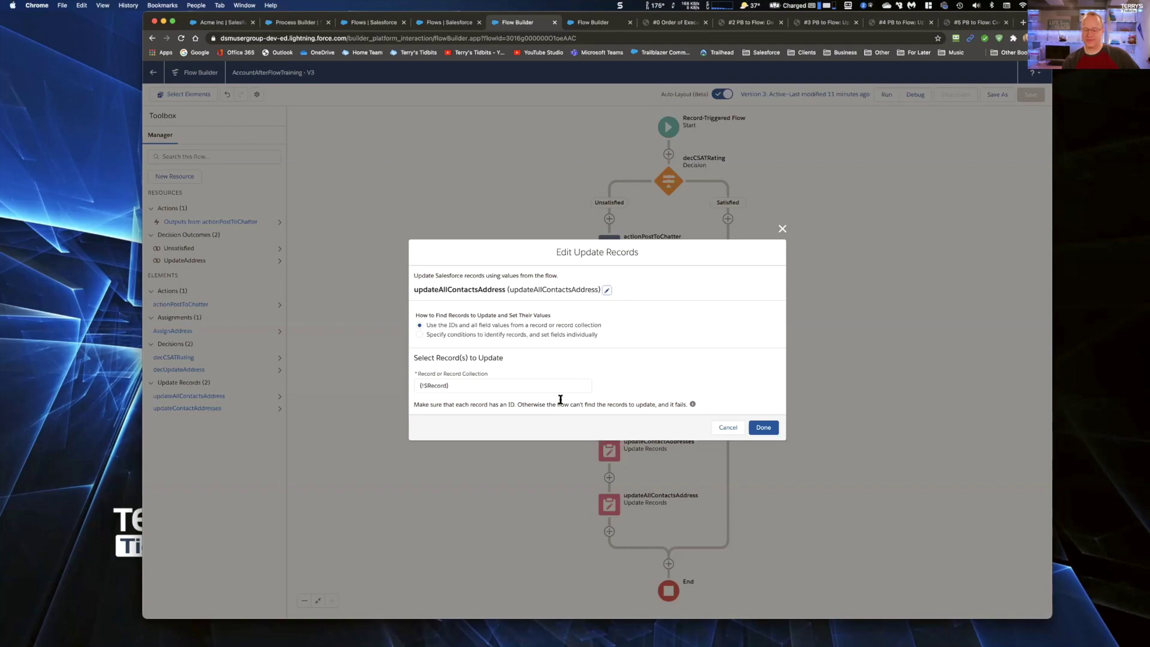
pyautogui.click(728, 425)
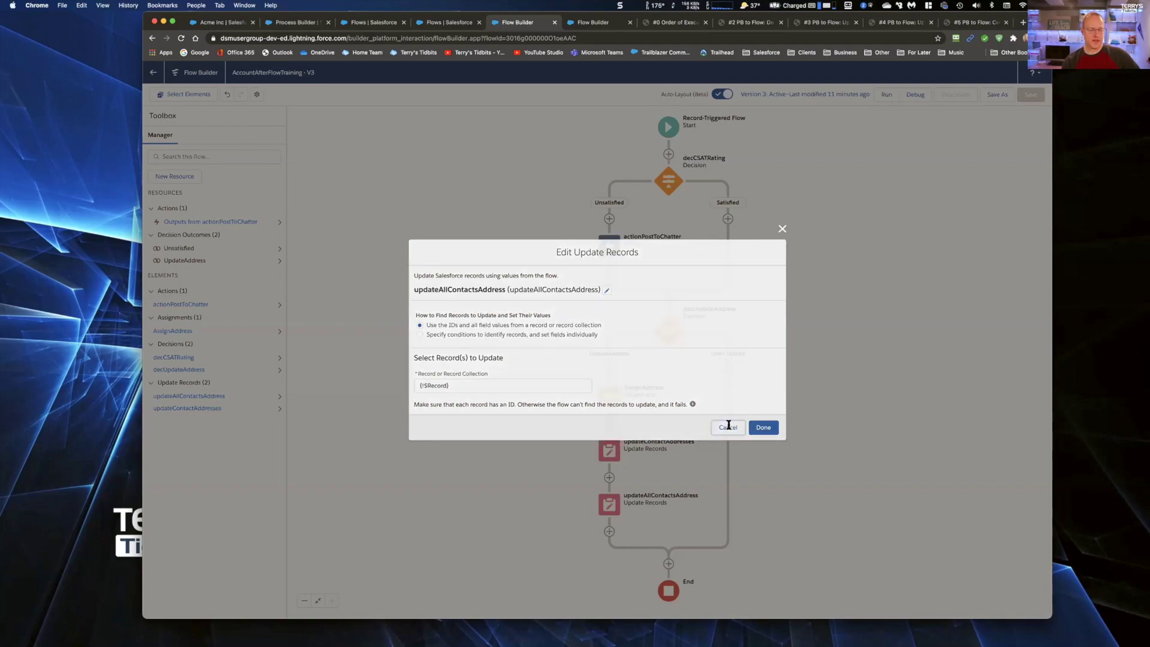